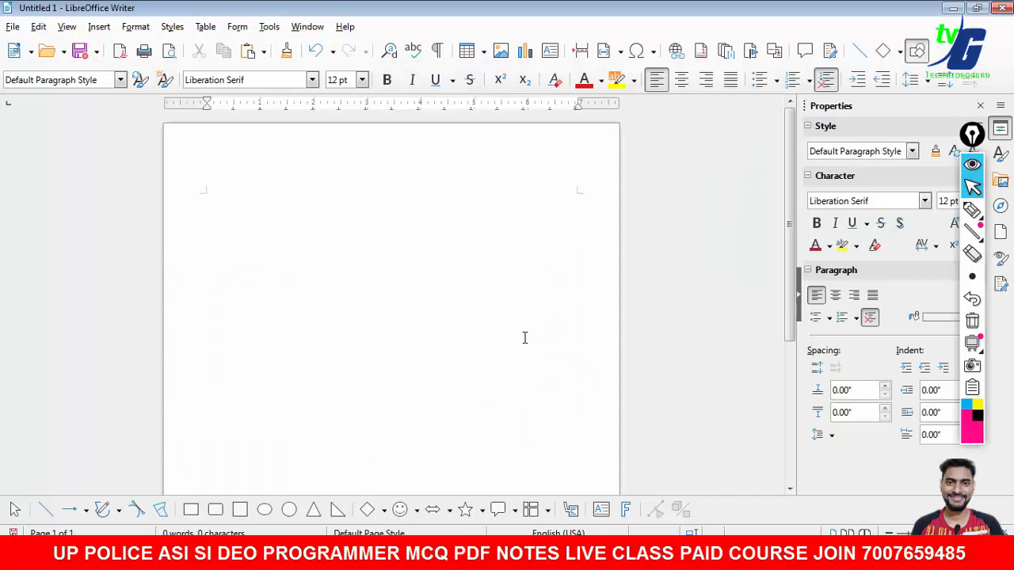
Paste the computer article and remove the blank line above the 'What is a computer?' heading.
{"action": "key", "text": "ctrl+v"}
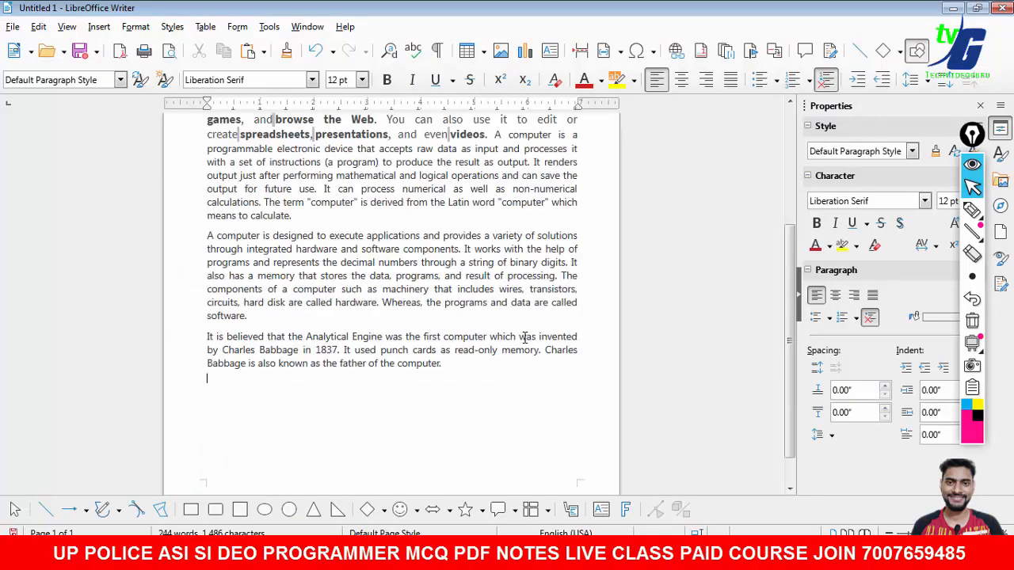
{"action": "left_click_drag", "start_coordinate": [790, 335], "coordinate": [760, 224]}
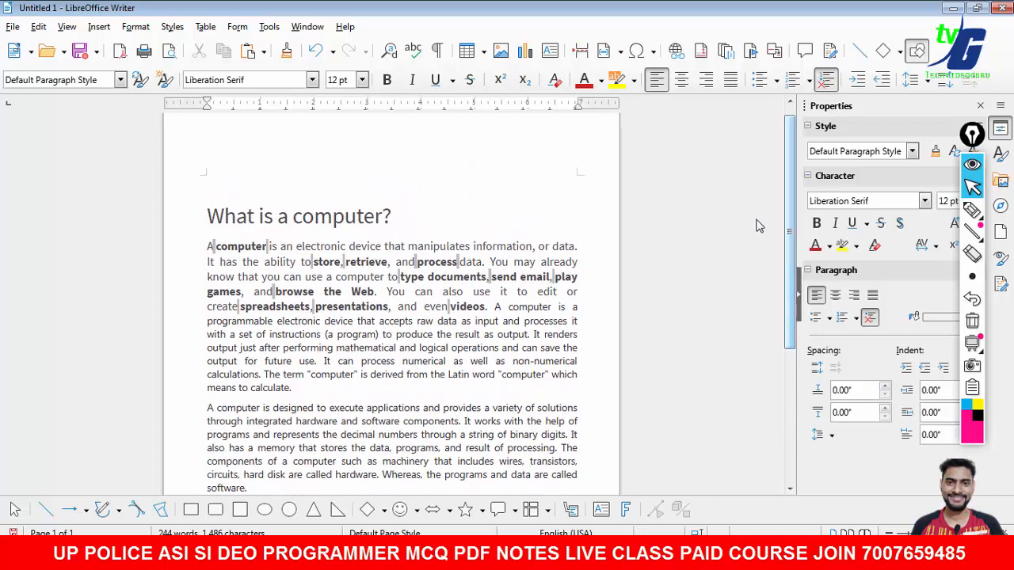
{"action": "left_click", "coordinate": [264, 213]}
{"action": "left_click", "coordinate": [205, 204]}
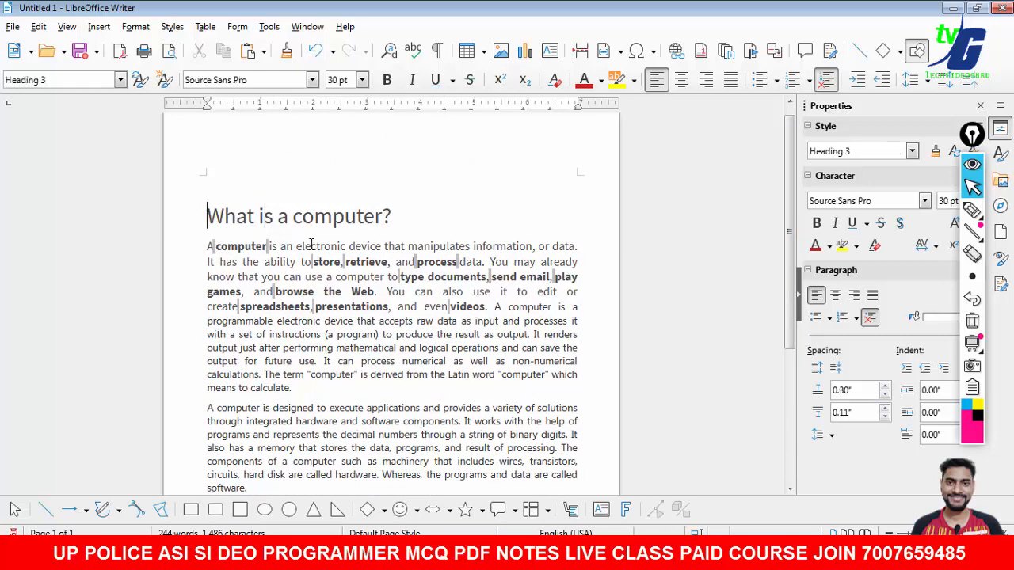
{"action": "key", "text": "BackSpace"}
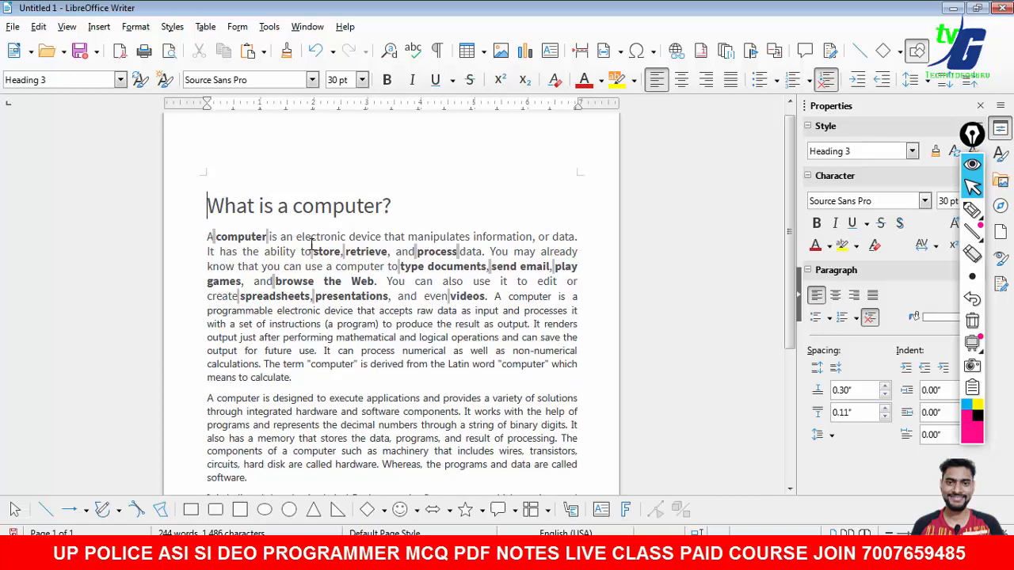
{"action": "left_click", "coordinate": [653, 323]}
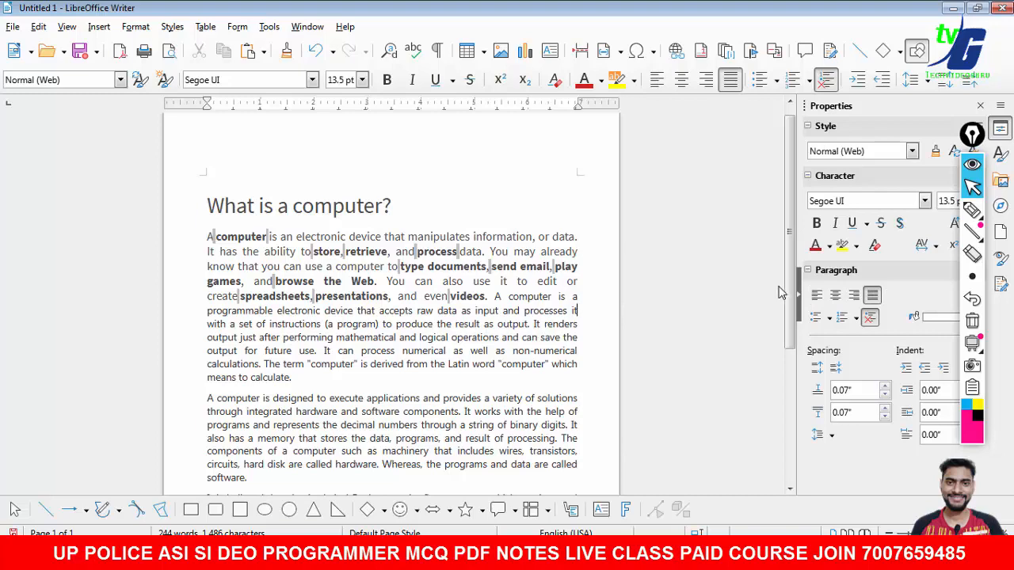
{"action": "scroll", "coordinate": [785, 322], "scroll_direction": "down", "scroll_amount": 1}
{"action": "left_click_drag", "start_coordinate": [784, 320], "coordinate": [764, 312]}
{"action": "left_click", "coordinate": [217, 306]}
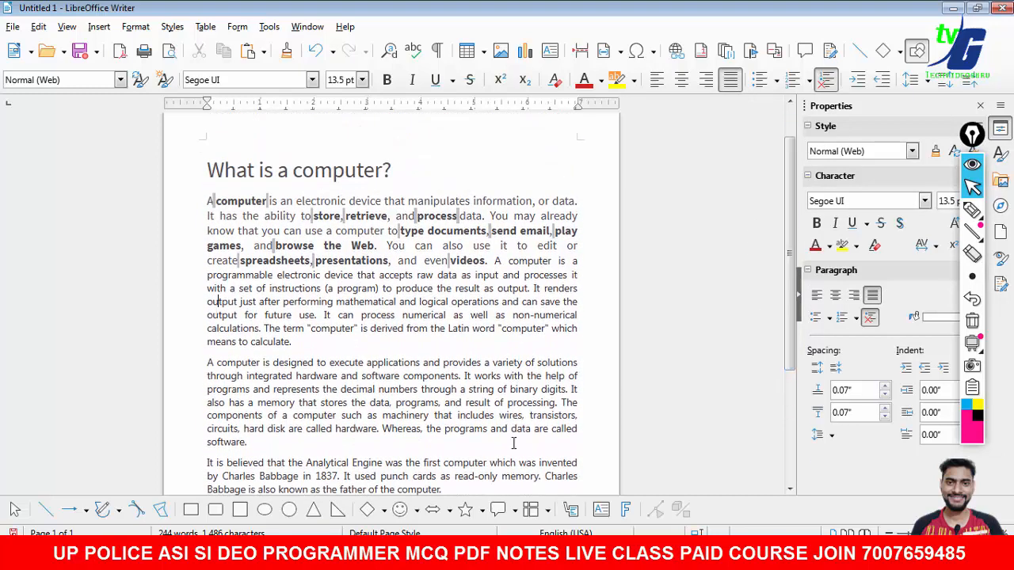
Select the page-setting heading and margin instruction list in the Word document.
{"action": "left_click", "coordinate": [444, 555]}
{"action": "left_click", "coordinate": [445, 436]}
{"action": "left_click_drag", "start_coordinate": [441, 469], "coordinate": [270, 373]}
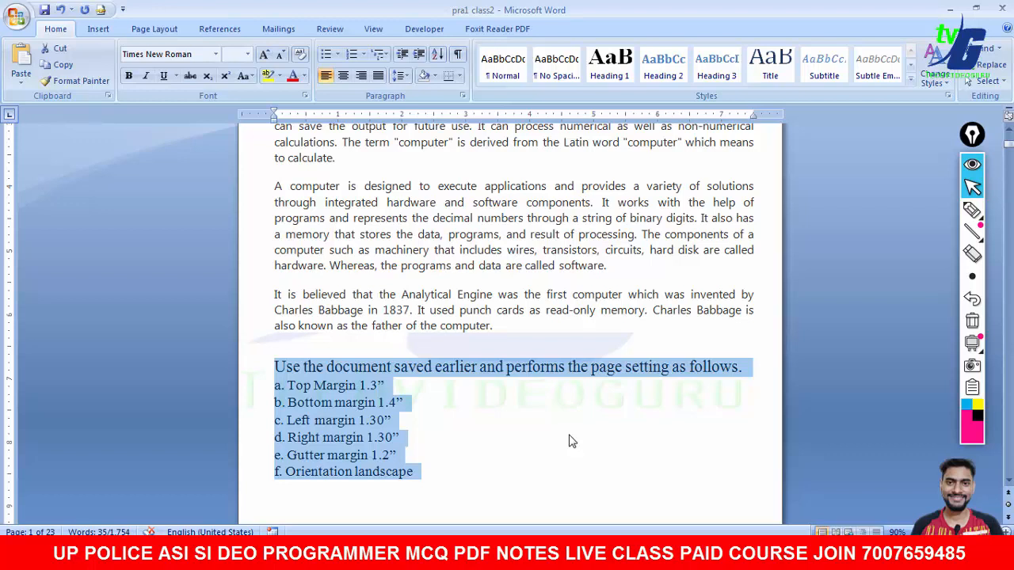
Deselect the Word instruction list and bring the LibreOffice Writer Untitled 1 document back.
{"action": "left_click", "coordinate": [568, 436]}
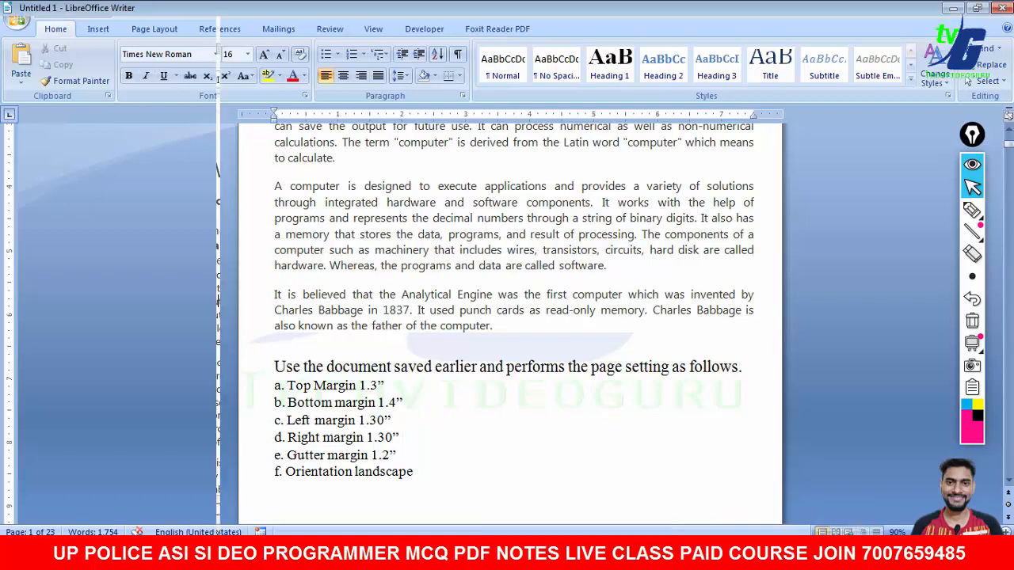
{"action": "left_click", "coordinate": [570, 553]}
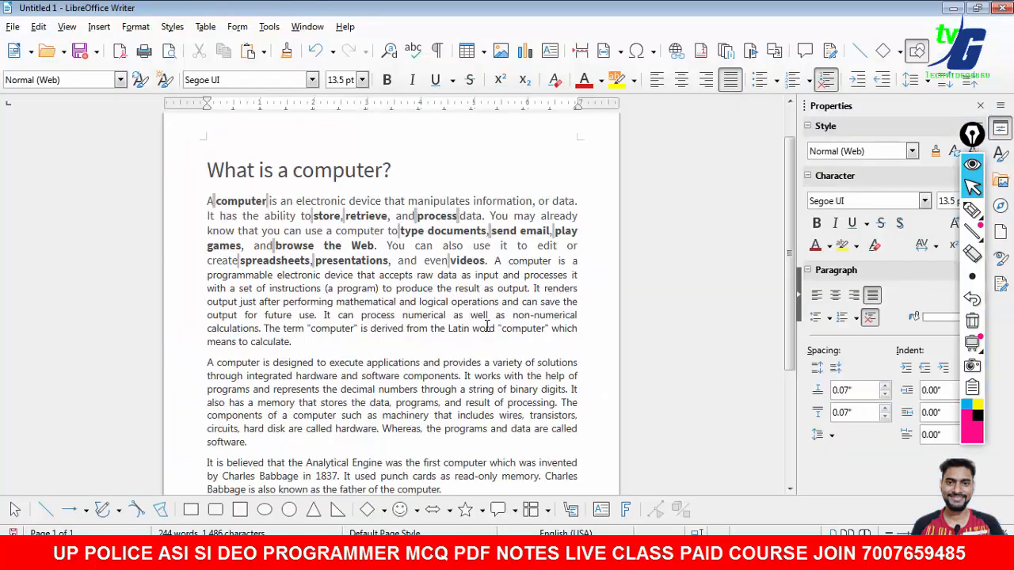
Delete all the article text, create a new Untitled 3 document, and open Format > Page Style.
{"action": "key", "text": "ctrl+a"}
{"action": "key", "text": "Delete"}
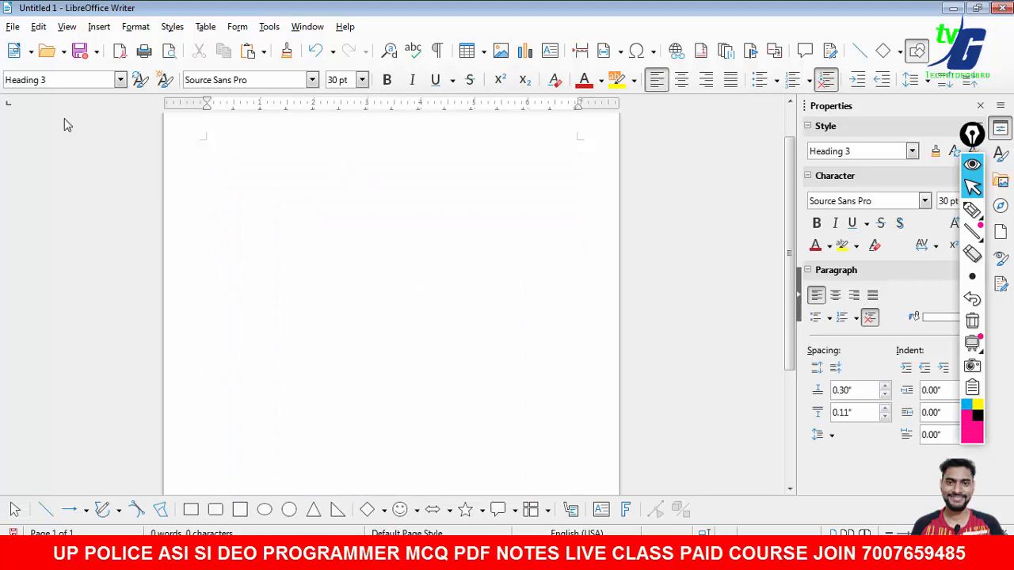
{"action": "left_click", "coordinate": [13, 52]}
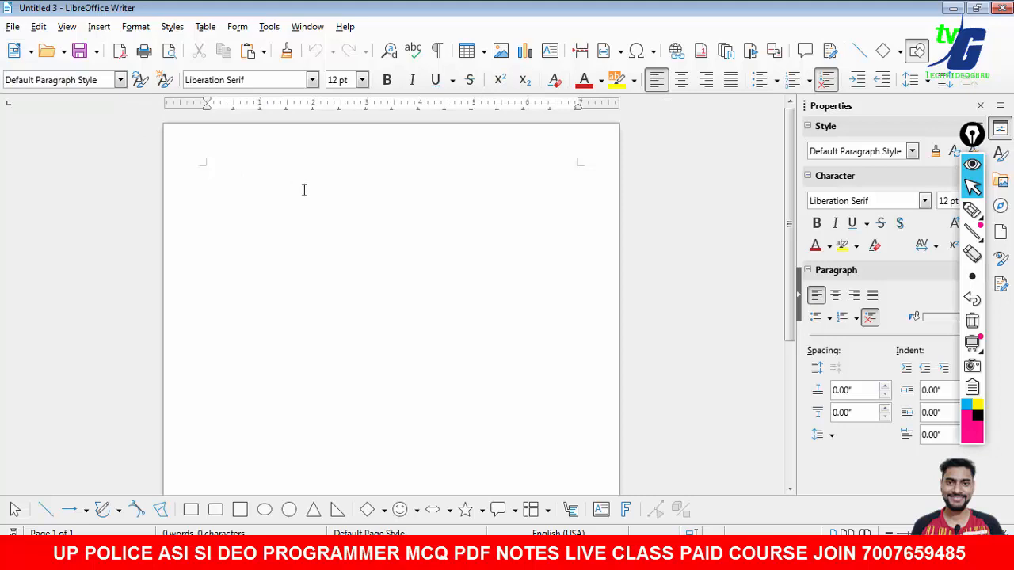
{"action": "left_click", "coordinate": [145, 30]}
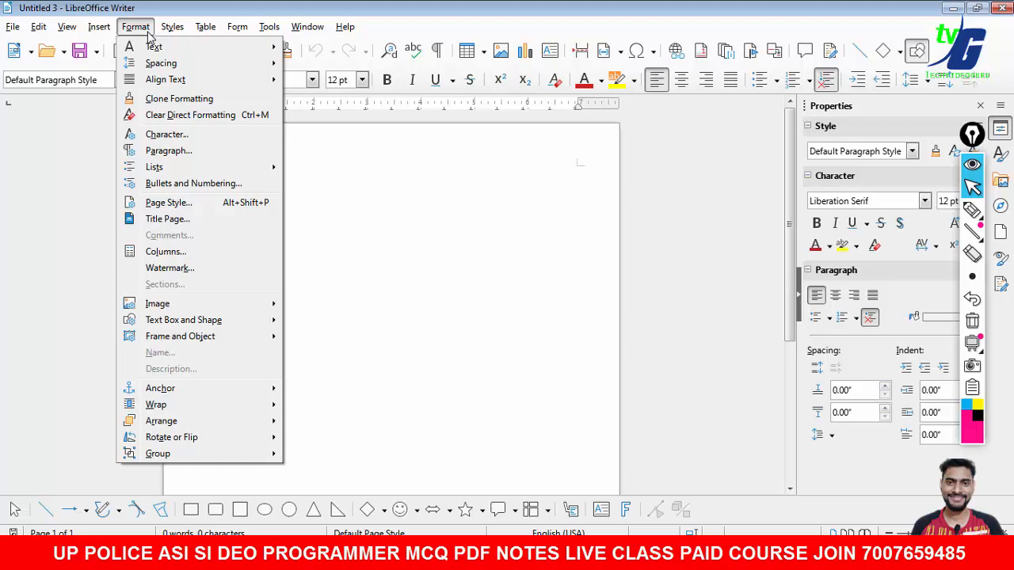
{"action": "left_click", "coordinate": [175, 202]}
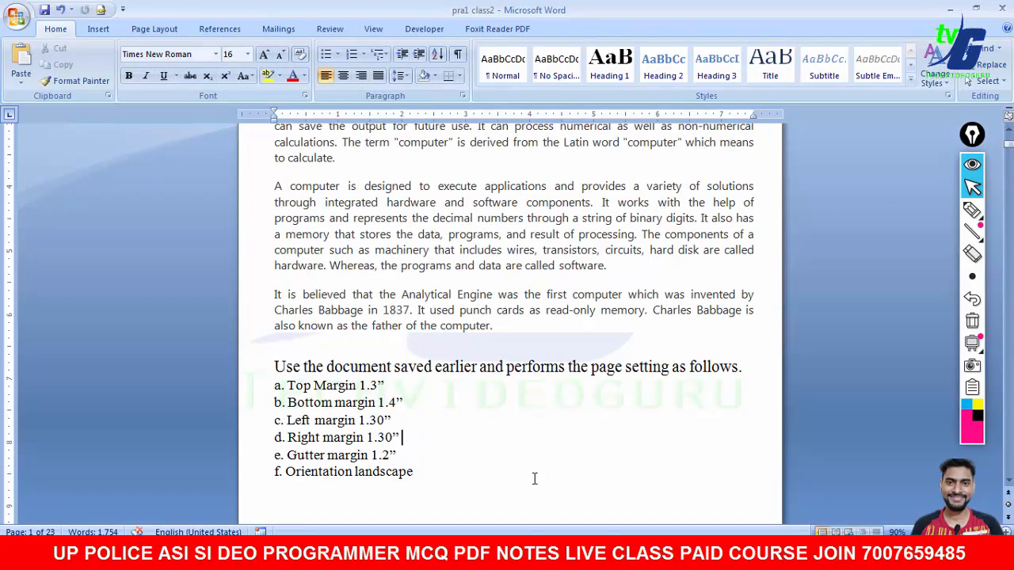
Close Untitled 1 without saving its changes.
{"action": "mouse_move", "coordinate": [574, 533]}
{"action": "left_click", "coordinate": [647, 497]}
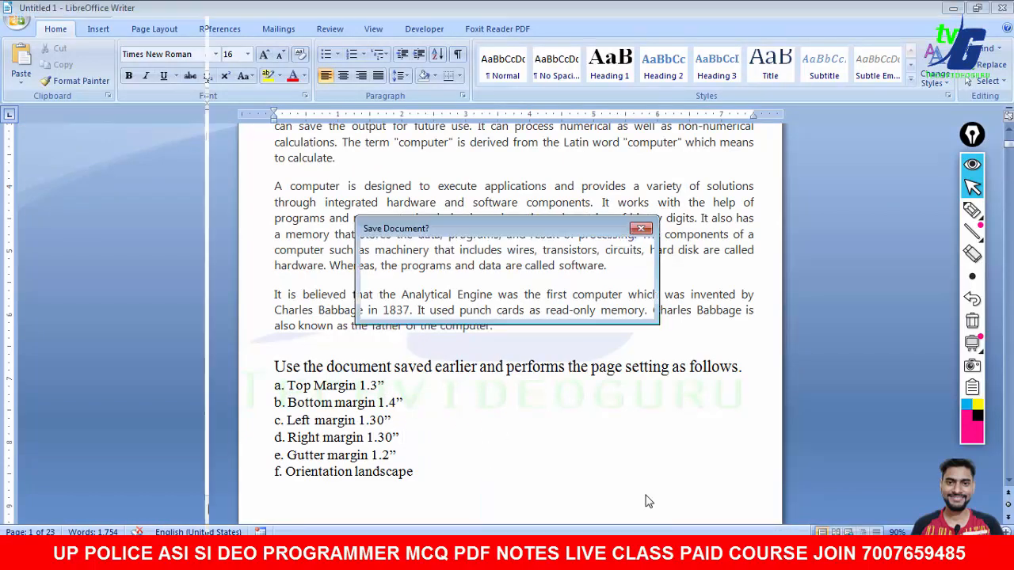
{"action": "left_click", "coordinate": [546, 307]}
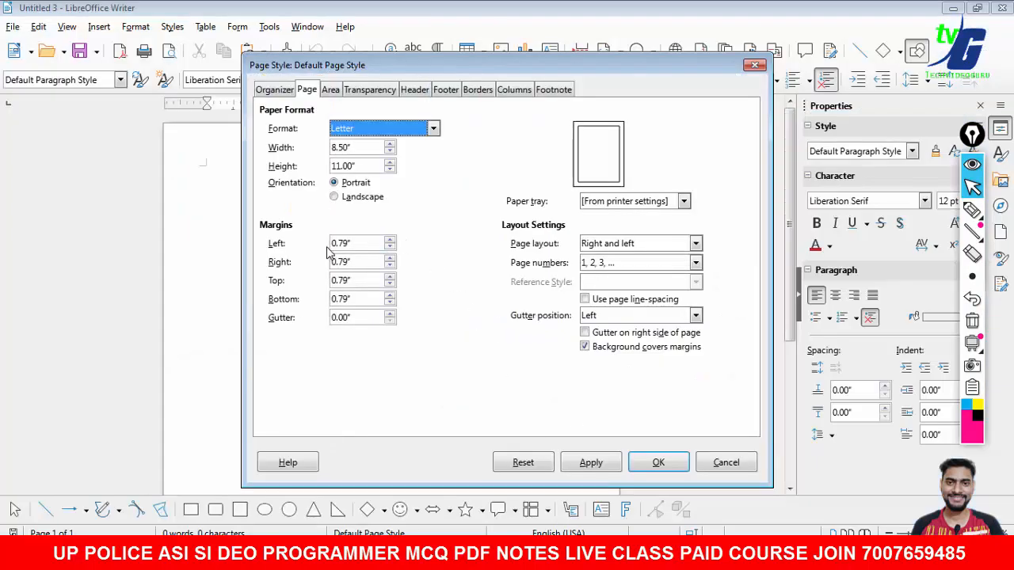
Set the top margin to 1.30" and, after reopening Page Style, the bottom margin to 1.40".
{"action": "left_click_drag", "start_coordinate": [350, 280], "coordinate": [326, 283]}
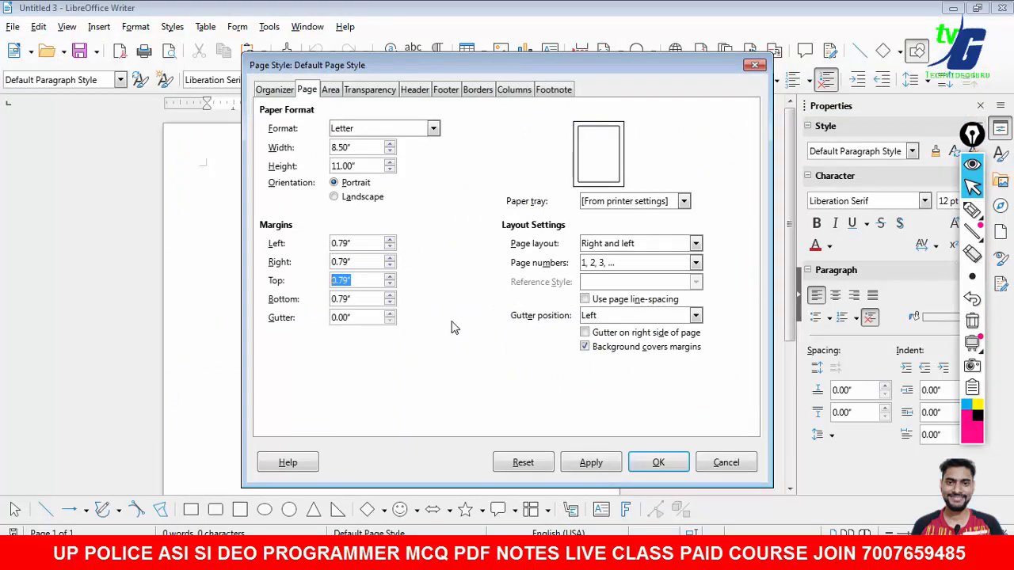
{"action": "type", "text": "1.3"}
{"action": "key", "text": "Return"}
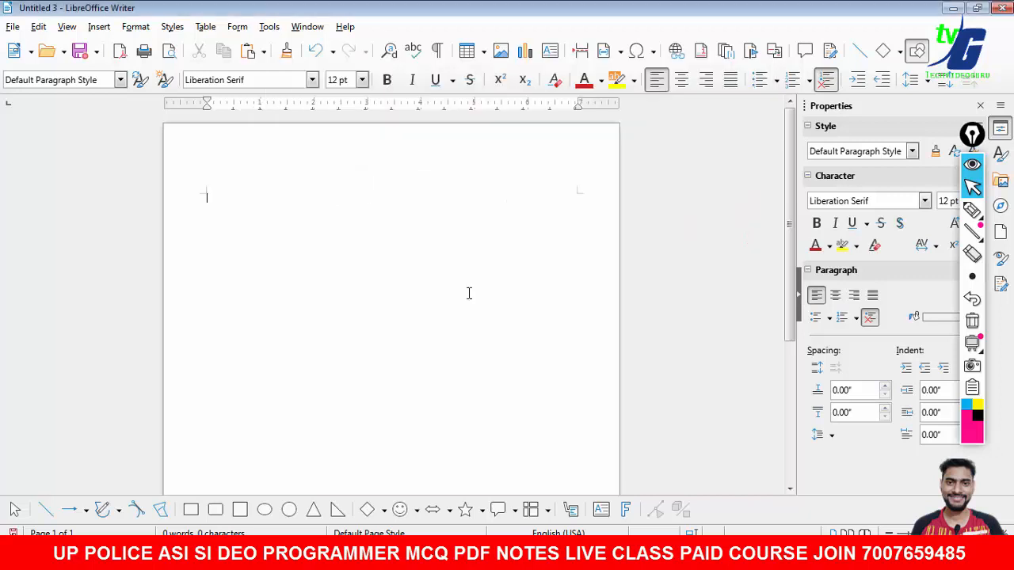
{"action": "left_click", "coordinate": [171, 27]}
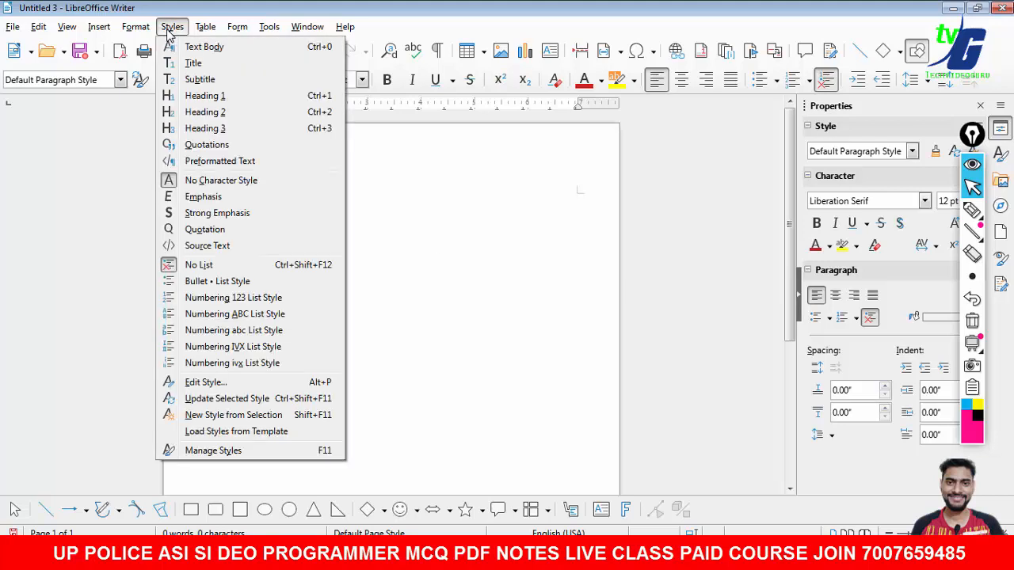
{"action": "mouse_move", "coordinate": [136, 27]}
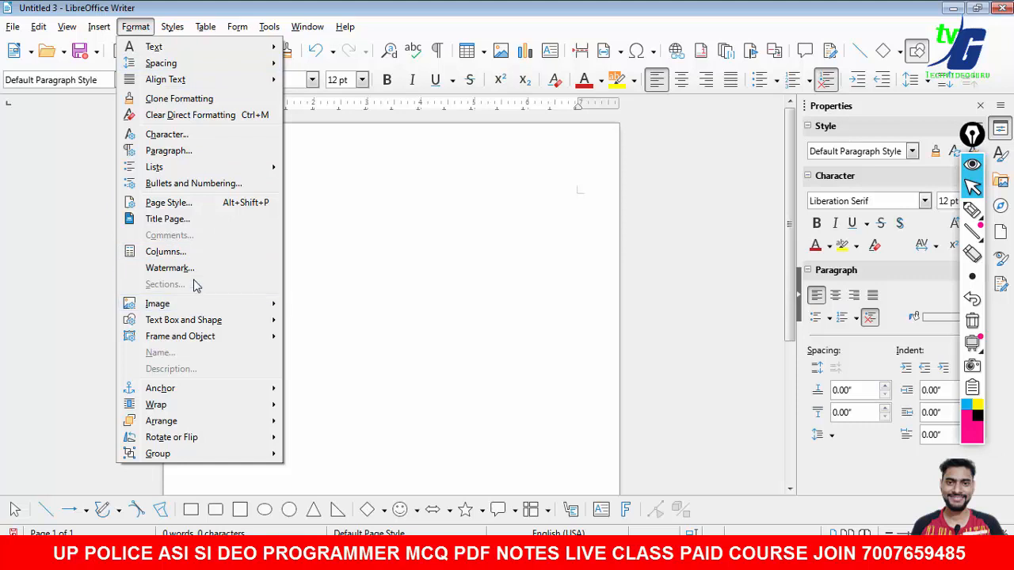
{"action": "left_click", "coordinate": [189, 203]}
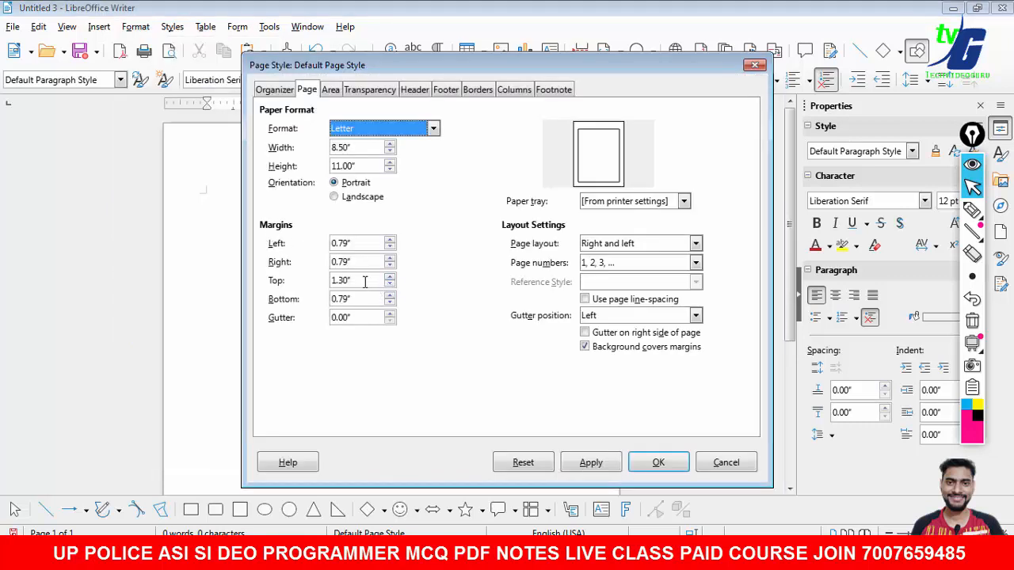
{"action": "left_click_drag", "start_coordinate": [366, 283], "coordinate": [309, 285]}
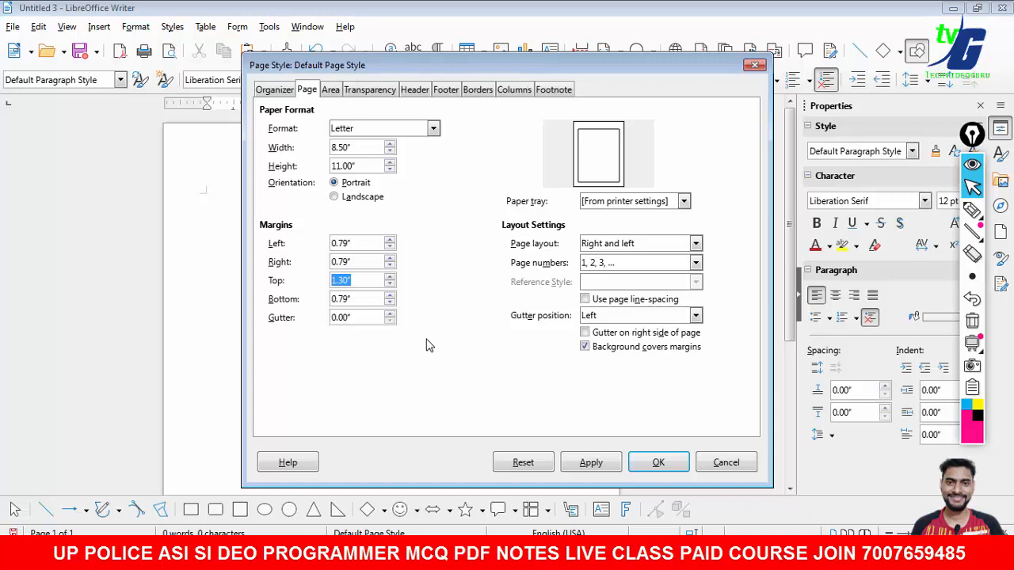
{"action": "left_click_drag", "start_coordinate": [355, 299], "coordinate": [322, 298]}
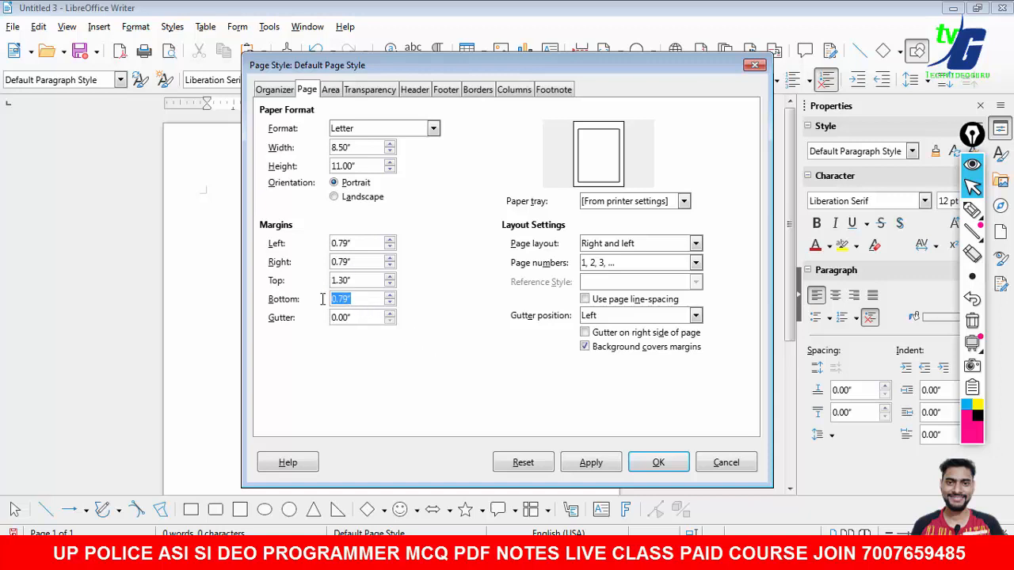
{"action": "type", "text": "1.4"}
{"action": "left_click", "coordinate": [360, 279]}
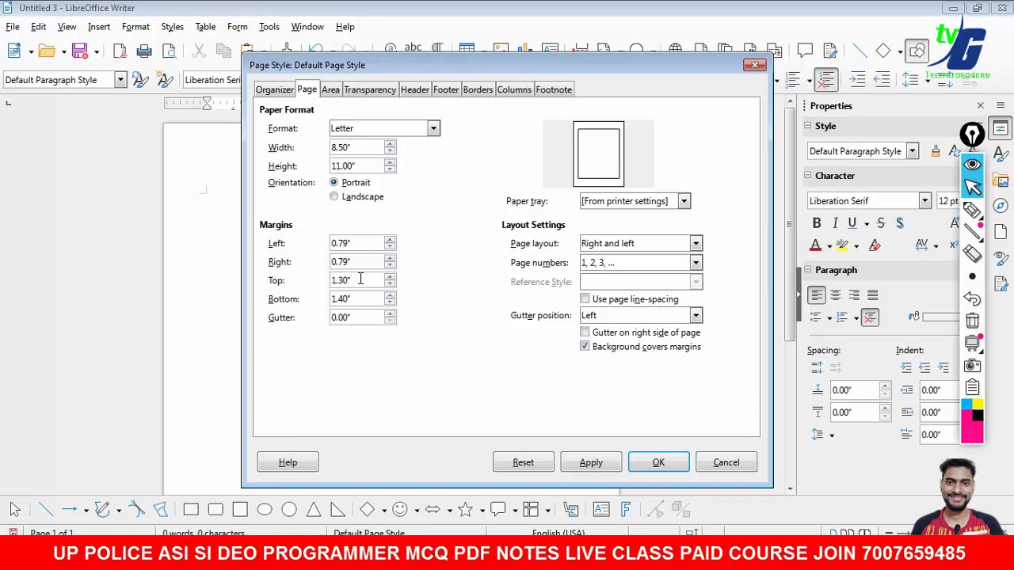
Set left and right margins to 1.30" and gutter to 1.20", then review Word's margin list a–e.
{"action": "left_click_drag", "start_coordinate": [361, 243], "coordinate": [306, 242]}
{"action": "type", "text": "1.30"}
{"action": "left_click", "coordinate": [357, 260]}
{"action": "left_click_drag", "start_coordinate": [357, 258], "coordinate": [314, 268]}
{"action": "type", "text": "1.30"}
{"action": "left_click", "coordinate": [366, 277]}
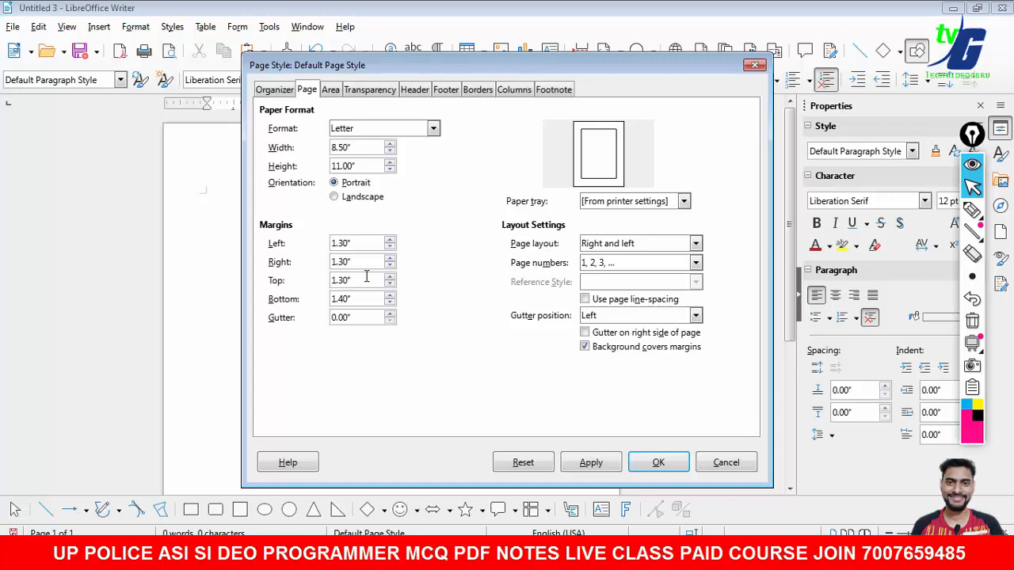
{"action": "left_click_drag", "start_coordinate": [369, 316], "coordinate": [299, 317]}
{"action": "type", "text": "1.2"}
{"action": "left_click", "coordinate": [362, 298]}
{"action": "left_click", "coordinate": [662, 555]}
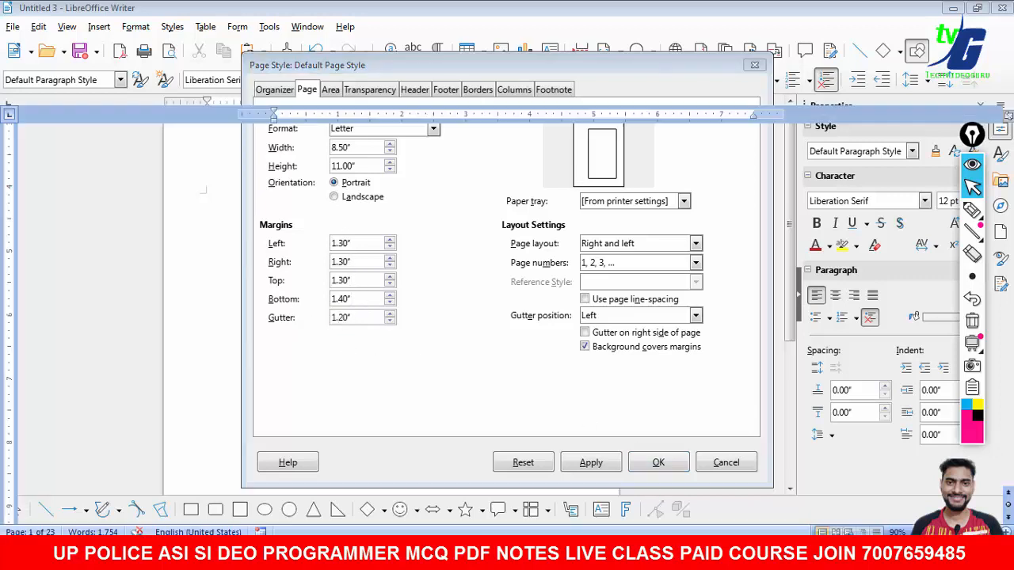
{"action": "left_click_drag", "start_coordinate": [407, 455], "coordinate": [272, 386]}
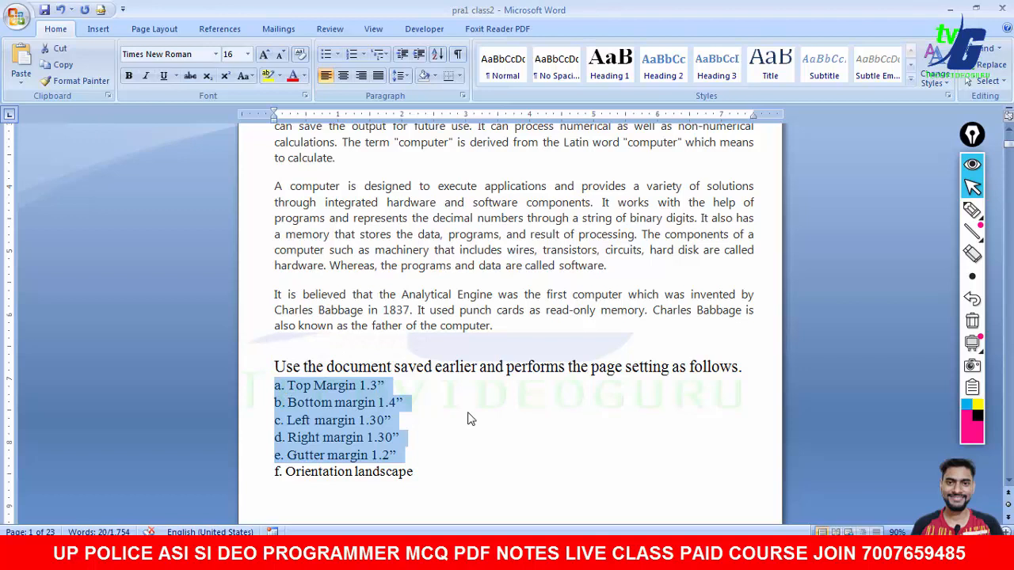
Check the Orientation landscape requirement in Word, then return to Writer's Page Style dialog.
{"action": "left_click_drag", "start_coordinate": [447, 467], "coordinate": [309, 471]}
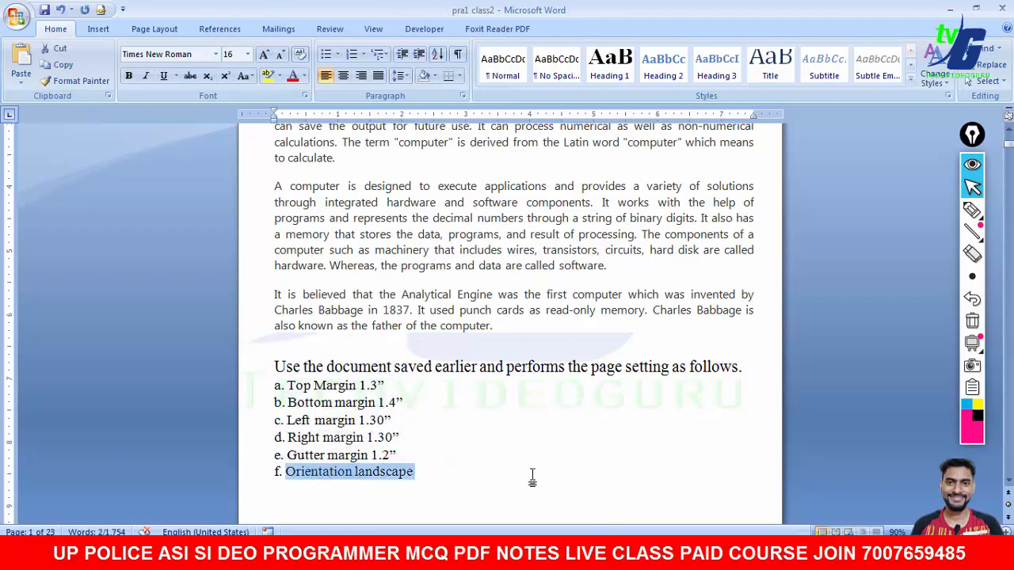
{"action": "mouse_move", "coordinate": [618, 554]}
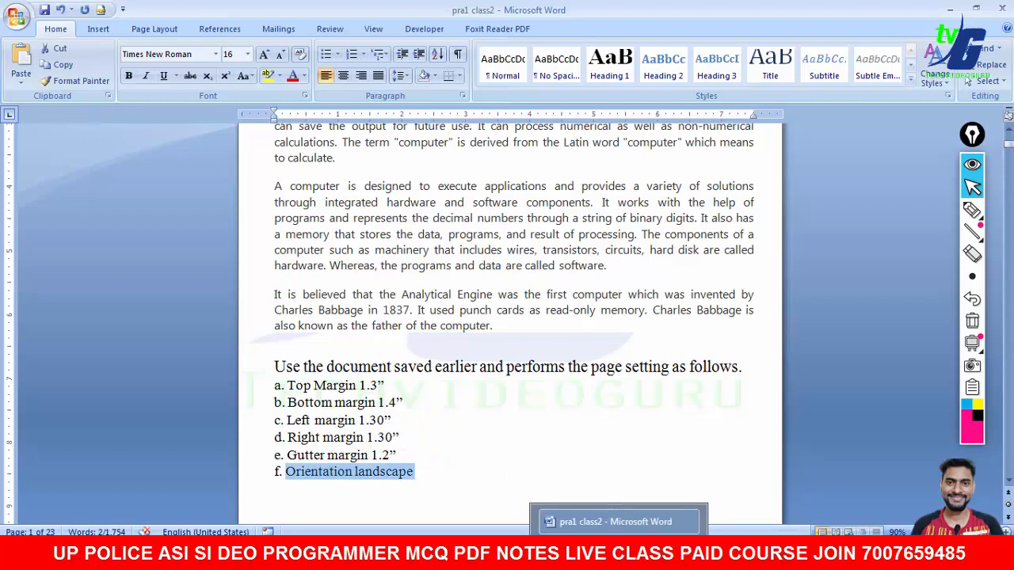
{"action": "left_click", "coordinate": [555, 521]}
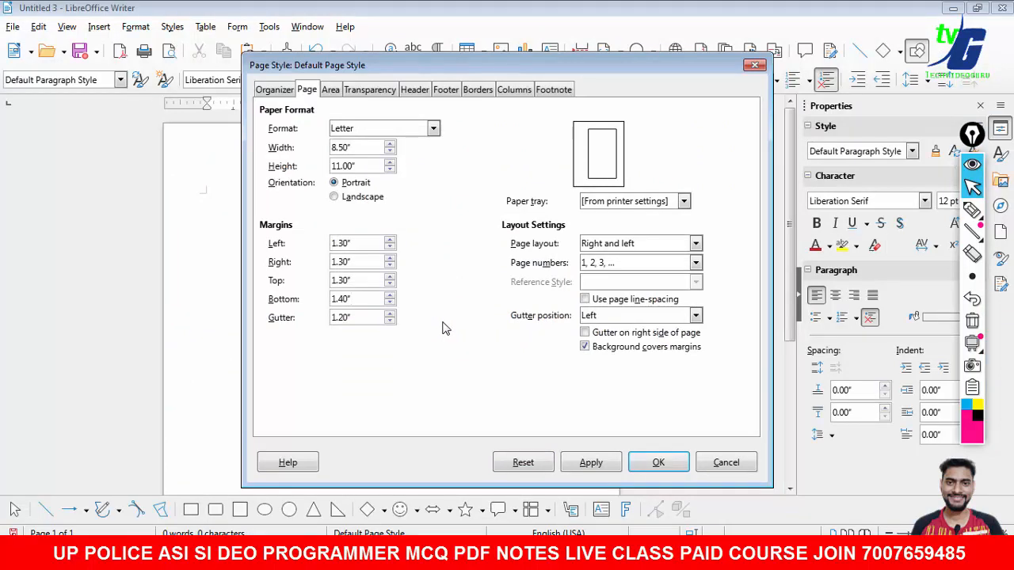
Keep Letter paper, choose Landscape orientation (11.00" × 8.50"), apply it, and confirm with OK.
{"action": "left_click", "coordinate": [433, 129]}
{"action": "left_click", "coordinate": [436, 131]}
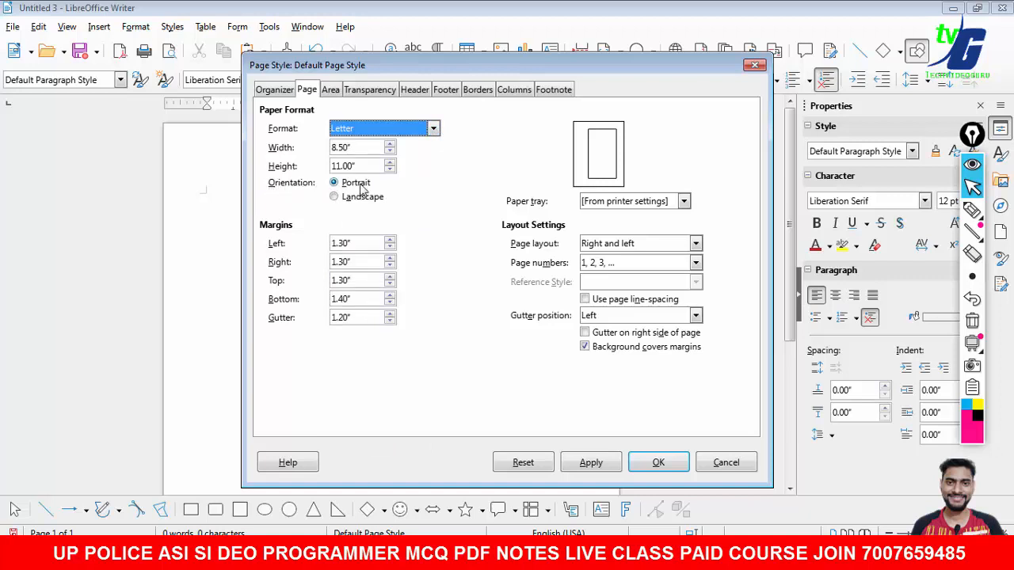
{"action": "left_click", "coordinate": [334, 198]}
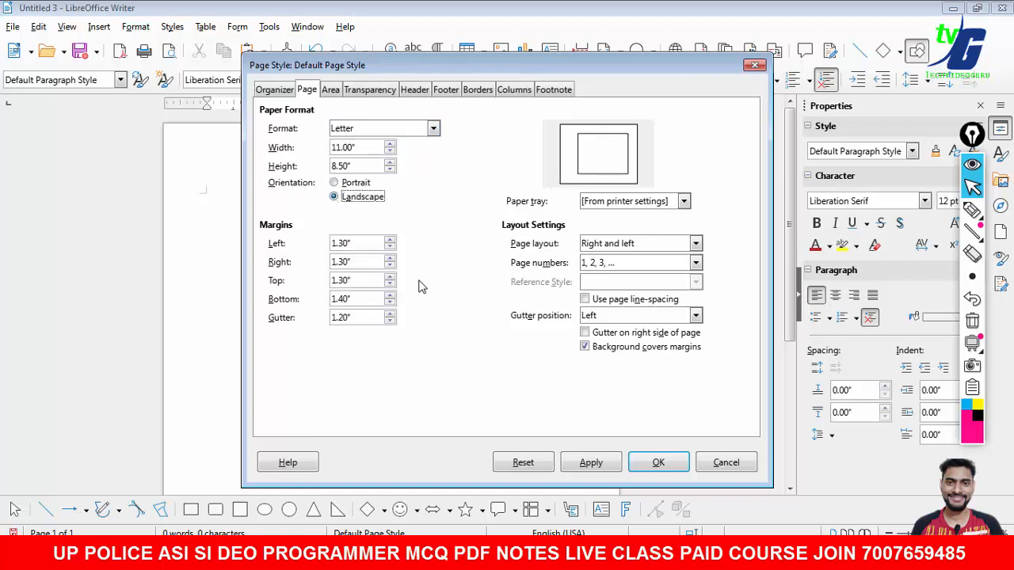
{"action": "left_click", "coordinate": [345, 184]}
{"action": "left_click", "coordinate": [335, 198]}
{"action": "left_click", "coordinate": [591, 464]}
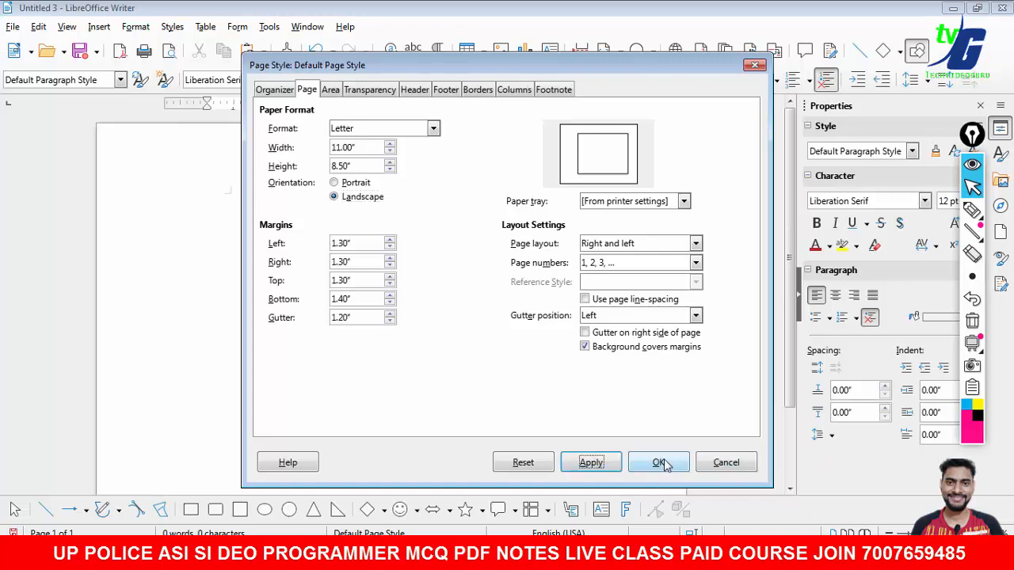
{"action": "left_click", "coordinate": [658, 463]}
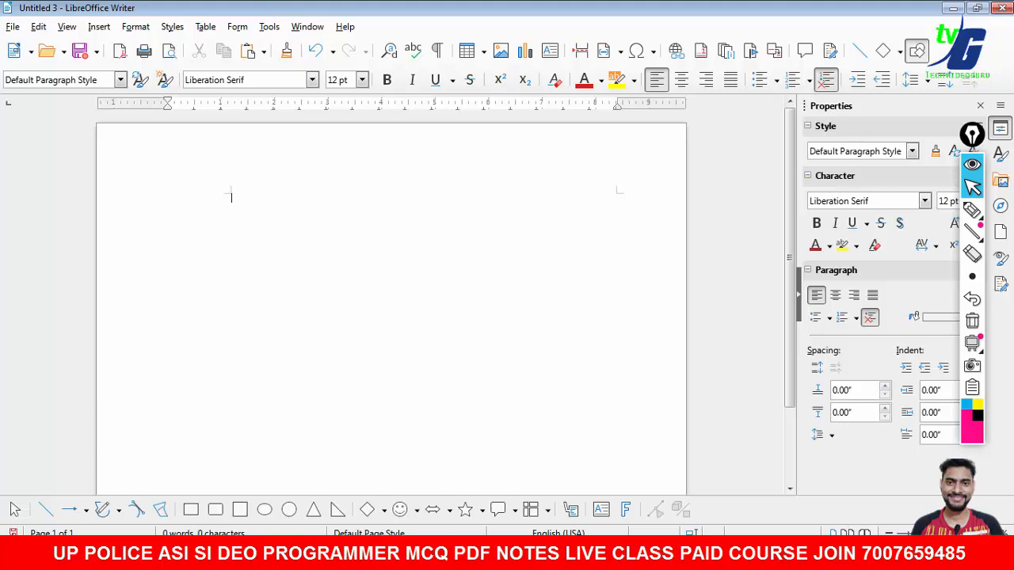
Zoom out to the whole page and paste the computer article onto it.
{"action": "left_click", "coordinate": [889, 535]}
{"action": "left_click", "coordinate": [888, 535]}
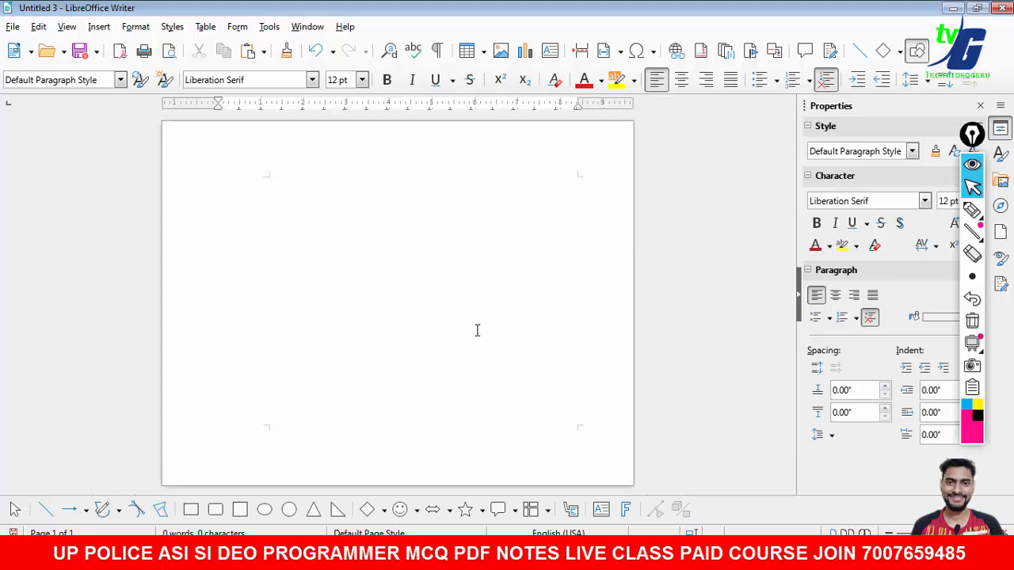
{"action": "right_click", "coordinate": [361, 223]}
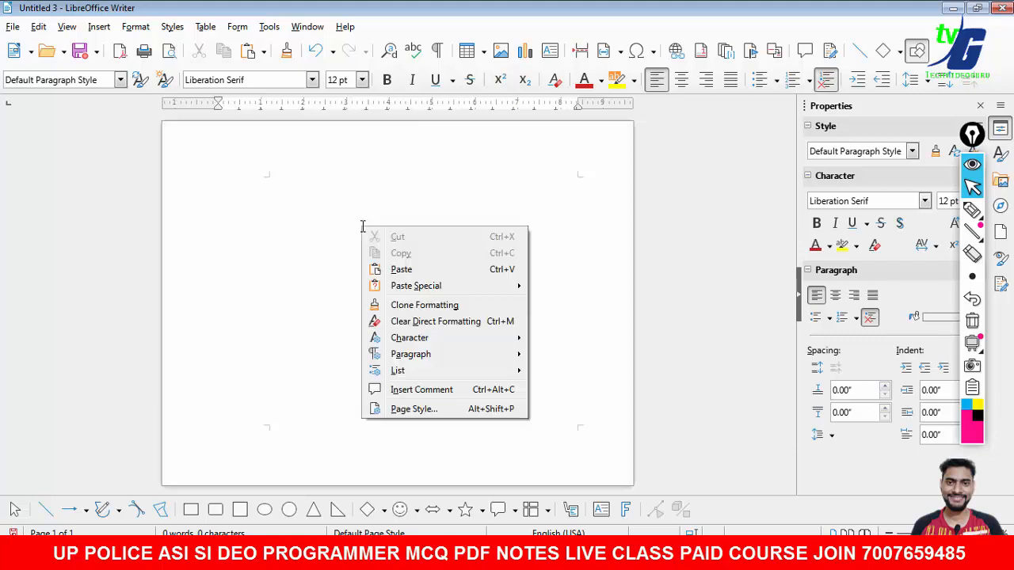
{"action": "left_click", "coordinate": [391, 270]}
Select the article text and set its font size to 12 pt.
{"action": "left_click_drag", "start_coordinate": [445, 381], "coordinate": [340, 81]}
{"action": "left_click", "coordinate": [361, 79]}
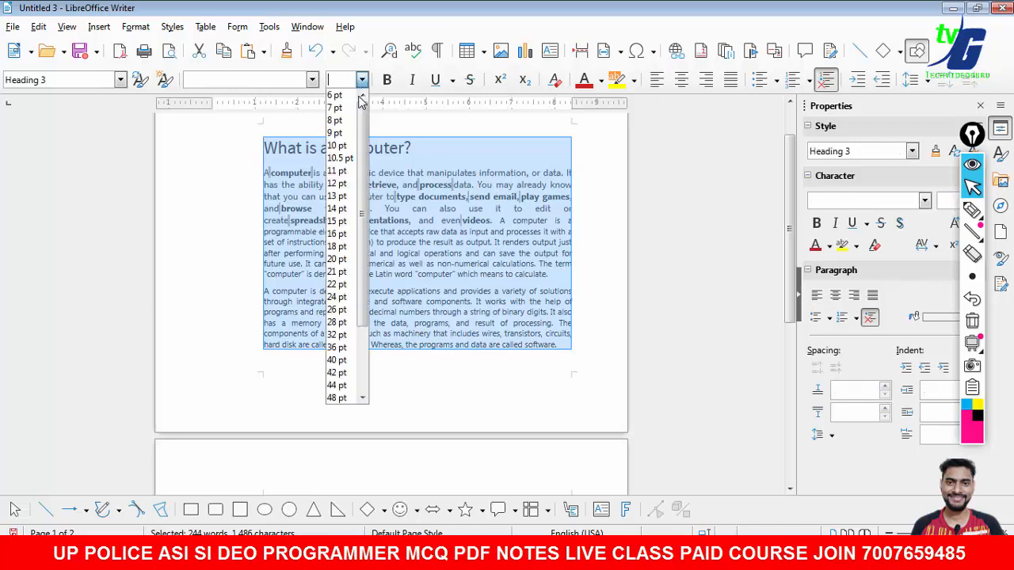
{"action": "left_click", "coordinate": [337, 145]}
{"action": "left_click", "coordinate": [362, 80]}
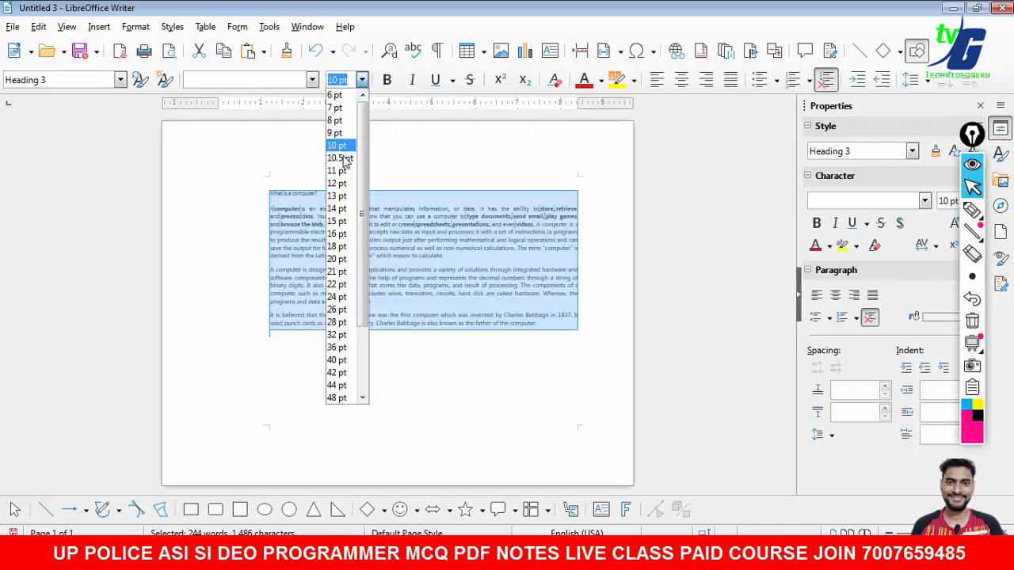
{"action": "left_click", "coordinate": [337, 183]}
{"action": "left_click", "coordinate": [405, 418]}
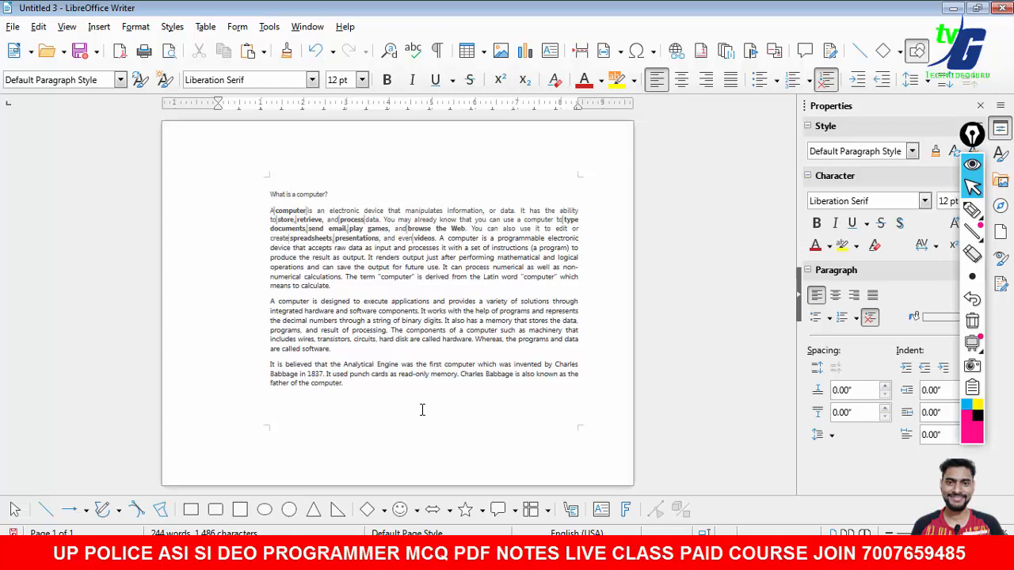
Select the whole article text and open the Format menu.
{"action": "left_click_drag", "start_coordinate": [360, 381], "coordinate": [267, 197]}
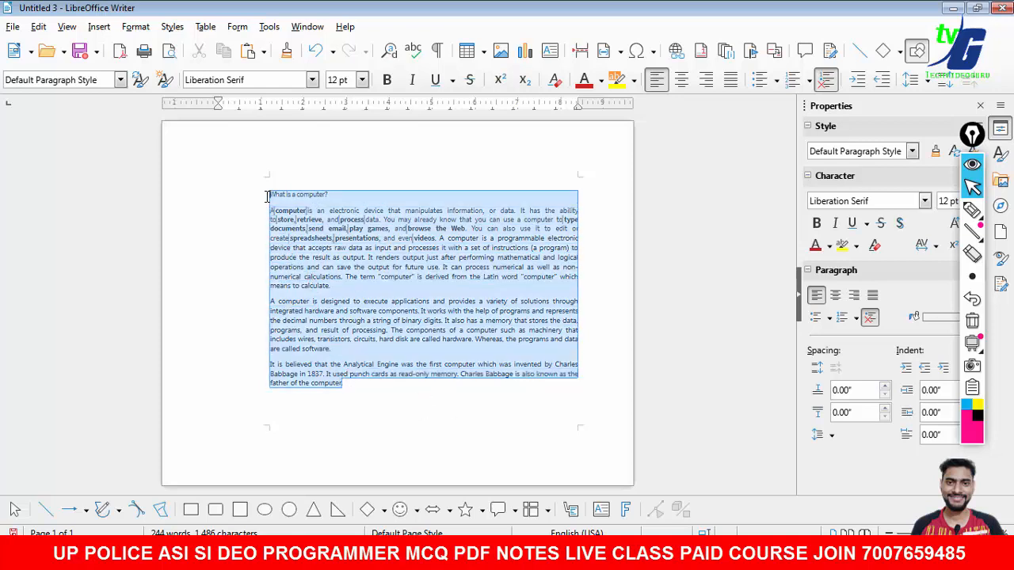
{"action": "key", "text": "ctrl+3"}
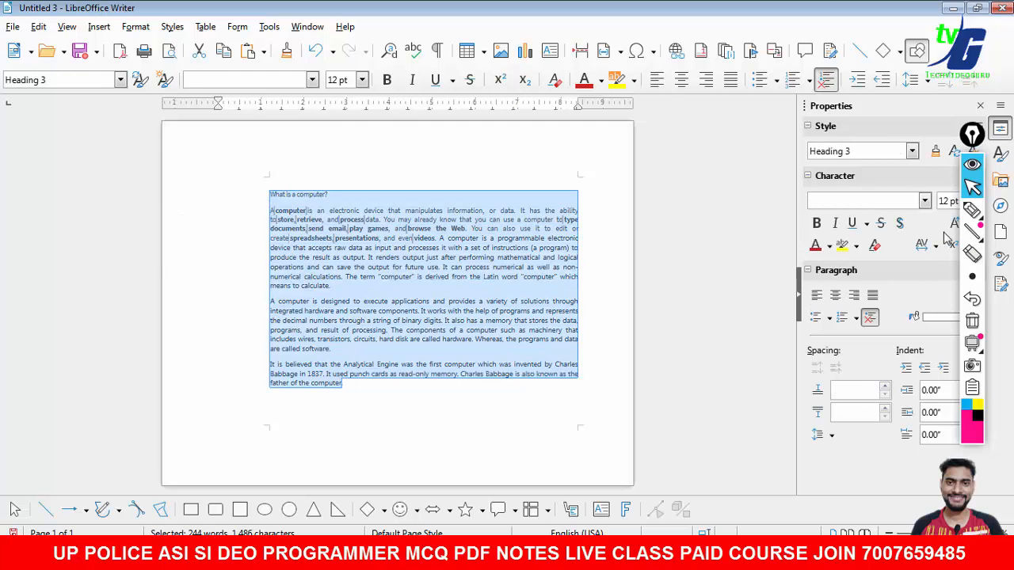
{"action": "left_click", "coordinate": [970, 210]}
{"action": "left_click_drag", "start_coordinate": [161, 244], "coordinate": [266, 250]}
{"action": "left_click", "coordinate": [972, 320]}
{"action": "left_click", "coordinate": [972, 186]}
{"action": "left_click", "coordinate": [136, 26]}
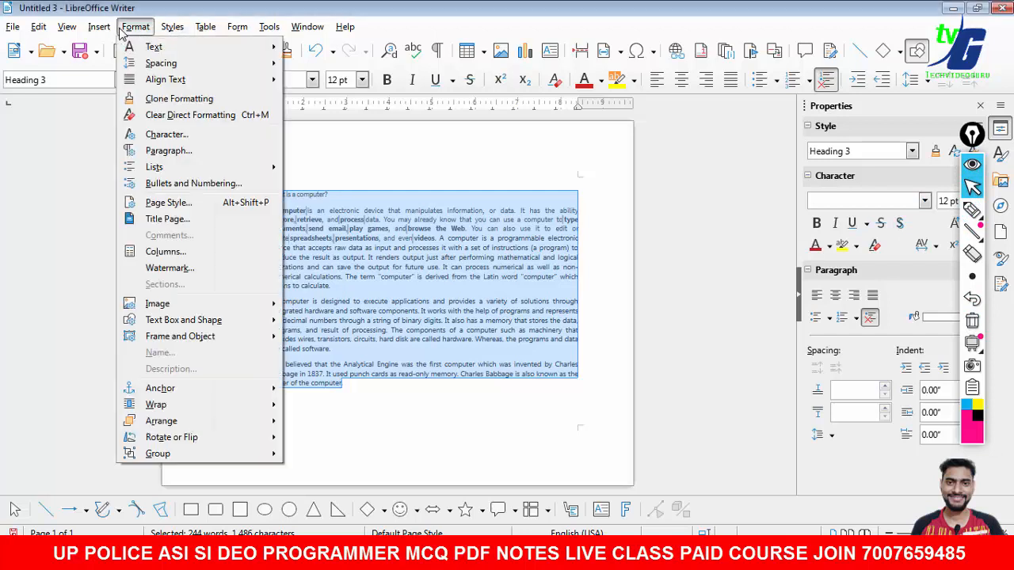
In Page Style, reduce the bottom margin below 1.40" and confirm with OK.
{"action": "left_click", "coordinate": [171, 203]}
{"action": "left_click_drag", "start_coordinate": [332, 71], "coordinate": [532, 125]}
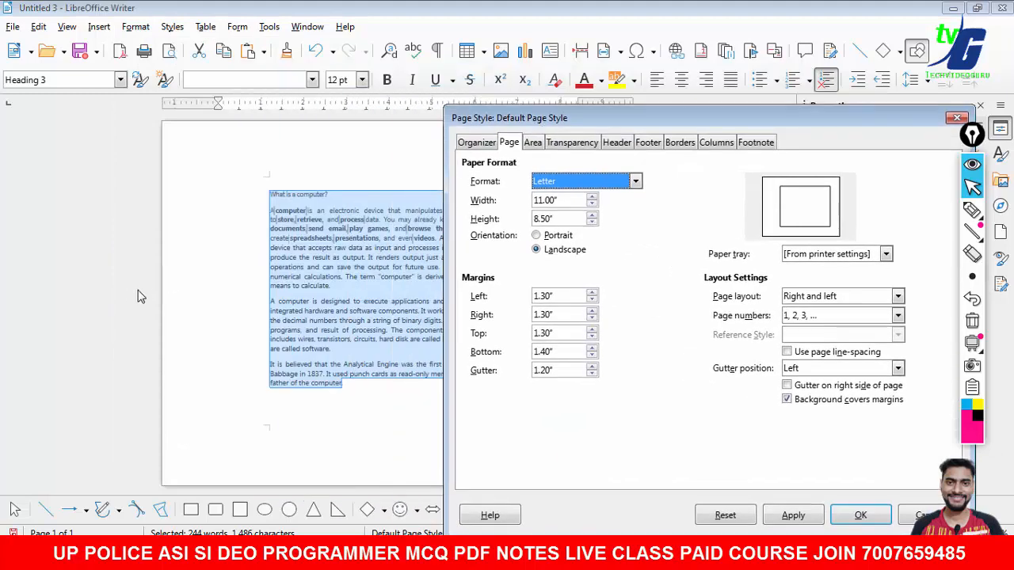
{"action": "double_click", "coordinate": [560, 352]}
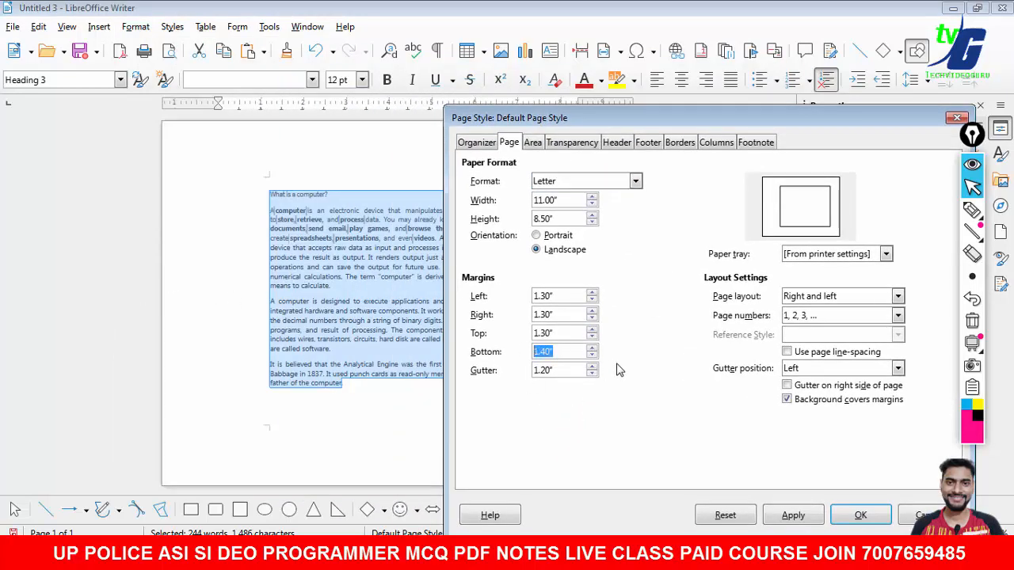
{"action": "left_click", "coordinate": [592, 356]}
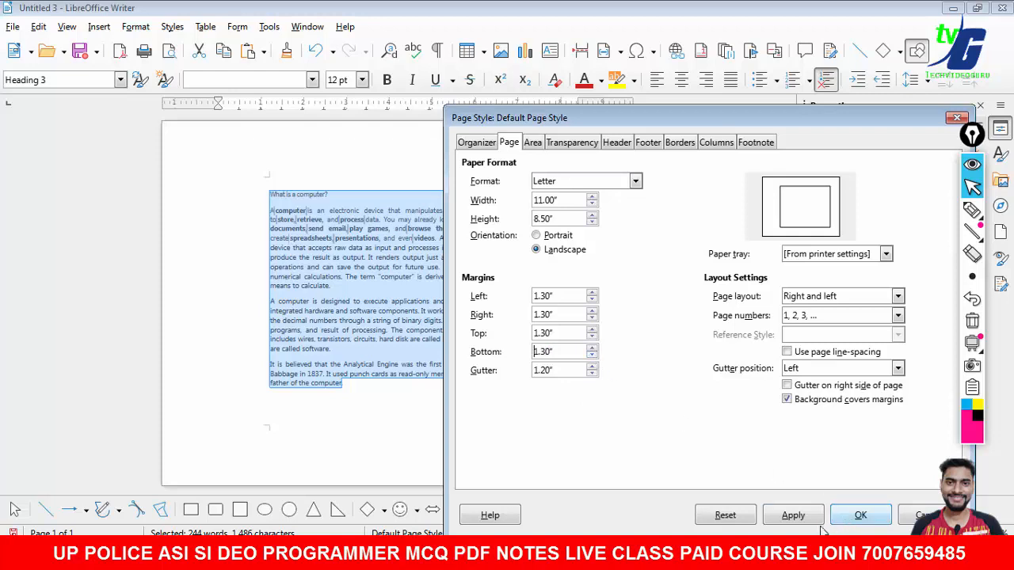
{"action": "left_click", "coordinate": [846, 513]}
Reselect the article, then draw and erase temporary on-screen annotations over the page.
{"action": "left_click", "coordinate": [395, 386]}
{"action": "left_click_drag", "start_coordinate": [377, 391], "coordinate": [261, 187]}
{"action": "left_click", "coordinate": [329, 305]}
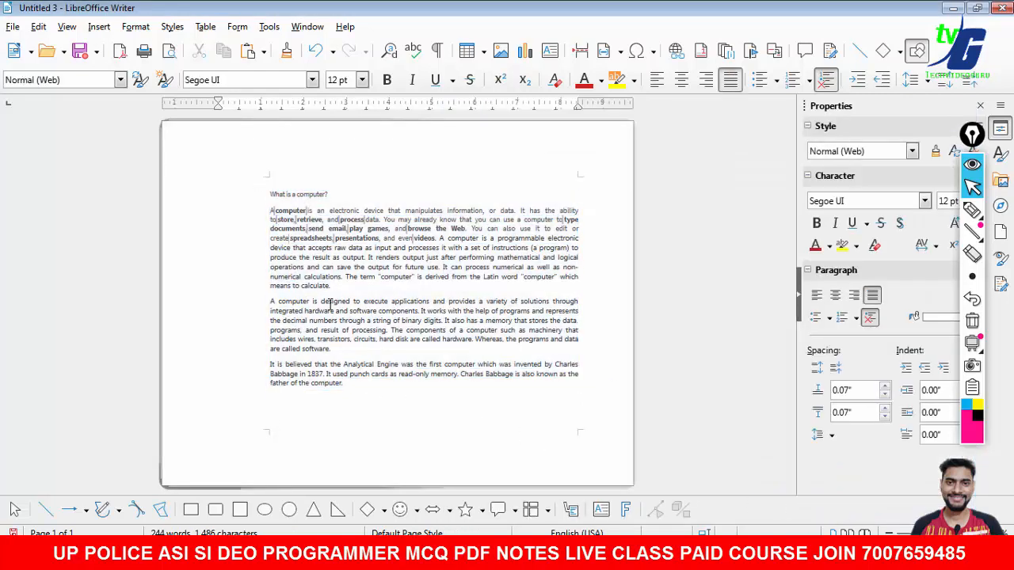
{"action": "left_click", "coordinate": [972, 209]}
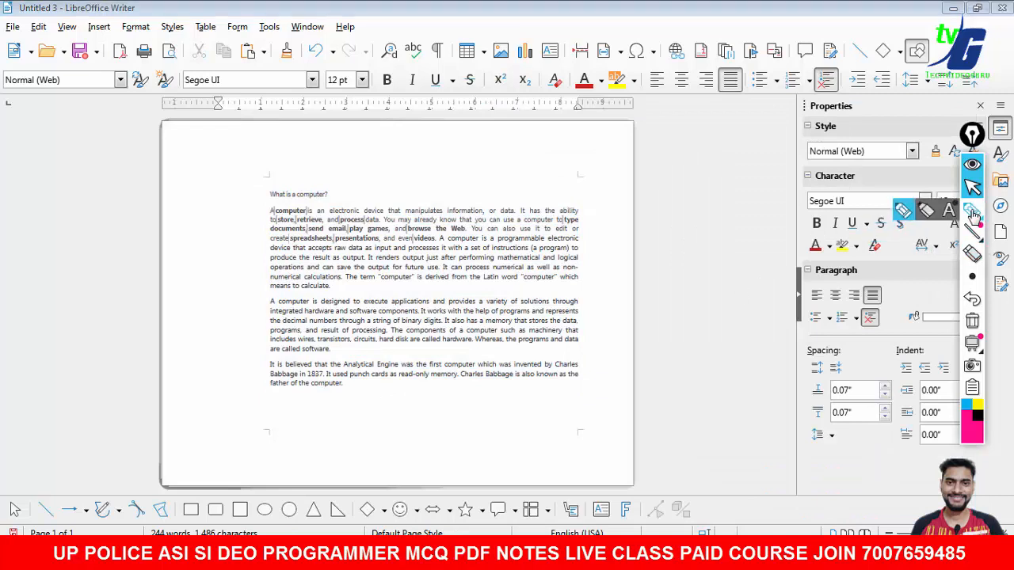
{"action": "left_click_drag", "start_coordinate": [459, 402], "coordinate": [622, 357]}
{"action": "left_click_drag", "start_coordinate": [610, 287], "coordinate": [599, 324]}
{"action": "left_click_drag", "start_coordinate": [665, 288], "coordinate": [677, 298]}
{"action": "left_click_drag", "start_coordinate": [595, 283], "coordinate": [628, 281]}
{"action": "mouse_move", "coordinate": [610, 331]}
{"action": "left_mouse_down"}
{"action": "mouse_move", "coordinate": [734, 307]}
{"action": "mouse_move", "coordinate": [774, 277]}
{"action": "left_mouse_up"}
{"action": "left_click", "coordinate": [972, 321]}
{"action": "left_click", "coordinate": [972, 187]}
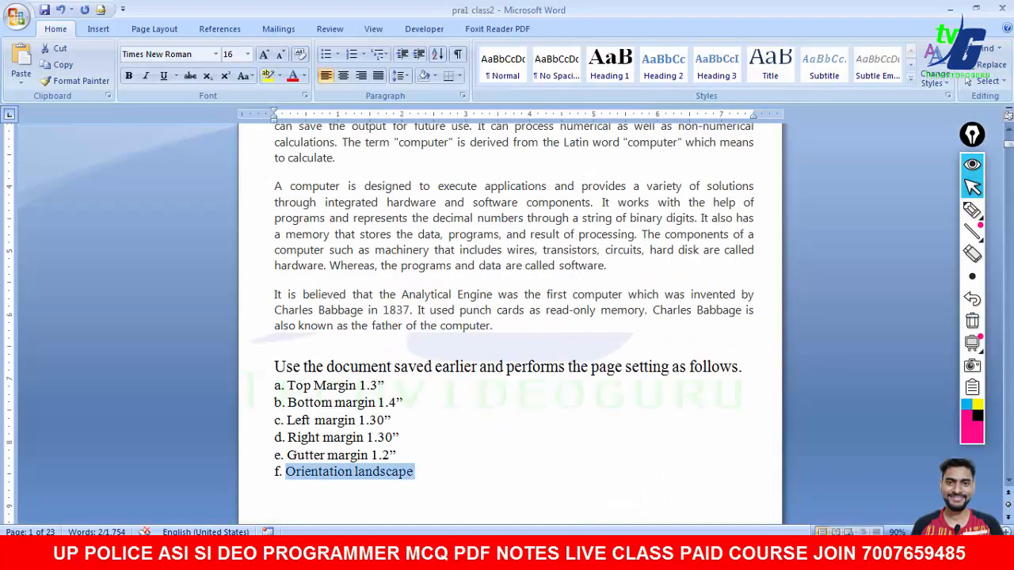
Select and review the page-setting task list and the three computer paragraphs in Word.
{"action": "left_click_drag", "start_coordinate": [439, 482], "coordinate": [274, 364]}
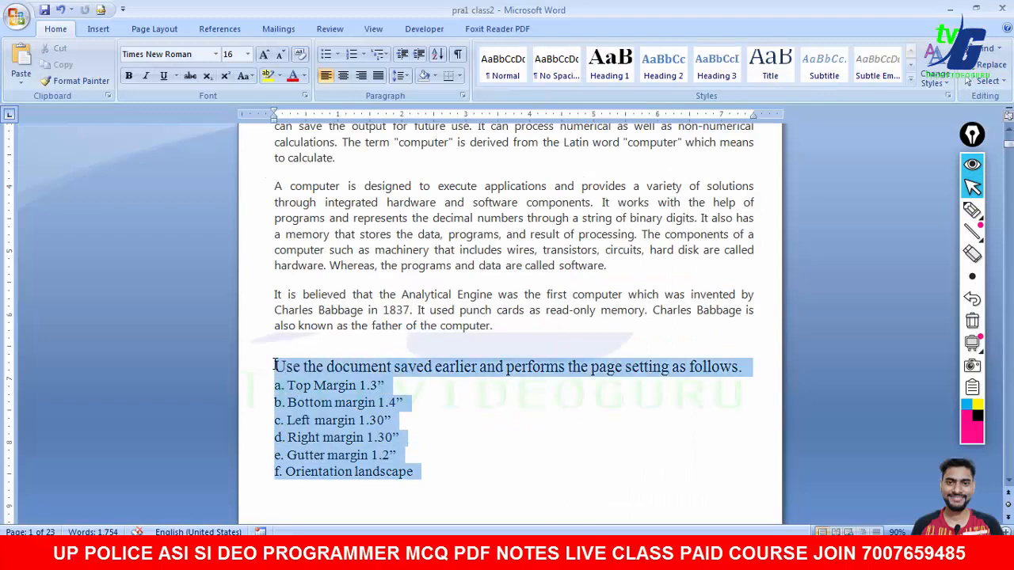
{"action": "left_click", "coordinate": [444, 416]}
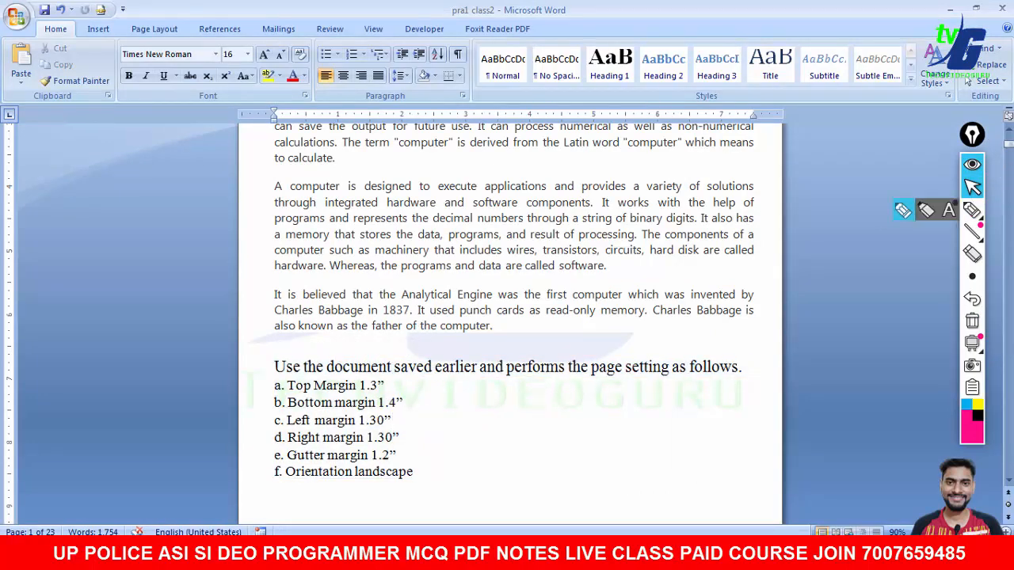
{"action": "scroll", "coordinate": [509, 316], "scroll_direction": "up", "scroll_amount": 1}
{"action": "scroll", "coordinate": [392, 241], "scroll_direction": "up", "scroll_amount": 3}
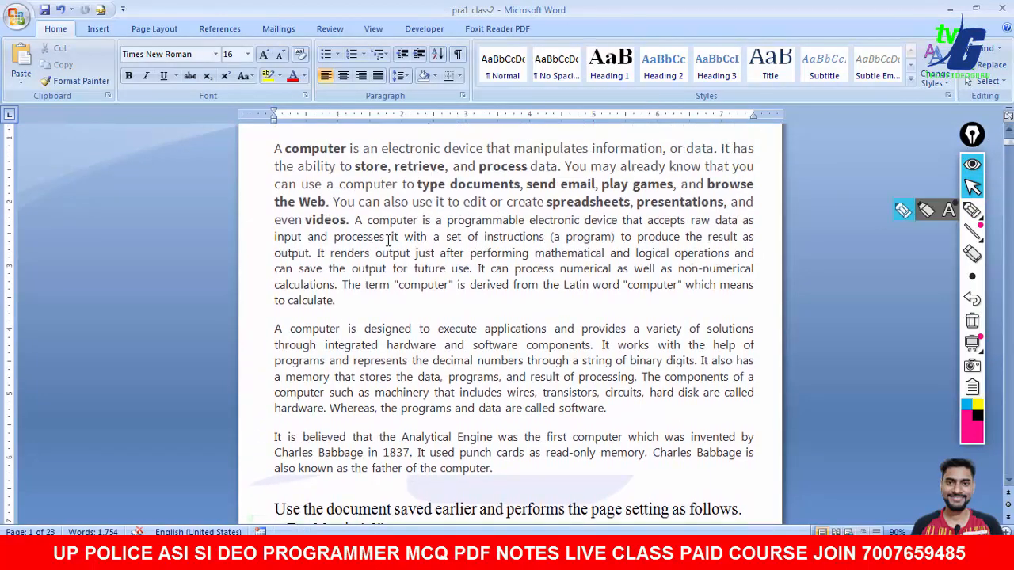
{"action": "left_click_drag", "start_coordinate": [279, 150], "coordinate": [497, 468]}
{"action": "left_click", "coordinate": [501, 361]}
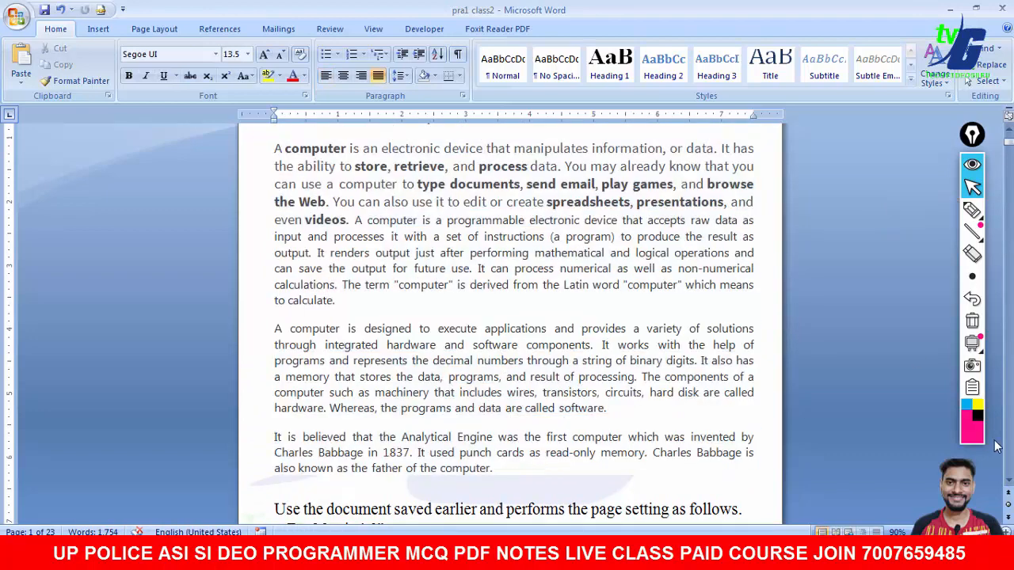
{"action": "scroll", "coordinate": [1008, 485], "scroll_direction": "down", "scroll_amount": 2}
{"action": "scroll", "coordinate": [1008, 485], "scroll_direction": "down", "scroll_amount": 4}
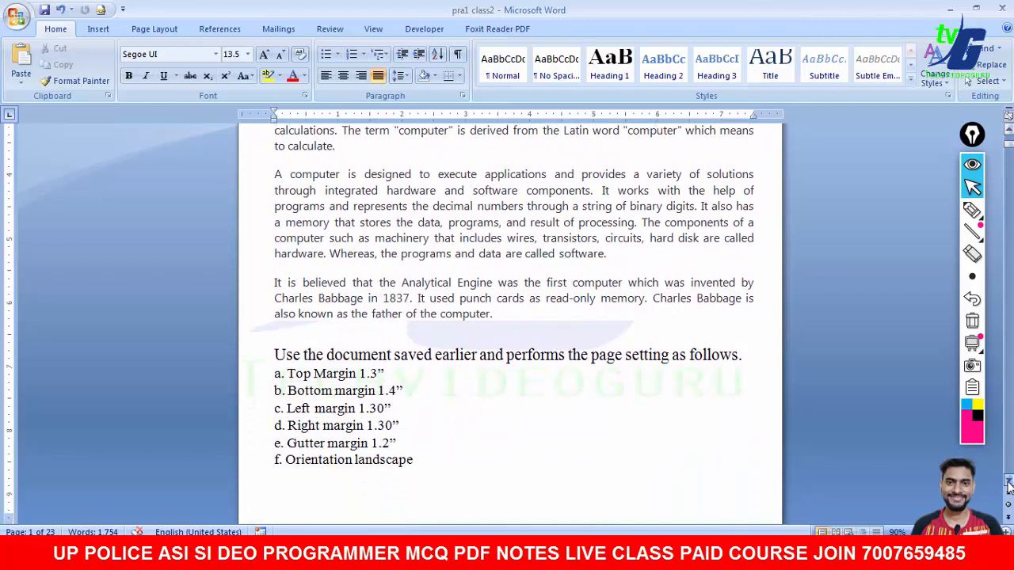
Mark up the page-setting list with on-screen annotations, erase them, and reselect the a–f list.
{"action": "left_click", "coordinate": [971, 210]}
{"action": "mouse_move", "coordinate": [95, 203]}
{"action": "left_mouse_down"}
{"action": "mouse_move", "coordinate": [102, 328]}
{"action": "mouse_move", "coordinate": [427, 168]}
{"action": "mouse_move", "coordinate": [149, 337]}
{"action": "mouse_move", "coordinate": [95, 332]}
{"action": "left_mouse_up"}
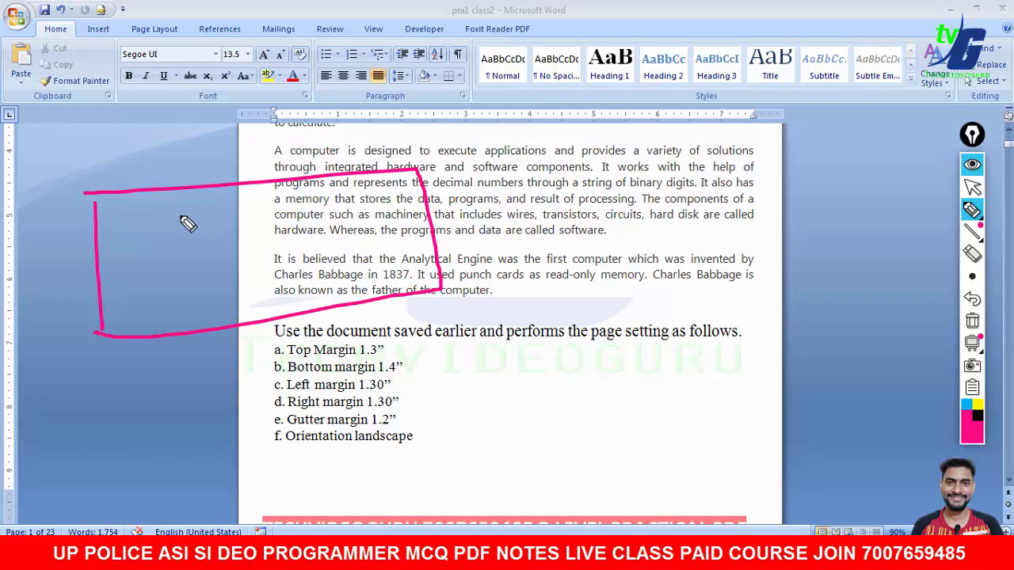
{"action": "left_click_drag", "start_coordinate": [143, 220], "coordinate": [303, 214]}
{"action": "left_click_drag", "start_coordinate": [138, 262], "coordinate": [294, 261]}
{"action": "left_click_drag", "start_coordinate": [140, 331], "coordinate": [266, 327]}
{"action": "left_click", "coordinate": [970, 320]}
{"action": "left_click", "coordinate": [972, 187]}
{"action": "left_click_drag", "start_coordinate": [431, 441], "coordinate": [274, 331]}
{"action": "left_click", "coordinate": [499, 388]}
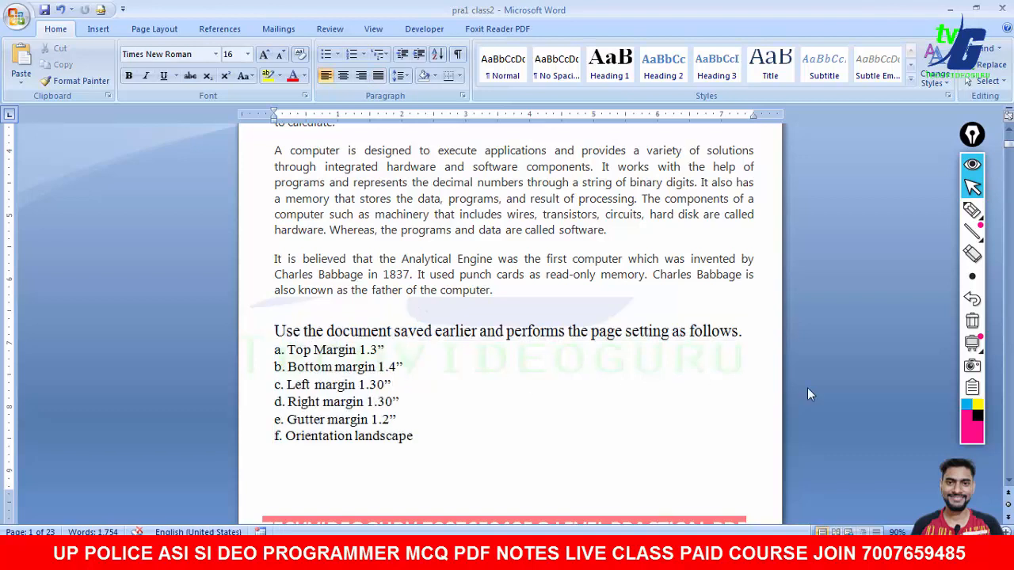
{"action": "scroll", "coordinate": [1009, 485], "scroll_direction": "down", "scroll_amount": 3}
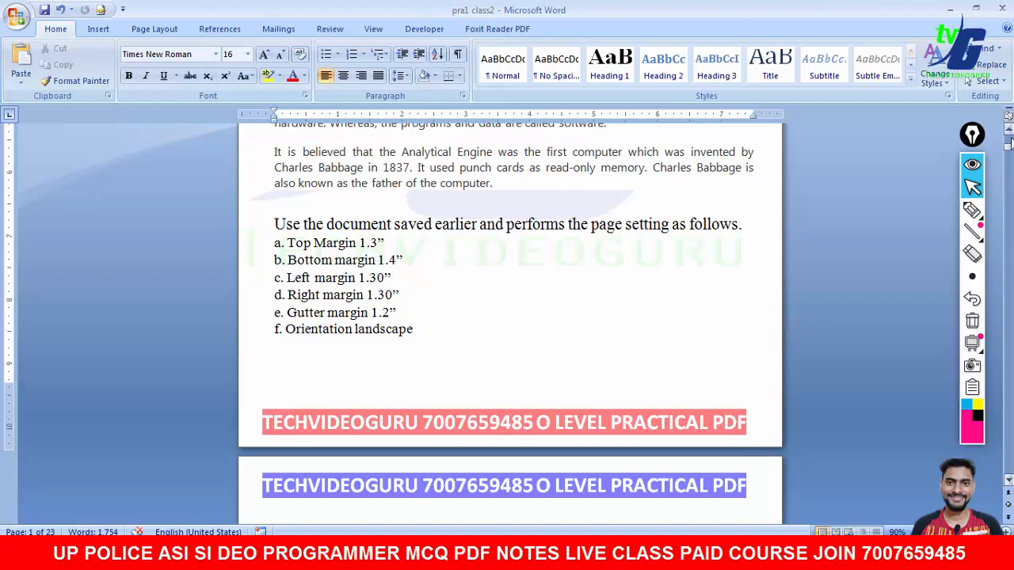
{"action": "left_click_drag", "start_coordinate": [1010, 143], "coordinate": [1009, 135]}
Move from Writer to the web browser and open a new blank tab.
{"action": "left_click", "coordinate": [566, 554]}
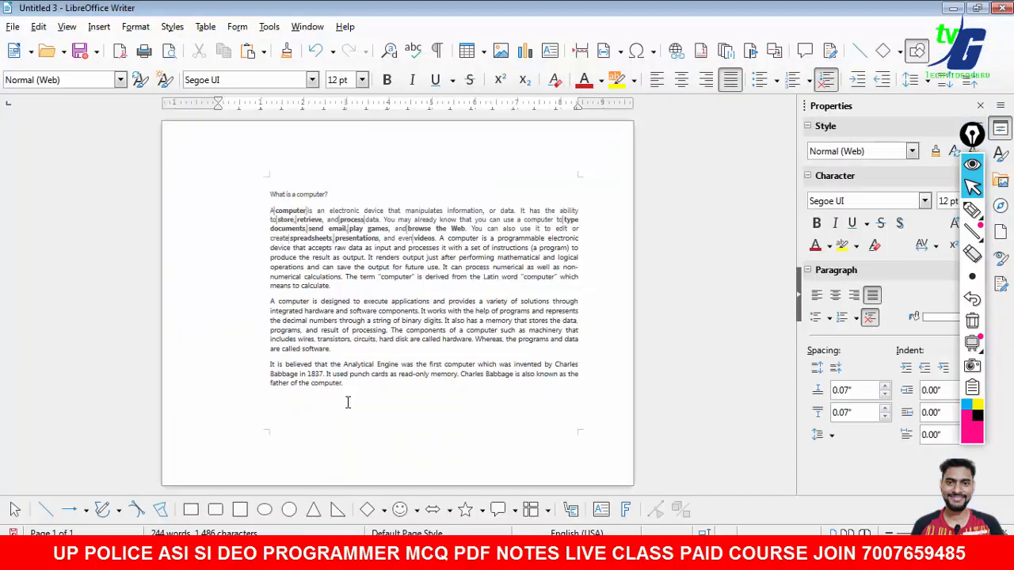
{"action": "left_click", "coordinate": [331, 554]}
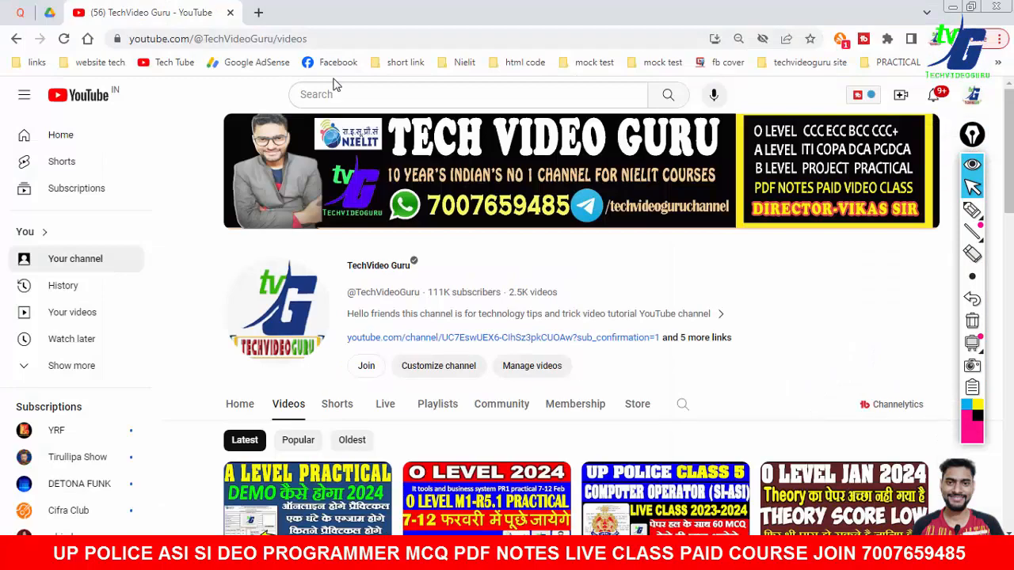
{"action": "left_click", "coordinate": [259, 12]}
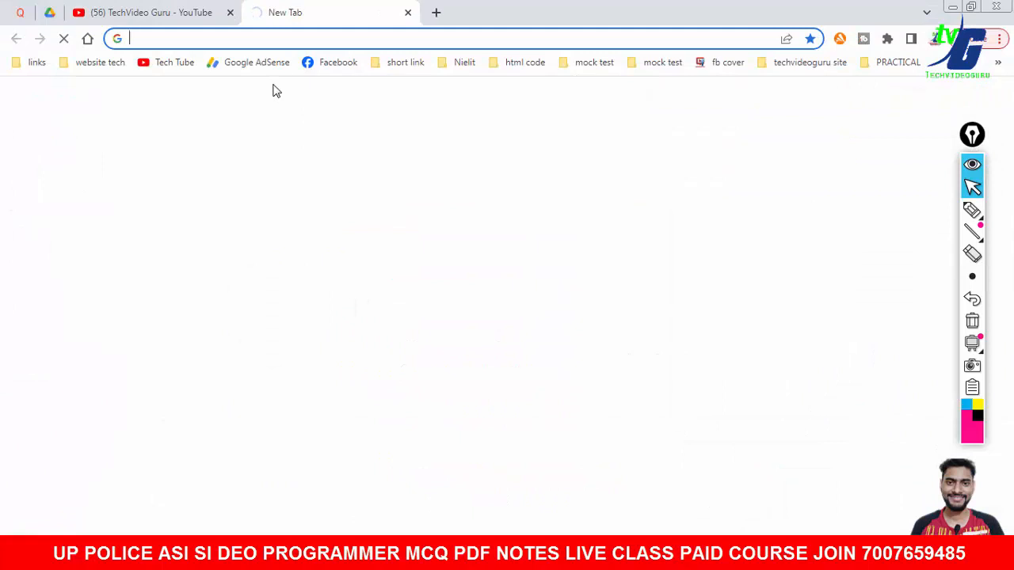
Search Google for 'libreoffice download' by picking it from the search suggestions.
{"action": "type", "text": "lib"}
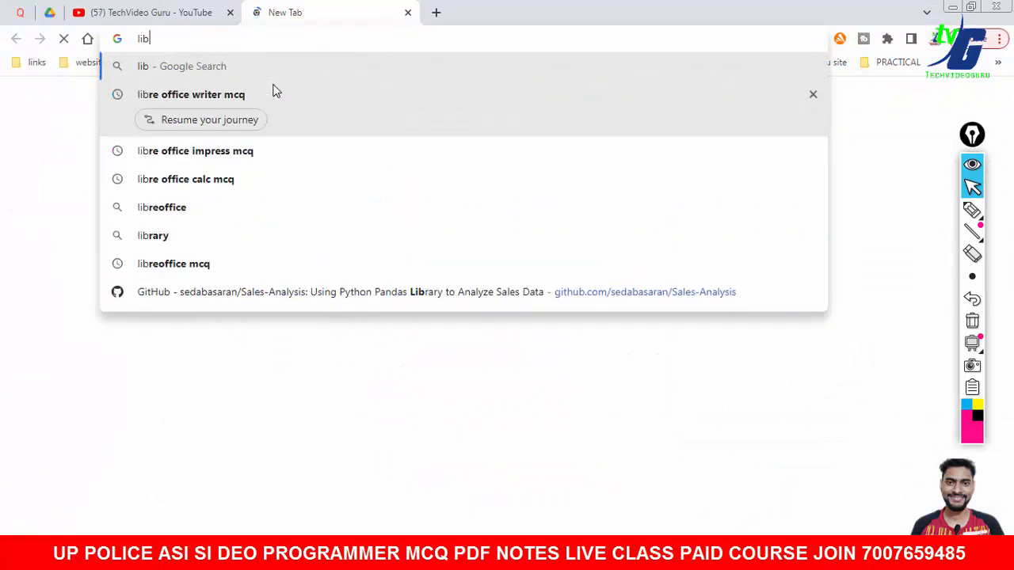
{"action": "key", "text": "Down"}
{"action": "key", "text": "Down"}
{"action": "key", "text": "Down"}
{"action": "key", "text": "Down"}
{"action": "type", "text": "d"}
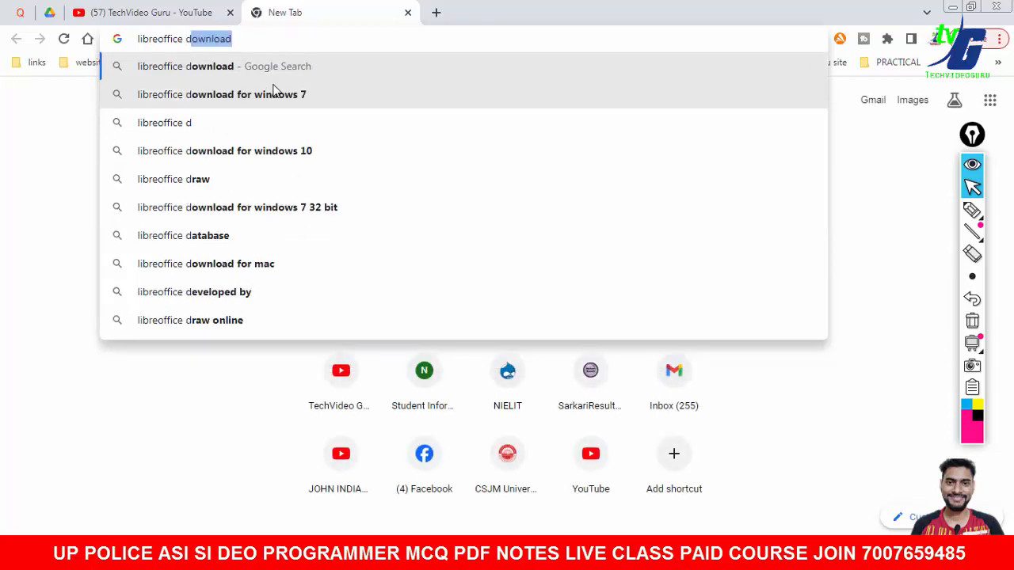
{"action": "key", "text": "Return"}
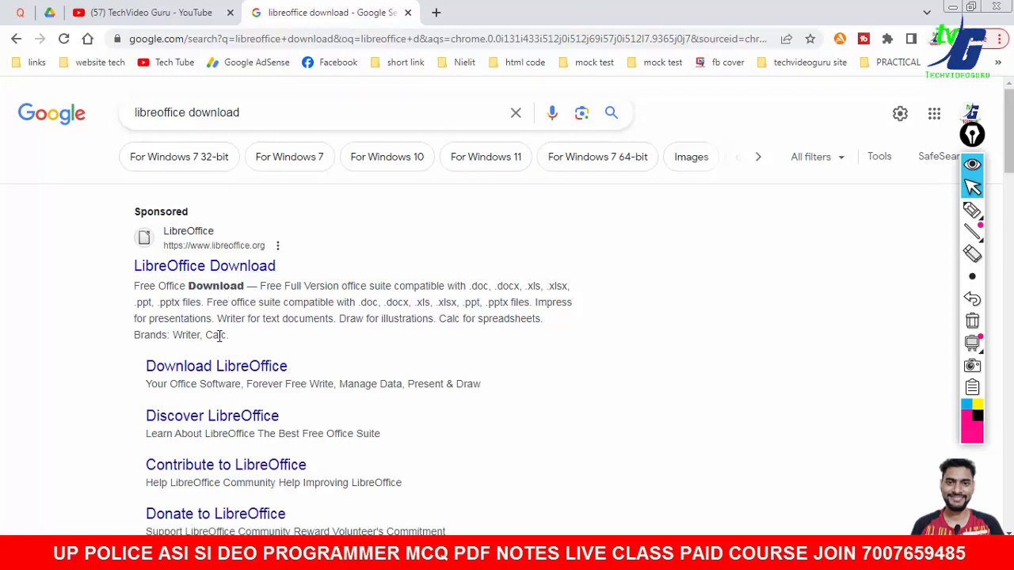
Open the official LibreOffice 7.6.4 download page from the results, then close its tab.
{"action": "left_click", "coordinate": [218, 369]}
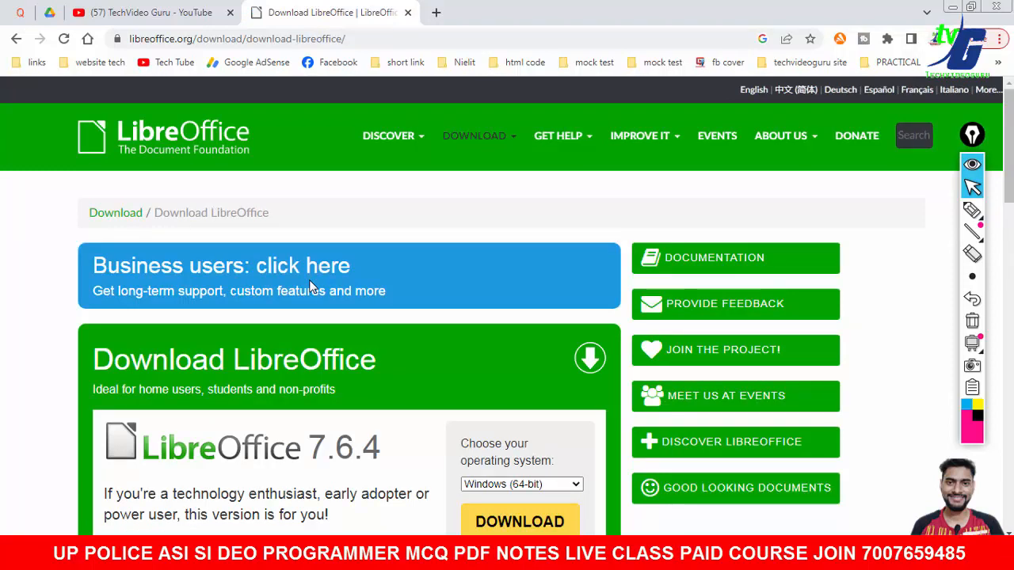
{"action": "left_click", "coordinate": [408, 12]}
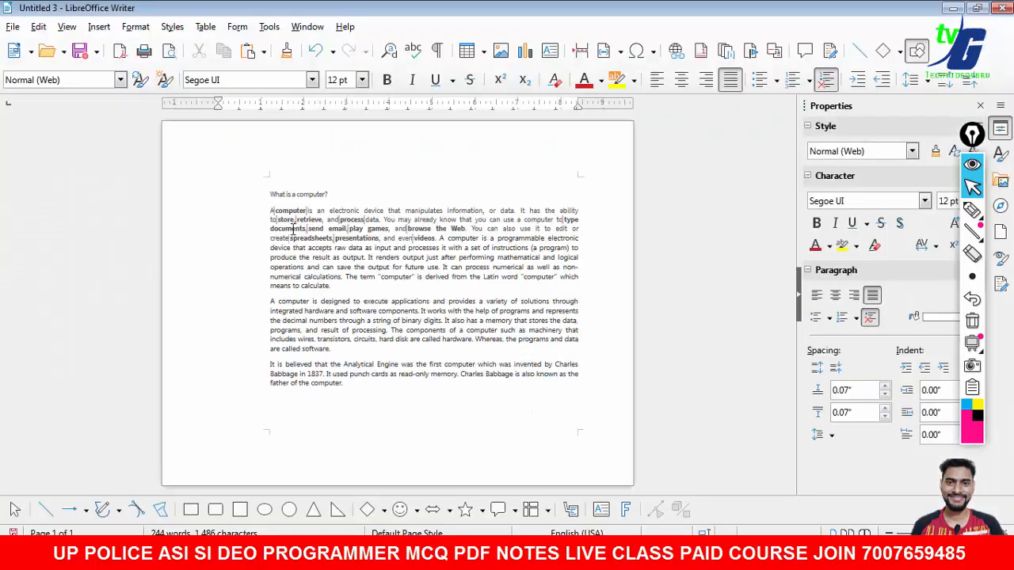
Confirm in About LibreOffice that version 7.4.5.1 is installed, then return to Chrome.
{"action": "left_click", "coordinate": [345, 27]}
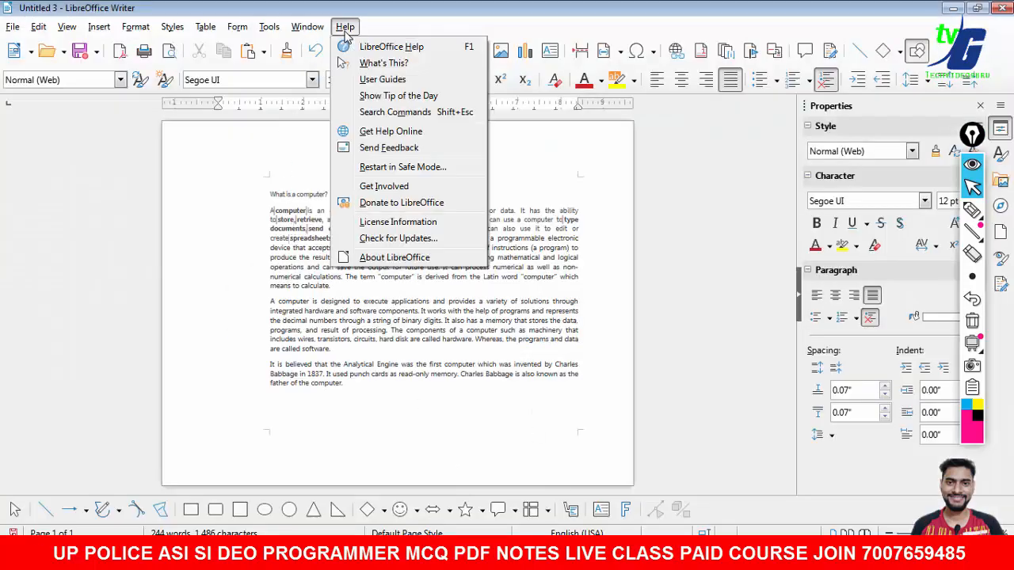
{"action": "left_click", "coordinate": [373, 264]}
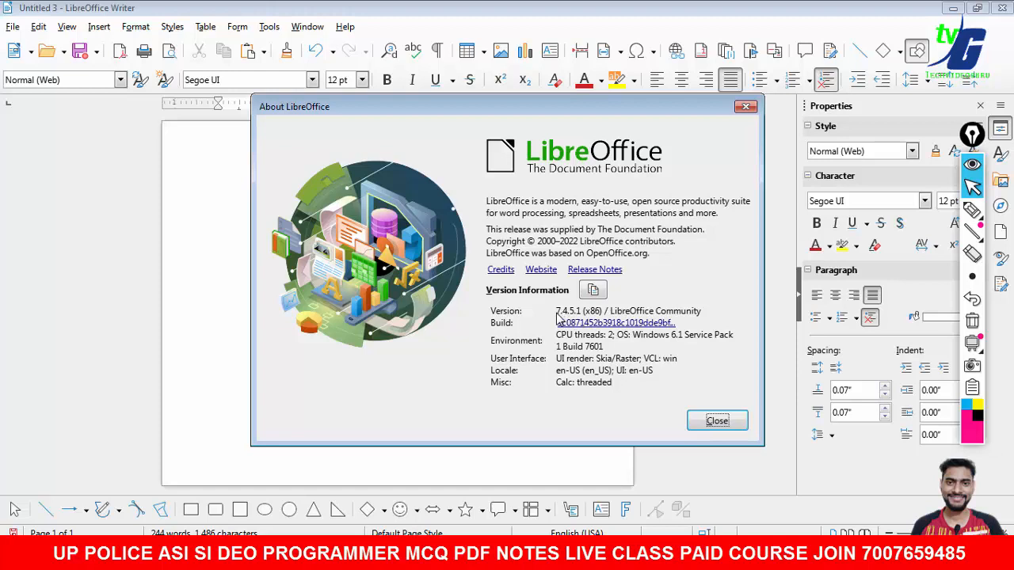
{"action": "left_click", "coordinate": [745, 107]}
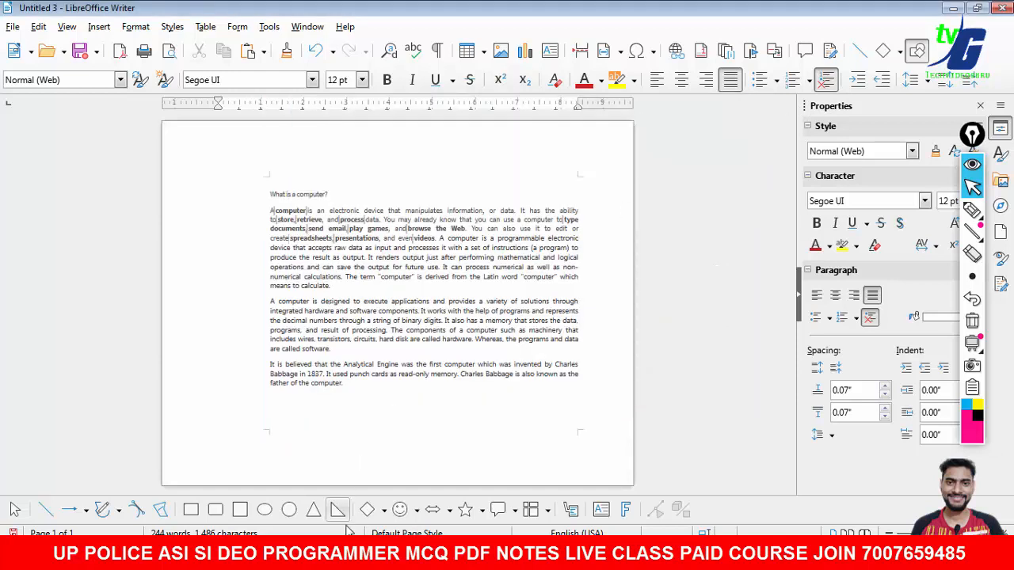
{"action": "left_click", "coordinate": [337, 552]}
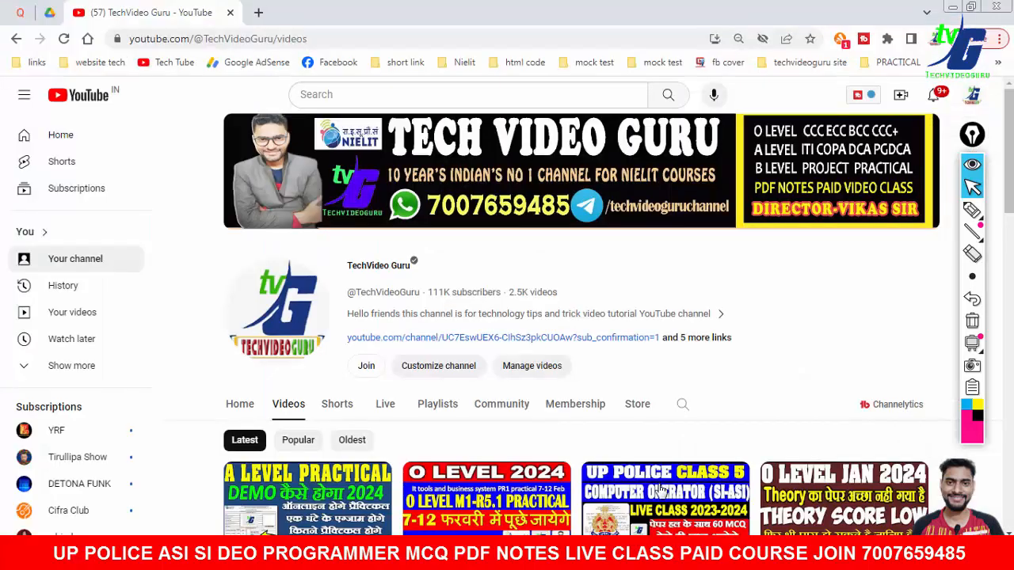
Bring back the pra1 class2 Word document and scroll down to Qno 2, the Writer formatting task.
{"action": "left_click", "coordinate": [395, 553]}
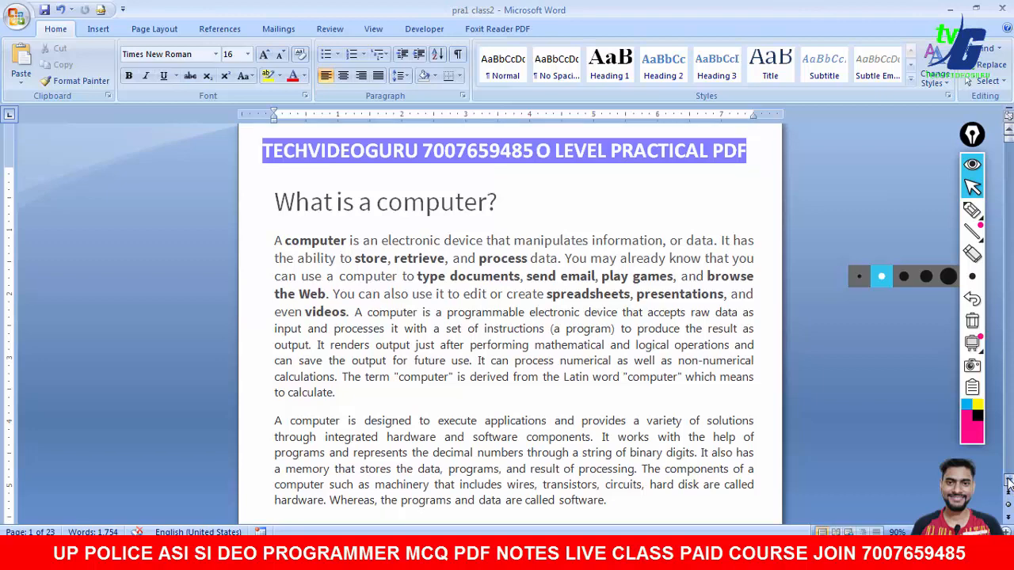
{"action": "scroll", "coordinate": [1008, 483], "scroll_direction": "down", "scroll_amount": 6}
{"action": "scroll", "coordinate": [1008, 483], "scroll_direction": "down", "scroll_amount": 8}
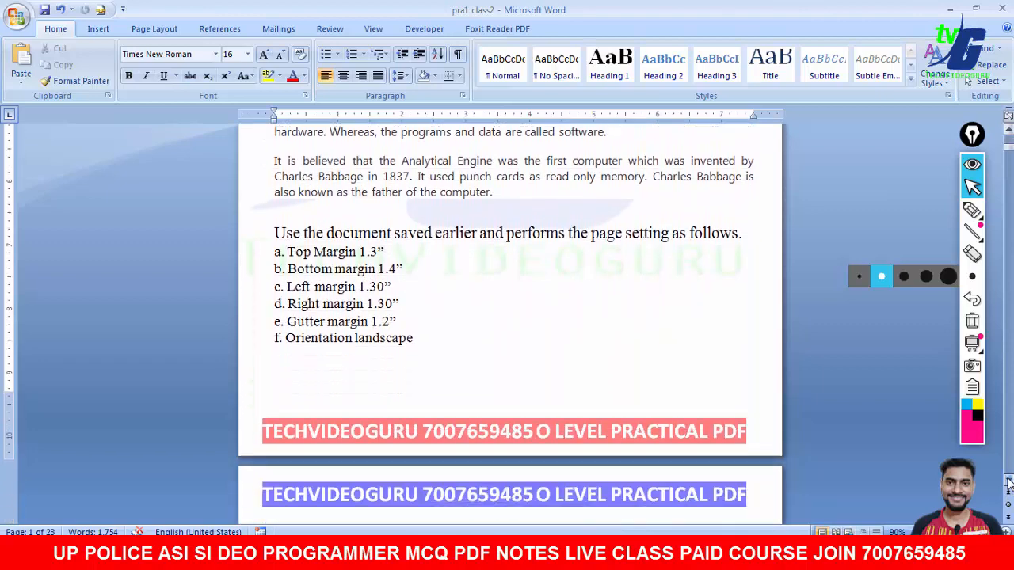
{"action": "left_click", "coordinate": [1008, 483]}
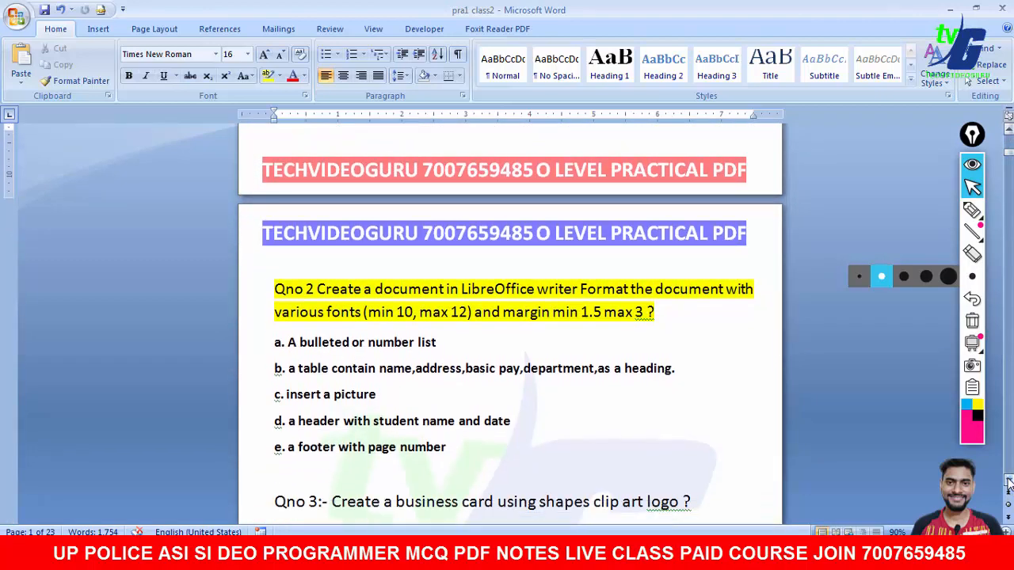
{"action": "left_click", "coordinate": [1009, 130]}
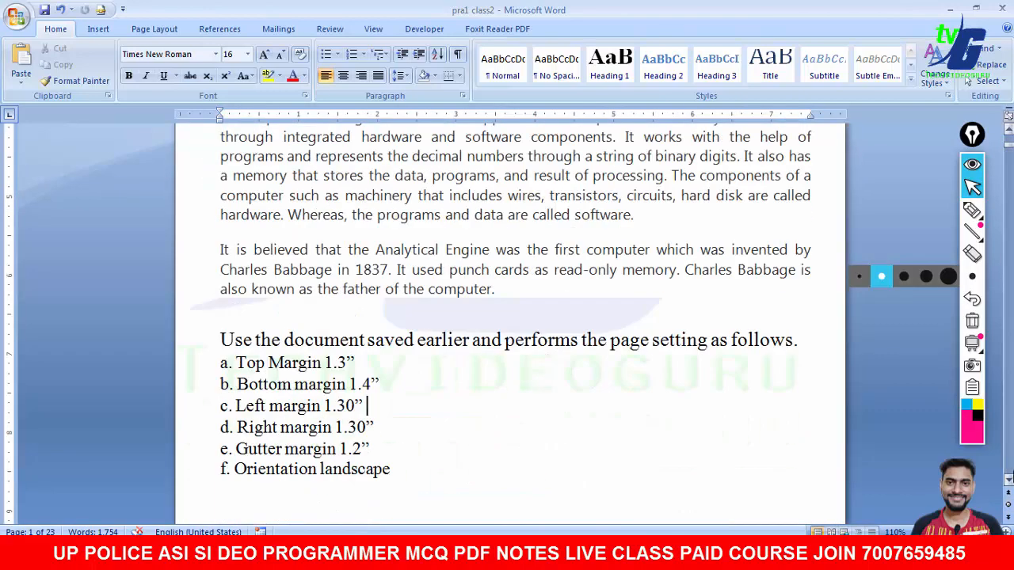
{"action": "left_click", "coordinate": [1008, 479]}
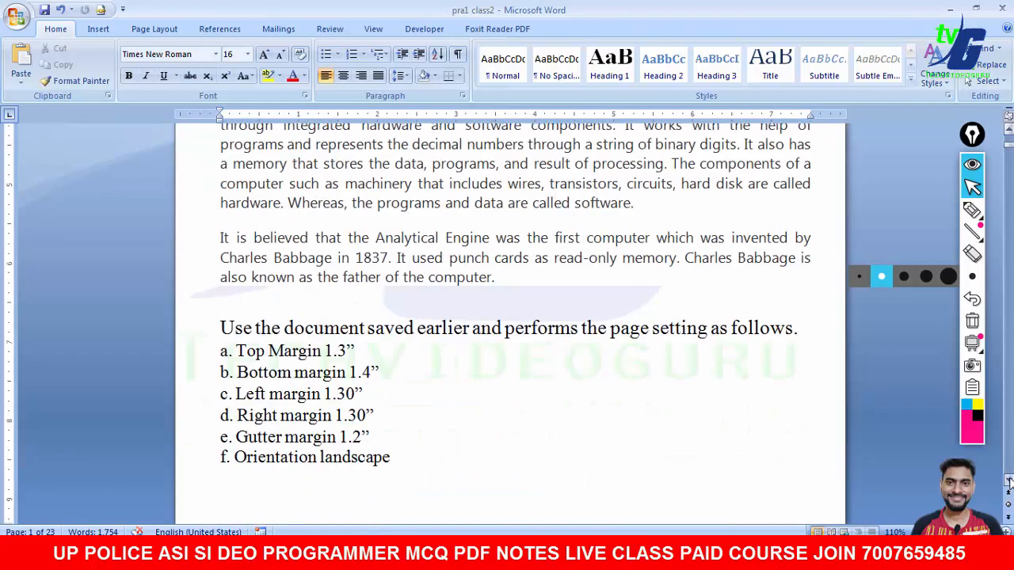
{"action": "left_click", "coordinate": [1009, 481]}
{"action": "left_click", "coordinate": [1009, 480]}
{"action": "left_click", "coordinate": [1009, 480]}
{"action": "left_click", "coordinate": [1009, 480]}
{"action": "left_click", "coordinate": [1009, 480]}
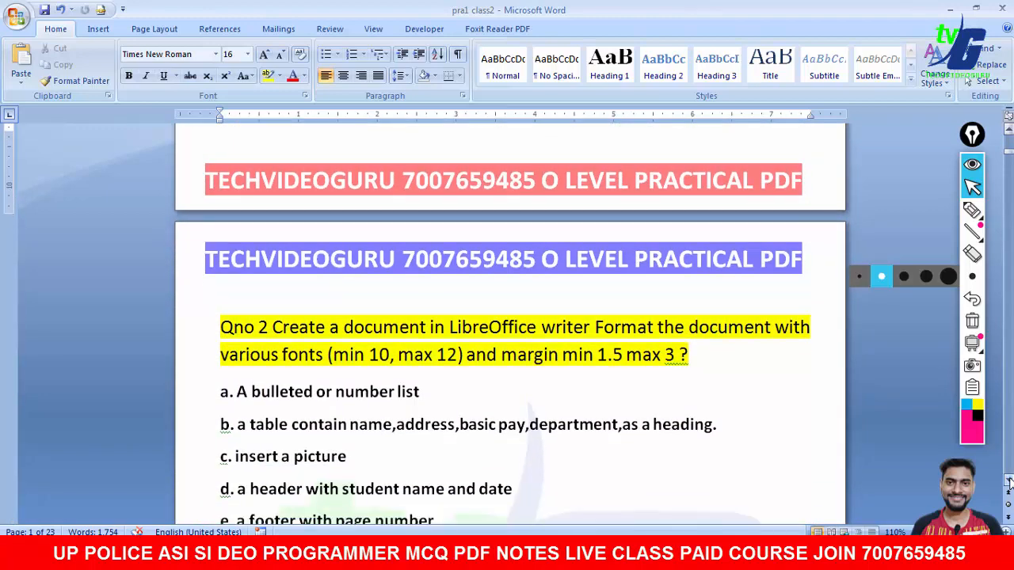
{"action": "left_click", "coordinate": [1009, 480]}
{"action": "left_click", "coordinate": [1009, 481]}
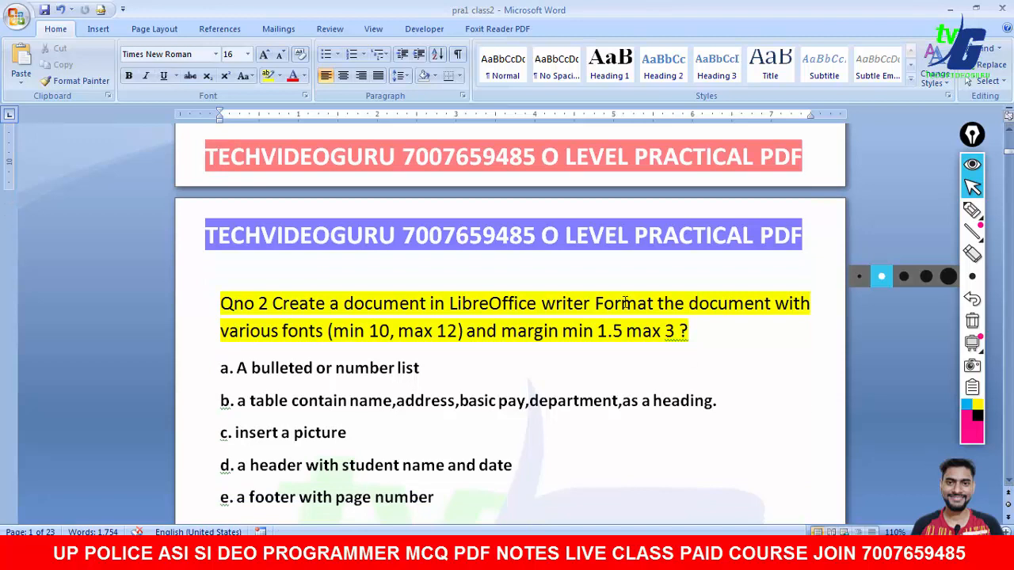
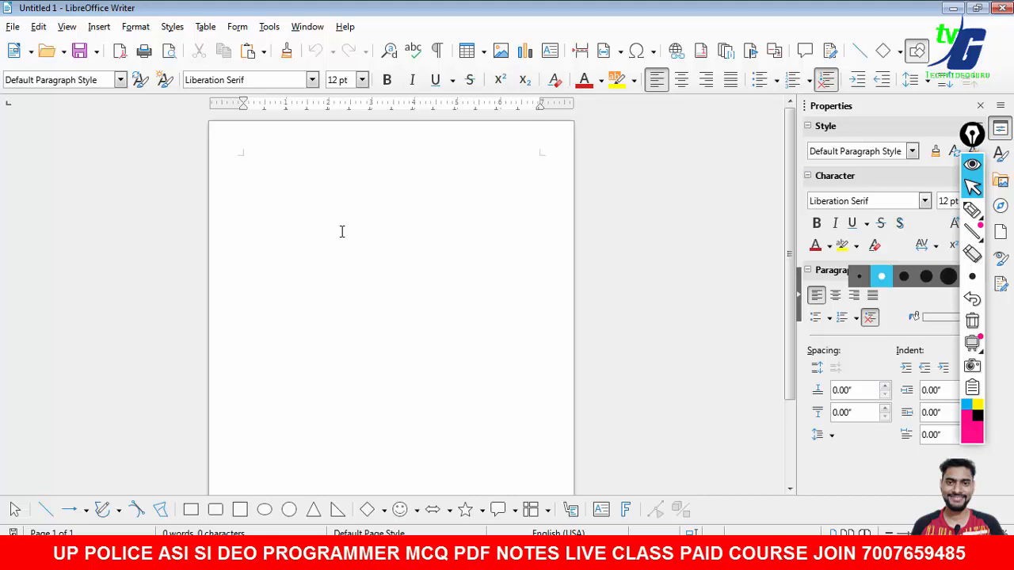
Type the languages JAVA, PHP, CSS, HTML, PYTHON and JAVASCRIPT on separate lines.
{"action": "key", "text": "Return"}
{"action": "type", "text": "JAVA "}
{"action": "type", "text": "PHP"}
{"action": "key", "text": "Return"}
{"action": "type", "text": "CSS"}
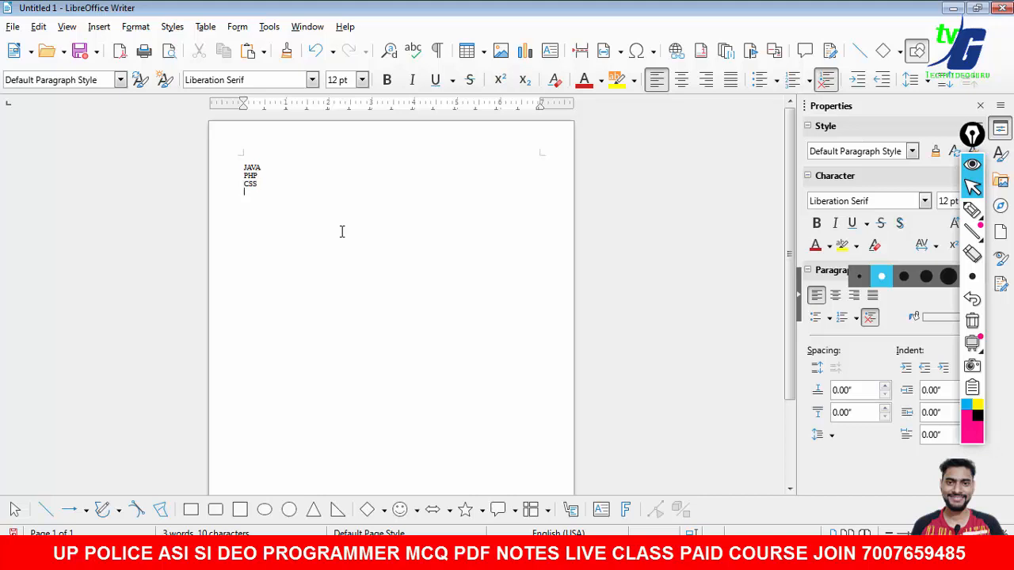
{"action": "key", "text": "Return"}
{"action": "type", "text": "HTML"}
{"action": "key", "text": "Return"}
{"action": "type", "text": "PYTHON "}
{"action": "type", "text": "JAVASCRI"}
{"action": "type", "text": "PT"}
After a blank line, list O LEVEL, A LEVEL, B LEVEL, C LEVEL, CCC, ECC and BCC.
{"action": "key", "text": "Return"}
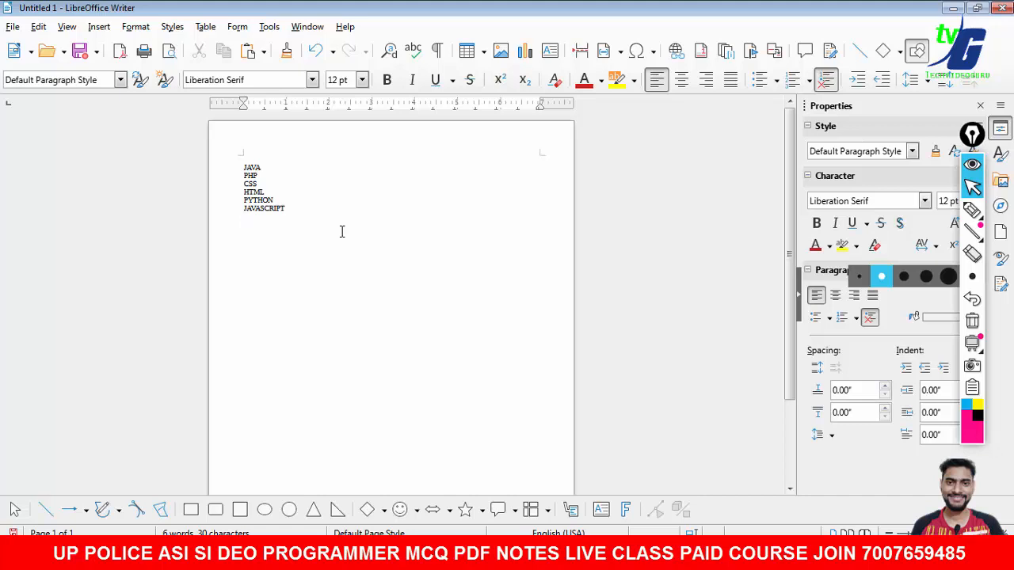
{"action": "type", "text": "O LEVEL A LEVEL B LEVEL"}
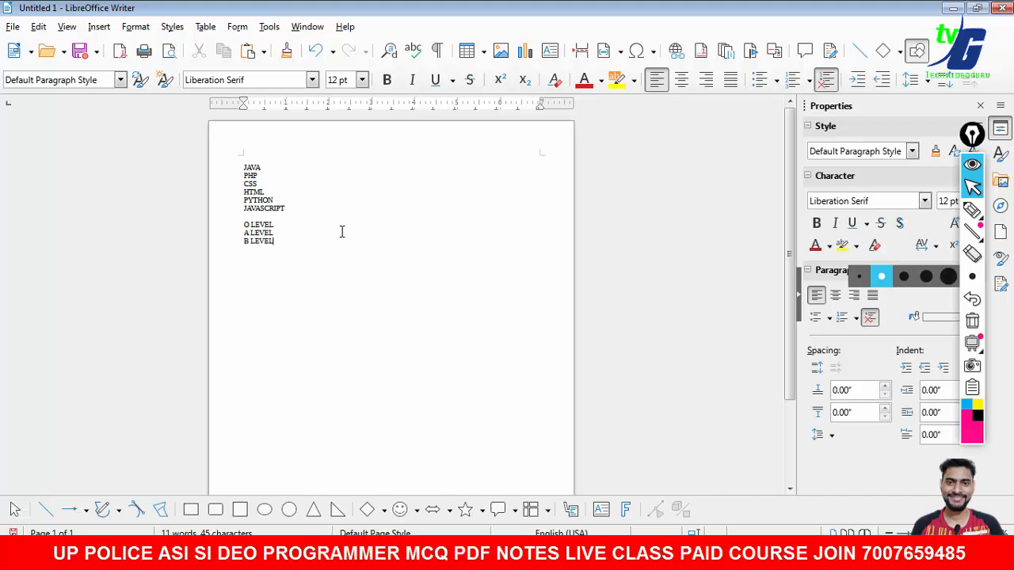
{"action": "key", "text": "Return"}
{"action": "type", "text": "C LE"}
{"action": "type", "text": "VEL "}
{"action": "type", "text": "CCC"}
{"action": "key", "text": "Return"}
{"action": "type", "text": "ECC BCC"}
Keep all the typed lines at 12 pt font size.
{"action": "left_click_drag", "start_coordinate": [269, 282], "coordinate": [245, 165]}
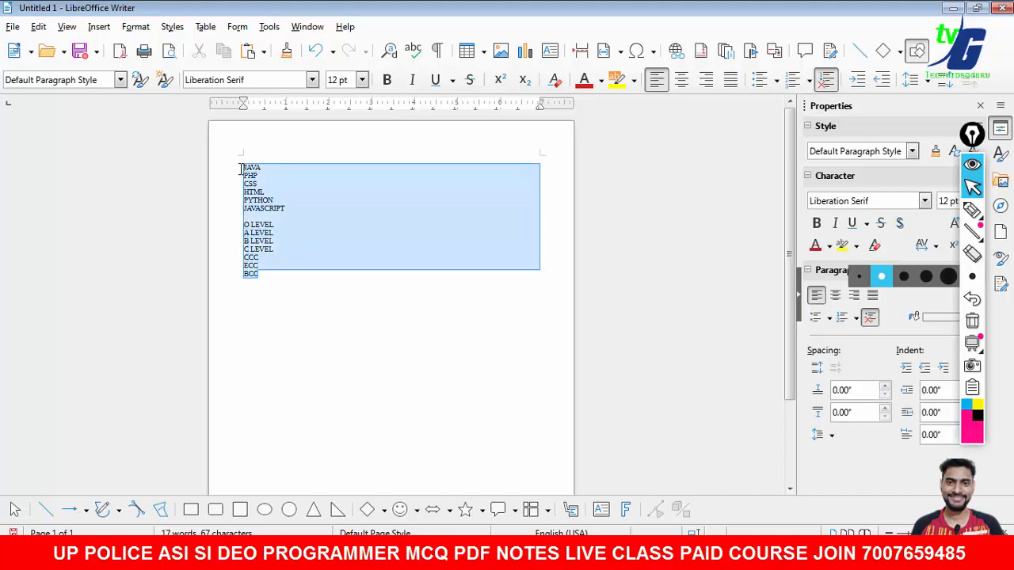
{"action": "left_click", "coordinate": [361, 79]}
{"action": "left_click", "coordinate": [340, 184]}
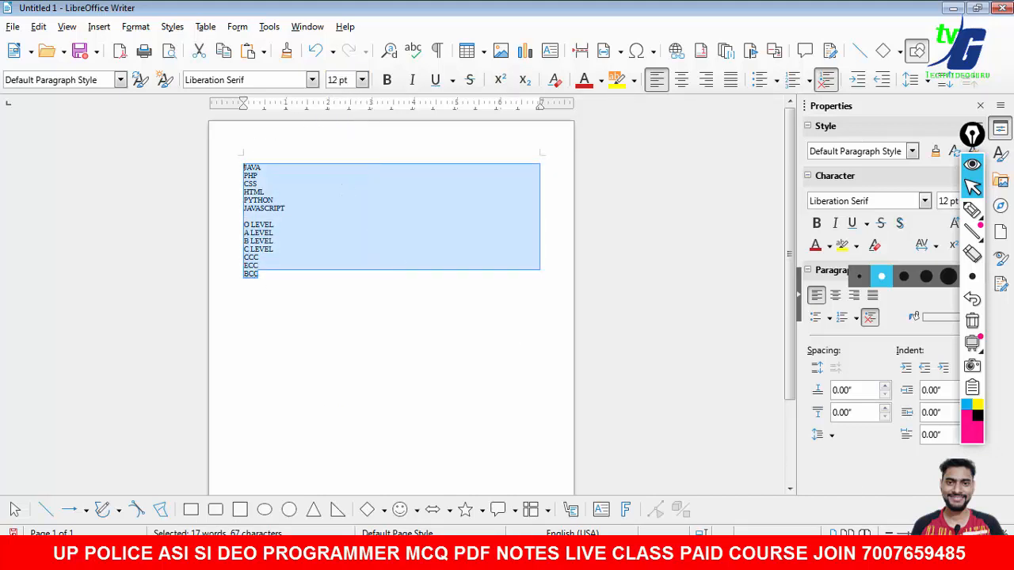
{"action": "scroll", "coordinate": [391, 301], "scroll_direction": "up", "scroll_amount": 4}
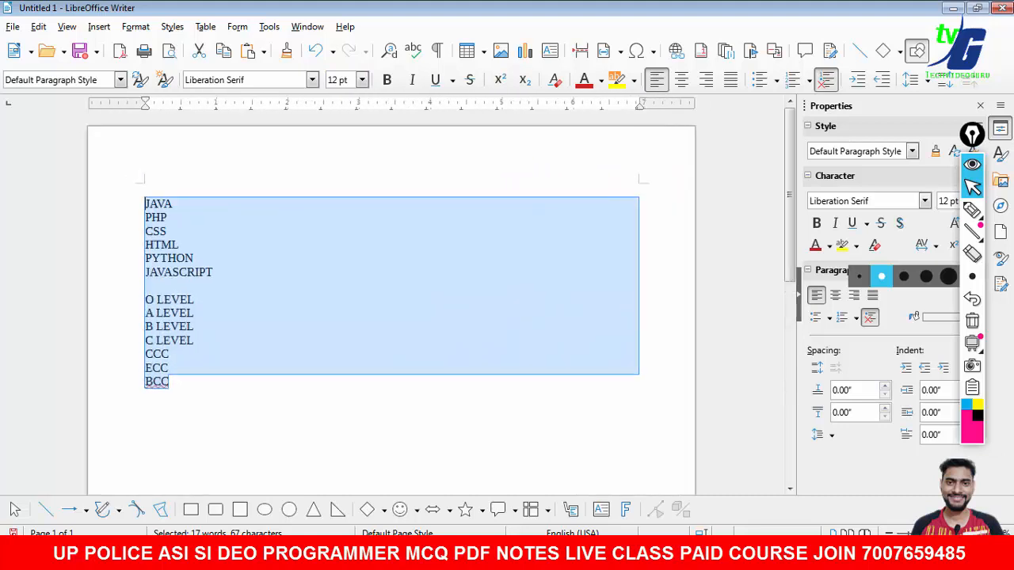
{"action": "left_click", "coordinate": [315, 410]}
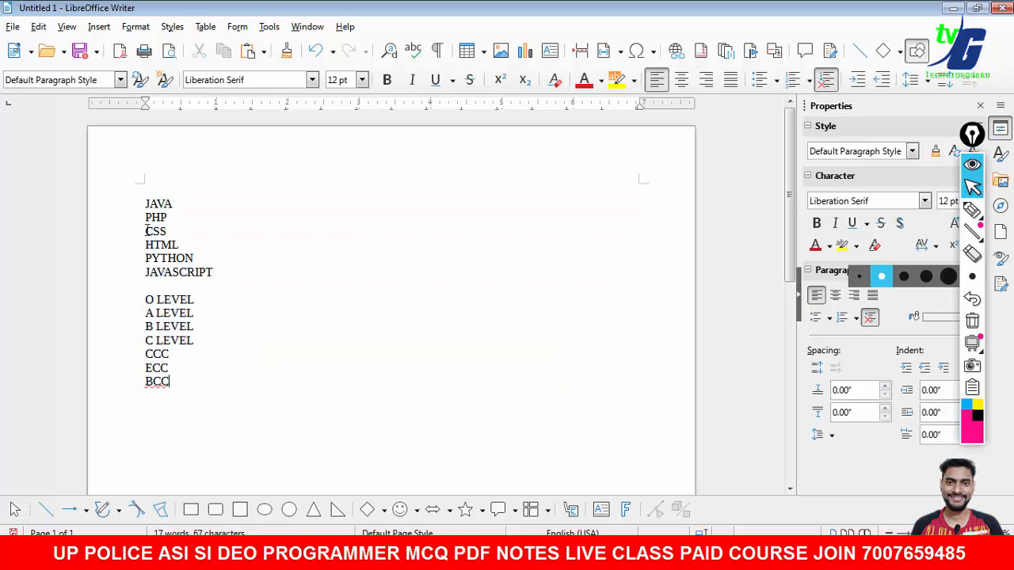
Give the six language lines round bullets.
{"action": "left_click_drag", "start_coordinate": [145, 204], "coordinate": [212, 271]}
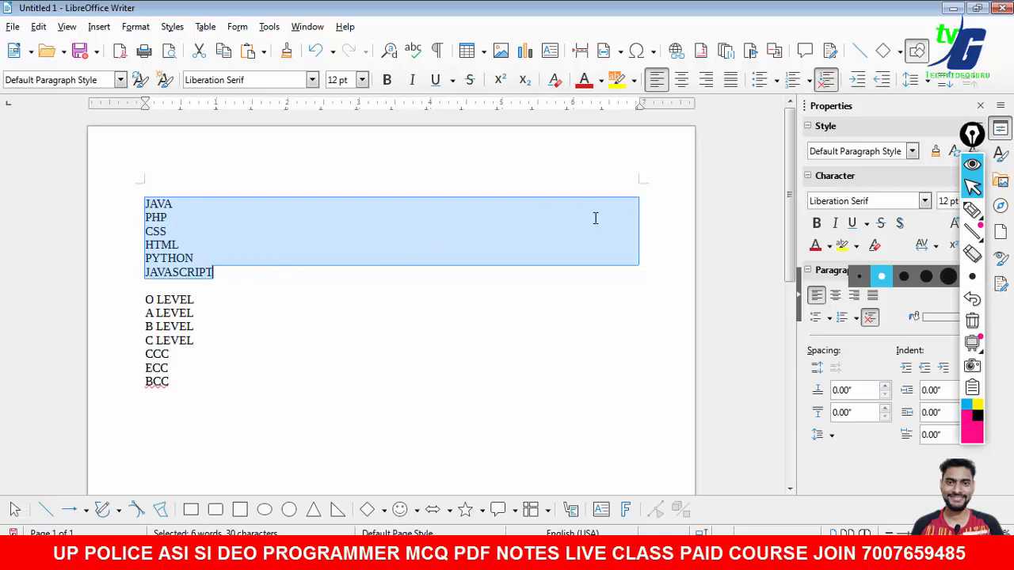
{"action": "left_click", "coordinate": [776, 80]}
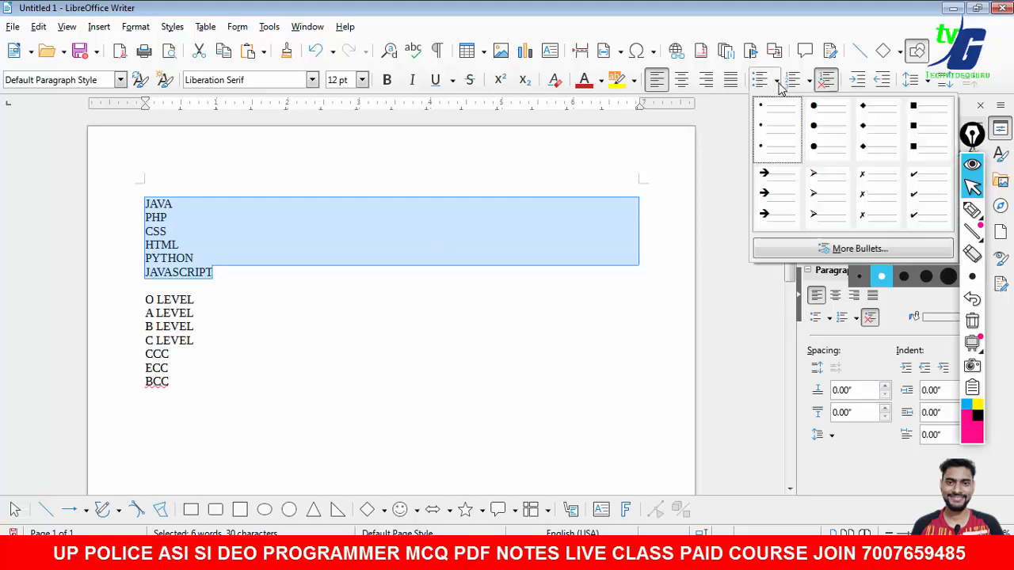
{"action": "left_click", "coordinate": [816, 127]}
{"action": "left_click", "coordinate": [335, 340]}
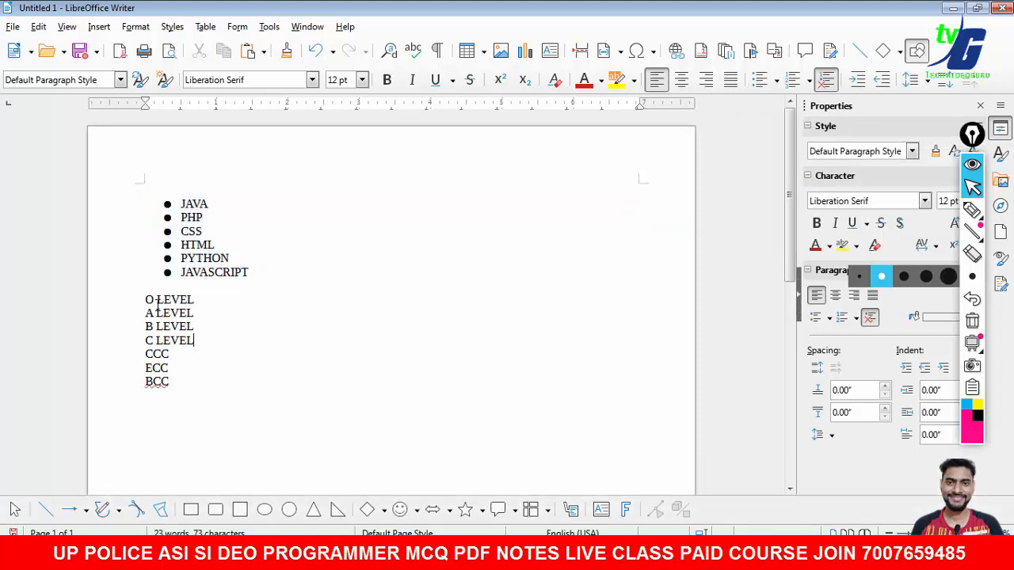
Number the seven course lines 1. to 7., then start a plain line below.
{"action": "left_click_drag", "start_coordinate": [145, 299], "coordinate": [181, 381]}
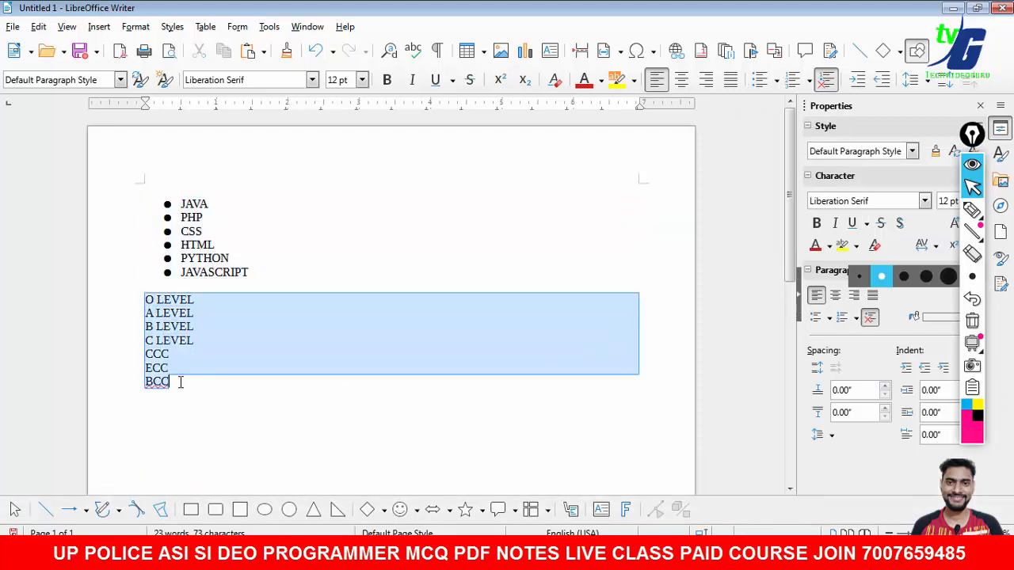
{"action": "left_click", "coordinate": [808, 80]}
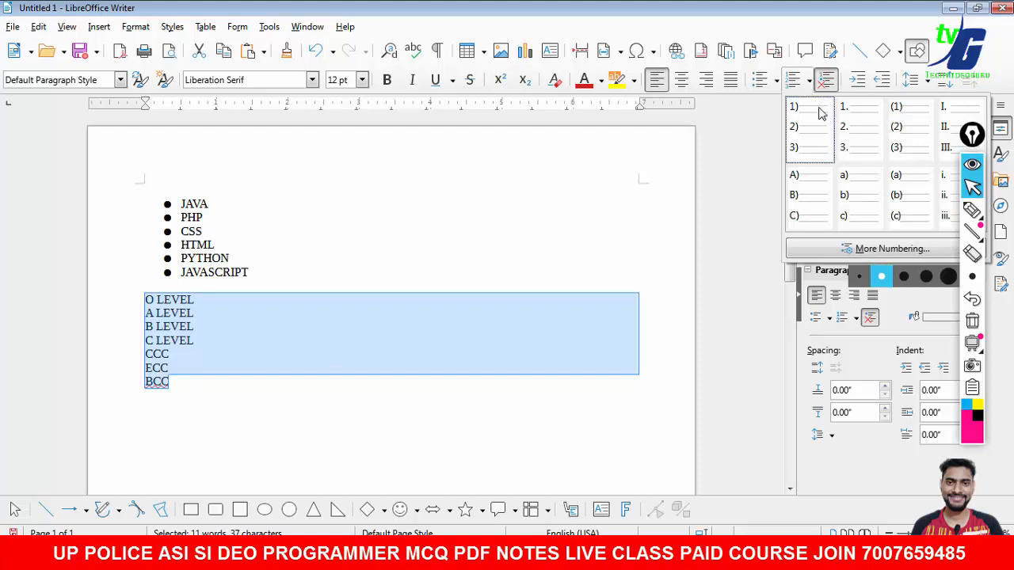
{"action": "left_click", "coordinate": [851, 127]}
{"action": "left_click", "coordinate": [277, 405]}
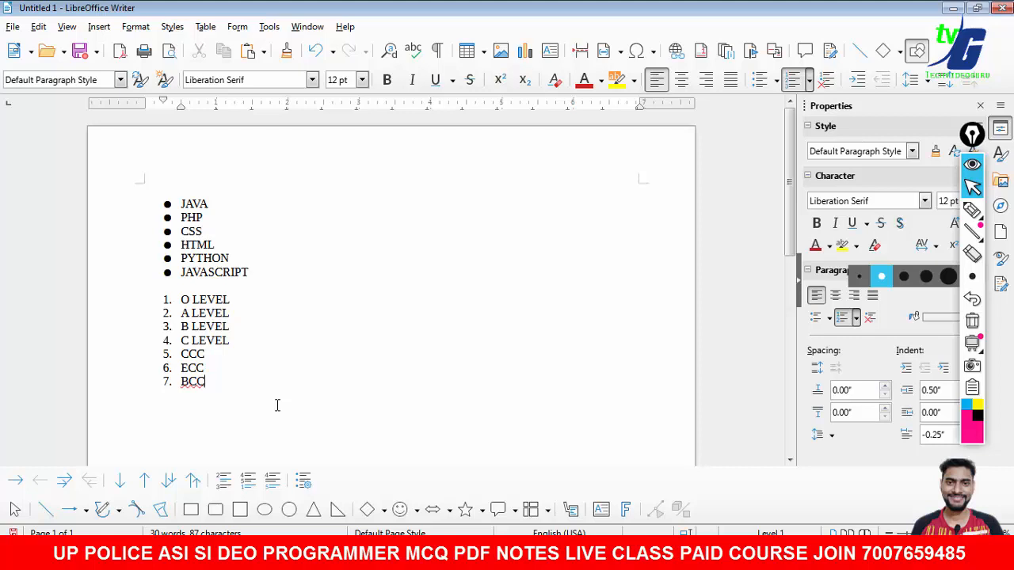
{"action": "key", "text": "Return"}
{"action": "key", "text": "Return"}
{"action": "key", "text": "Return"}
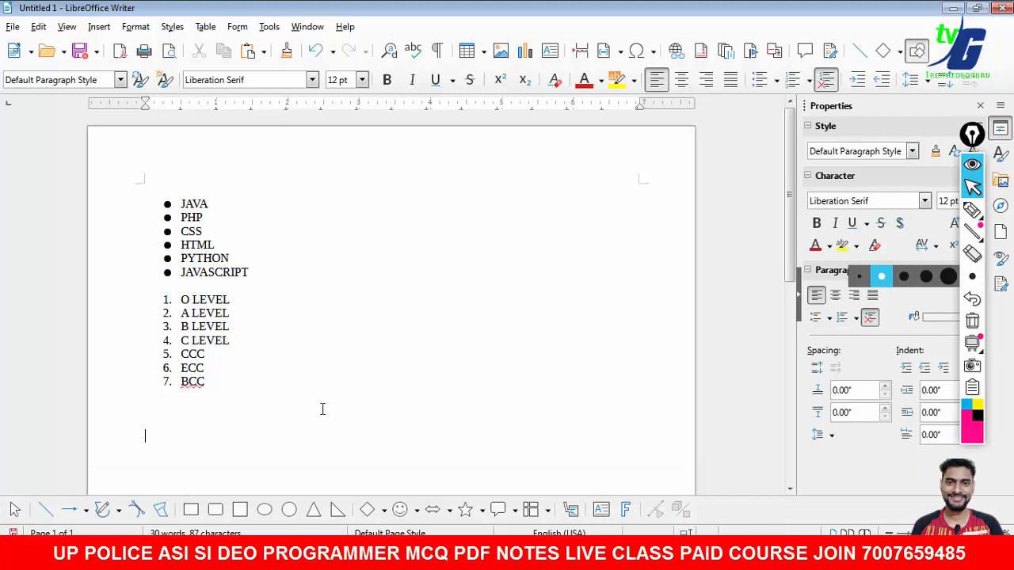
Switch to the Word assignment and highlight the table requirement.
{"action": "left_click_drag", "start_coordinate": [789, 186], "coordinate": [792, 287]}
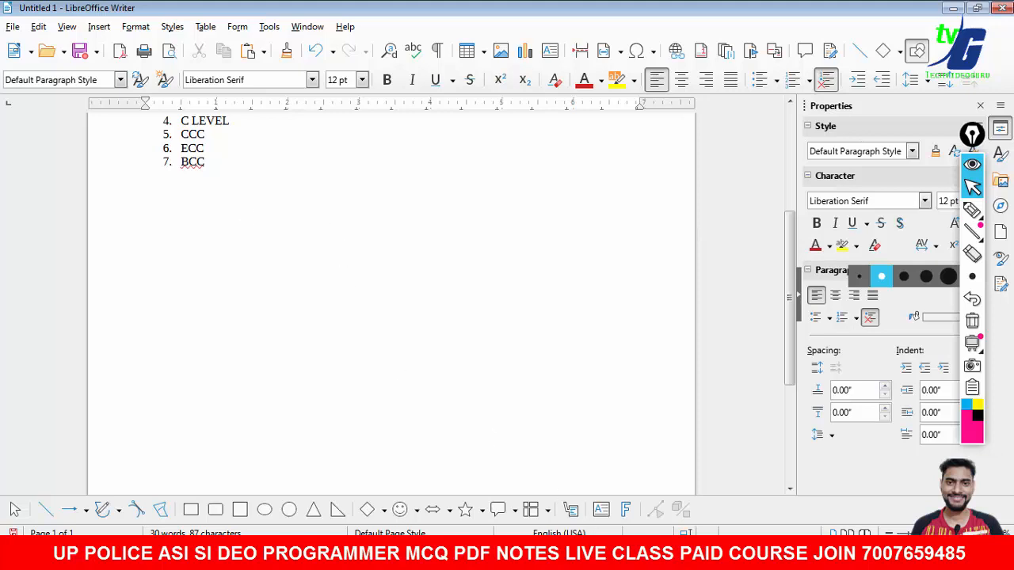
{"action": "key", "text": "alt+Tab"}
{"action": "left_click_drag", "start_coordinate": [230, 402], "coordinate": [649, 436]}
Read item b's name, address, basic pay, department table requirement, then return to Writer.
{"action": "left_click", "coordinate": [651, 432]}
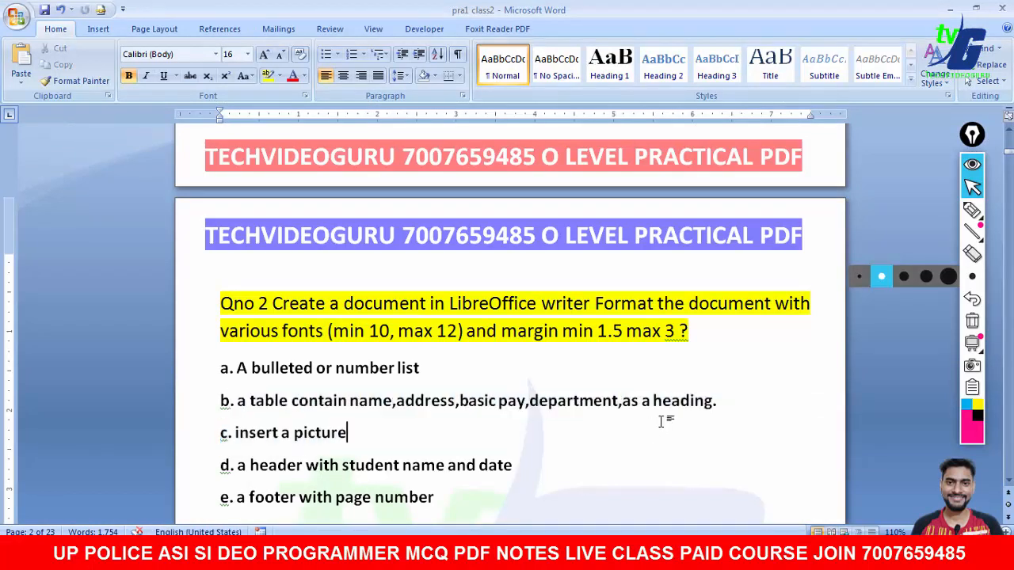
{"action": "left_click", "coordinate": [972, 210]}
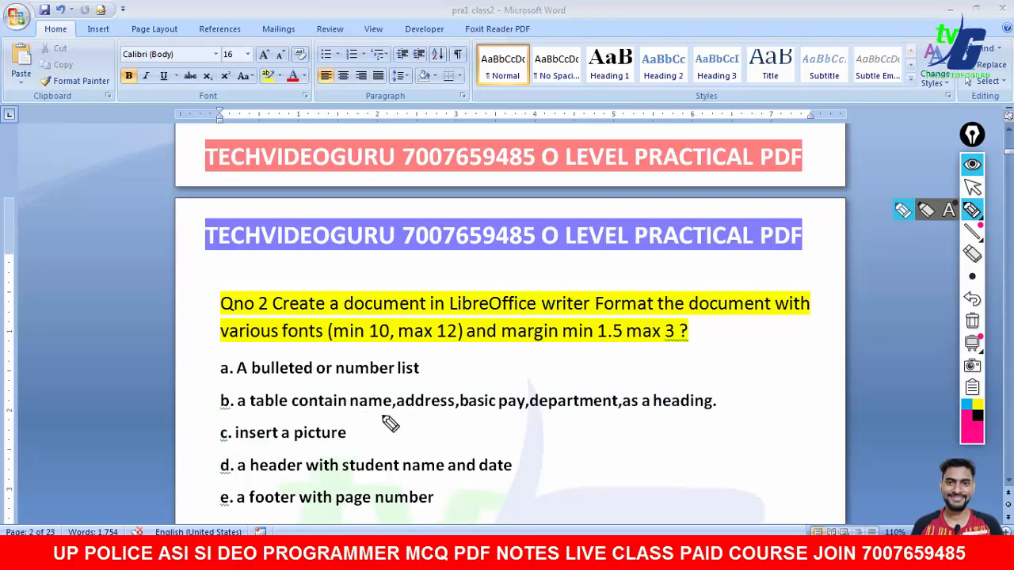
{"action": "left_click_drag", "start_coordinate": [351, 413], "coordinate": [614, 424]}
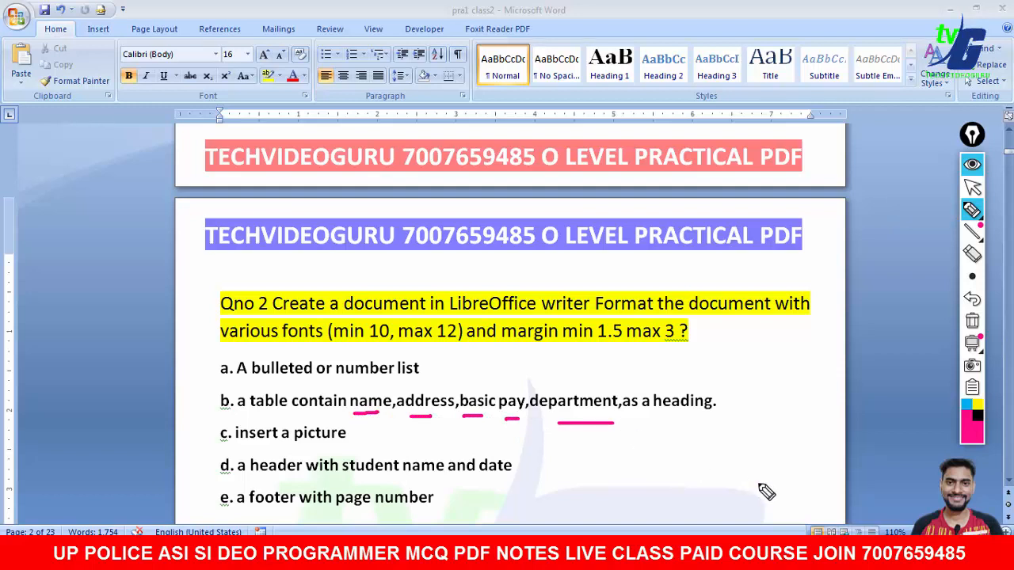
{"action": "left_click", "coordinate": [972, 321]}
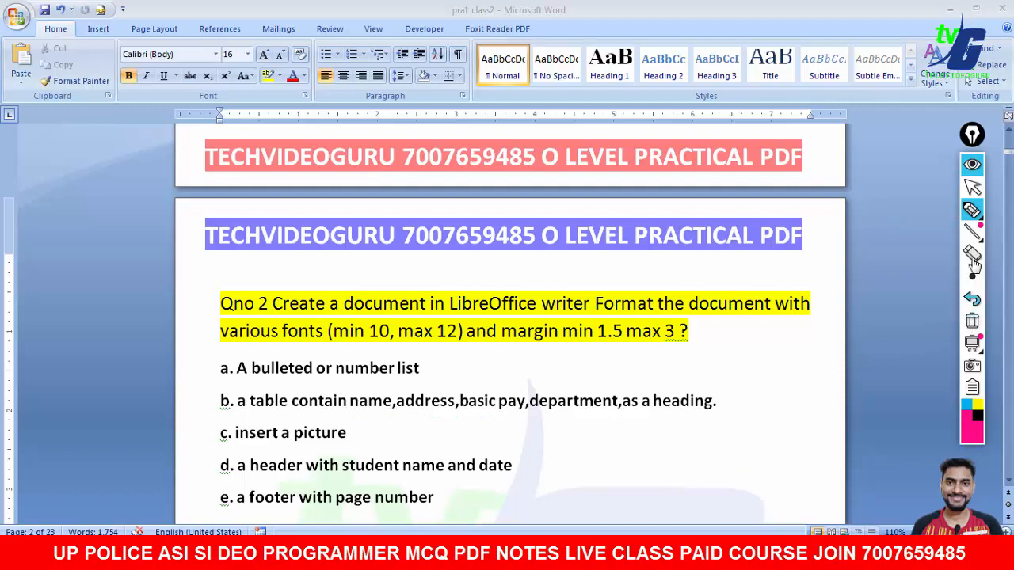
{"action": "left_click", "coordinate": [972, 188]}
{"action": "left_click", "coordinate": [566, 558]}
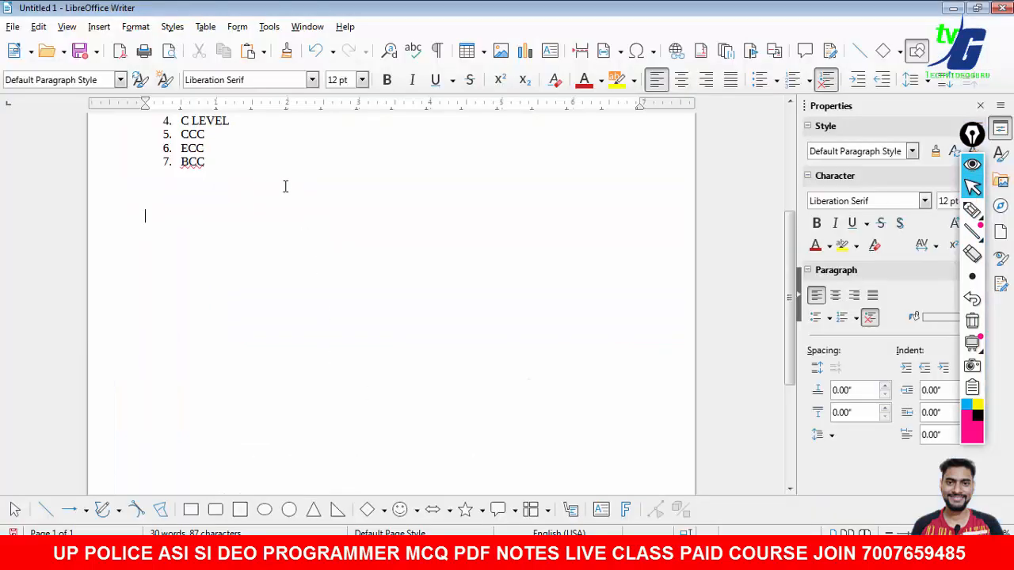
Insert a table with 5 columns and 5 rows below the numbered list.
{"action": "left_click", "coordinate": [205, 28]}
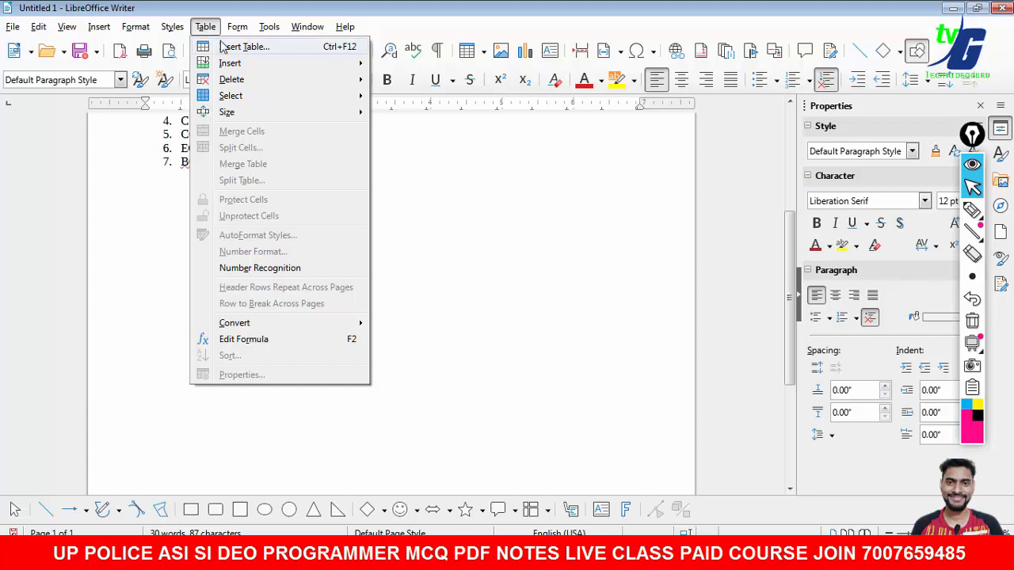
{"action": "left_click", "coordinate": [233, 49]}
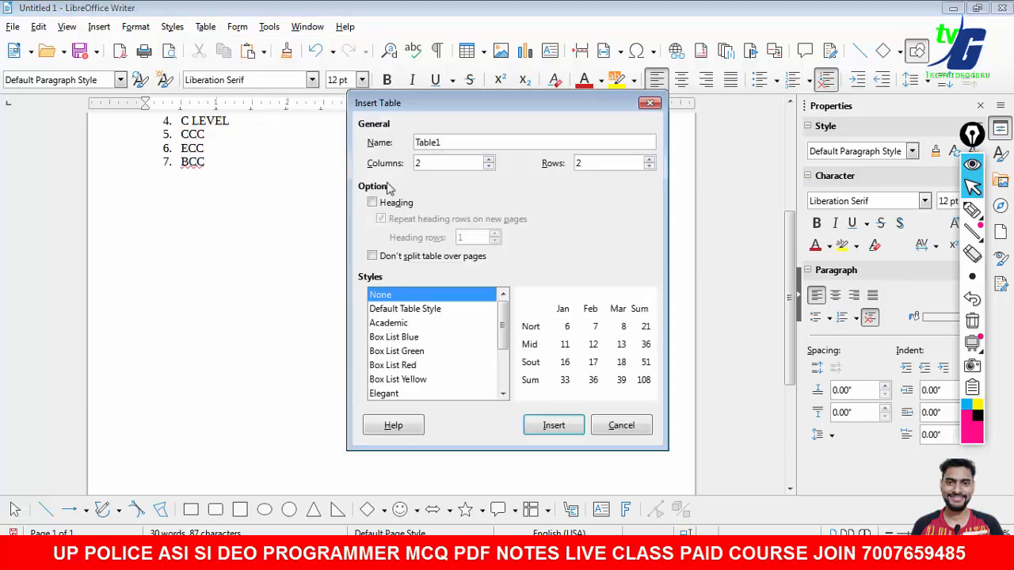
{"action": "left_click", "coordinate": [489, 160]}
{"action": "left_click", "coordinate": [488, 160]}
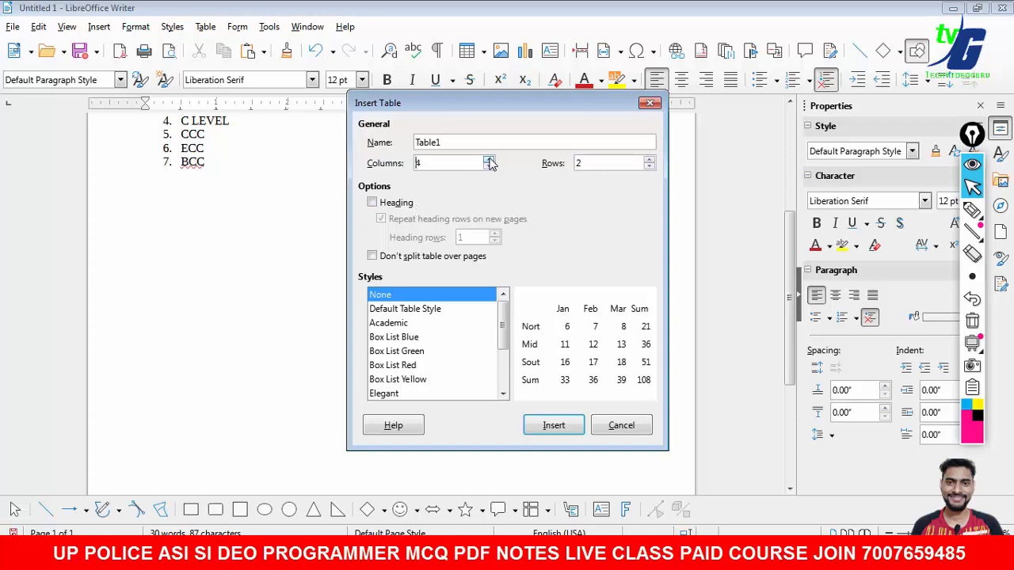
{"action": "left_click", "coordinate": [649, 159]}
{"action": "left_click", "coordinate": [649, 159]}
{"action": "left_click", "coordinate": [649, 160]}
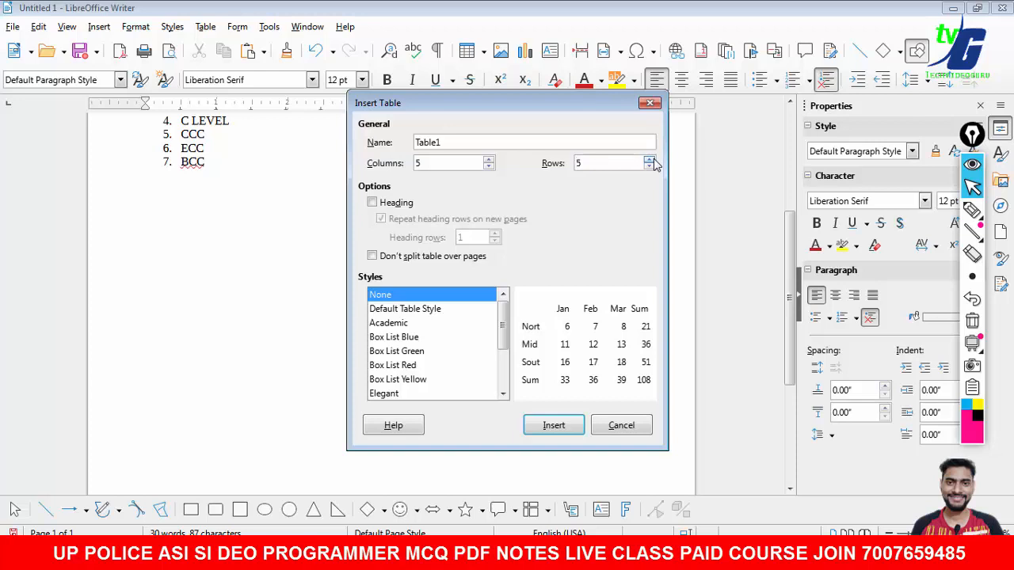
{"action": "left_click", "coordinate": [557, 421]}
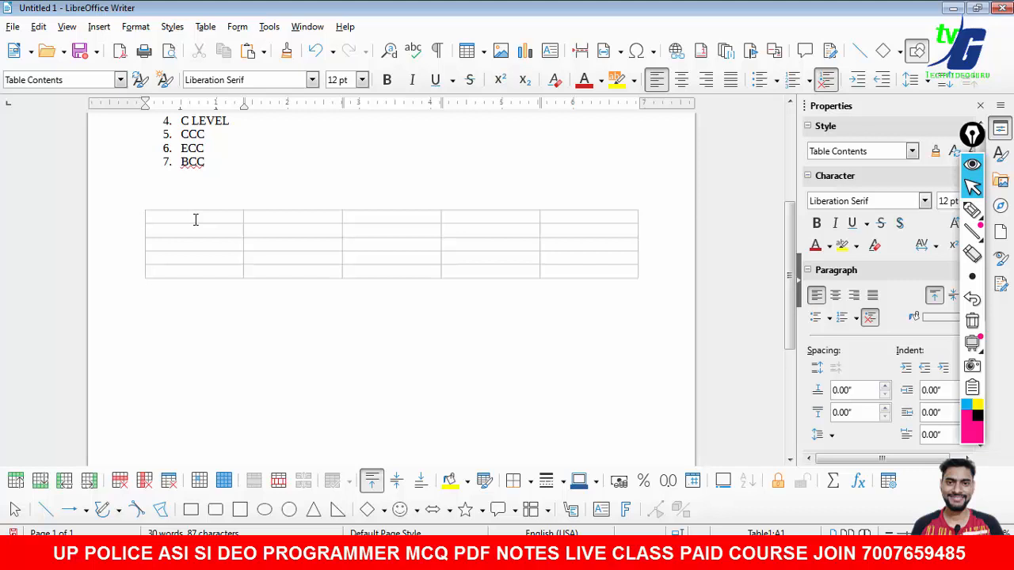
Type the headings NAME, ADDRESS, BASIC PAY and DEPARTMENT across the first row.
{"action": "type", "text": "NAME"}
{"action": "key", "text": "Tab"}
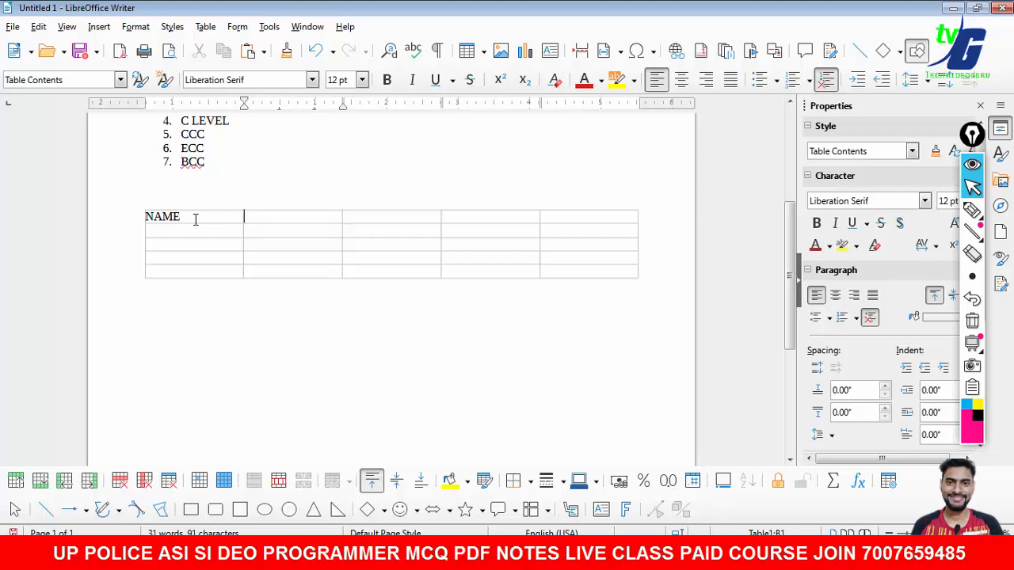
{"action": "type", "text": "ADDRESS"}
{"action": "key", "text": "Tab"}
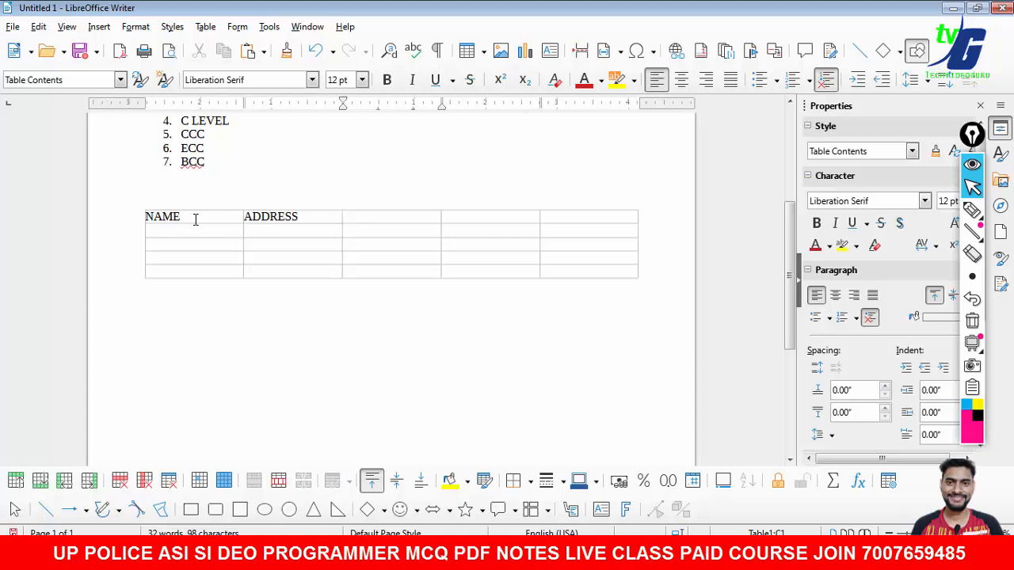
{"action": "type", "text": "BASIC PAY"}
{"action": "key", "text": "Tab"}
{"action": "type", "text": "DEP"}
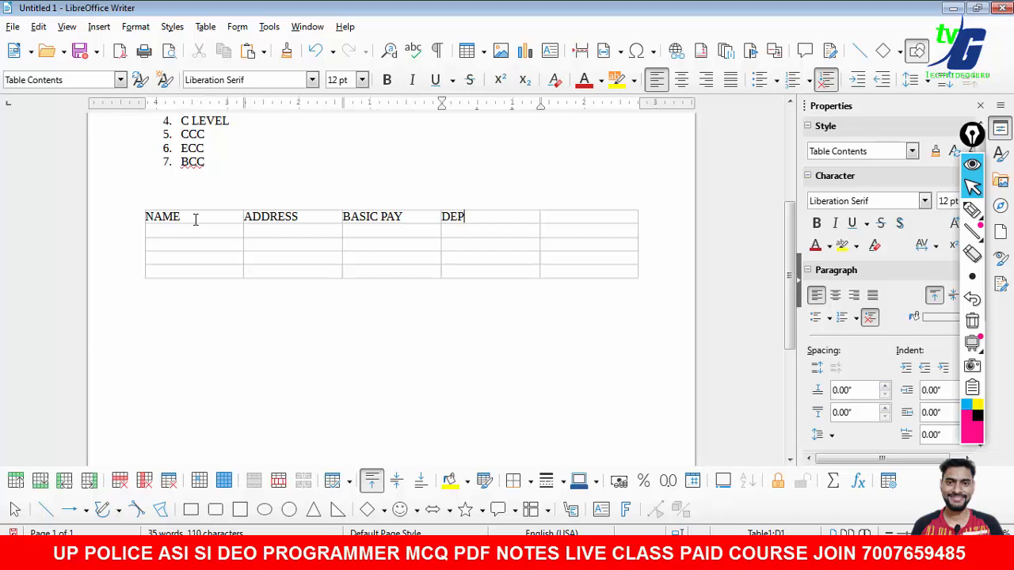
{"action": "type", "text": "ARTMENT"}
{"action": "key", "text": "Tab"}
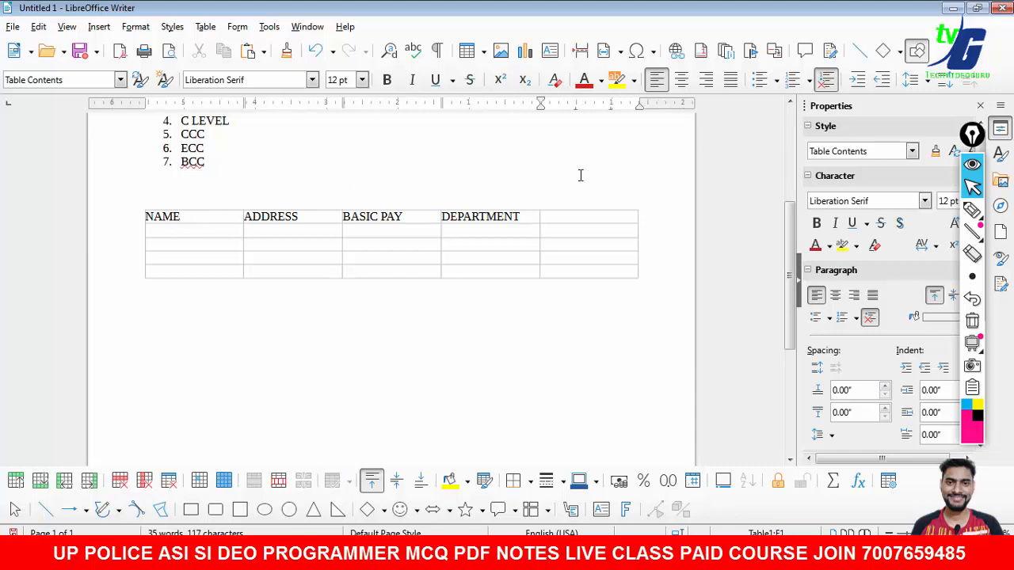
Delete the empty fifth column so the table keeps four columns.
{"action": "left_click_drag", "start_coordinate": [583, 215], "coordinate": [583, 278]}
{"action": "right_click", "coordinate": [578, 248]}
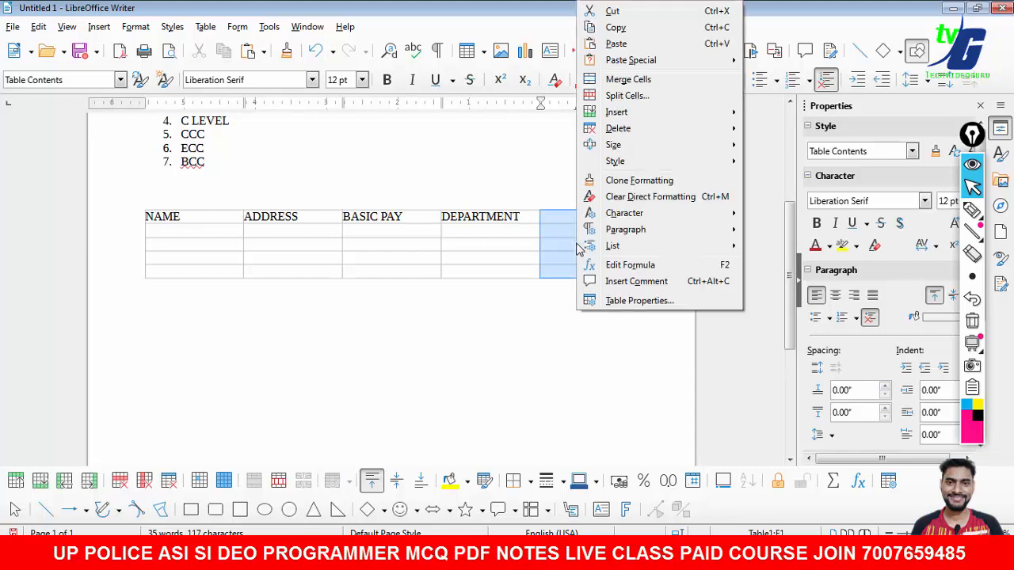
{"action": "mouse_move", "coordinate": [621, 130]}
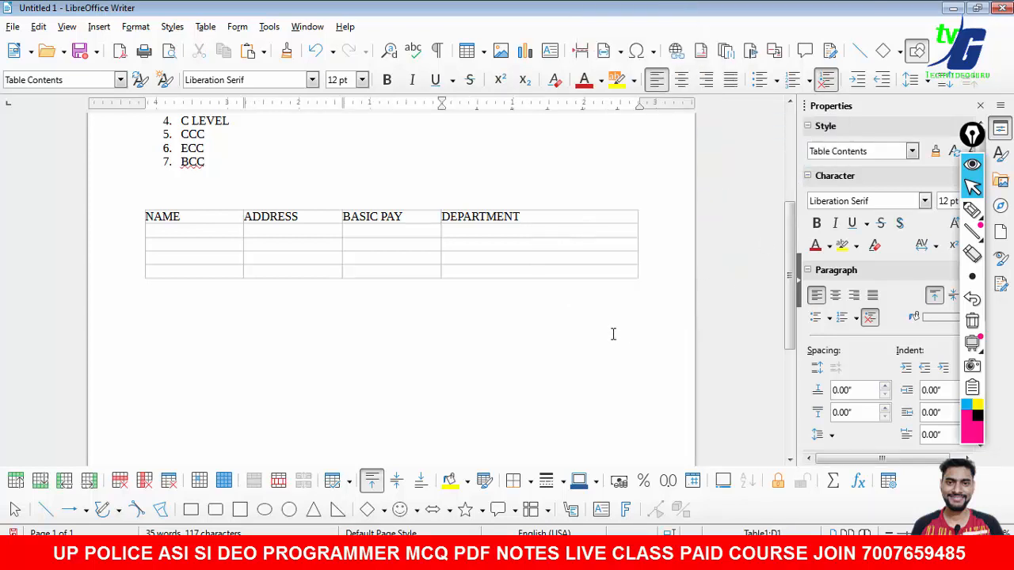
{"action": "left_click_drag", "start_coordinate": [151, 220], "coordinate": [520, 217]}
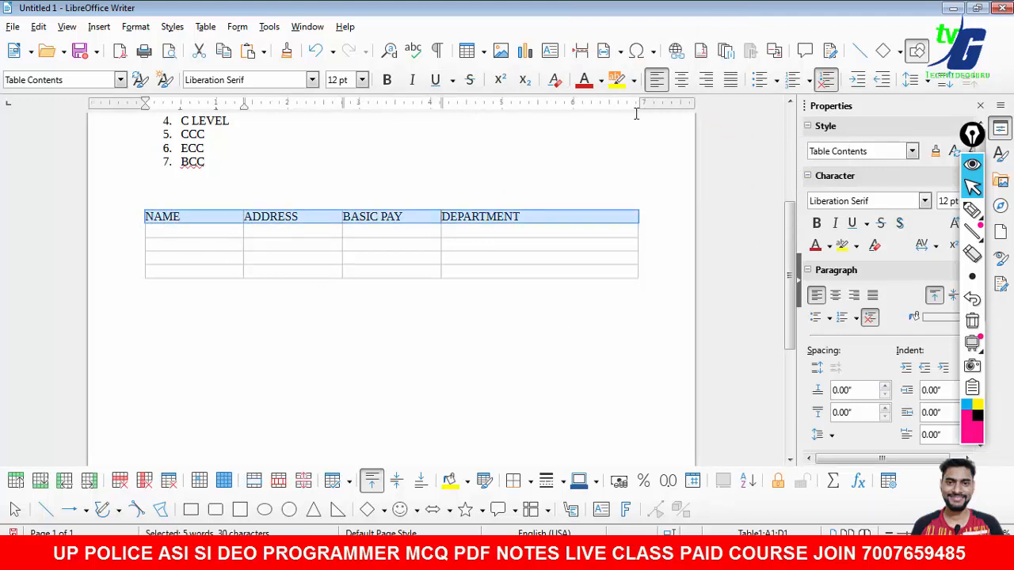
Centre and bold the table header row.
{"action": "left_click", "coordinate": [681, 79]}
{"action": "left_click", "coordinate": [387, 80]}
{"action": "left_click", "coordinate": [371, 320]}
Try 16 pt for the table text, then set it back to 12 pt.
{"action": "left_click_drag", "start_coordinate": [150, 216], "coordinate": [626, 284]}
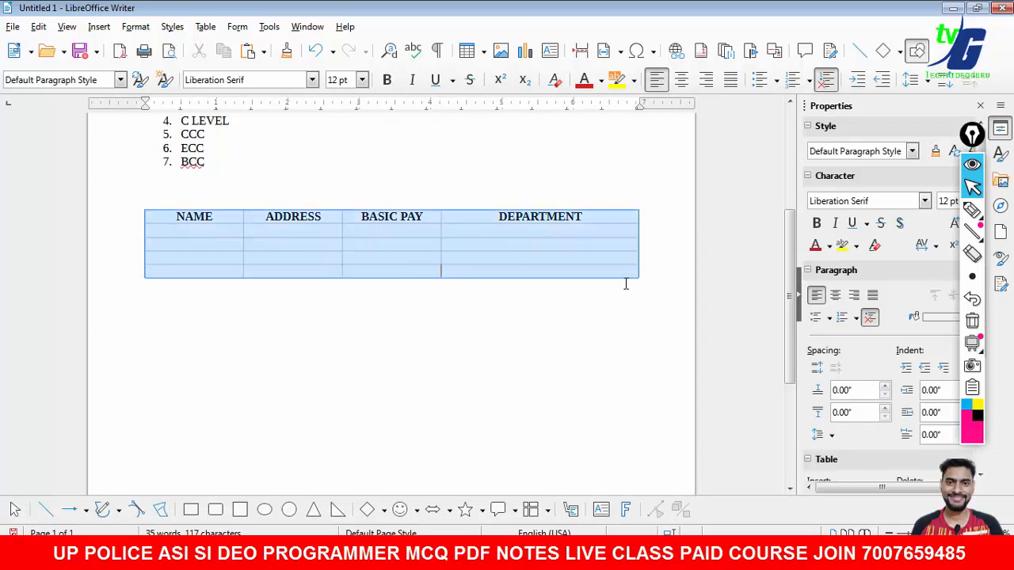
{"action": "left_click", "coordinate": [362, 80]}
{"action": "left_click", "coordinate": [338, 234]}
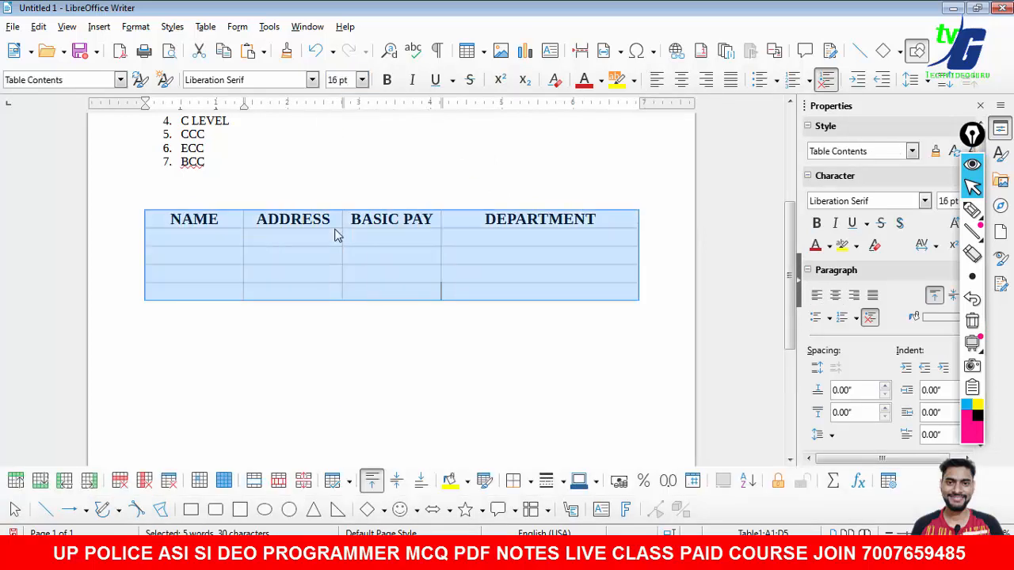
{"action": "left_click", "coordinate": [225, 238]}
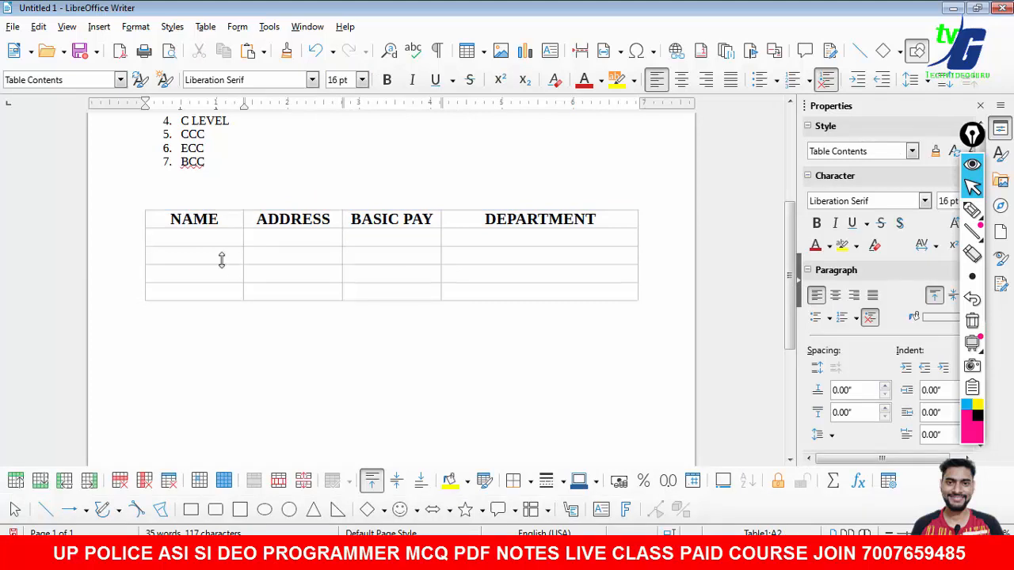
{"action": "left_click_drag", "start_coordinate": [170, 219], "coordinate": [576, 291]}
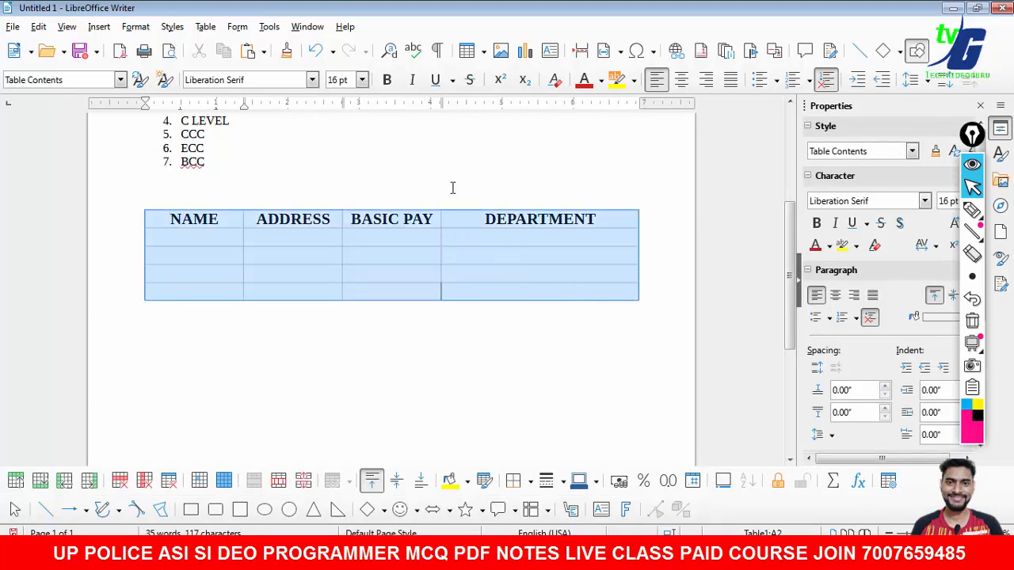
{"action": "left_click", "coordinate": [362, 79]}
{"action": "left_click", "coordinate": [337, 183]}
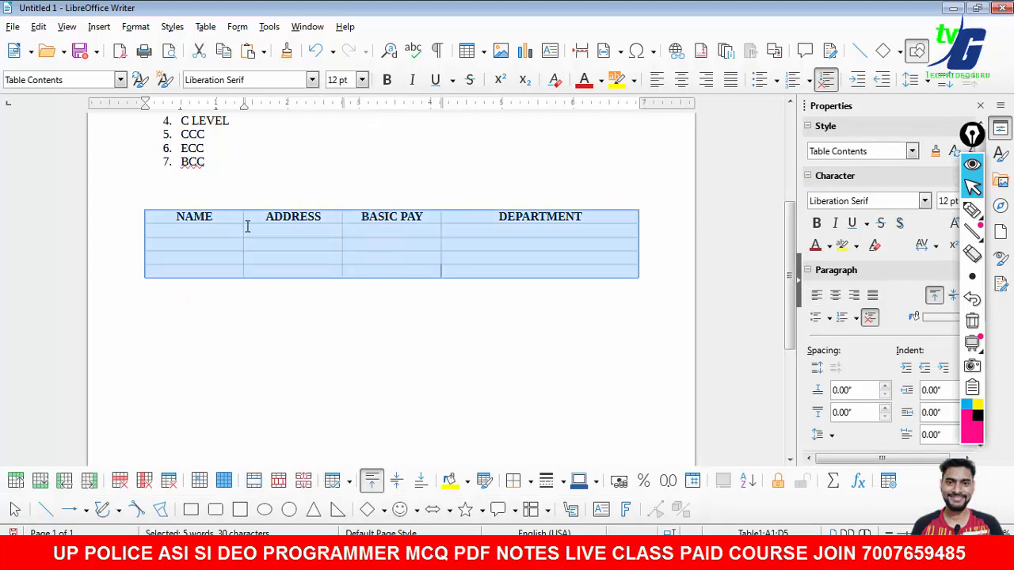
Enter the employee names in the NAME column.
{"action": "left_click", "coordinate": [225, 236]}
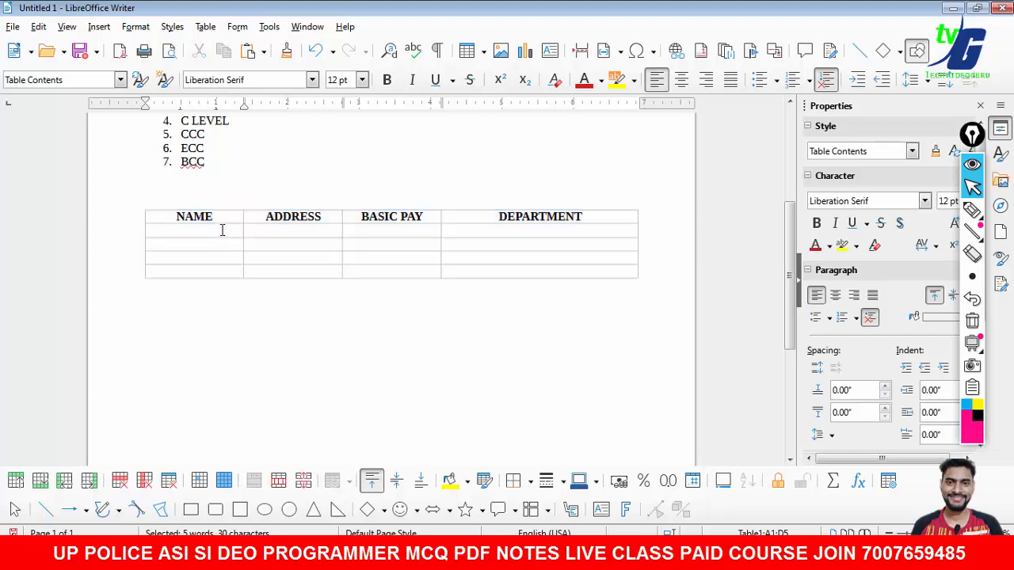
{"action": "type", "text": "RA"}
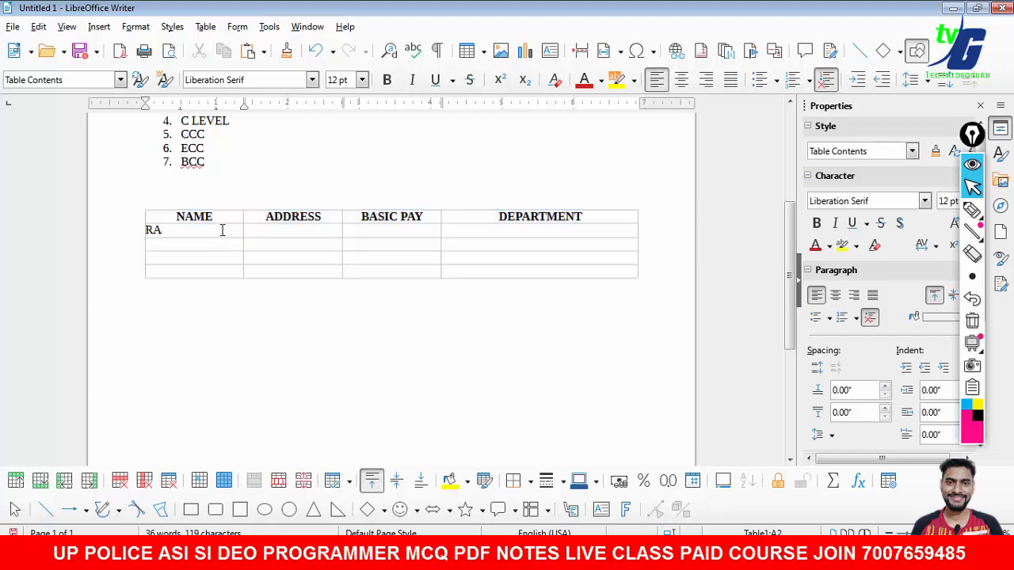
{"action": "type", "text": "RAHUL"}
{"action": "key", "text": "Down"}
{"action": "type", "text": "A"}
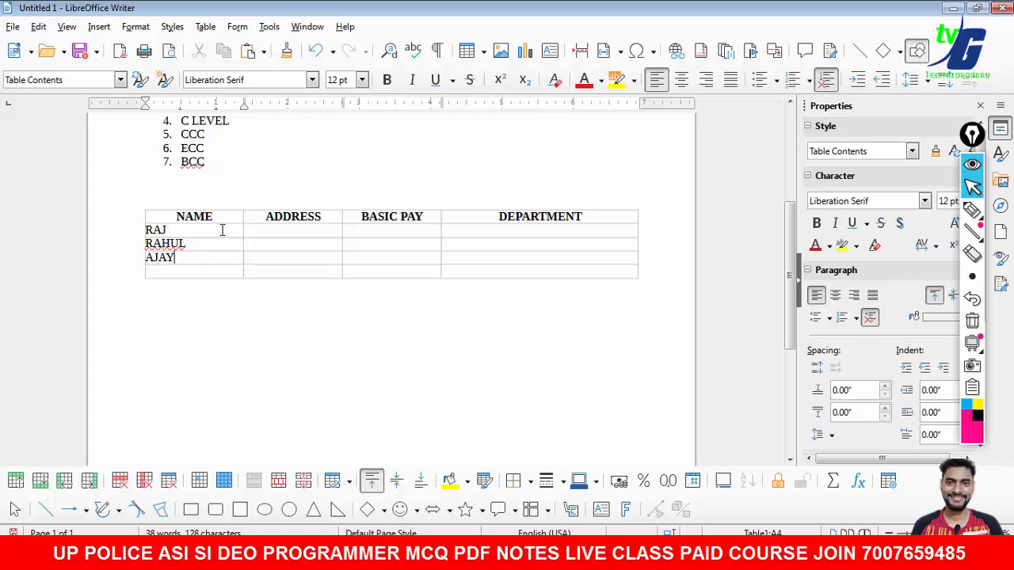
Fill in the basic pays 50000, 60000, 10000 and 584545.
{"action": "left_click", "coordinate": [381, 233]}
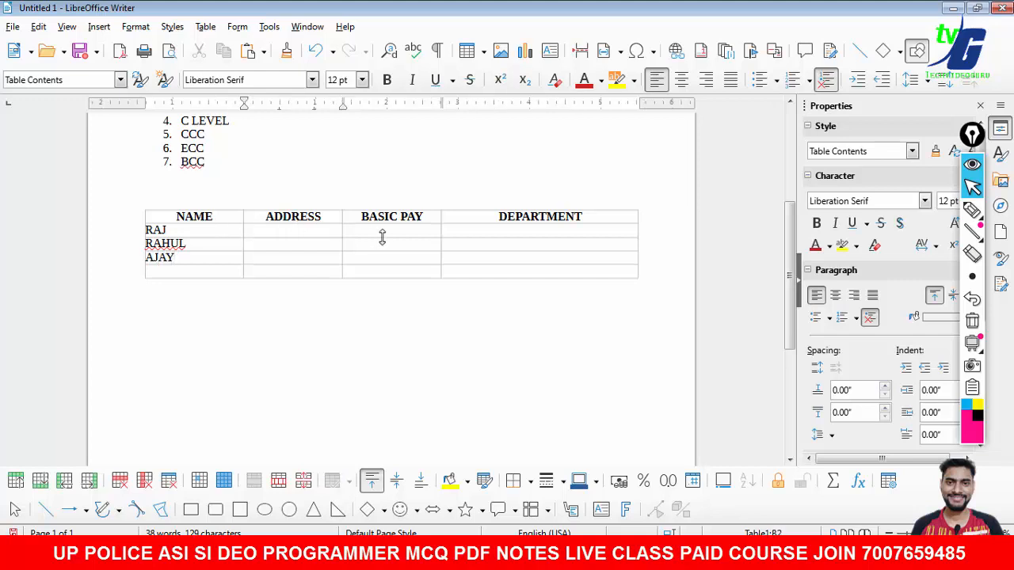
{"action": "type", "text": "50000"}
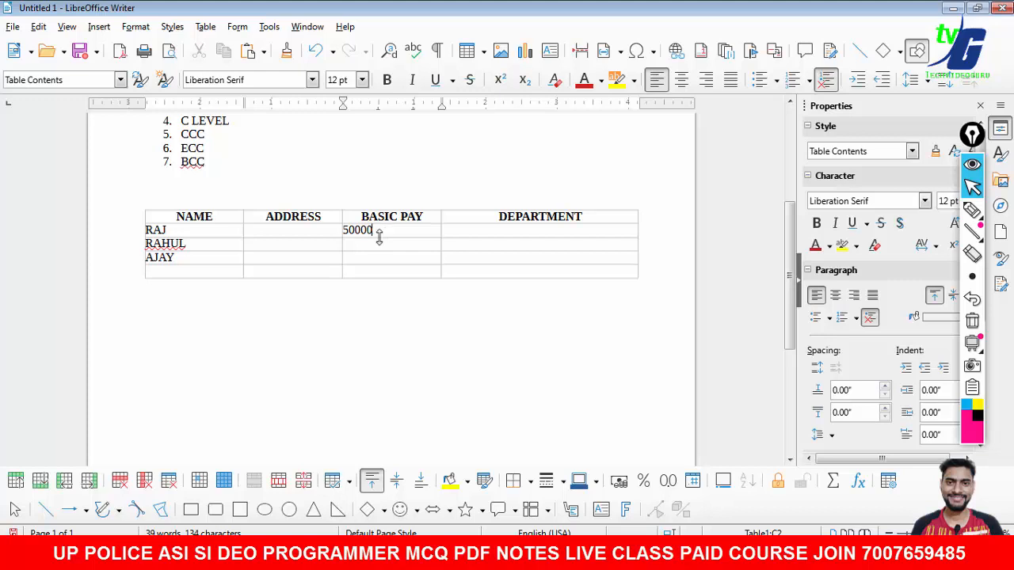
{"action": "left_click", "coordinate": [378, 243]}
{"action": "type", "text": "60000"}
{"action": "left_click", "coordinate": [373, 256]}
{"action": "type", "text": "10000"}
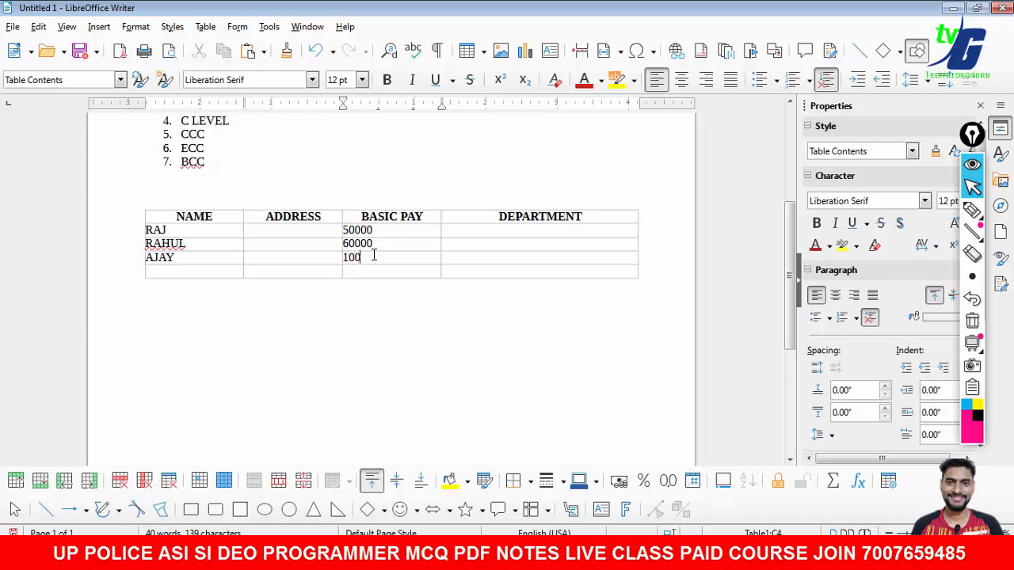
{"action": "left_click", "coordinate": [369, 273]}
{"action": "type", "text": "584545"}
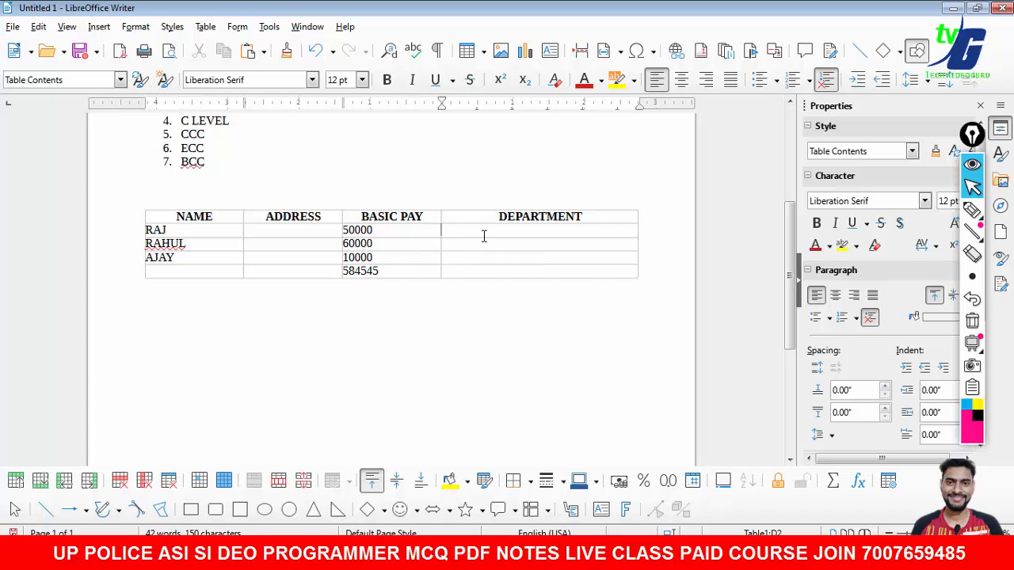
Fill in the departments IT, HR, HR, IT and select the data rows.
{"action": "left_click", "coordinate": [481, 243]}
{"action": "type", "text": "HRHR"}
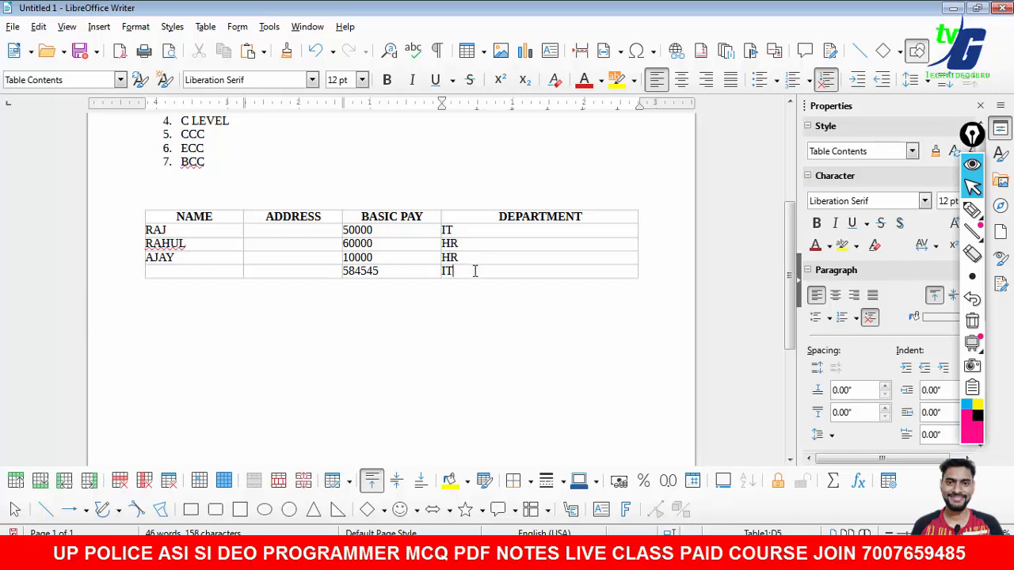
{"action": "left_click", "coordinate": [282, 230]}
{"action": "left_click_drag", "start_coordinate": [158, 231], "coordinate": [479, 270]}
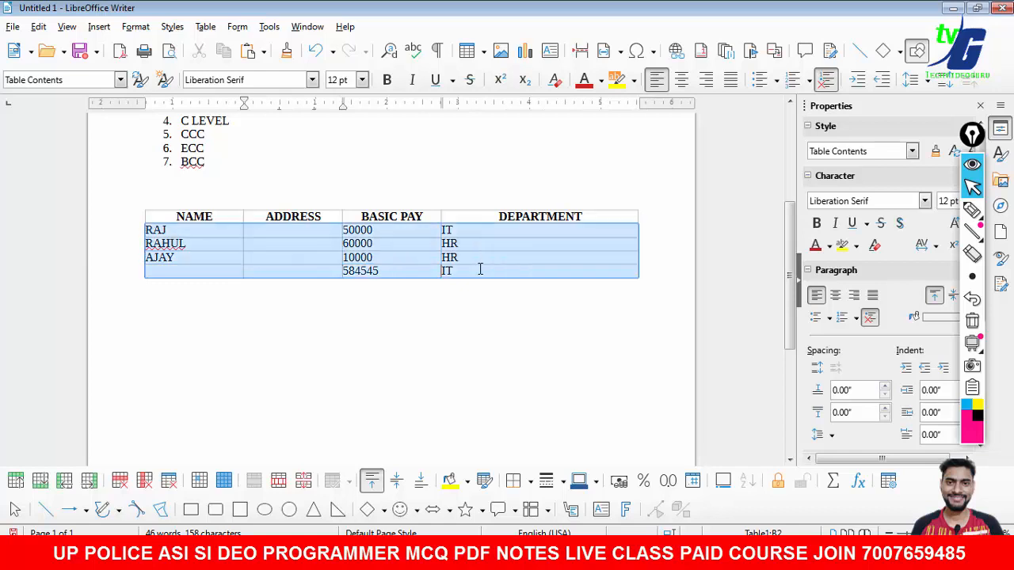
Centre the data rows, add the fourth employee name and addresses DELHI, GOA, AGRA, DELHI.
{"action": "left_click", "coordinate": [681, 79]}
{"action": "left_click", "coordinate": [491, 321]}
{"action": "left_click", "coordinate": [198, 270]}
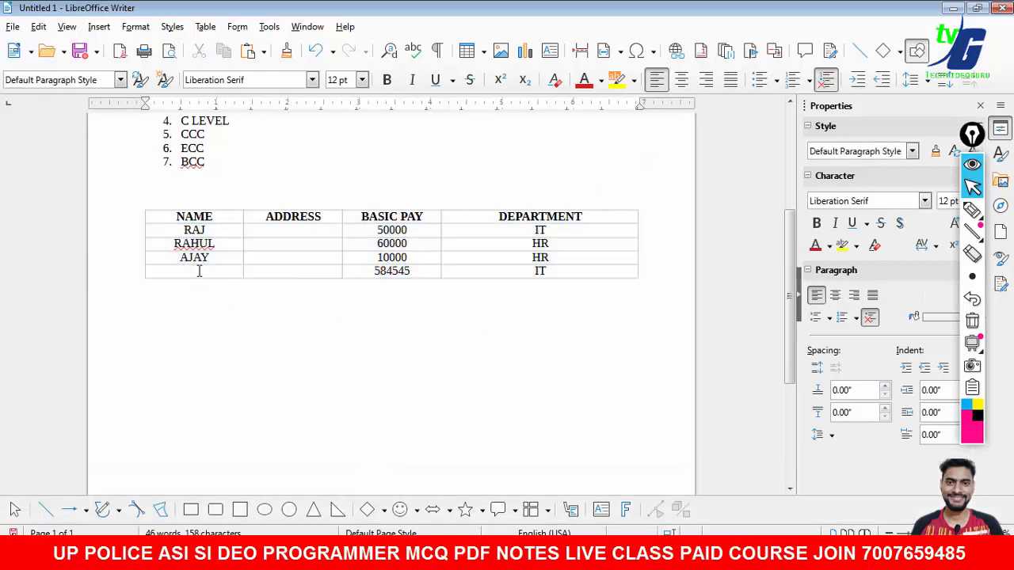
{"action": "type", "text": "RAJU"}
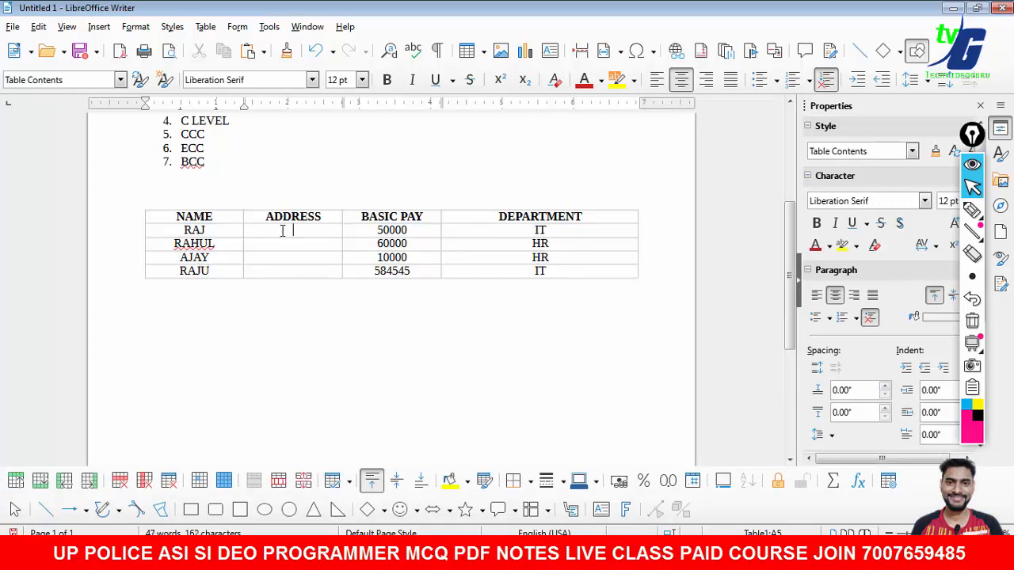
{"action": "type", "text": "DEL"}
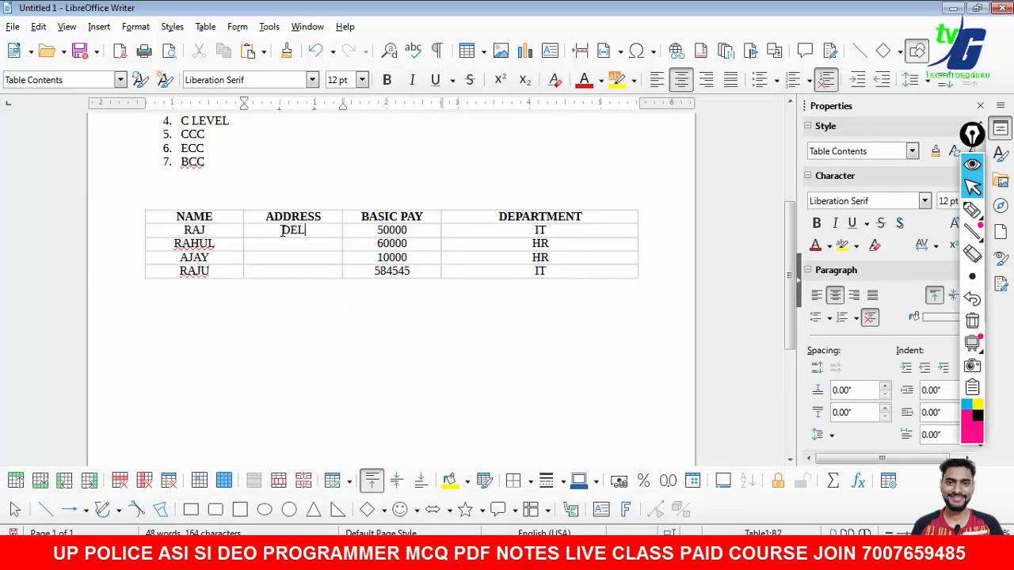
{"action": "type", "text": "HI"}
{"action": "left_click", "coordinate": [283, 242]}
{"action": "type", "text": "GOA"}
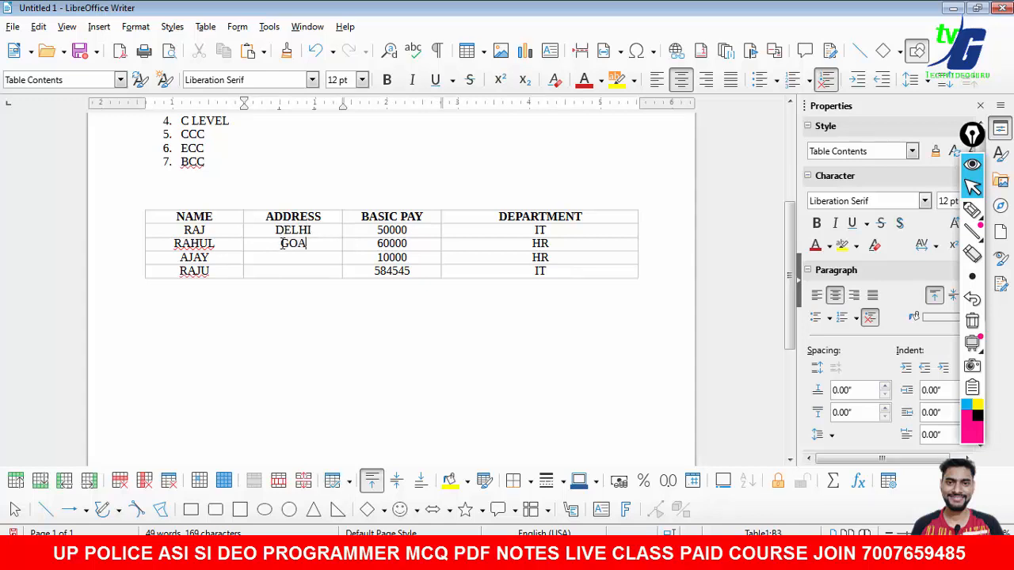
{"action": "type", "text": "AGRA"}
{"action": "key", "text": "Down"}
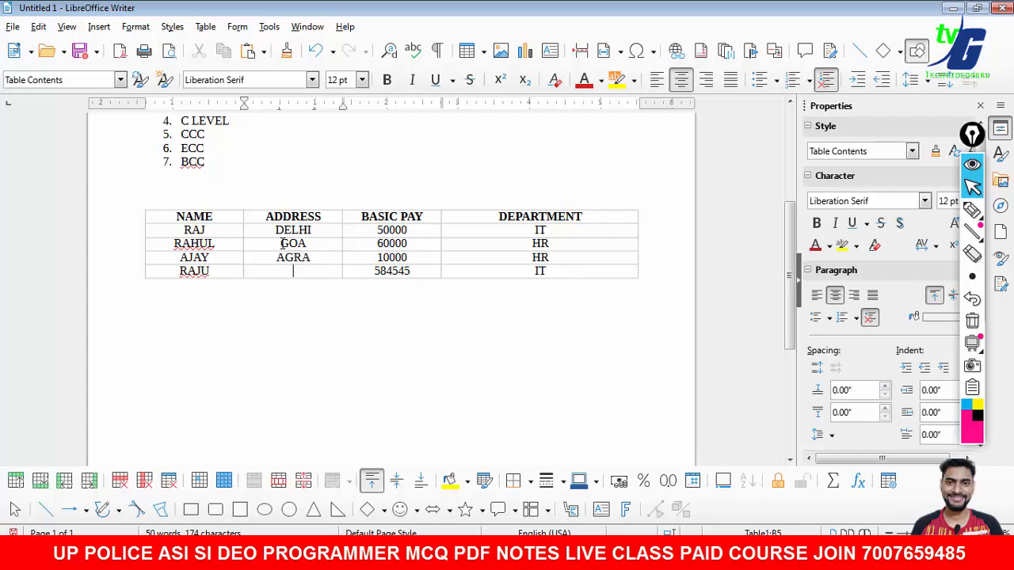
{"action": "type", "text": "DELHI"}
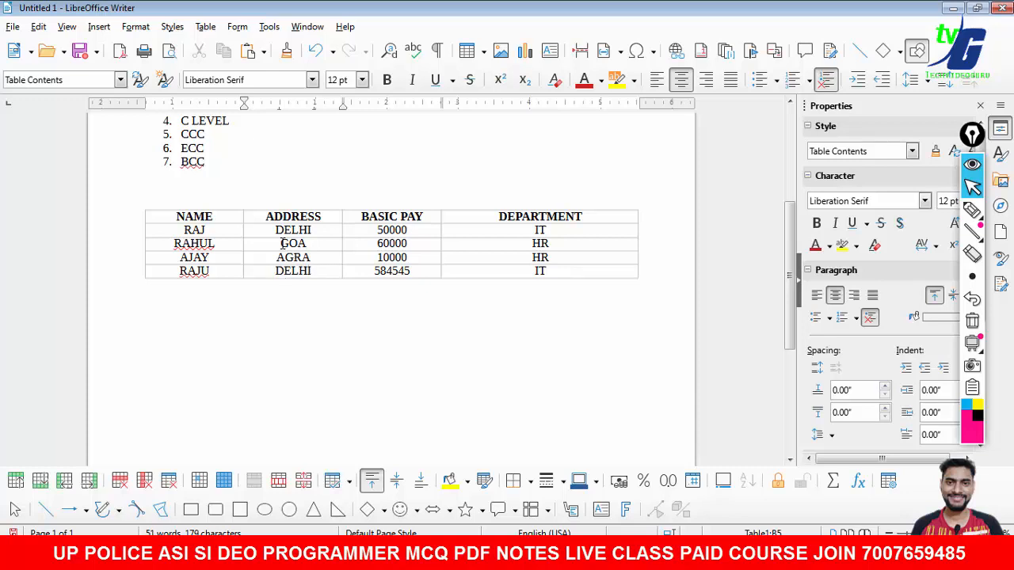
Set spelling to Ignore All for the flagged employee names in the table.
{"action": "left_click", "coordinate": [355, 322]}
{"action": "left_click", "coordinate": [183, 245]}
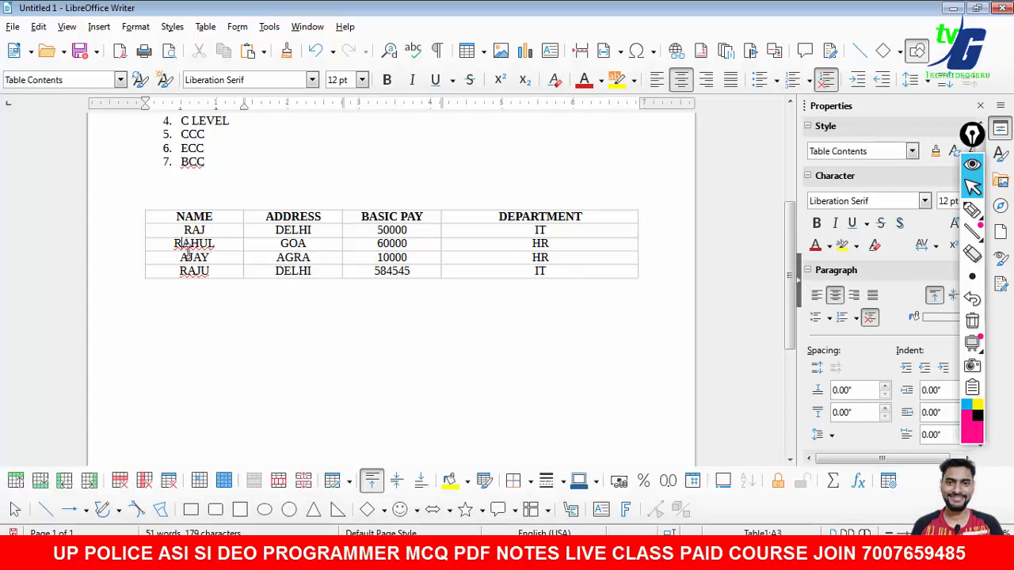
{"action": "right_click", "coordinate": [183, 245]}
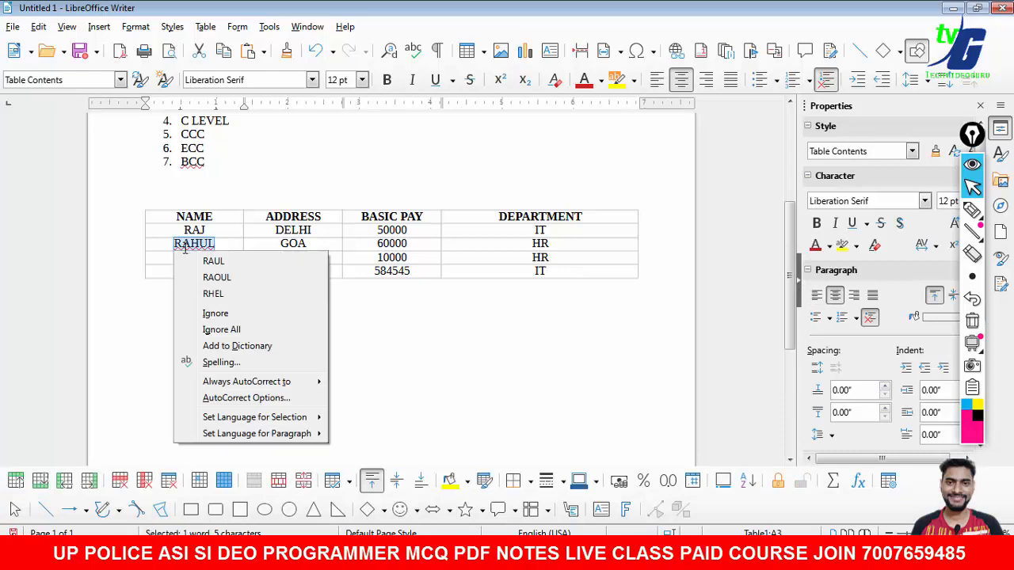
{"action": "left_click", "coordinate": [227, 331]}
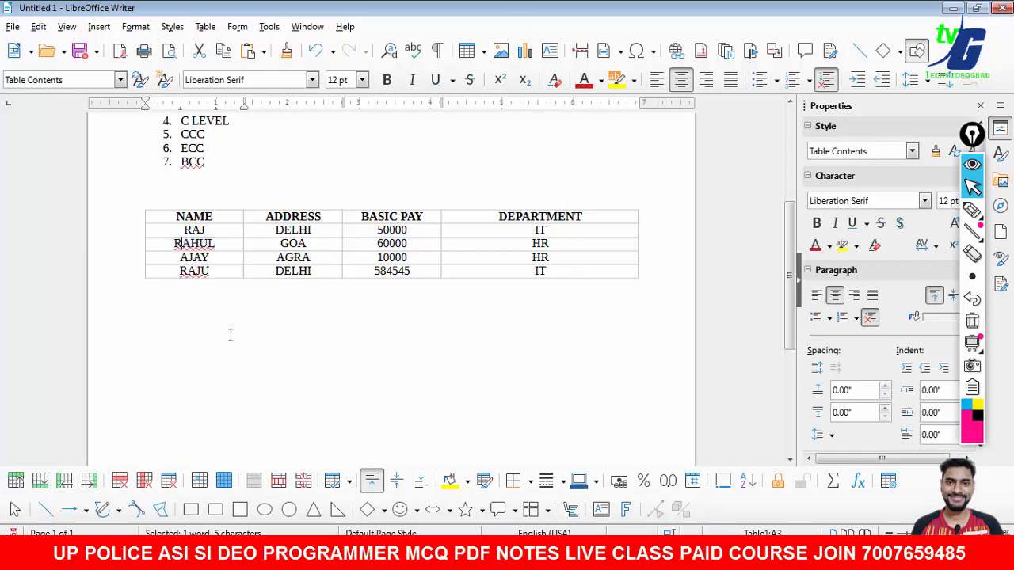
{"action": "right_click", "coordinate": [194, 273]}
{"action": "left_click", "coordinate": [234, 379]}
{"action": "left_click", "coordinate": [351, 373]}
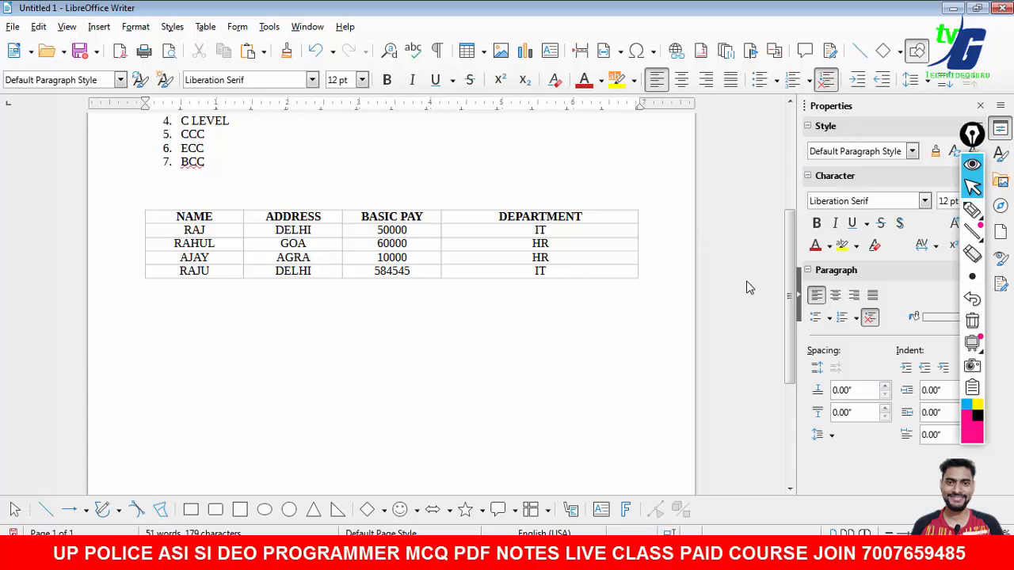
Insert the Tulips image from Pictures > Sample Pictures below the table.
{"action": "left_click", "coordinate": [99, 27]}
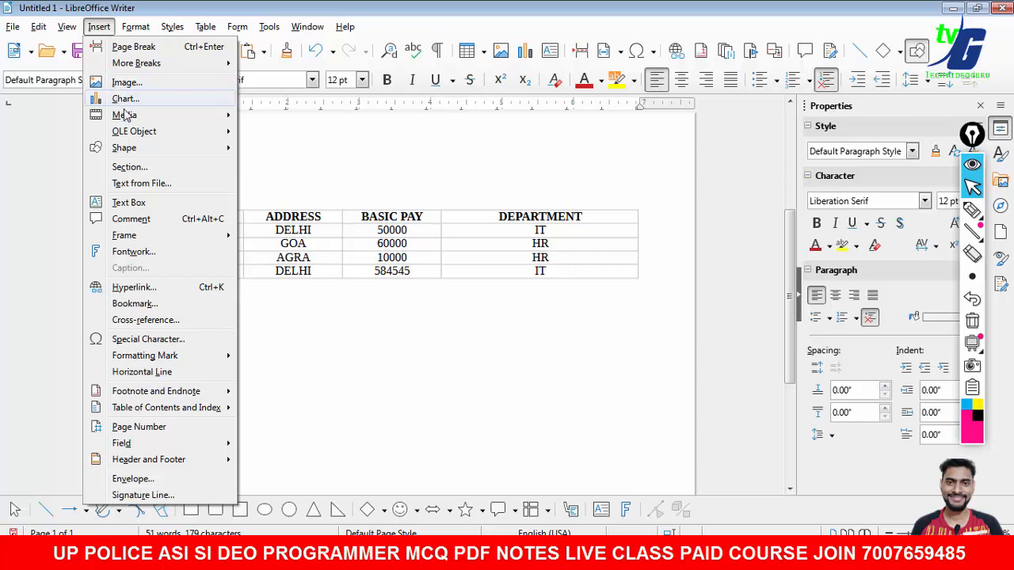
{"action": "mouse_move", "coordinate": [125, 117]}
{"action": "left_click", "coordinate": [127, 82]}
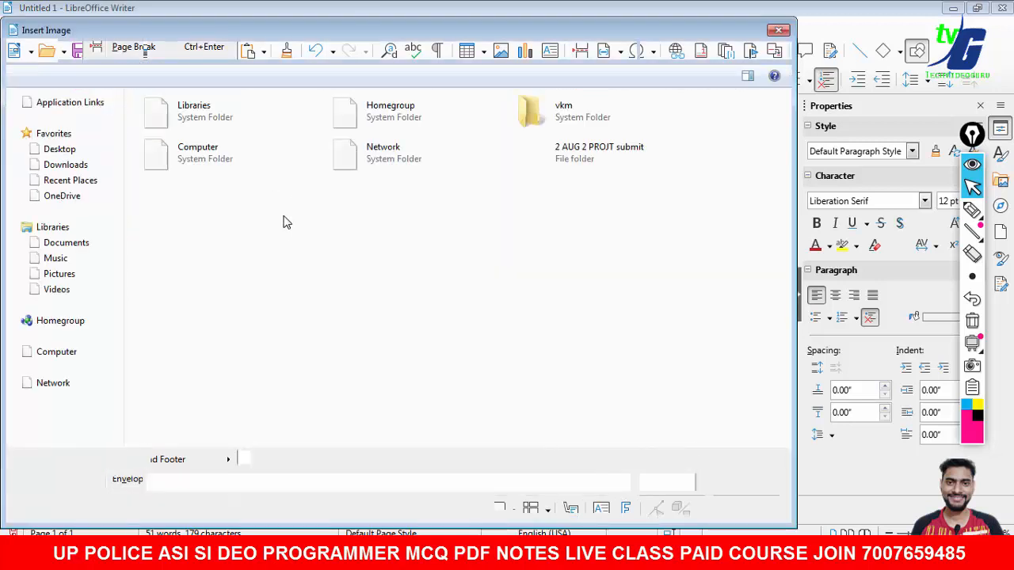
{"action": "left_click", "coordinate": [100, 274]}
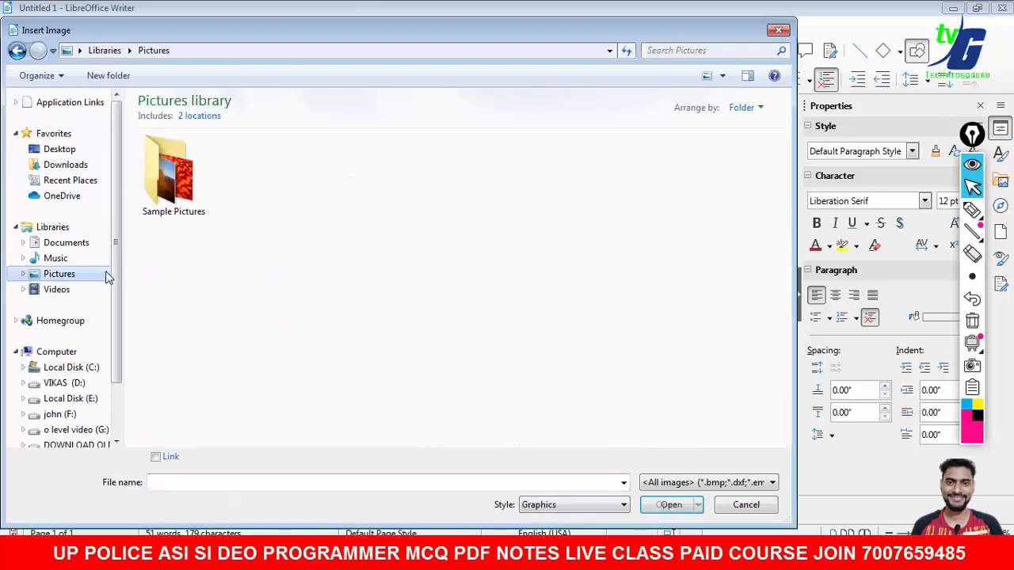
{"action": "double_click", "coordinate": [176, 186]}
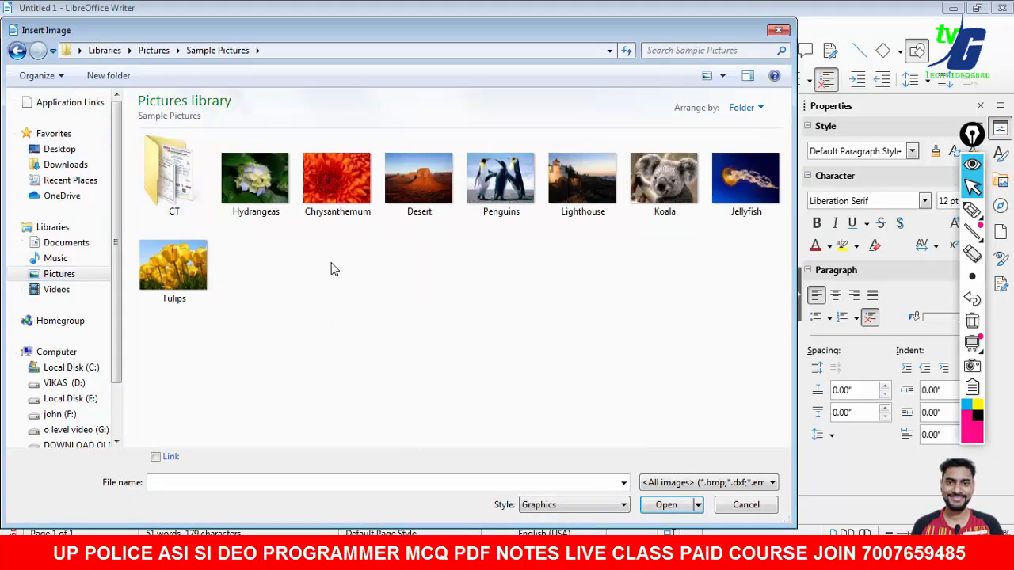
{"action": "left_click", "coordinate": [190, 271]}
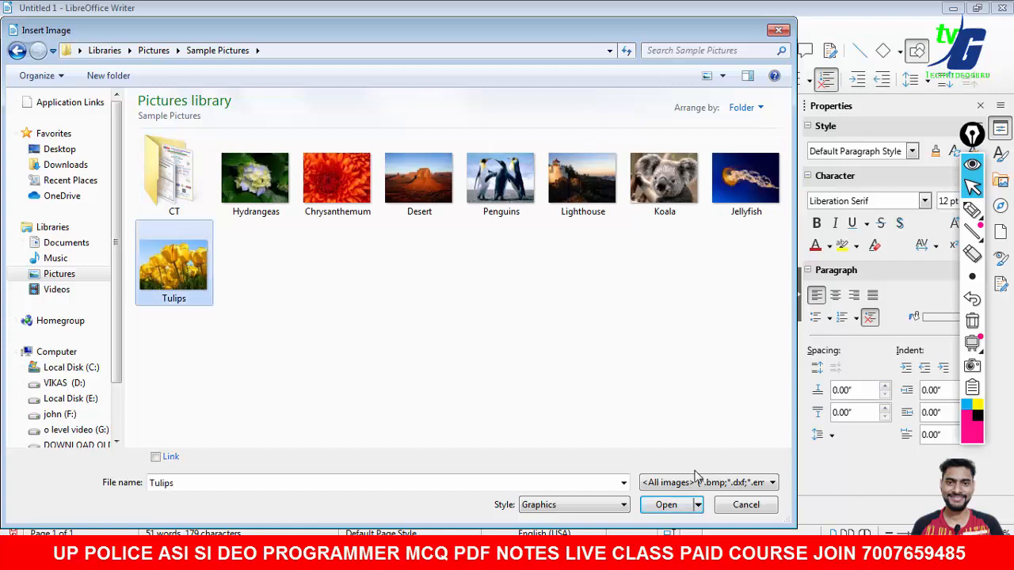
{"action": "left_click", "coordinate": [674, 505]}
{"action": "key", "text": "Escape"}
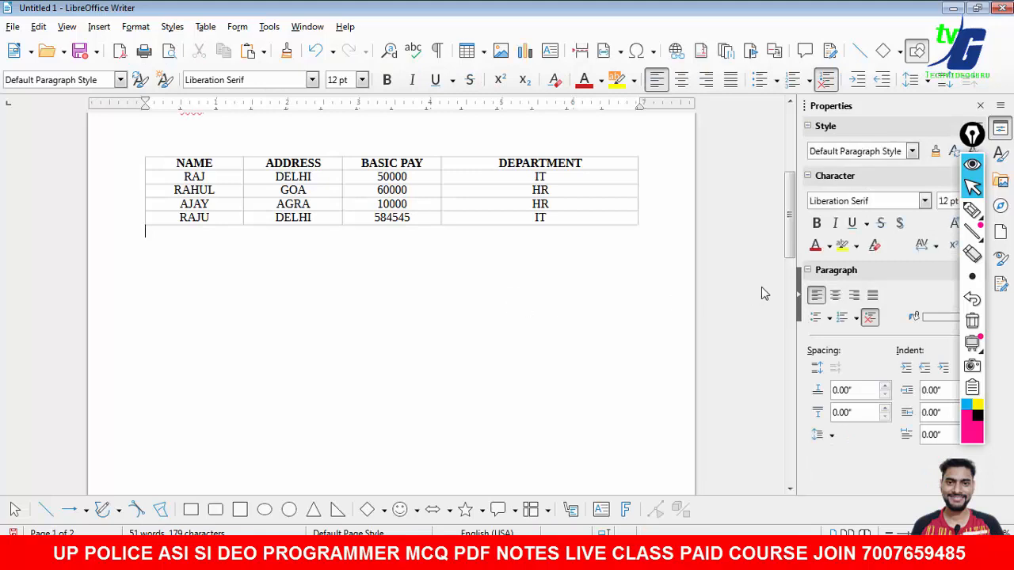
Shrink the tulip picture and move it up under the table.
{"action": "left_click_drag", "start_coordinate": [789, 251], "coordinate": [794, 399]}
{"action": "left_click", "coordinate": [489, 386]}
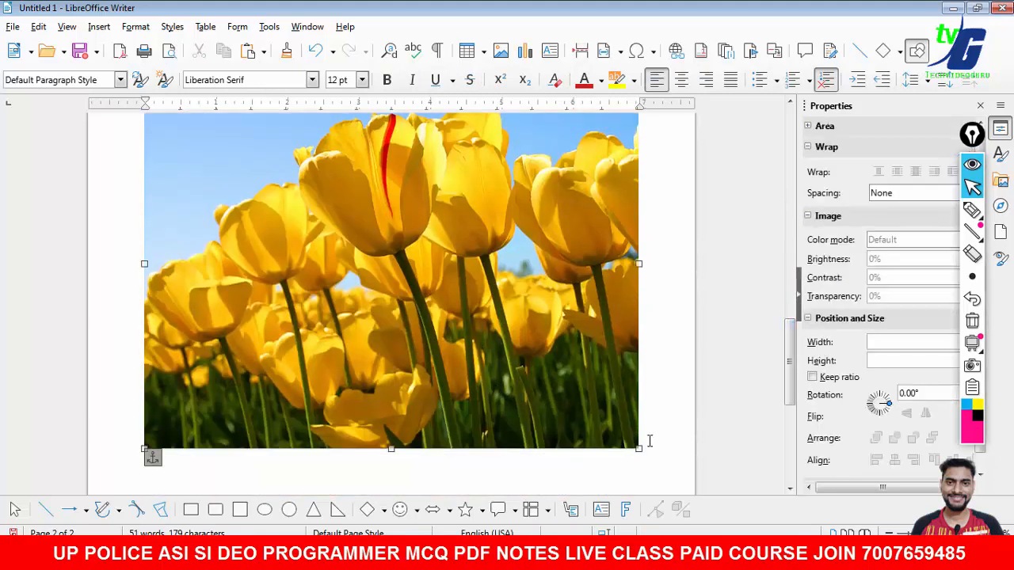
{"action": "left_click_drag", "start_coordinate": [638, 449], "coordinate": [358, 227]}
{"action": "scroll", "coordinate": [776, 301], "scroll_direction": "up", "scroll_amount": 1}
{"action": "left_click_drag", "start_coordinate": [402, 305], "coordinate": [266, 316]}
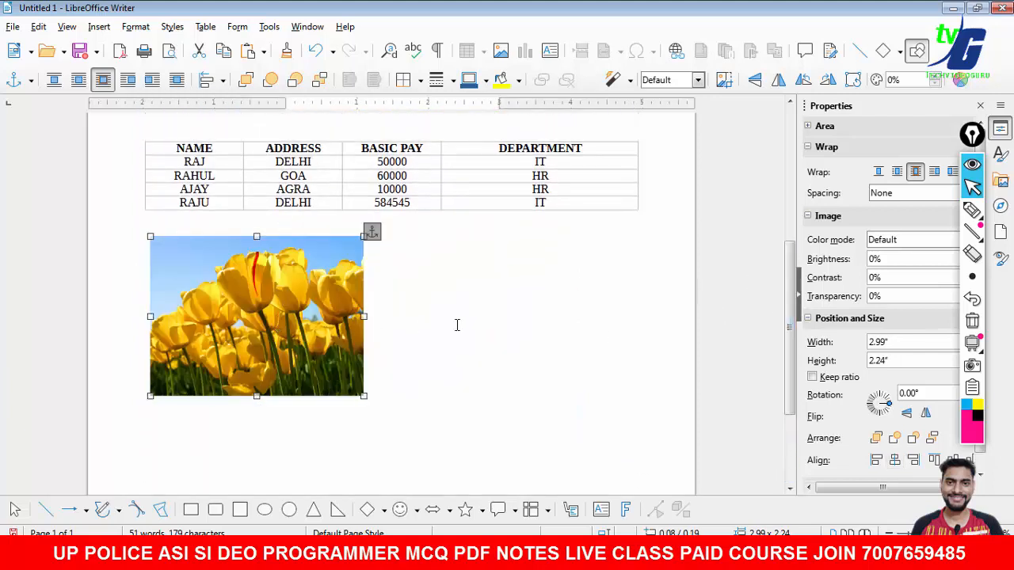
{"action": "left_click", "coordinate": [457, 326]}
Stretch the picture wide and leave one empty line between it and the table.
{"action": "left_click", "coordinate": [363, 319]}
{"action": "left_click_drag", "start_coordinate": [363, 320], "coordinate": [646, 340]}
{"action": "left_click", "coordinate": [661, 340]}
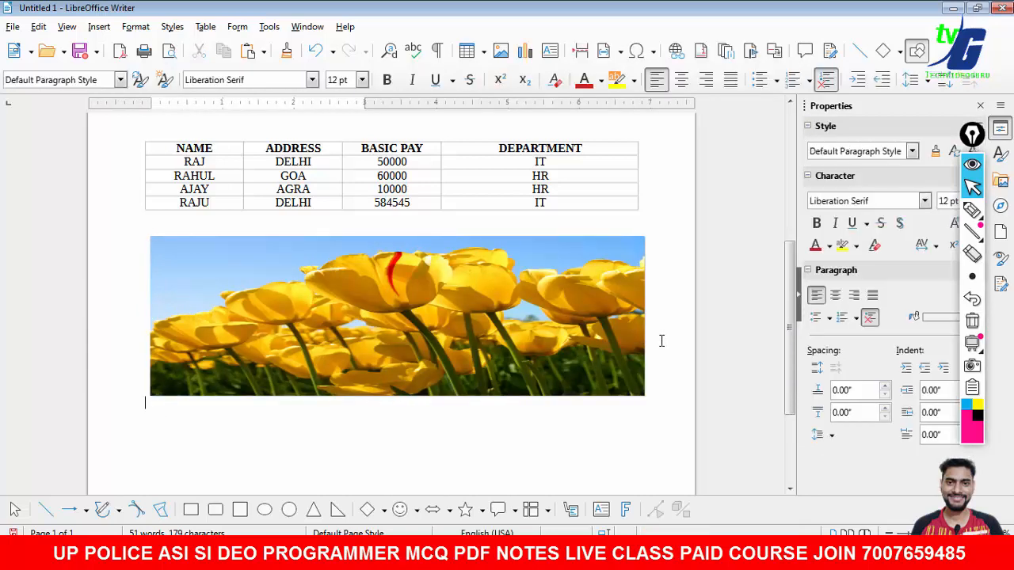
{"action": "key", "text": "Return"}
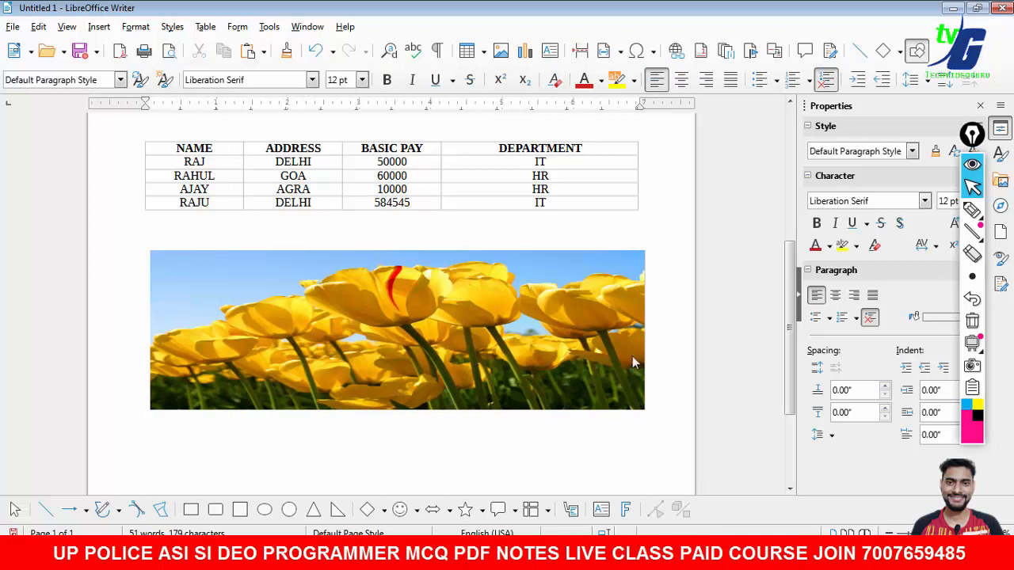
{"action": "left_click_drag", "start_coordinate": [784, 333], "coordinate": [785, 393]}
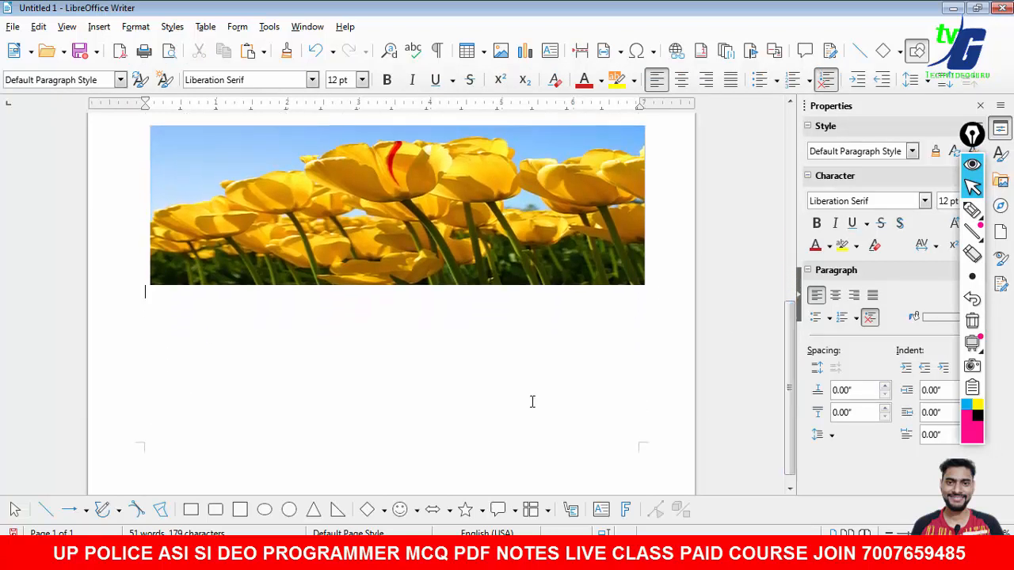
{"action": "scroll", "coordinate": [532, 401], "scroll_direction": "up", "scroll_amount": 3}
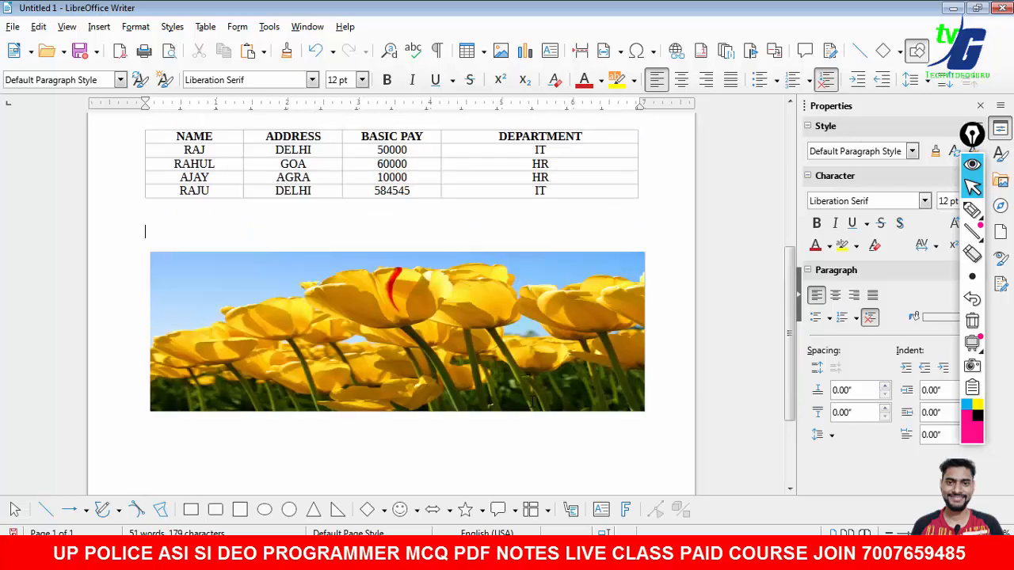
{"action": "key", "text": "BackSpace"}
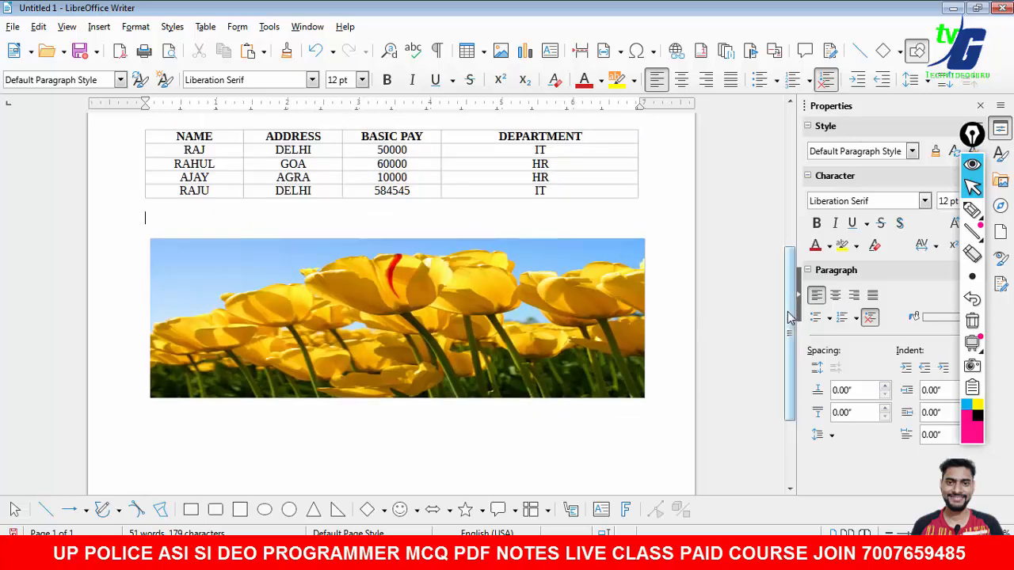
{"action": "key", "text": "alt+Tab"}
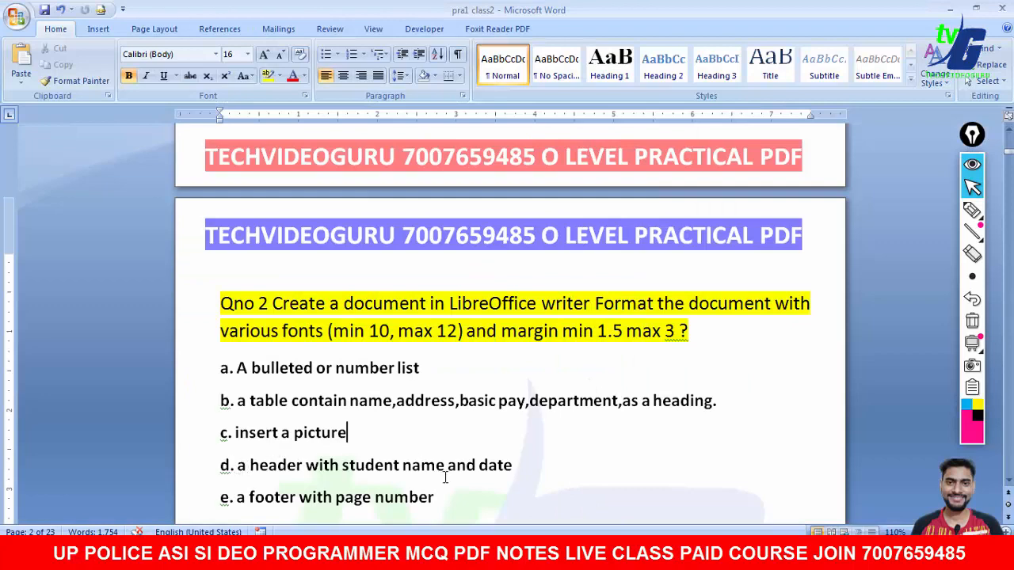
{"action": "key", "text": "alt+Tab"}
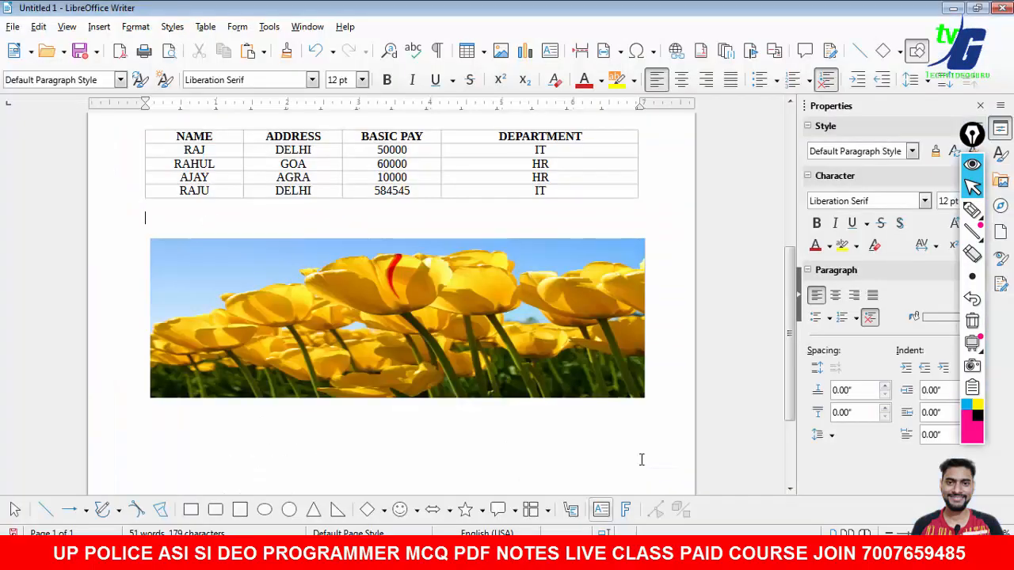
Add a Default Page Style header containing the author's name.
{"action": "left_click_drag", "start_coordinate": [792, 351], "coordinate": [774, 185]}
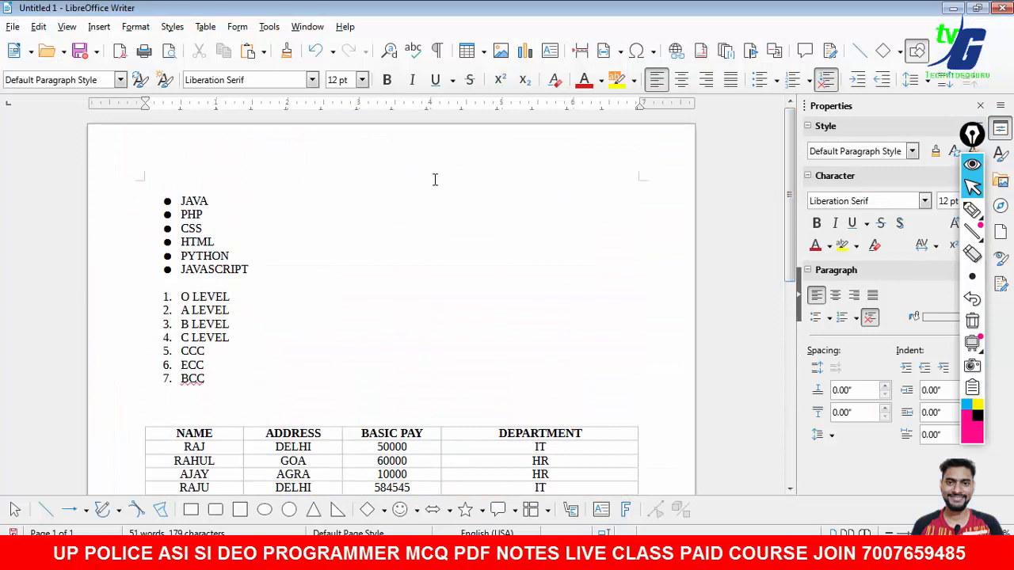
{"action": "left_click", "coordinate": [99, 26]}
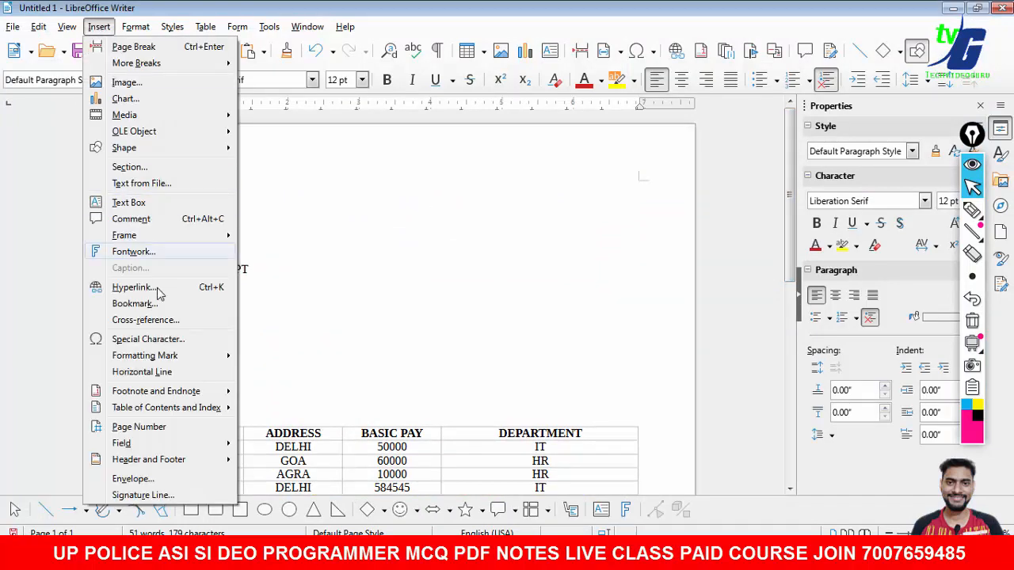
{"action": "mouse_move", "coordinate": [141, 461]}
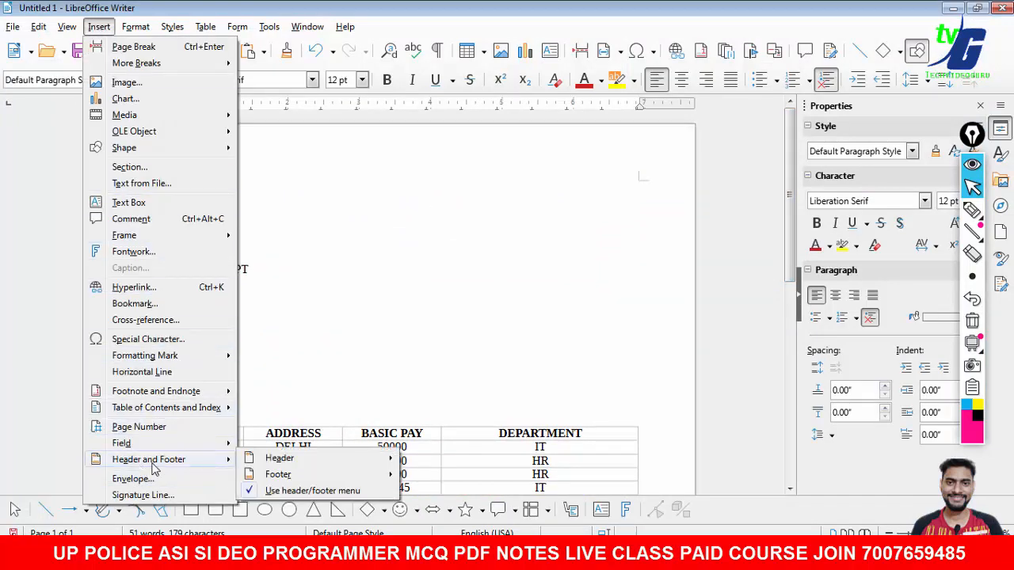
{"action": "mouse_move", "coordinate": [280, 459]}
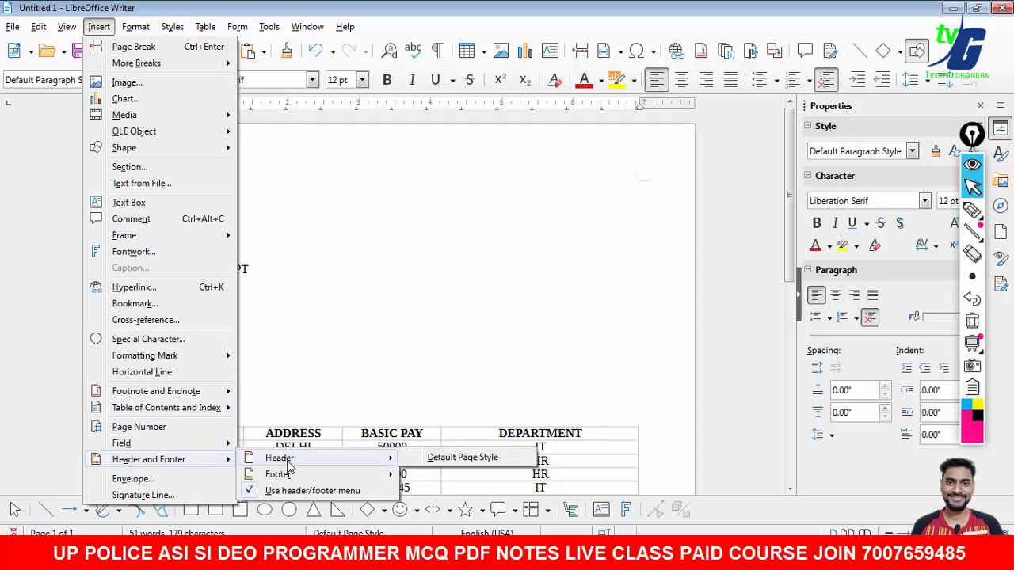
{"action": "mouse_move", "coordinate": [206, 398]}
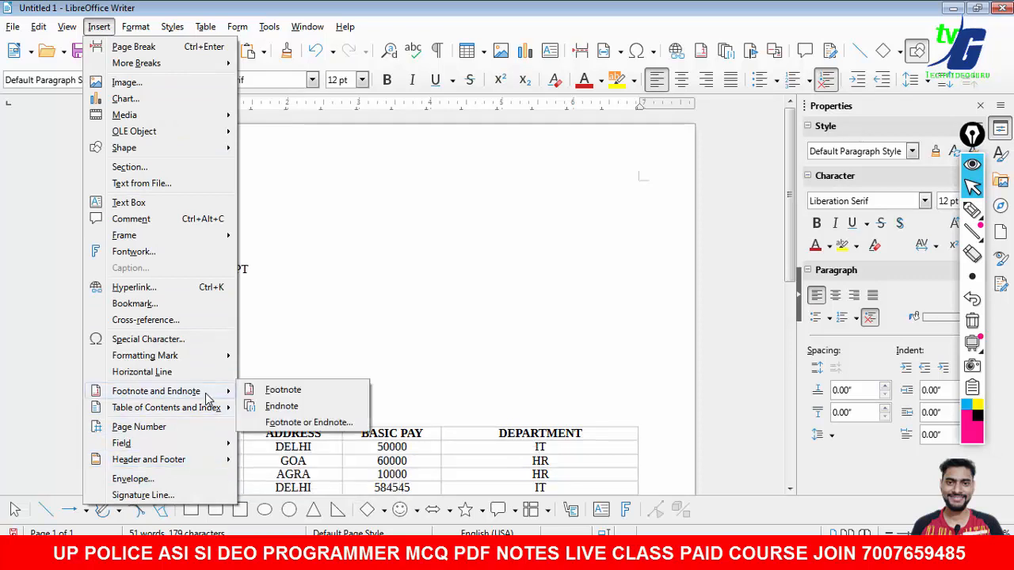
{"action": "mouse_move", "coordinate": [183, 459]}
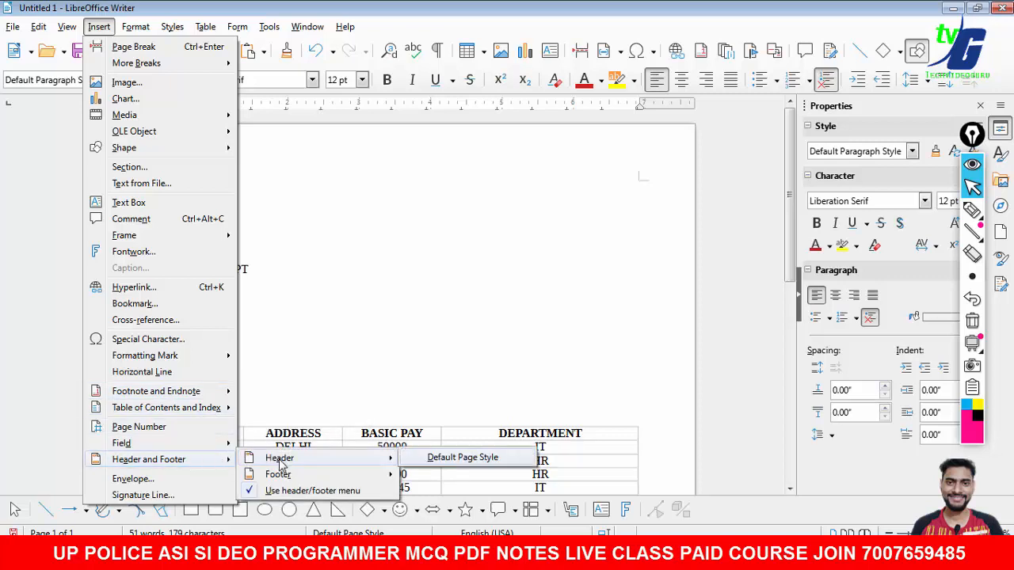
{"action": "left_click", "coordinate": [431, 458]}
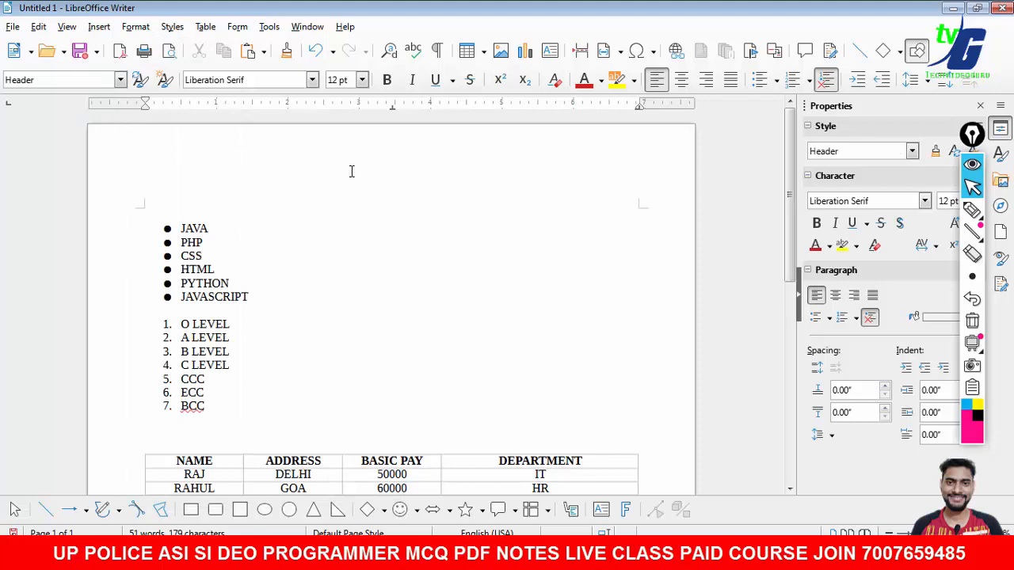
{"action": "type", "text": "VIKAS KUMAR"}
Make the header name centred, bold and 18 pt.
{"action": "key", "text": "shift+Home"}
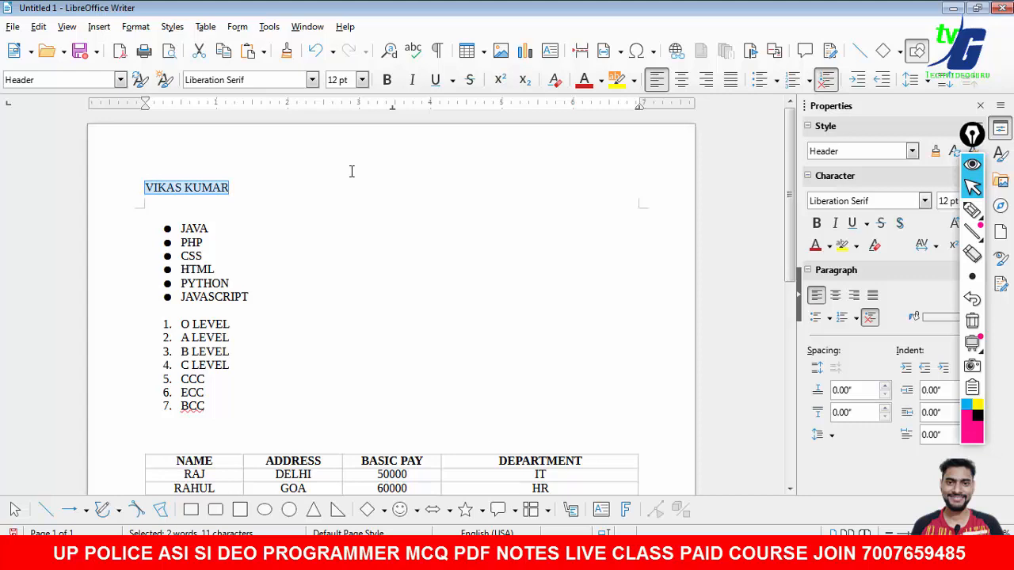
{"action": "left_click", "coordinate": [680, 86]}
{"action": "left_click", "coordinate": [386, 80]}
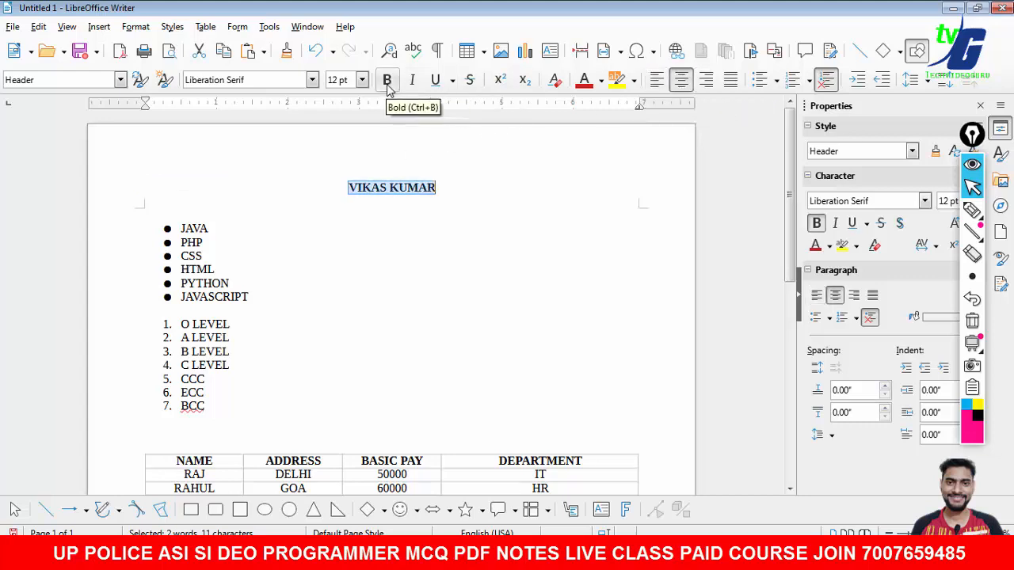
{"action": "left_click", "coordinate": [361, 80]}
{"action": "left_click", "coordinate": [337, 246]}
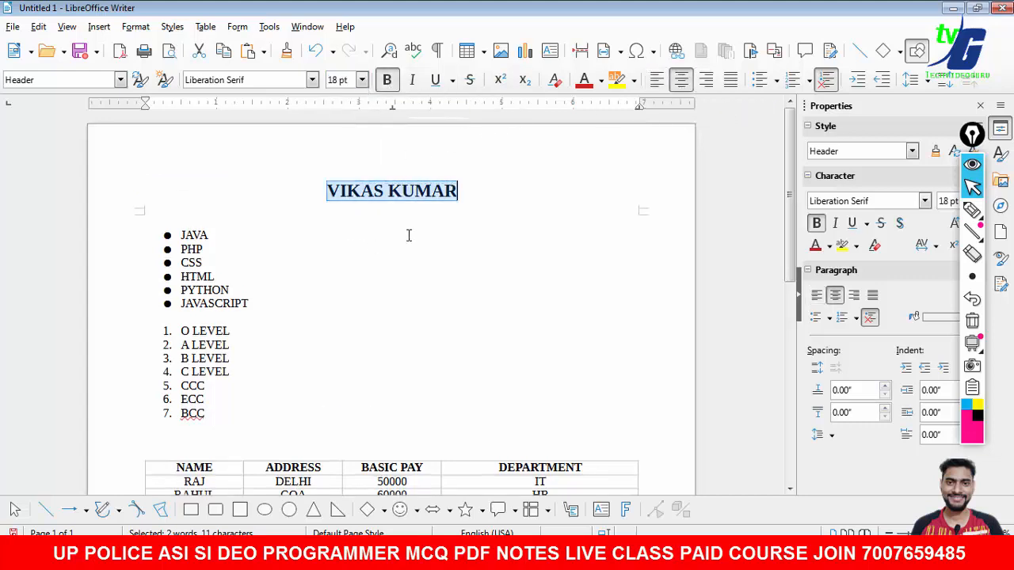
{"action": "left_click", "coordinate": [486, 190]}
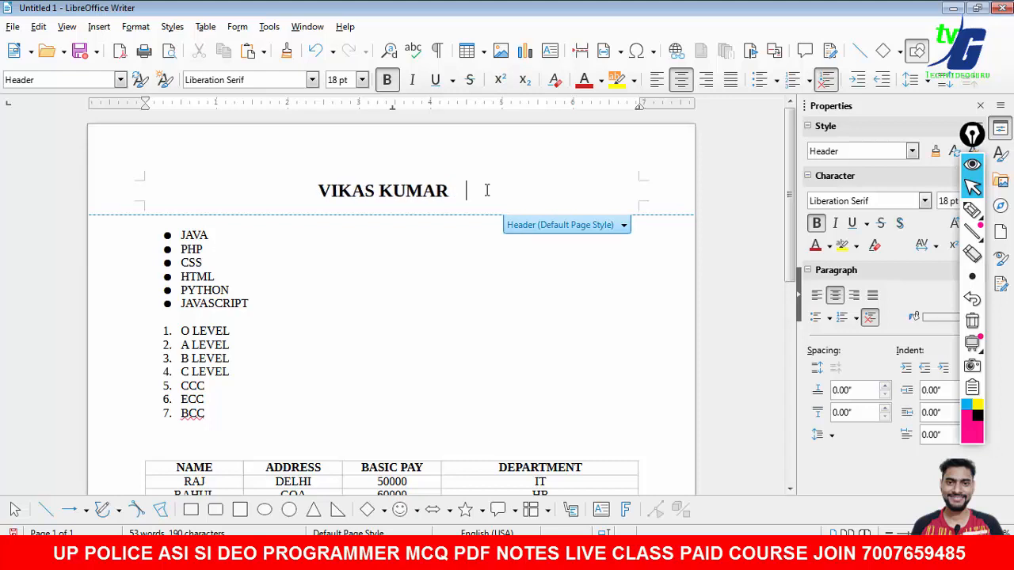
{"action": "left_click", "coordinate": [243, 192]}
{"action": "left_click", "coordinate": [604, 190]}
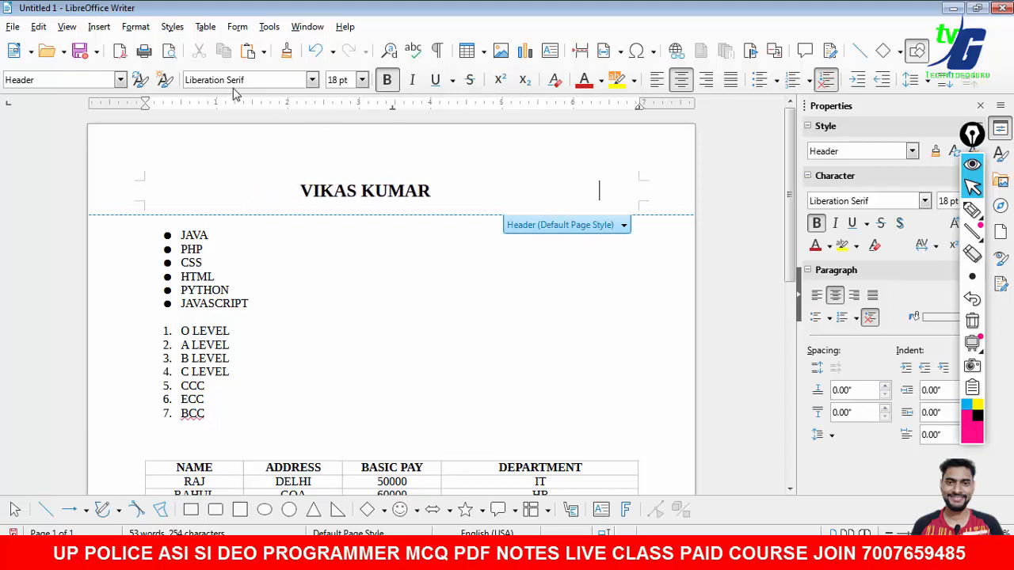
Insert a date field showing 01/24/24 into the header after the author's name.
{"action": "left_click", "coordinate": [99, 29]}
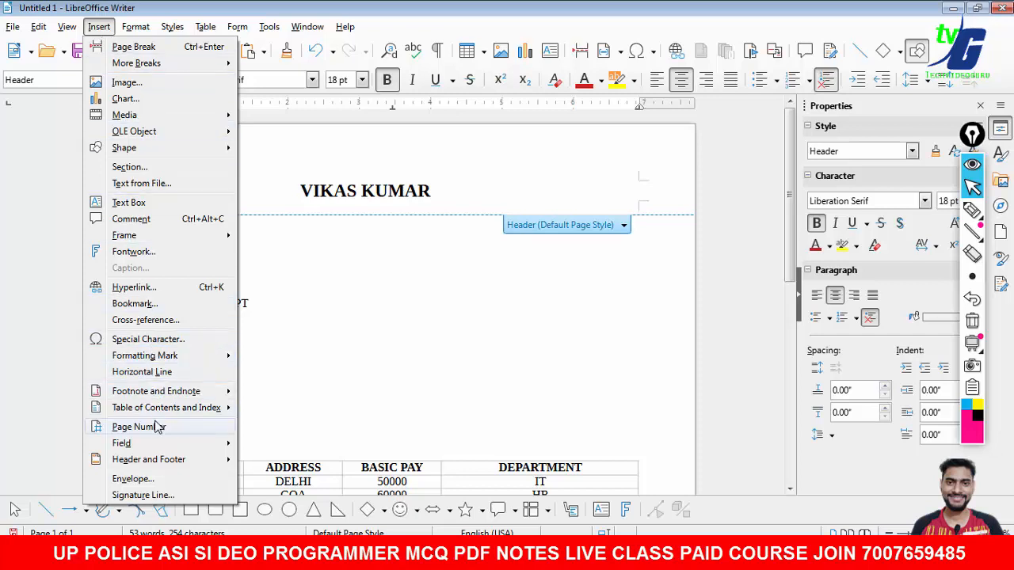
{"action": "mouse_move", "coordinate": [159, 450]}
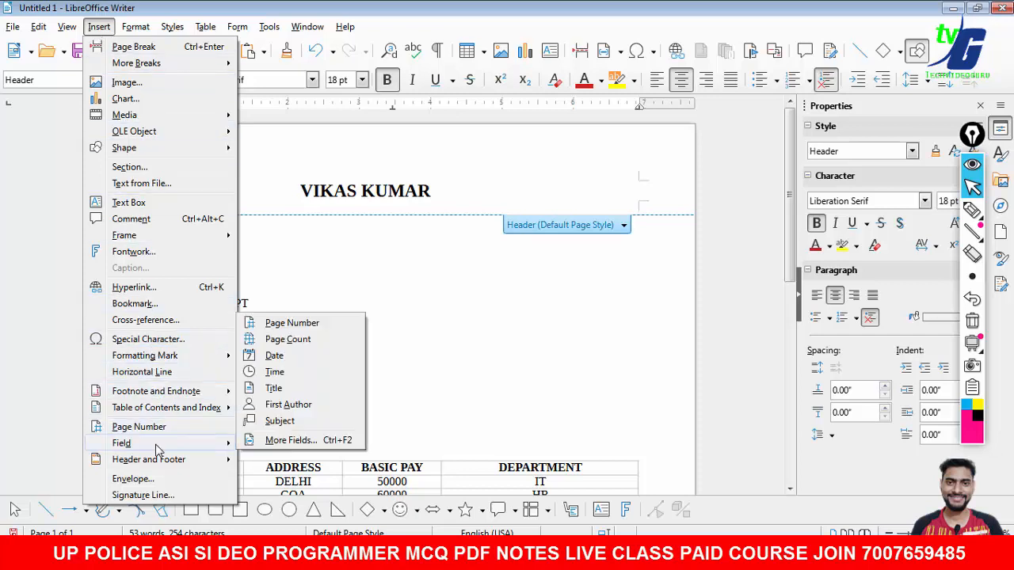
{"action": "left_click", "coordinate": [274, 358]}
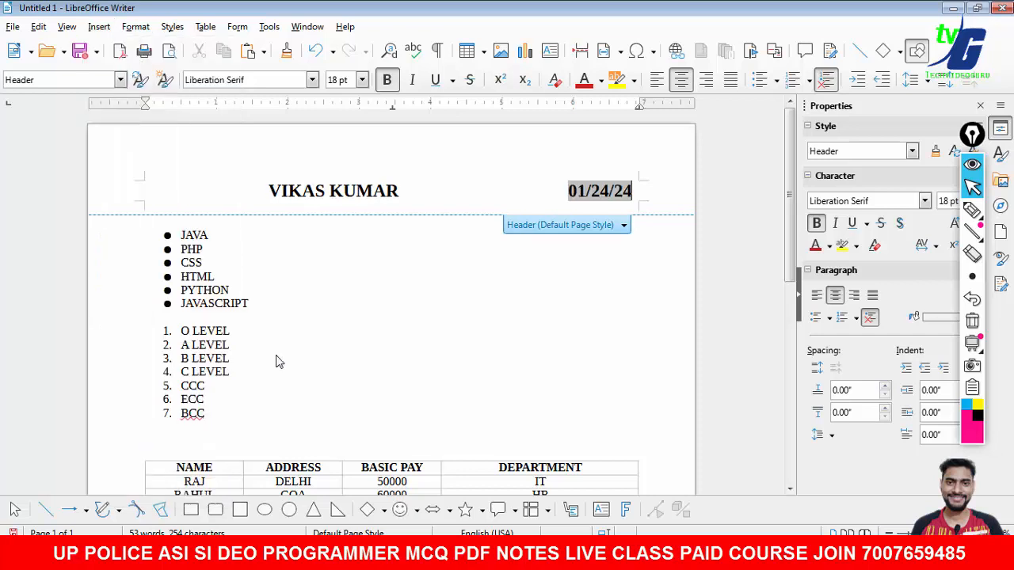
Delete the extra spaces between the author's name and the date in the header.
{"action": "left_click", "coordinate": [498, 291]}
{"action": "left_click", "coordinate": [266, 190]}
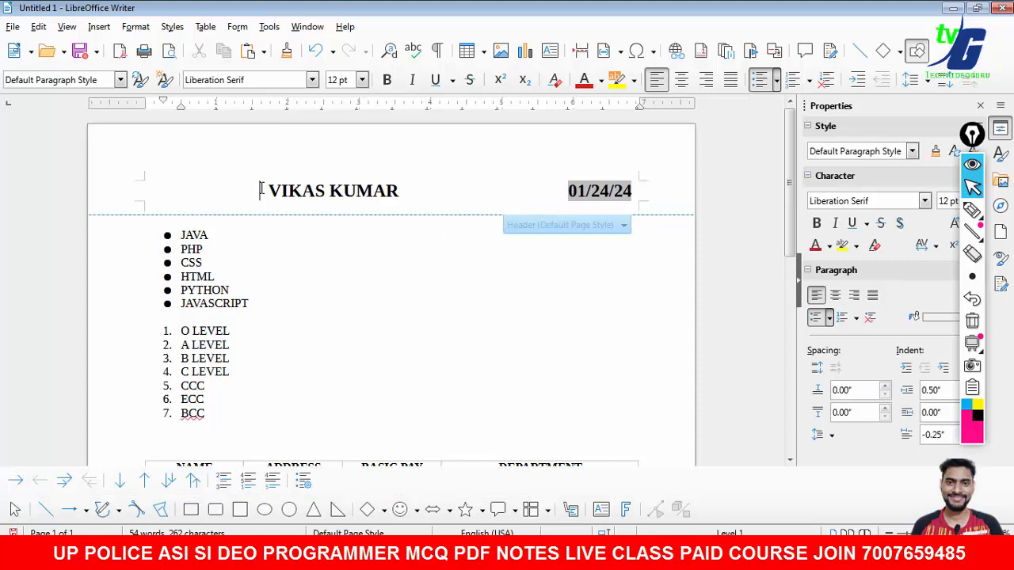
{"action": "left_click", "coordinate": [427, 196]}
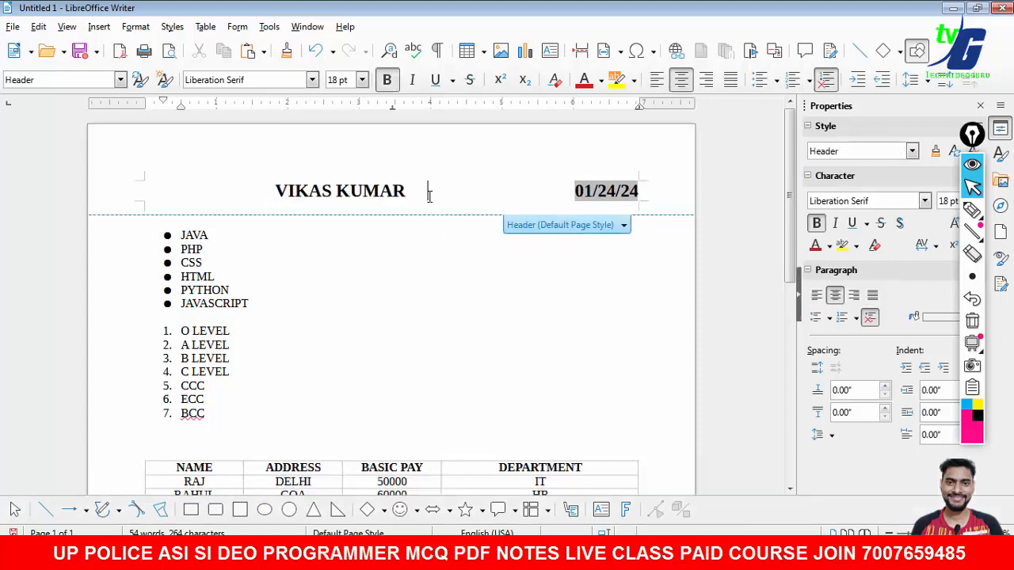
{"action": "key", "text": "Delete"}
{"action": "key", "text": "Delete"}
{"action": "key", "text": "Delete"}
{"action": "key", "text": "Delete"}
{"action": "key", "text": "Delete"}
{"action": "key", "text": "Delete"}
{"action": "key", "text": "Delete"}
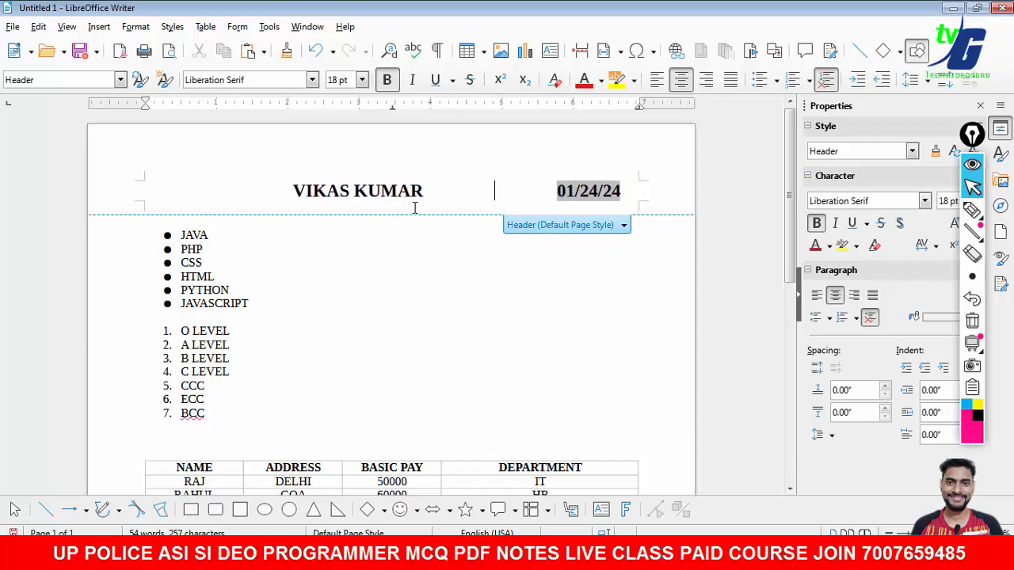
{"action": "key", "text": "Delete"}
{"action": "key", "text": "Delete"}
{"action": "key", "text": "Delete"}
{"action": "key", "text": "Delete"}
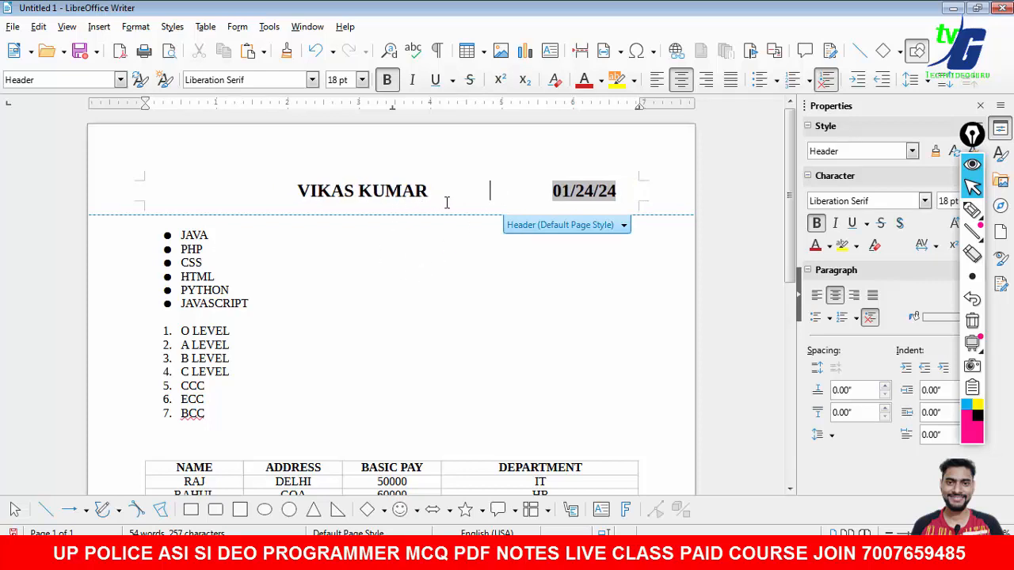
{"action": "left_click", "coordinate": [428, 281]}
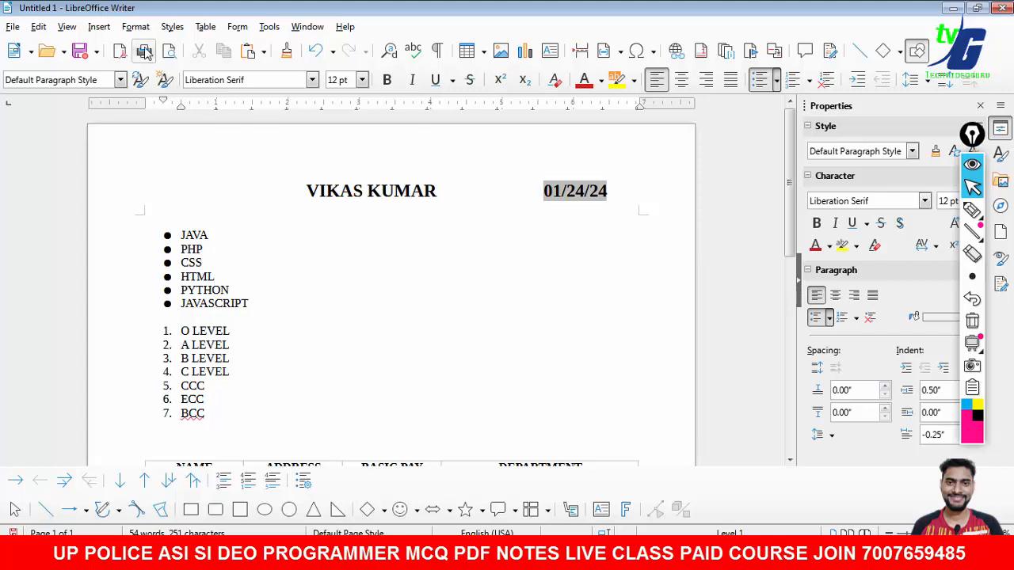
Add a left-aligned footer to the Default Page Style.
{"action": "left_click", "coordinate": [100, 27]}
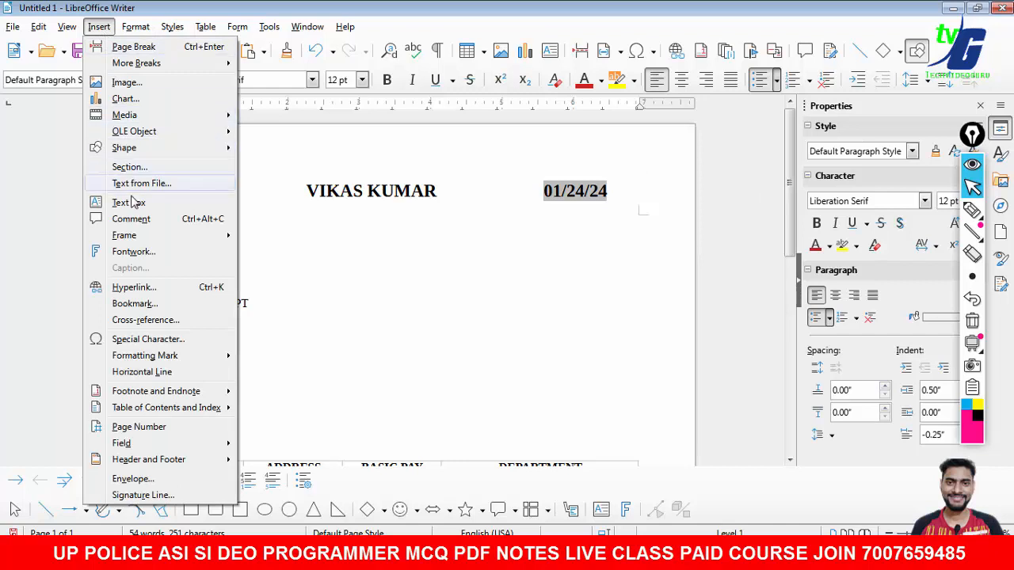
{"action": "mouse_move", "coordinate": [211, 461]}
{"action": "mouse_move", "coordinate": [372, 475]}
{"action": "left_click", "coordinate": [428, 475]}
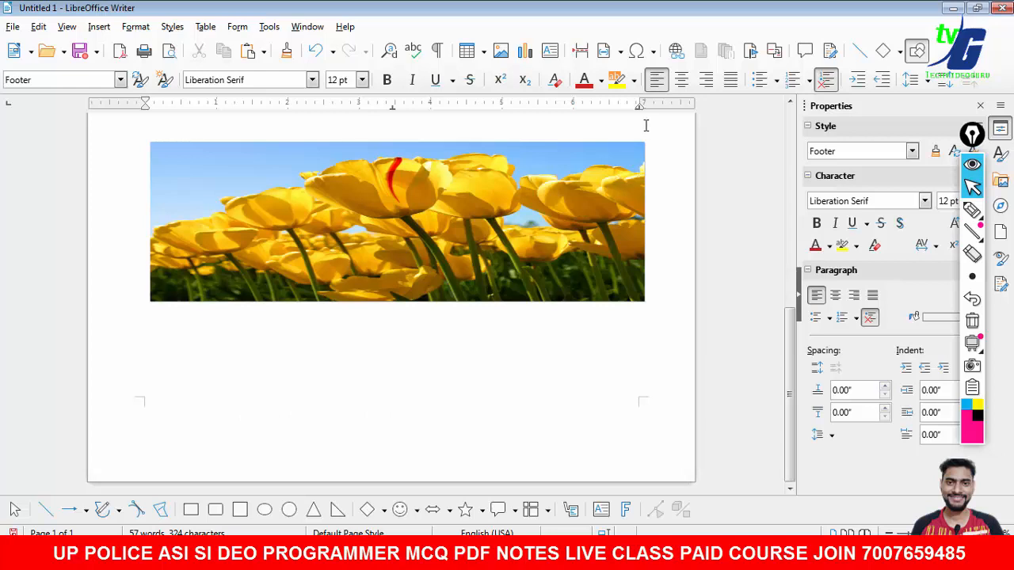
{"action": "key", "text": "ctrl+e"}
{"action": "left_click", "coordinate": [657, 80]}
Insert the page number 1 into the footer and zoom out to see the whole page.
{"action": "left_click", "coordinate": [99, 26]}
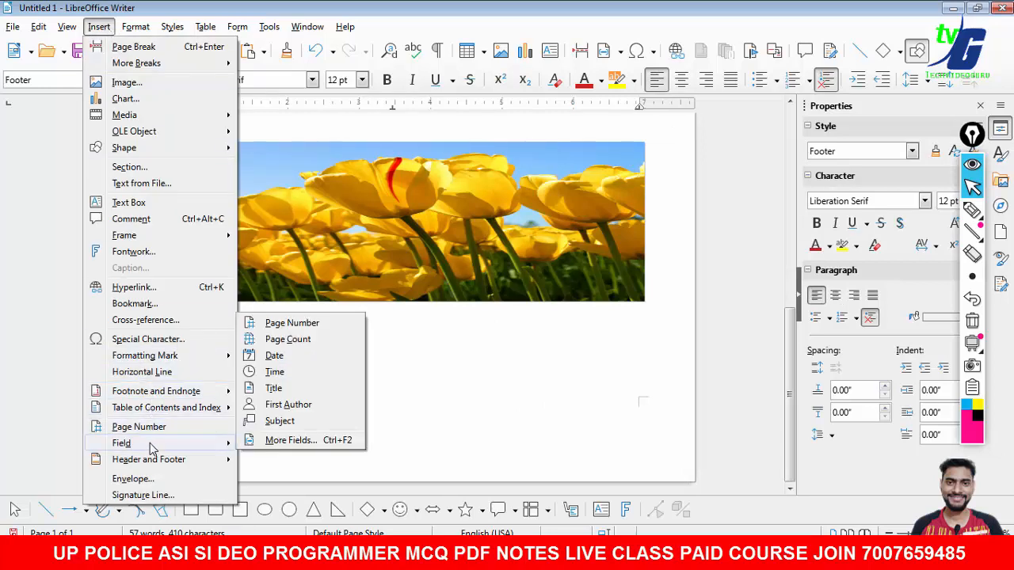
{"action": "left_click", "coordinate": [138, 429]}
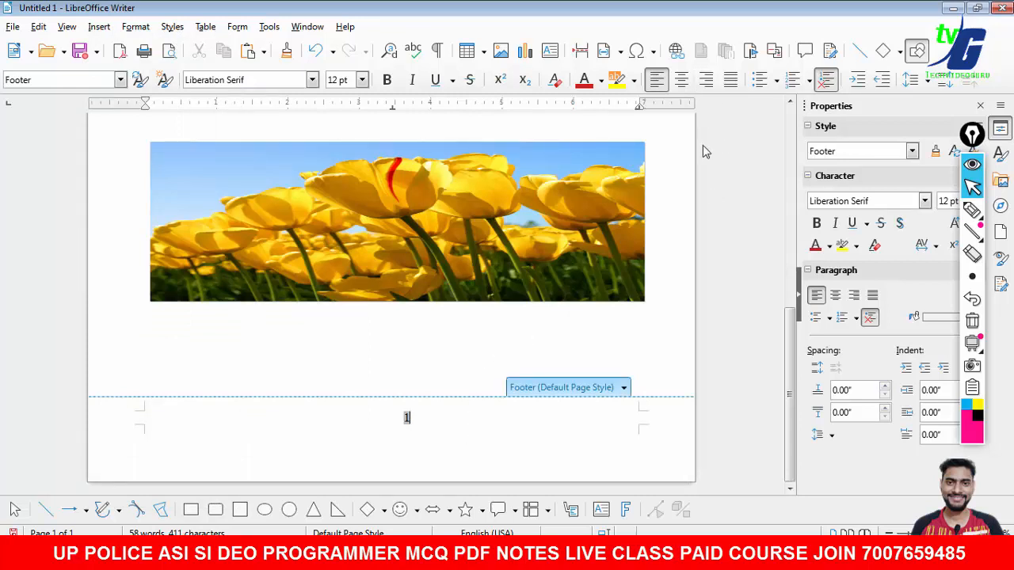
{"action": "left_click", "coordinate": [559, 358]}
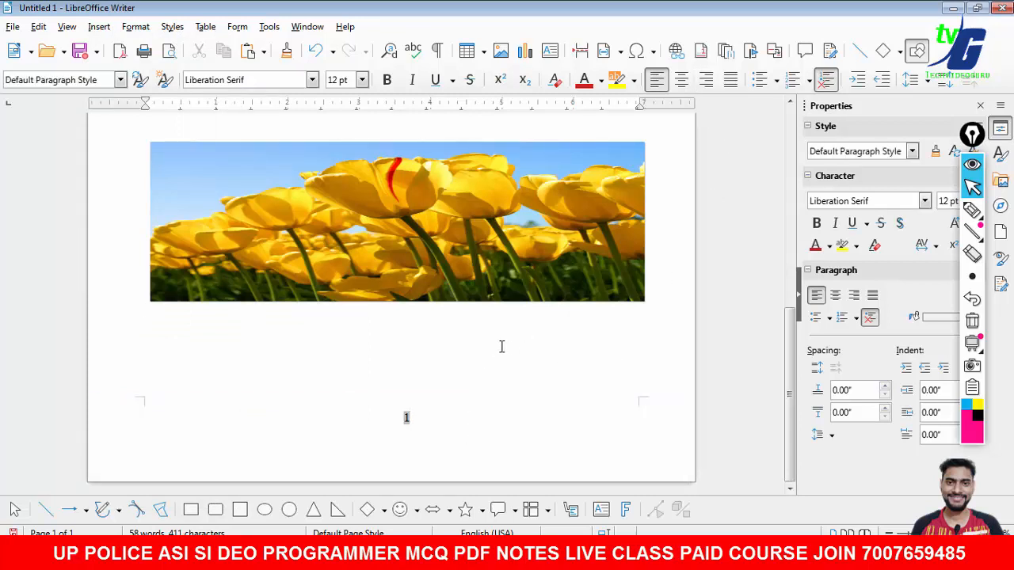
{"action": "left_click", "coordinate": [890, 533]}
{"action": "left_click", "coordinate": [890, 533]}
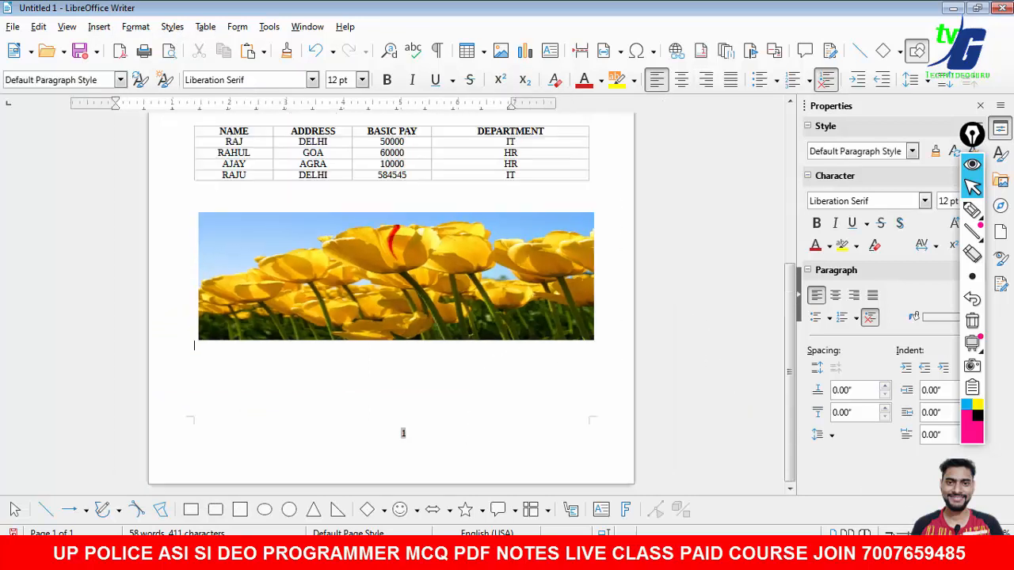
{"action": "left_click", "coordinate": [891, 533]}
{"action": "left_click", "coordinate": [890, 533]}
{"action": "left_click", "coordinate": [890, 533]}
{"action": "left_click", "coordinate": [890, 533]}
{"action": "left_click", "coordinate": [890, 533]}
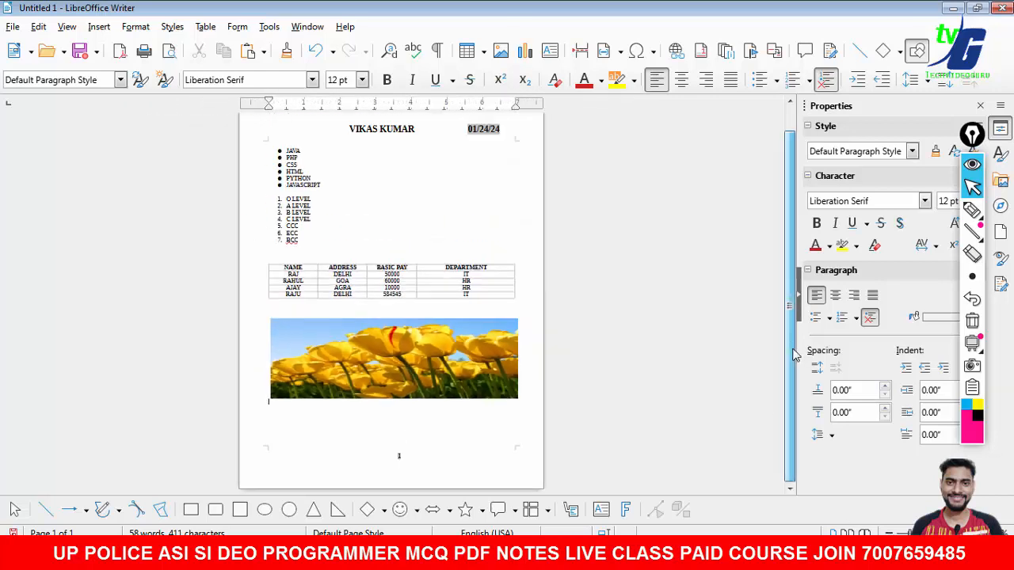
In Format > Page Style, set the left and right margins to 1.50".
{"action": "scroll", "coordinate": [795, 351], "scroll_direction": "up", "scroll_amount": 1}
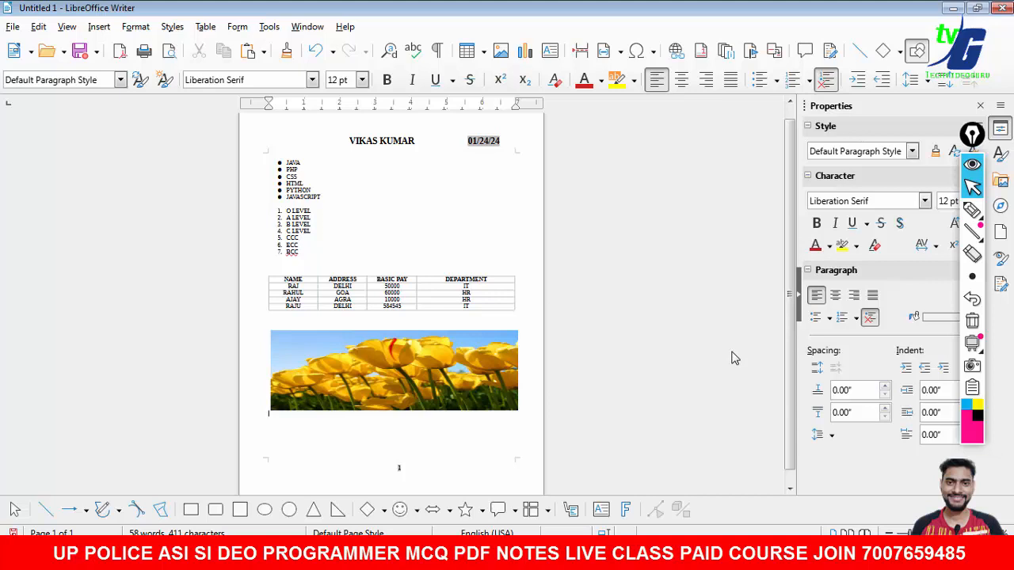
{"action": "left_click", "coordinate": [449, 220]}
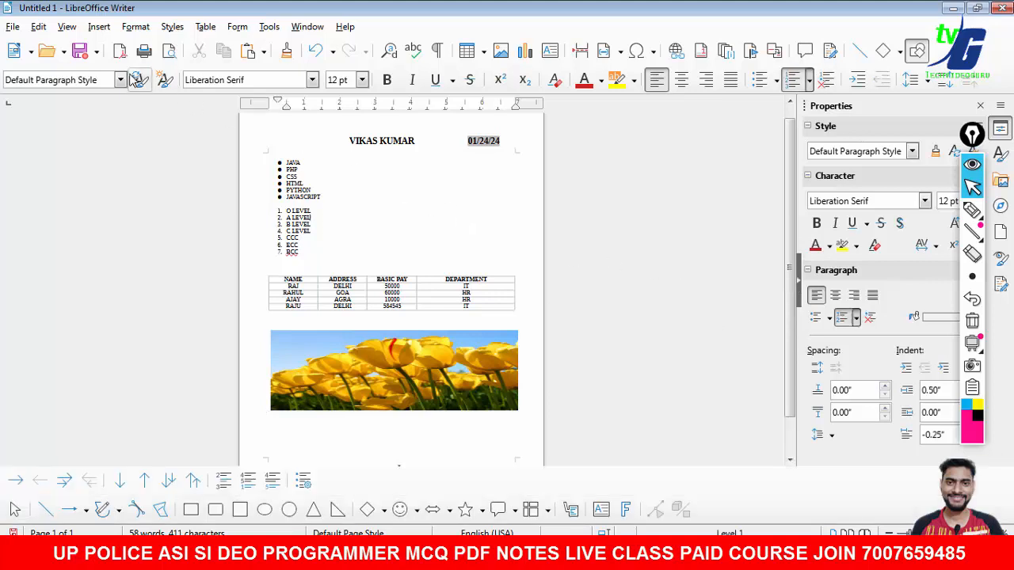
{"action": "left_click", "coordinate": [135, 26]}
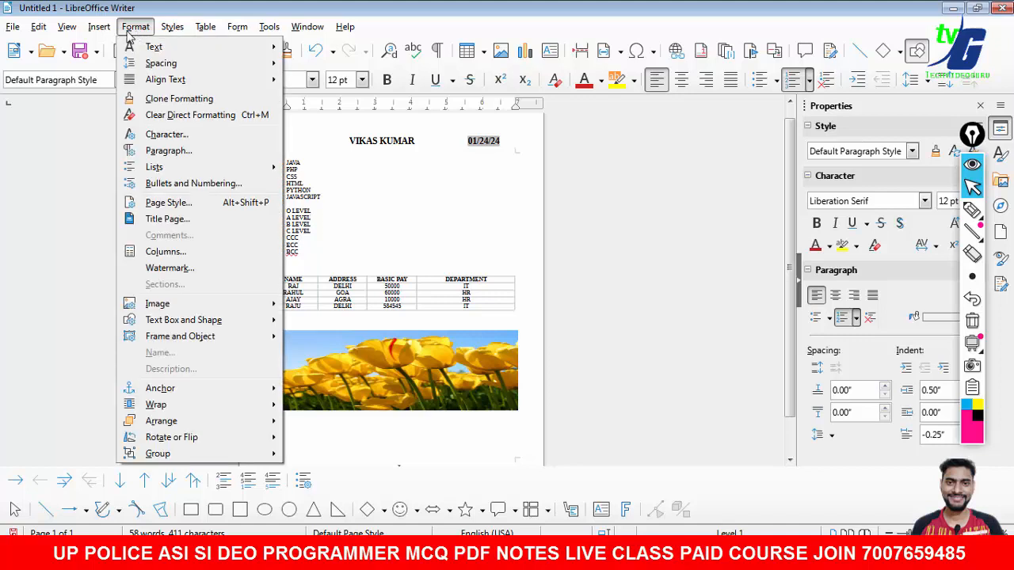
{"action": "left_click", "coordinate": [168, 203]}
{"action": "left_click_drag", "start_coordinate": [368, 71], "coordinate": [580, 111]}
{"action": "double_click", "coordinate": [582, 284]}
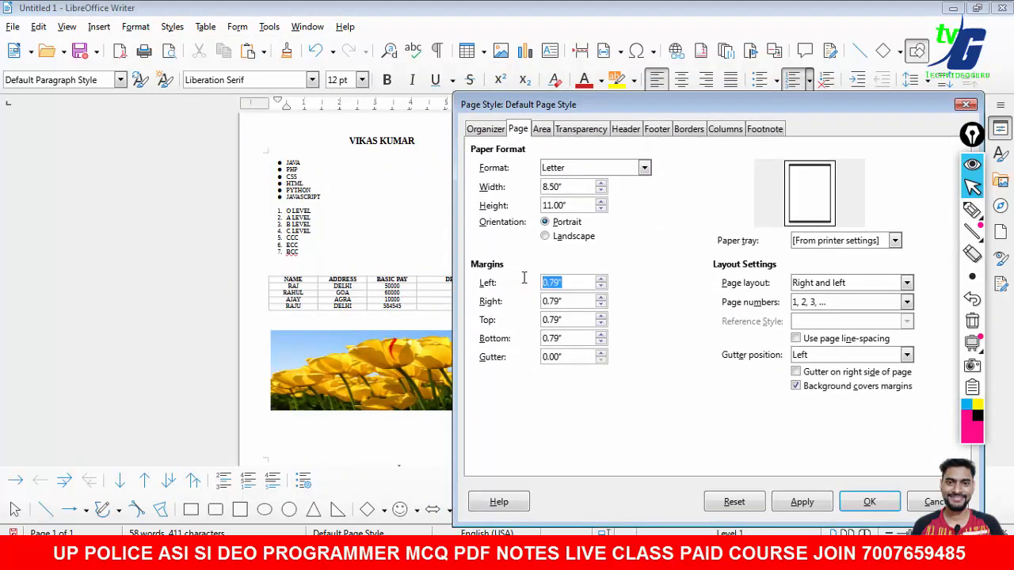
{"action": "type", "text": "1.5"}
{"action": "left_click", "coordinate": [564, 301]}
{"action": "left_click_drag", "start_coordinate": [570, 302], "coordinate": [532, 311]}
{"action": "type", "text": "1"}
{"action": "left_click", "coordinate": [585, 319]}
Set the top and bottom margins to 1.50" and apply the page style changes.
{"action": "left_click_drag", "start_coordinate": [584, 319], "coordinate": [529, 321]}
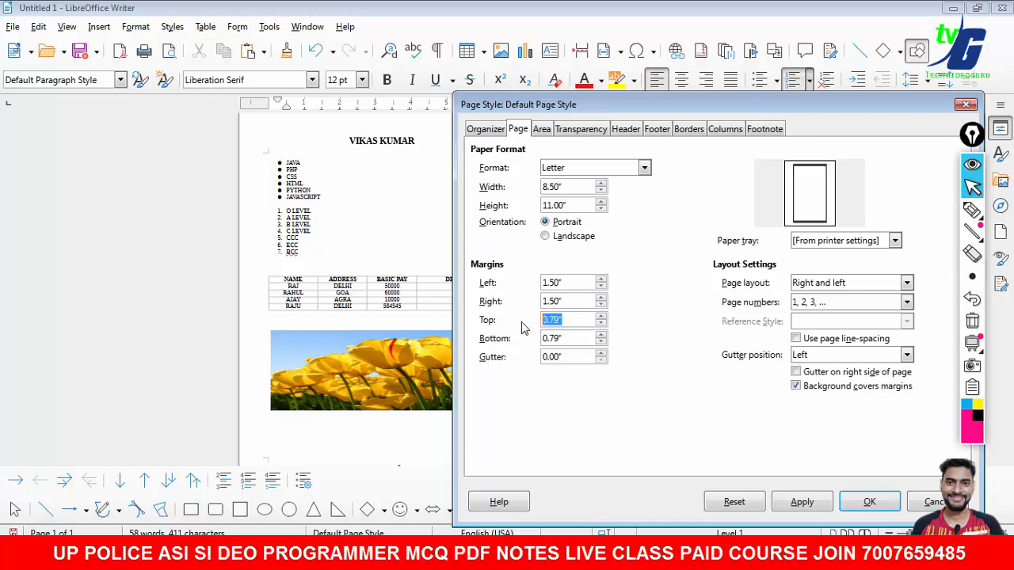
{"action": "type", "text": "1.5"}
{"action": "left_click", "coordinate": [575, 336]}
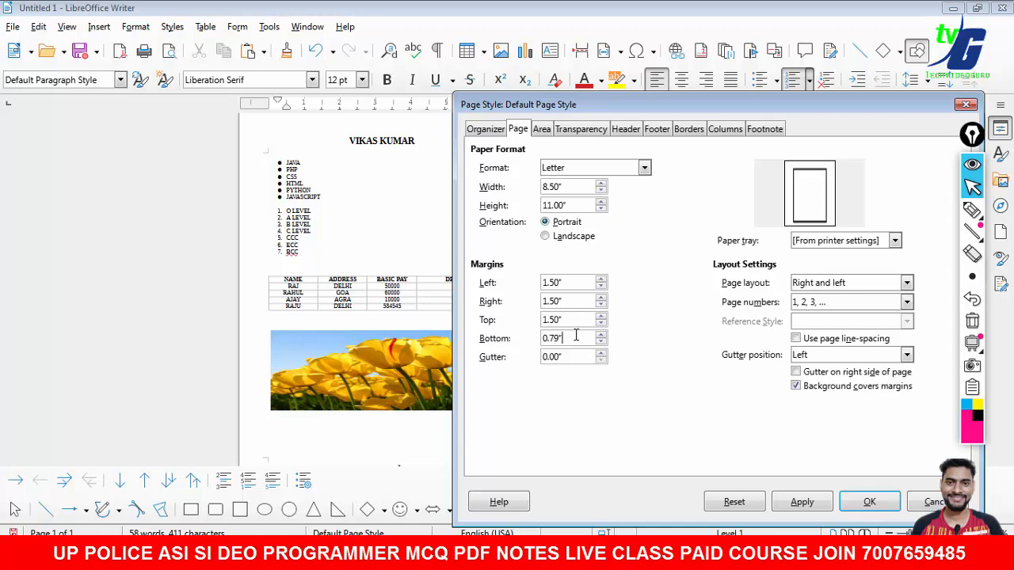
{"action": "left_click_drag", "start_coordinate": [577, 338], "coordinate": [529, 338]}
{"action": "type", "text": "1"}
{"action": "left_click", "coordinate": [803, 501]}
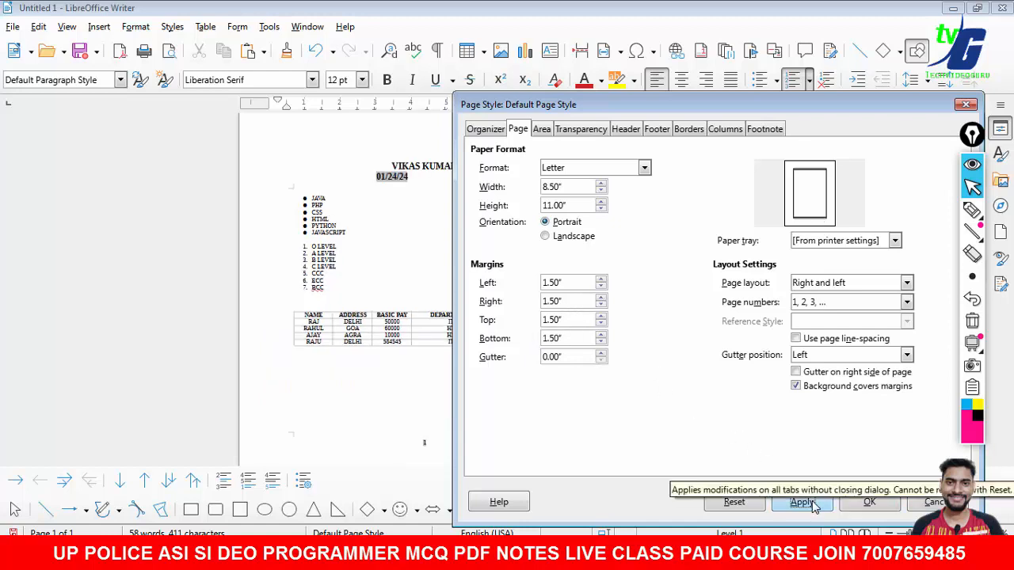
{"action": "left_click", "coordinate": [877, 503]}
{"action": "left_click_drag", "start_coordinate": [792, 273], "coordinate": [785, 349]}
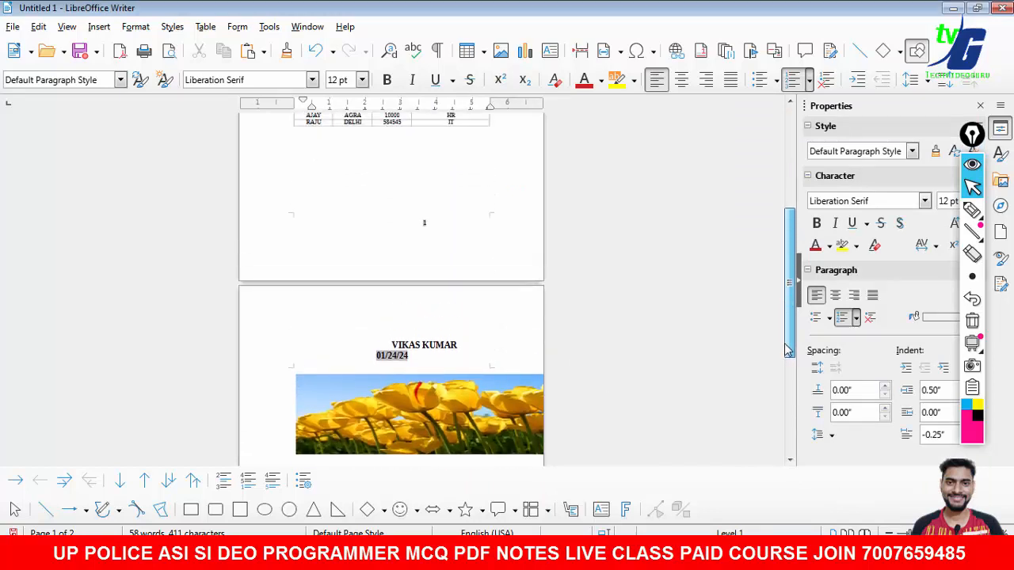
Move the tulip image from page 2 back up onto page 1 below the table.
{"action": "left_click", "coordinate": [367, 344]}
{"action": "left_click", "coordinate": [385, 421]}
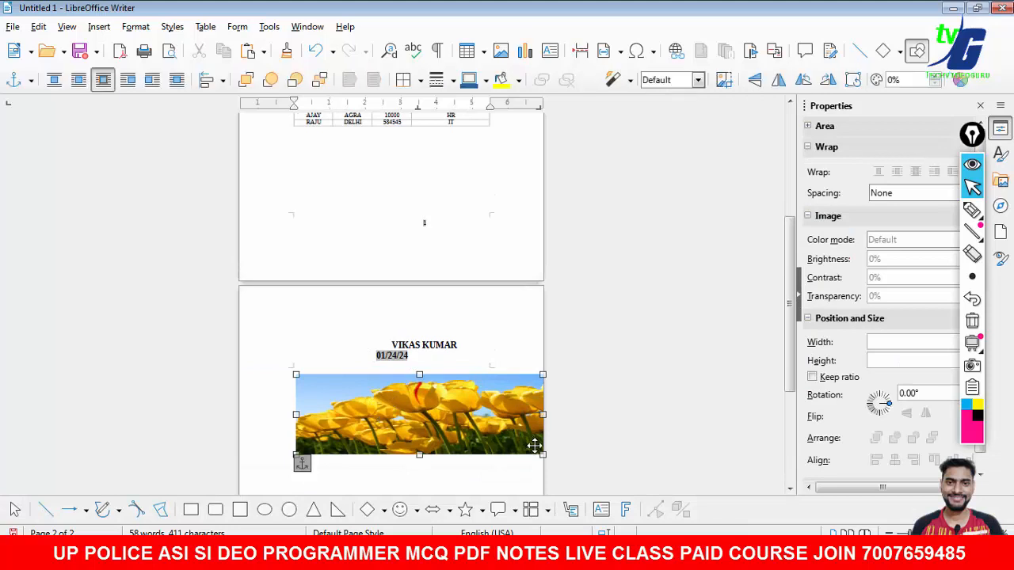
{"action": "left_click_drag", "start_coordinate": [385, 421], "coordinate": [411, 417]}
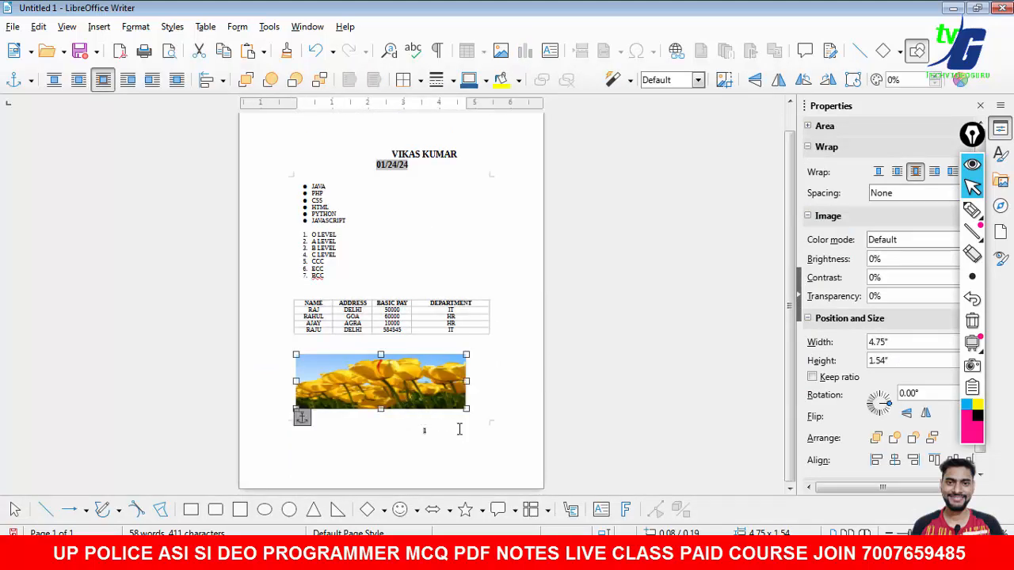
{"action": "left_click", "coordinate": [445, 428]}
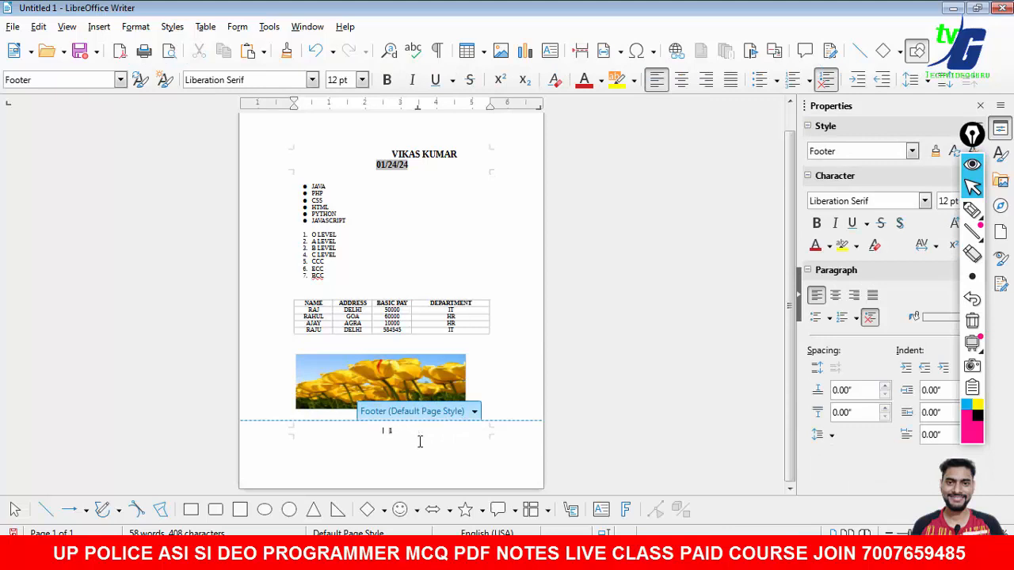
{"action": "left_click", "coordinate": [477, 234]}
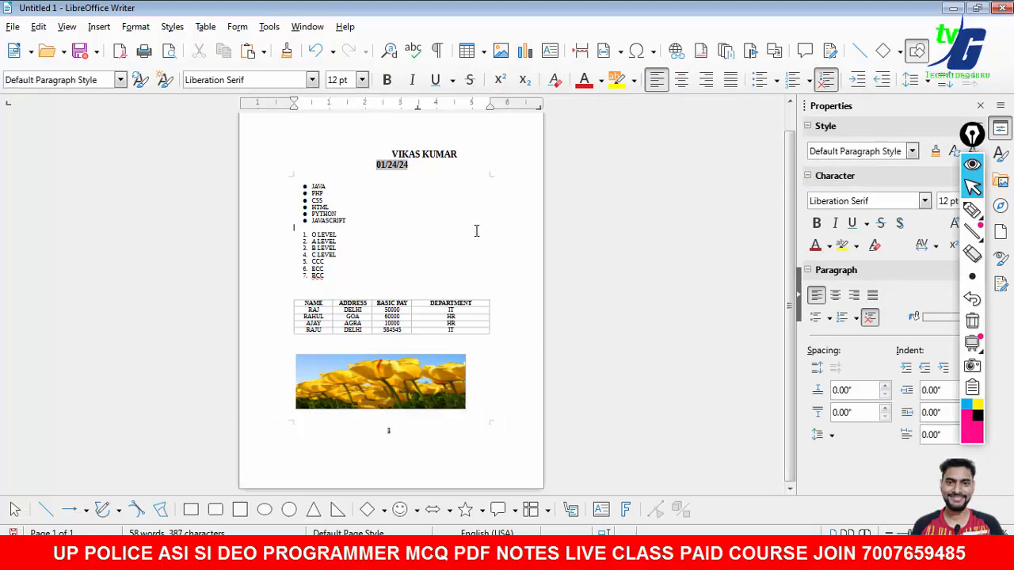
Delete spaces in the header so the author's name and date share one line.
{"action": "left_click", "coordinate": [372, 155]}
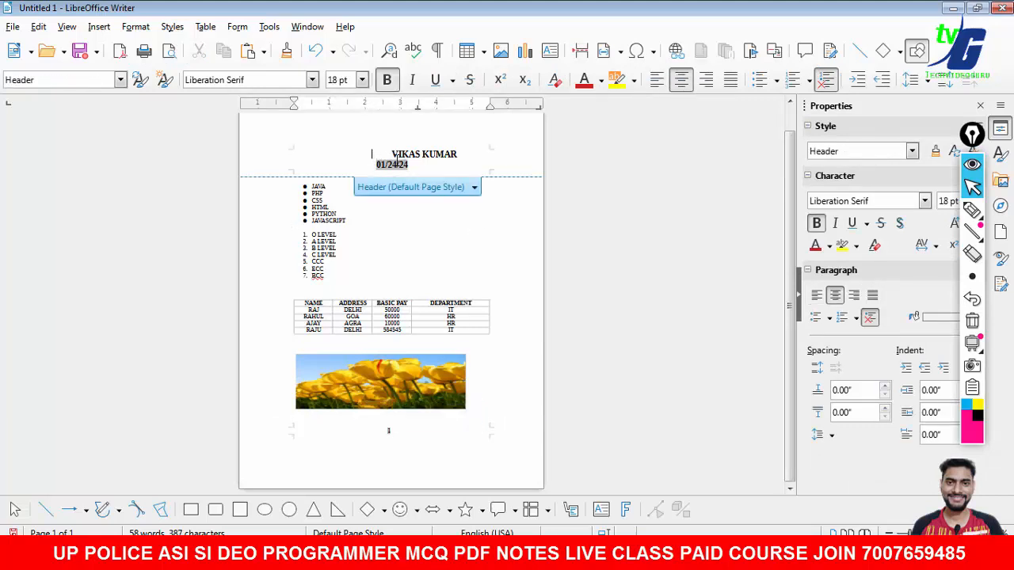
{"action": "key", "text": "BackSpace"}
{"action": "key", "text": "BackSpace"}
{"action": "key", "text": "BackSpace"}
{"action": "key", "text": "BackSpace"}
{"action": "key", "text": "BackSpace"}
{"action": "key", "text": "BackSpace"}
{"action": "key", "text": "BackSpace"}
{"action": "key", "text": "BackSpace"}
{"action": "key", "text": "BackSpace"}
{"action": "key", "text": "BackSpace"}
{"action": "key", "text": "BackSpace"}
{"action": "key", "text": "BackSpace"}
{"action": "key", "text": "BackSpace"}
{"action": "key", "text": "BackSpace"}
{"action": "key", "text": "BackSpace"}
{"action": "key", "text": "BackSpace"}
{"action": "key", "text": "BackSpace"}
{"action": "key", "text": "BackSpace"}
{"action": "key", "text": "BackSpace"}
{"action": "key", "text": "BackSpace"}
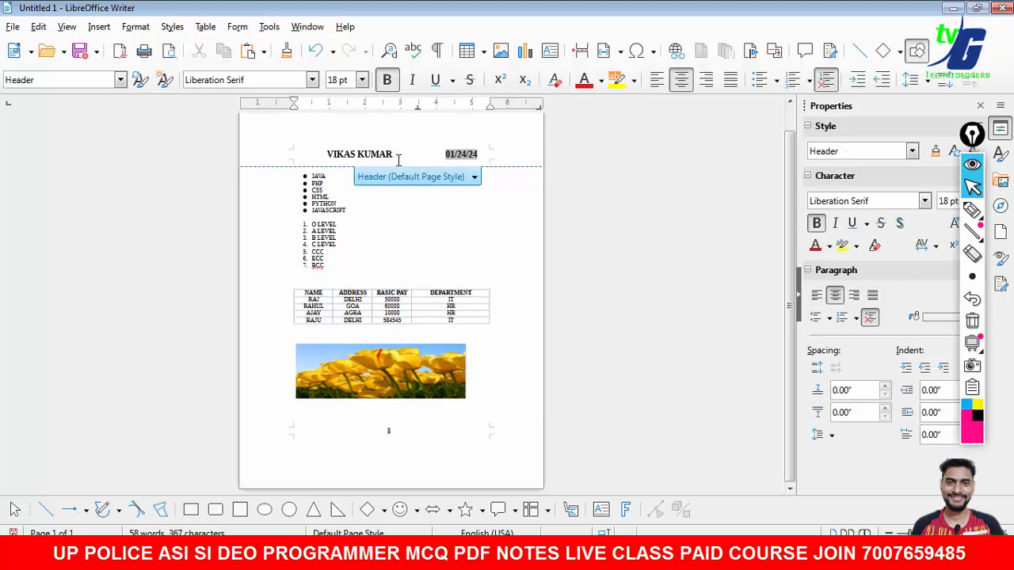
{"action": "key", "text": "BackSpace"}
{"action": "key", "text": "BackSpace"}
{"action": "key", "text": "BackSpace"}
{"action": "key", "text": "BackSpace"}
{"action": "key", "text": "BackSpace"}
{"action": "key", "text": "BackSpace"}
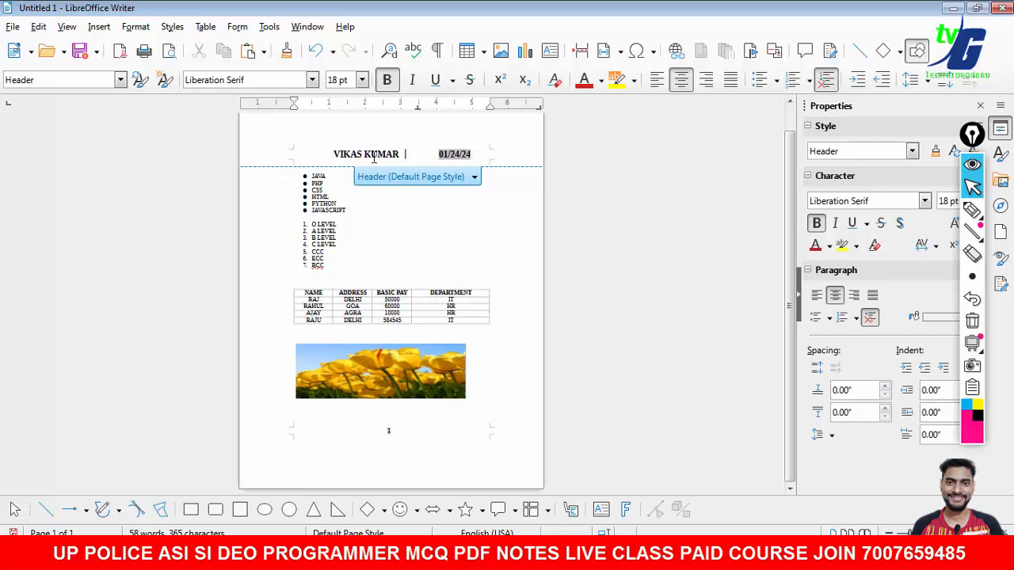
{"action": "key", "text": "BackSpace"}
{"action": "key", "text": "BackSpace"}
{"action": "key", "text": "BackSpace"}
{"action": "key", "text": "BackSpace"}
{"action": "key", "text": "BackSpace"}
{"action": "key", "text": "BackSpace"}
{"action": "key", "text": "BackSpace"}
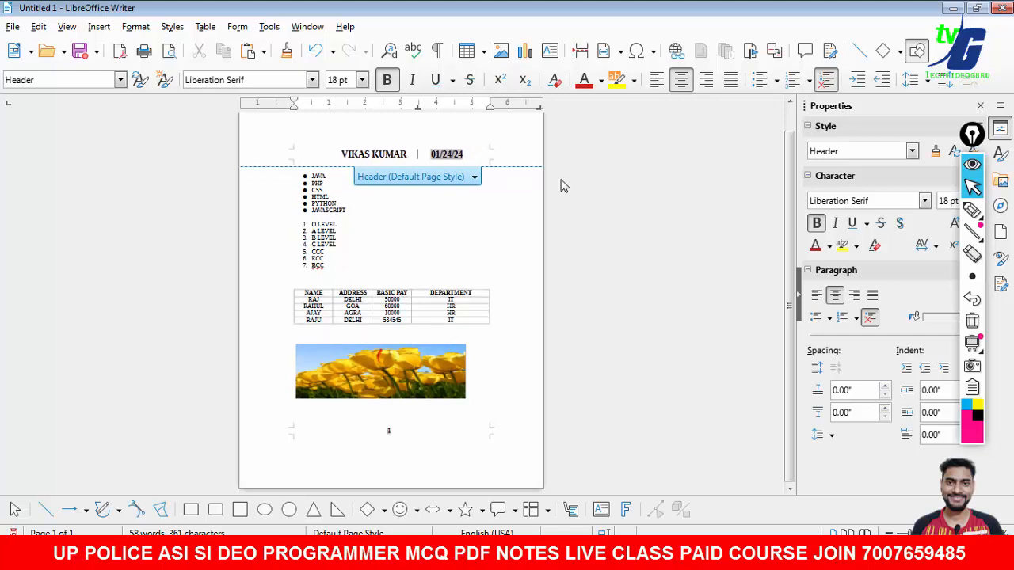
{"action": "left_click", "coordinate": [637, 196]}
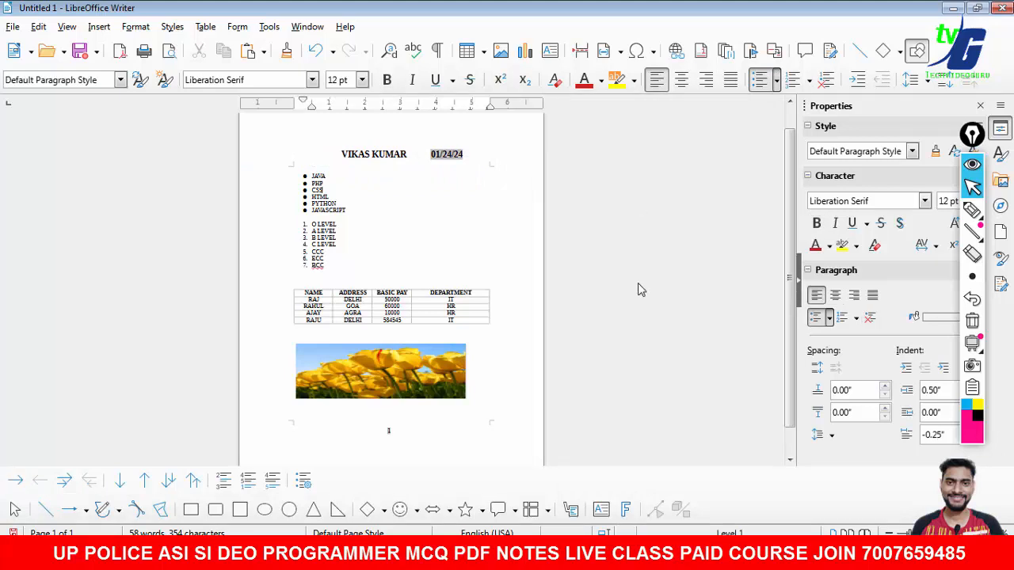
Highlight the margin requirement in the Word question document, then return to Writer.
{"action": "key", "text": "alt+Tab"}
{"action": "left_click", "coordinate": [598, 331]}
{"action": "left_click_drag", "start_coordinate": [501, 331], "coordinate": [674, 336]}
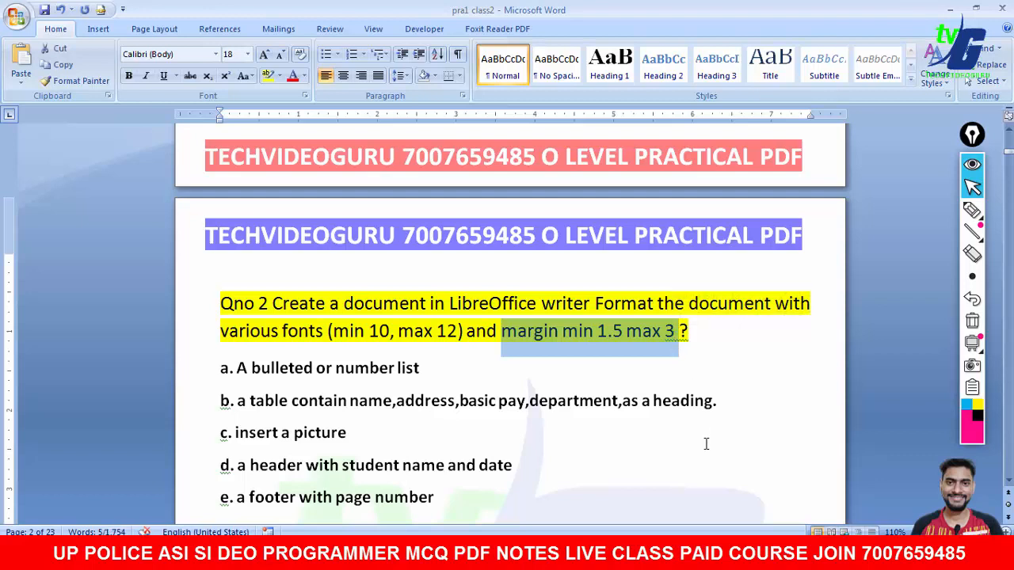
{"action": "key", "text": "alt+Tab"}
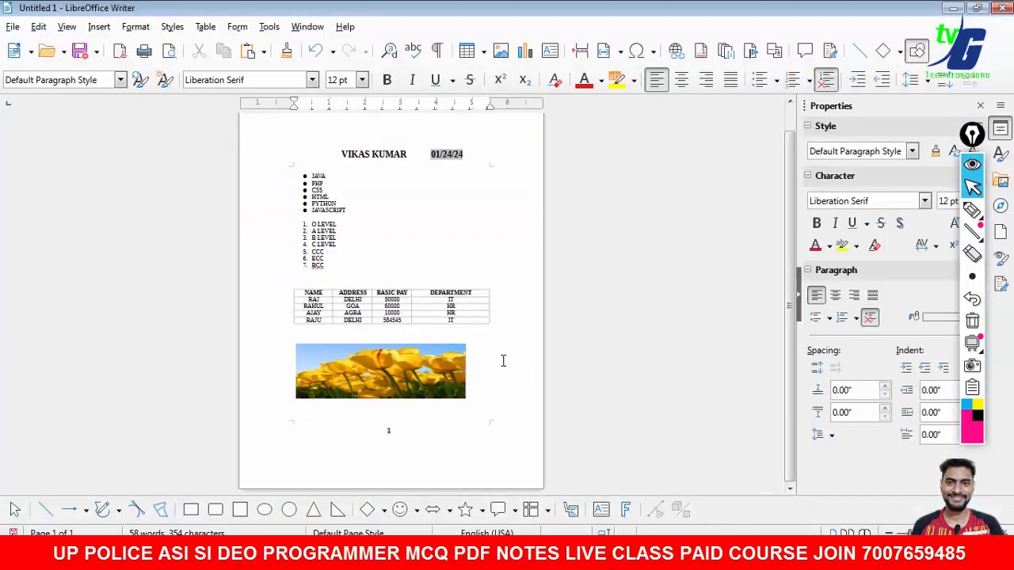
Narrow the tulip picture from its right edge and centre it on the page.
{"action": "left_click", "coordinate": [432, 361]}
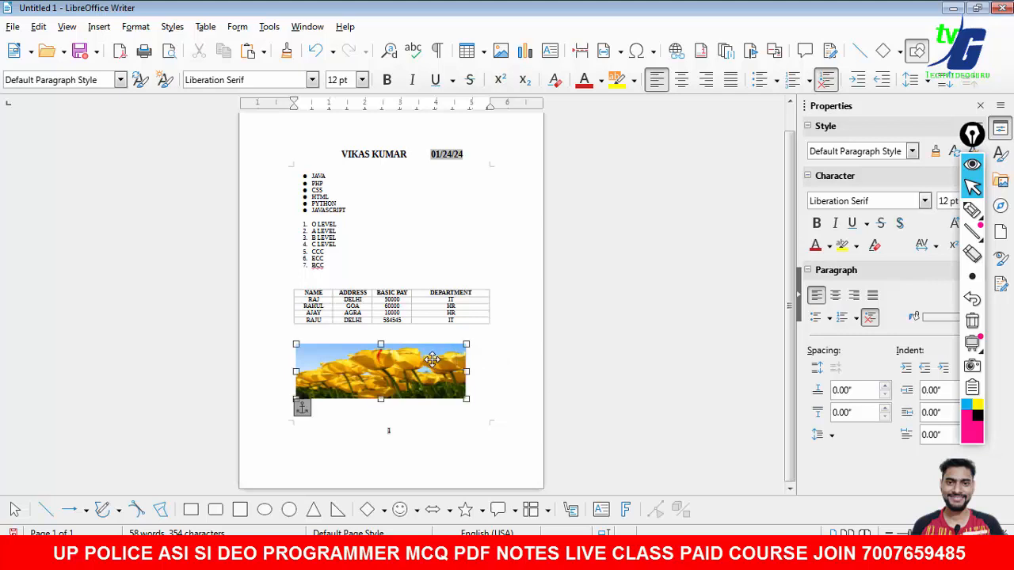
{"action": "left_click_drag", "start_coordinate": [465, 371], "coordinate": [385, 370]}
{"action": "left_click", "coordinate": [536, 364]}
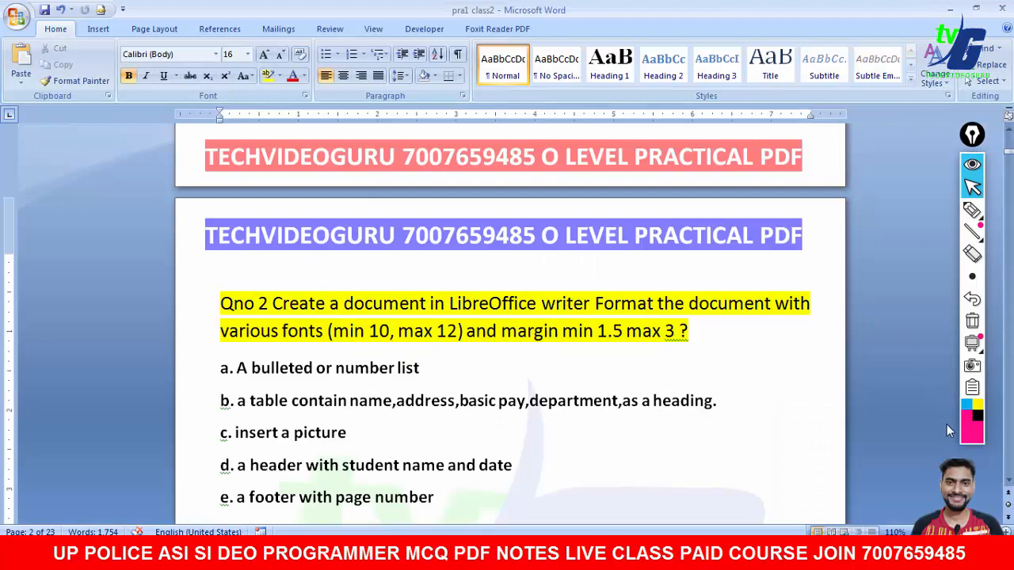
Scroll to Qno 3 in Word, select its business card task text, and return to Writer.
{"action": "scroll", "coordinate": [1008, 485], "scroll_direction": "down", "scroll_amount": 3}
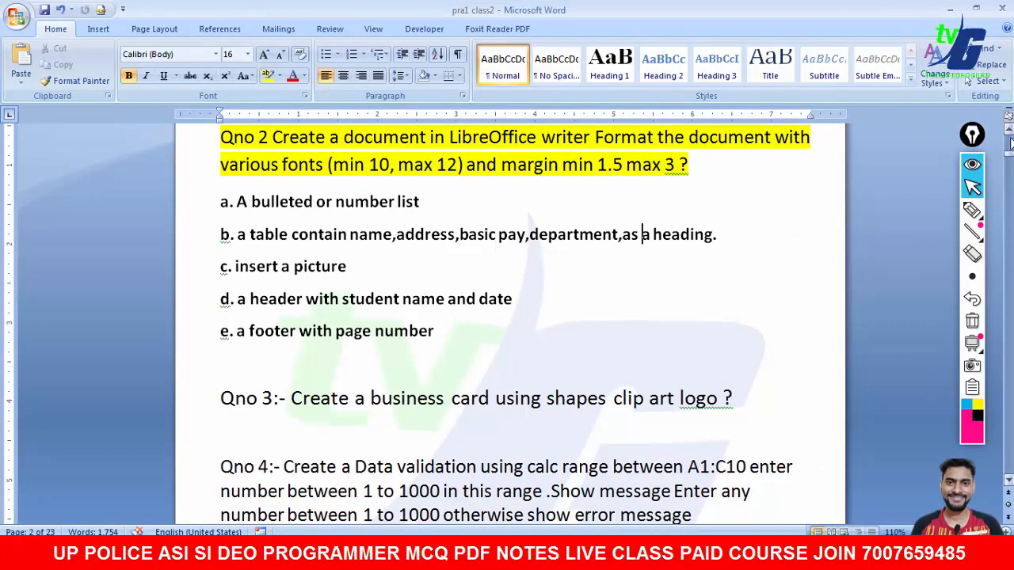
{"action": "left_click", "coordinate": [1008, 129]}
{"action": "left_click_drag", "start_coordinate": [291, 424], "coordinate": [723, 424]}
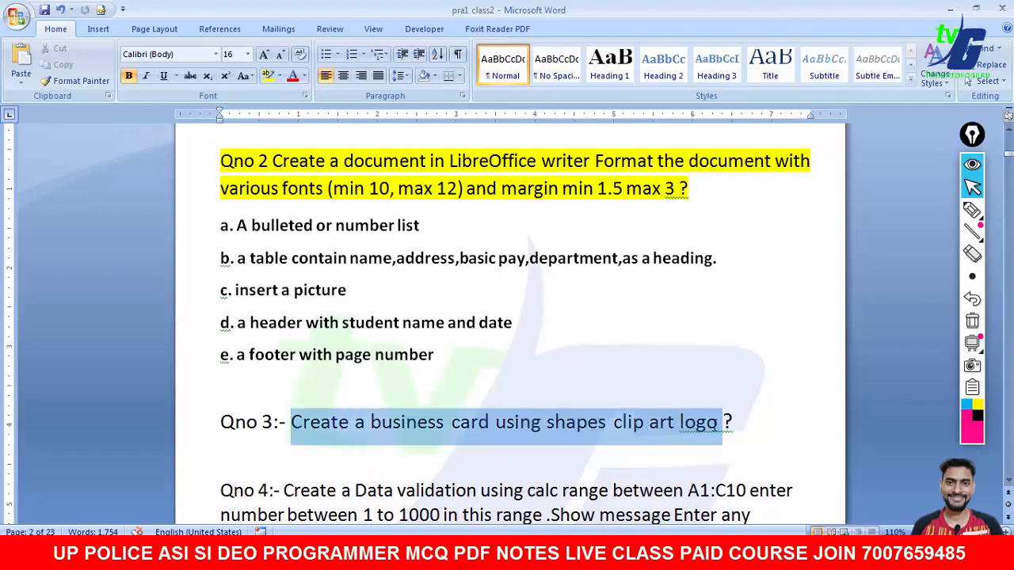
{"action": "left_click", "coordinate": [404, 556]}
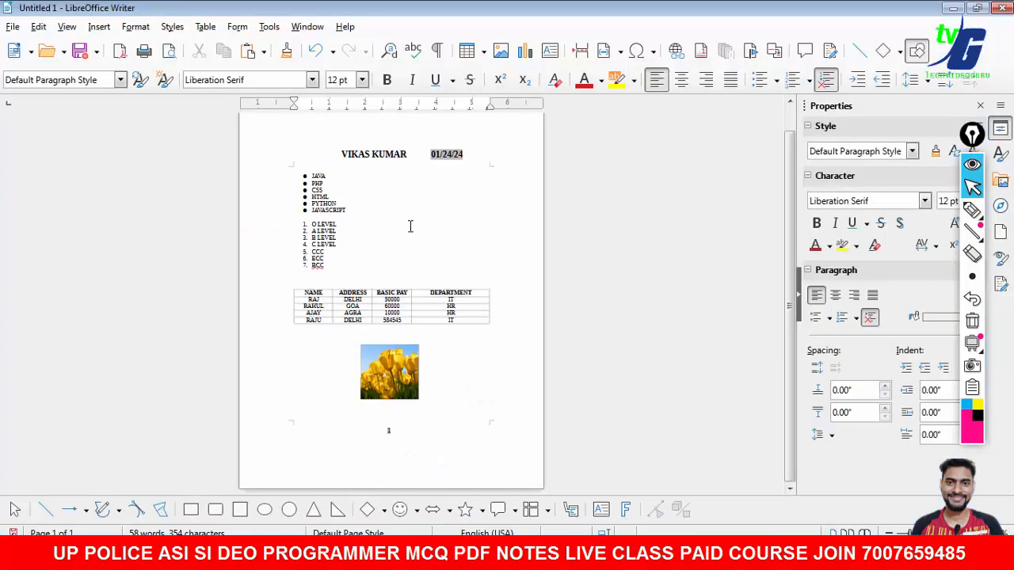
Start a new document and draw a large rounded rectangle in the upper half of the page.
{"action": "left_click", "coordinate": [24, 53]}
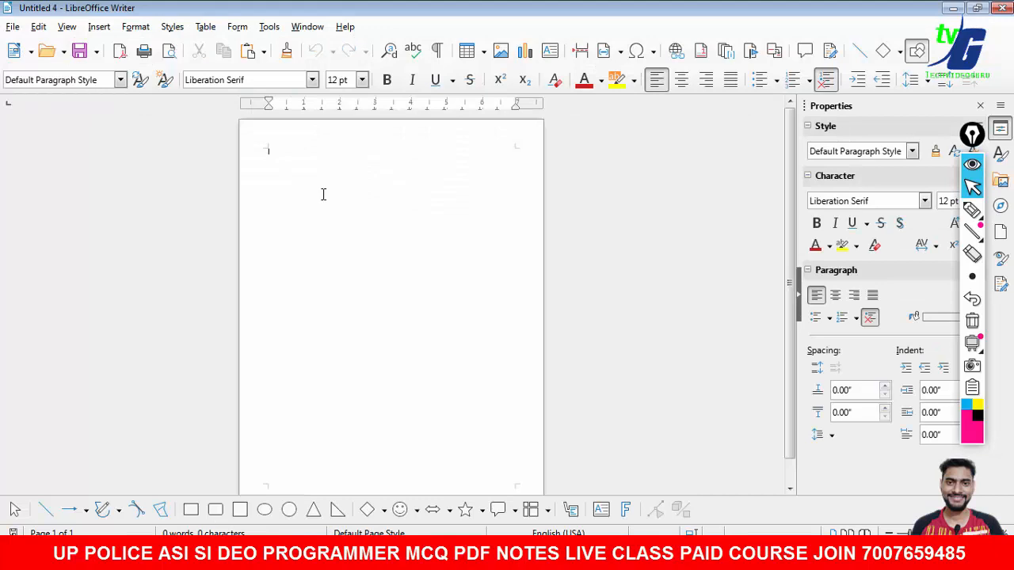
{"action": "left_click", "coordinate": [215, 510]}
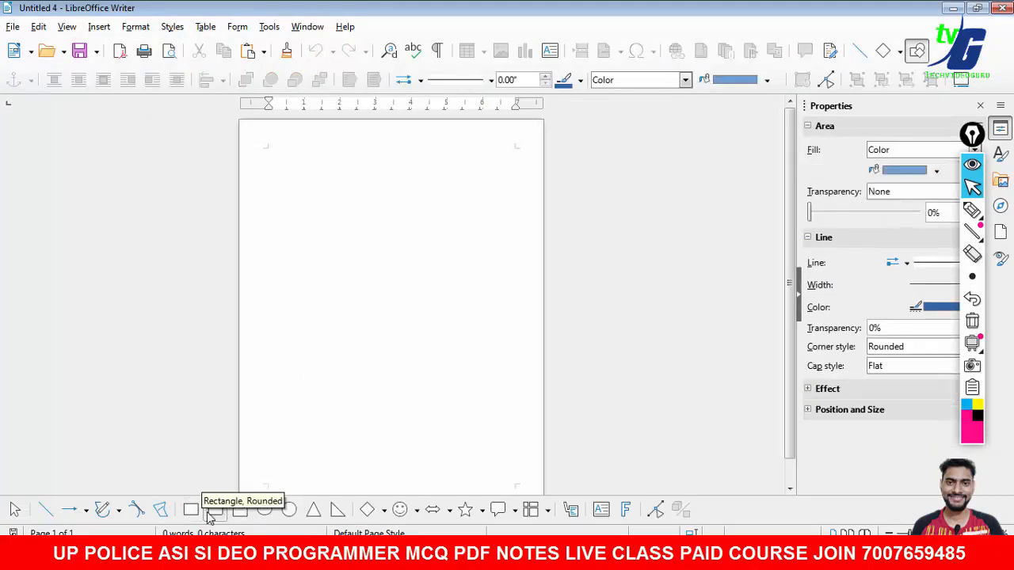
{"action": "mouse_move", "coordinate": [276, 238]}
{"action": "left_mouse_down"}
{"action": "mouse_move", "coordinate": [467, 326]}
{"action": "mouse_move", "coordinate": [518, 365]}
{"action": "left_mouse_up"}
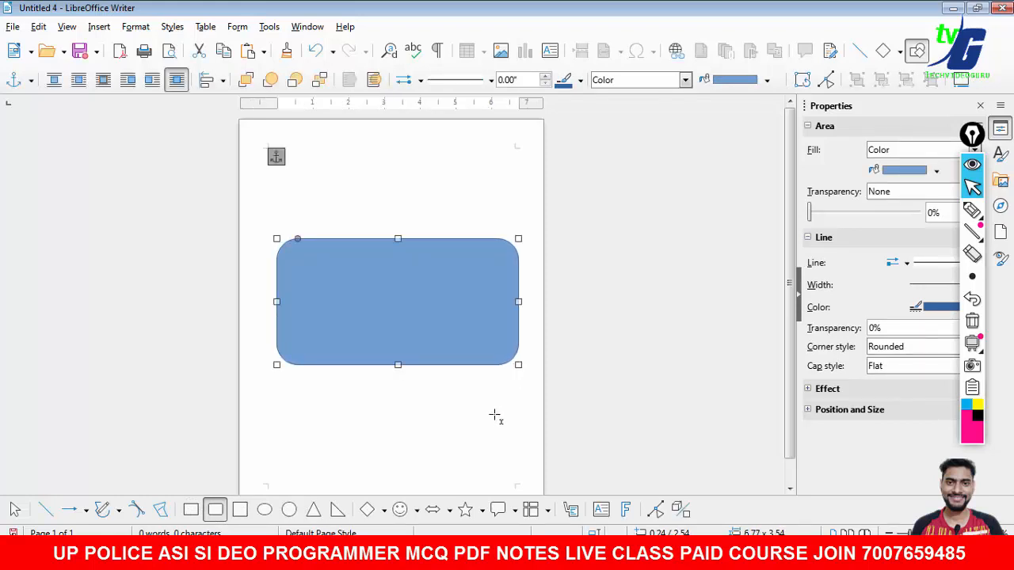
{"action": "left_click", "coordinate": [494, 415]}
Change the rounded rectangle's outline transparency in the sidebar.
{"action": "left_click", "coordinate": [415, 279]}
{"action": "left_click_drag", "start_coordinate": [972, 135], "coordinate": [23, 151]}
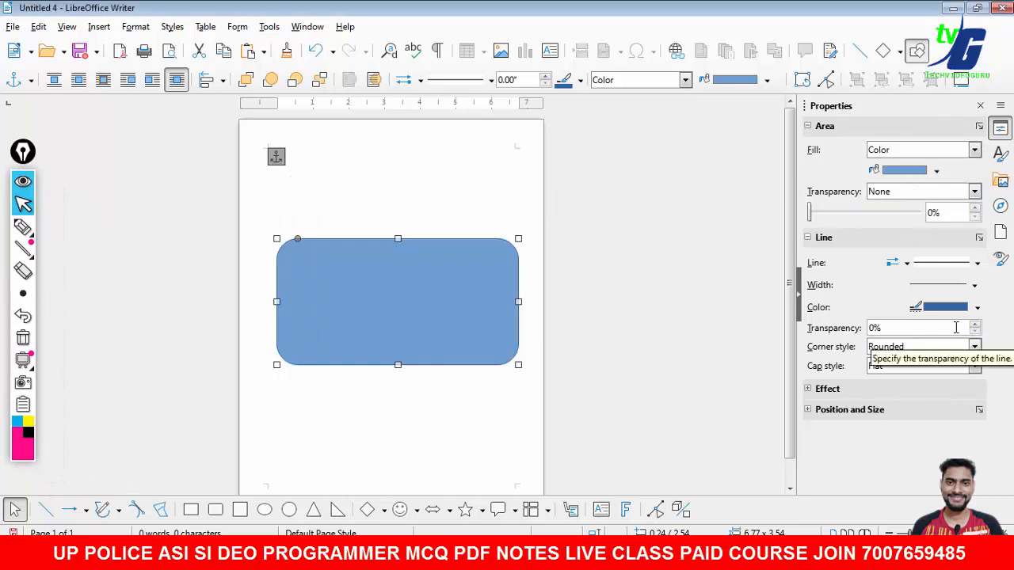
{"action": "left_click_drag", "start_coordinate": [974, 325], "coordinate": [974, 332]}
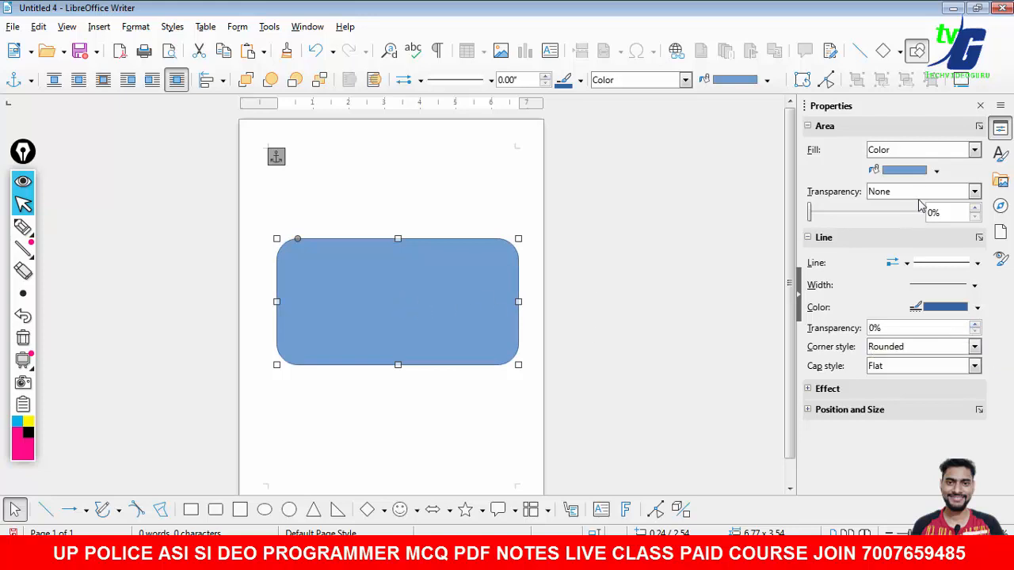
Fill the rounded rectangle with yellow after trying green, grey and light grey.
{"action": "left_click", "coordinate": [935, 171]}
{"action": "left_click", "coordinate": [917, 222]}
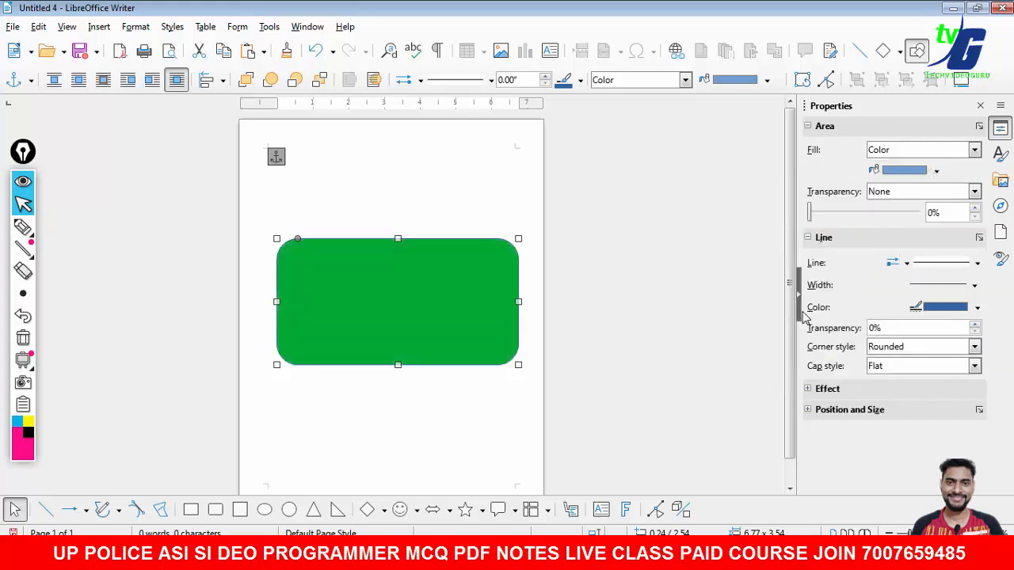
{"action": "left_click", "coordinate": [936, 171]}
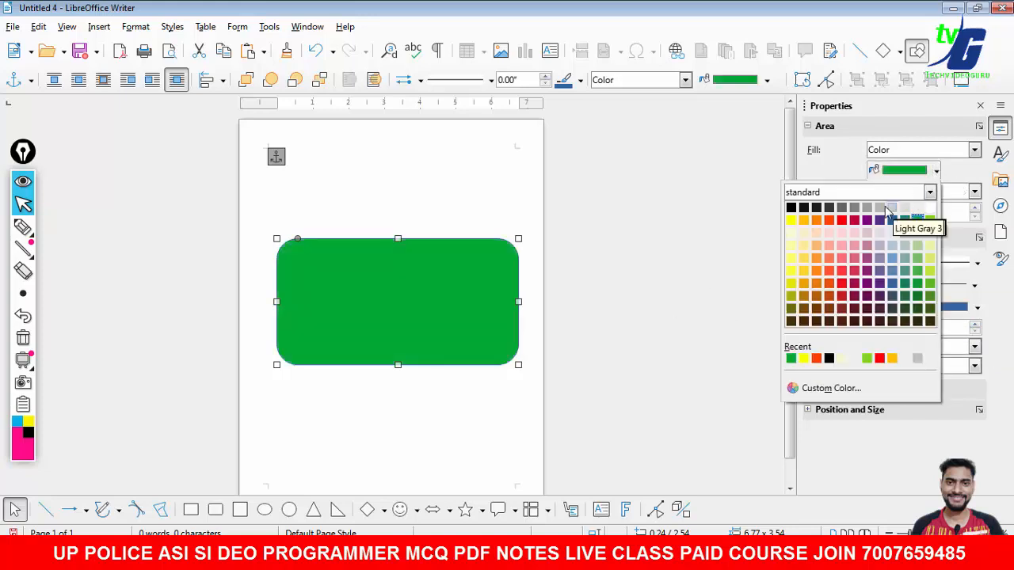
{"action": "left_click", "coordinate": [881, 206]}
{"action": "left_click", "coordinate": [936, 170]}
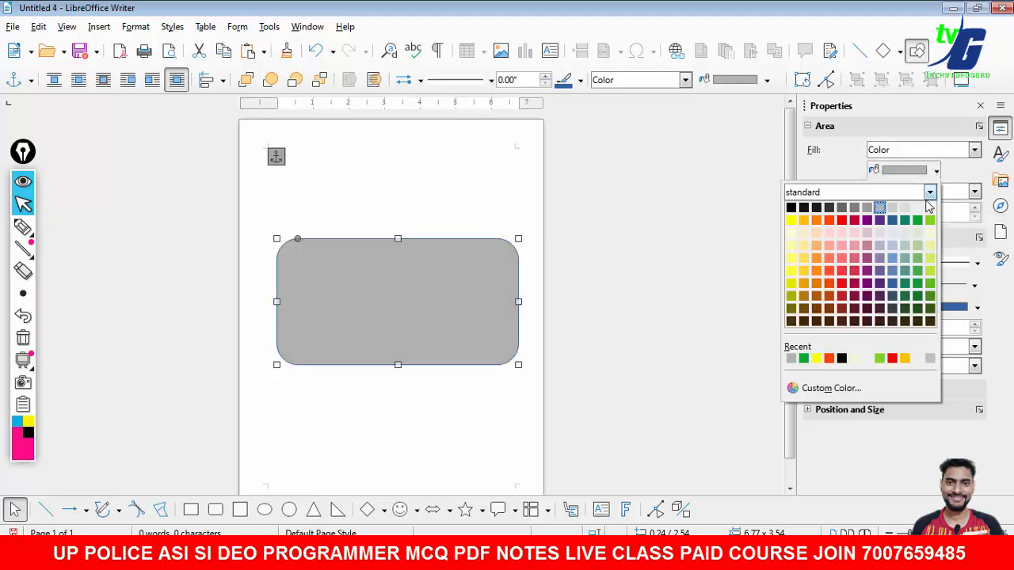
{"action": "left_click", "coordinate": [919, 206]}
{"action": "left_click", "coordinate": [936, 170]}
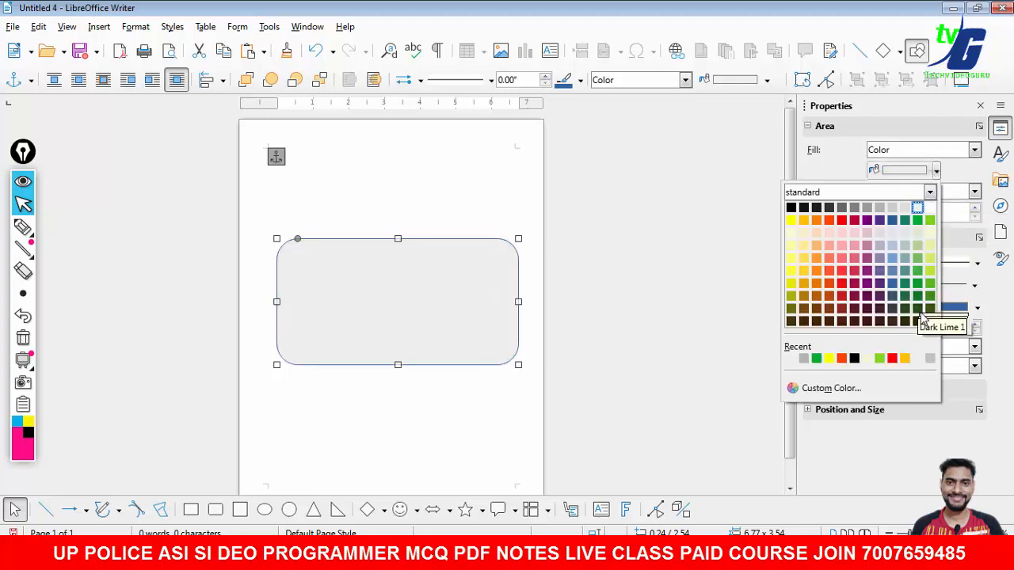
{"action": "left_click", "coordinate": [790, 273]}
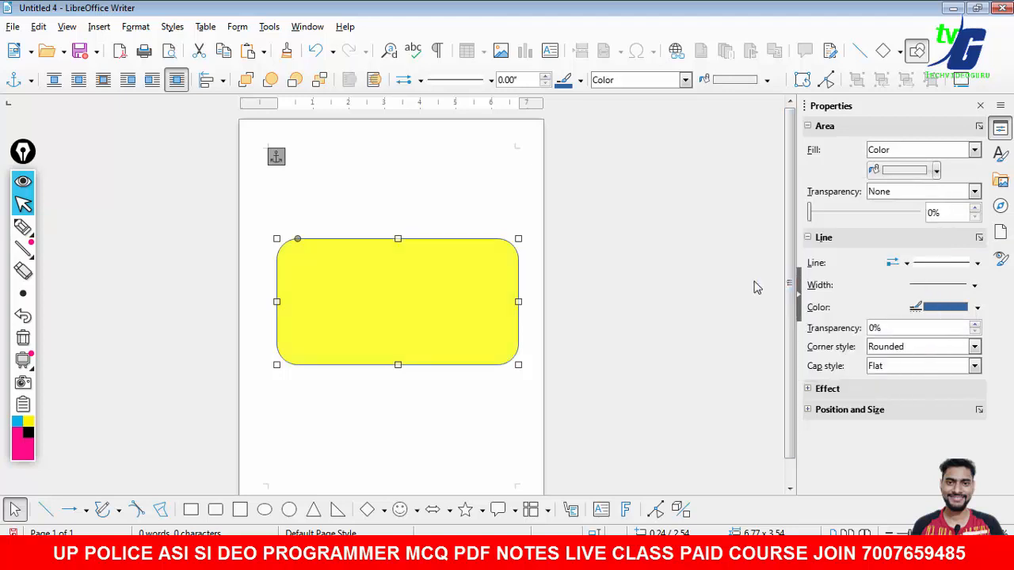
{"action": "left_click", "coordinate": [434, 392]}
Drag the corner-radius handle so the rectangle's corners are only slightly rounded.
{"action": "left_click", "coordinate": [380, 280]}
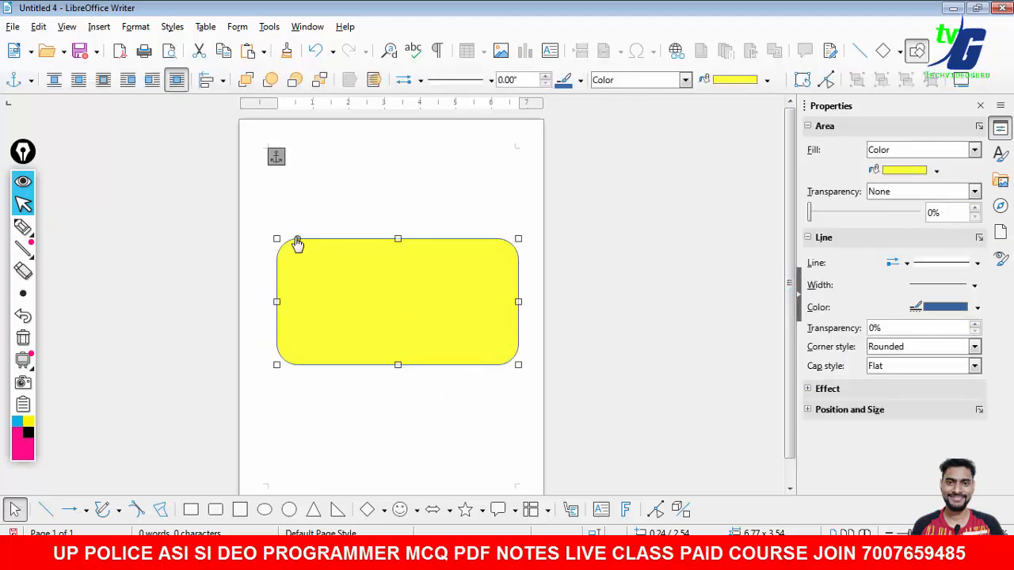
{"action": "left_click_drag", "start_coordinate": [297, 243], "coordinate": [286, 239]}
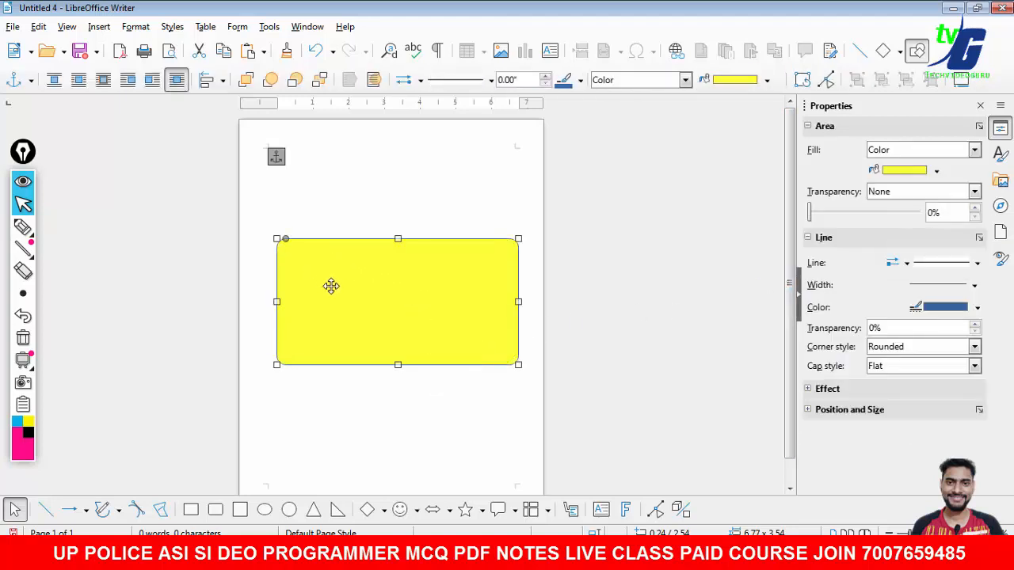
{"action": "left_click", "coordinate": [375, 412]}
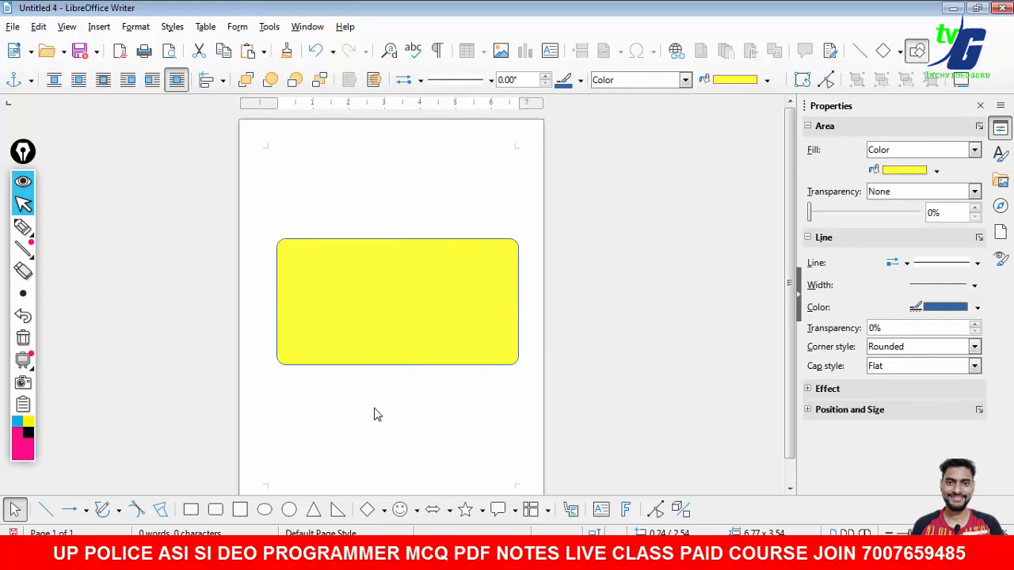
{"action": "left_click", "coordinate": [365, 301]}
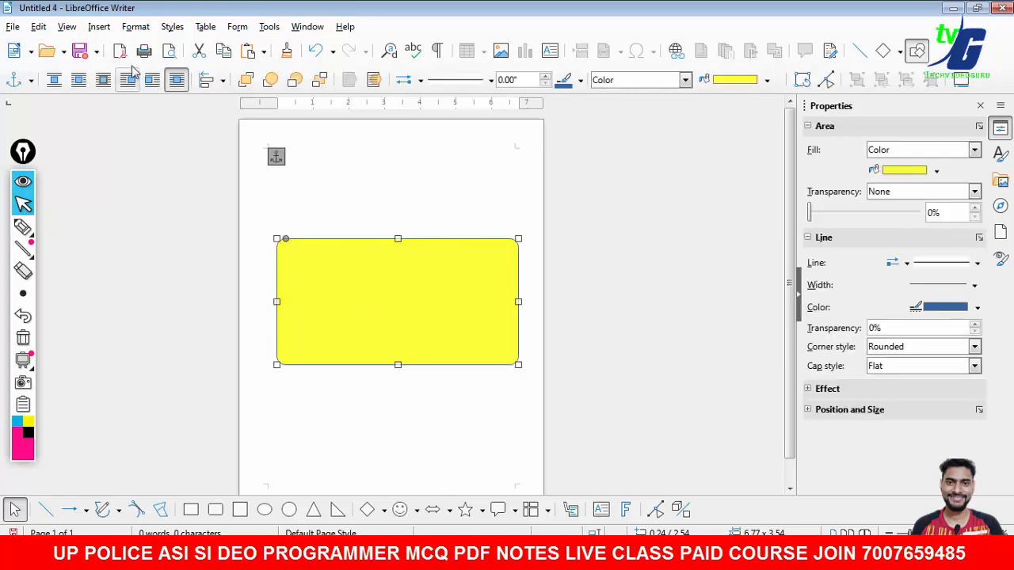
Open the Gallery and switch to the Network clip-art theme.
{"action": "left_click", "coordinate": [99, 27]}
{"action": "mouse_move", "coordinate": [145, 120]}
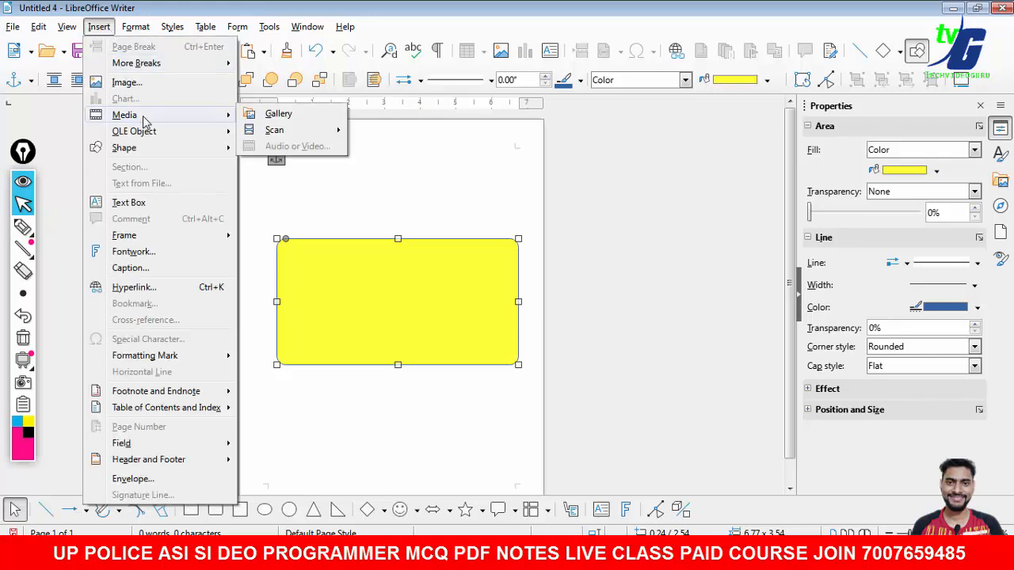
{"action": "left_click", "coordinate": [279, 114]}
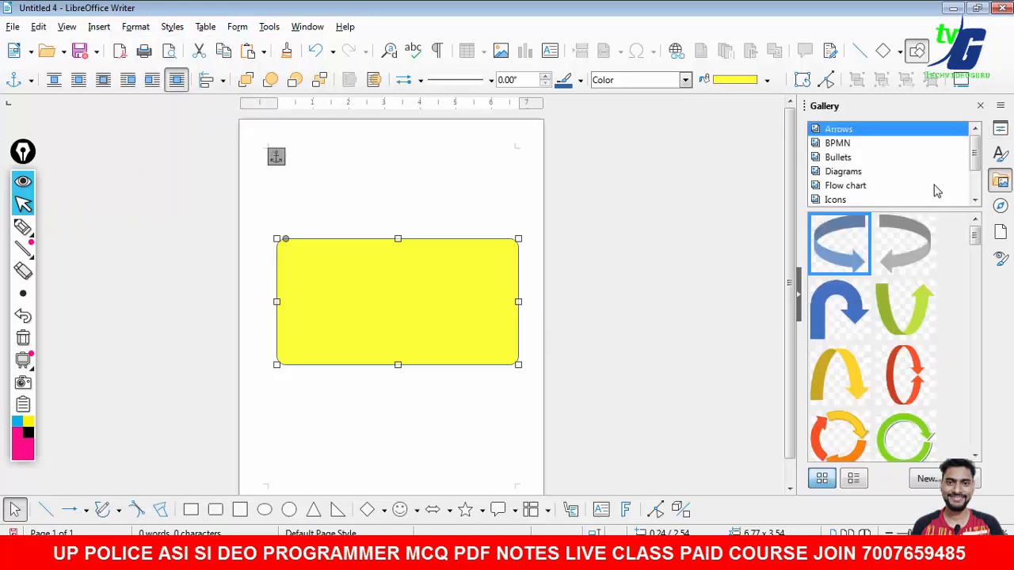
{"action": "left_click_drag", "start_coordinate": [974, 234], "coordinate": [985, 464]}
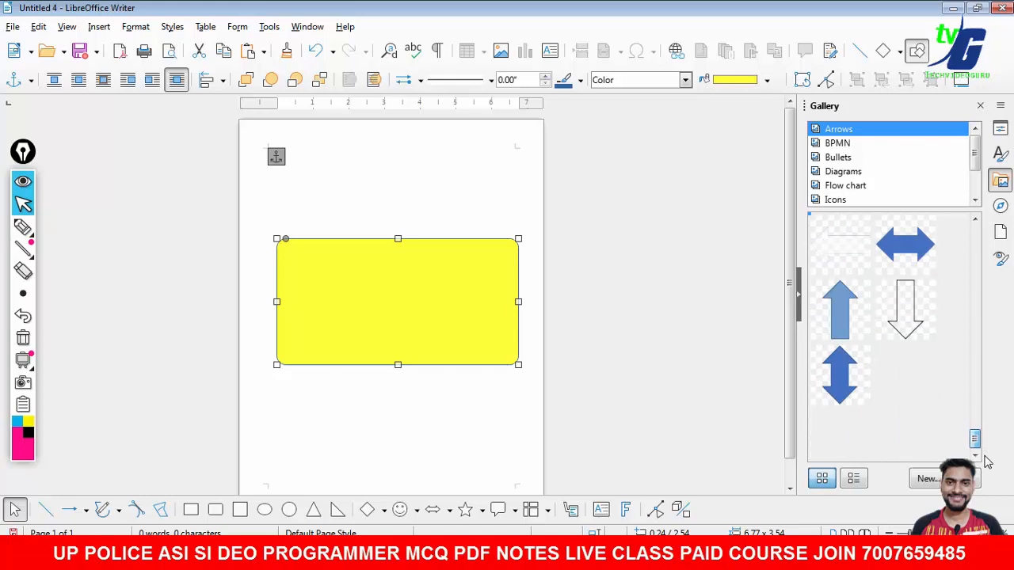
{"action": "left_click", "coordinate": [841, 190]}
{"action": "left_click", "coordinate": [902, 200]}
{"action": "left_click", "coordinate": [865, 198]}
{"action": "left_click", "coordinate": [864, 187]}
{"action": "left_click", "coordinate": [865, 174]}
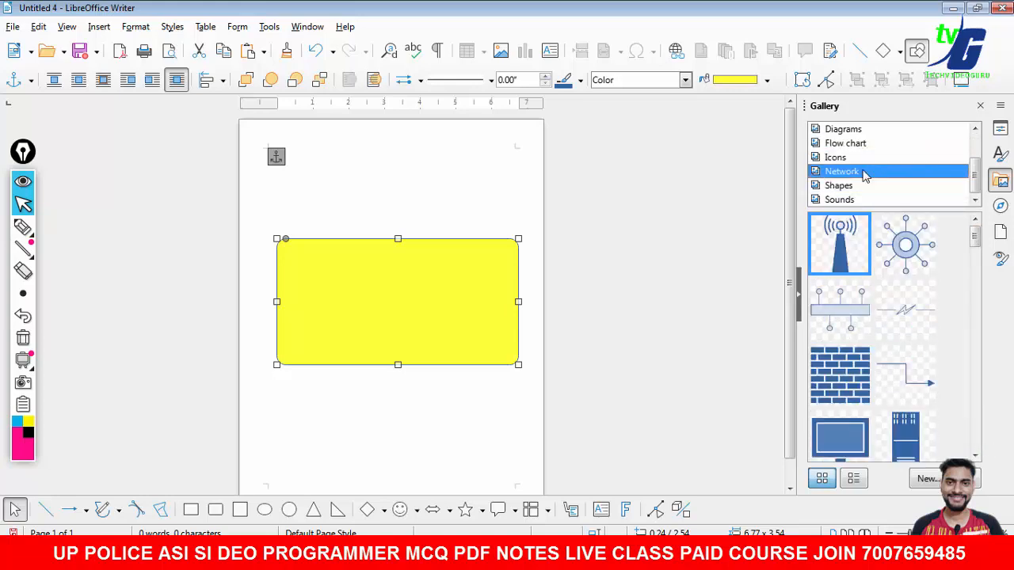
{"action": "left_click", "coordinate": [836, 157]}
{"action": "left_click", "coordinate": [863, 171]}
{"action": "left_click_drag", "start_coordinate": [975, 239], "coordinate": [977, 320]}
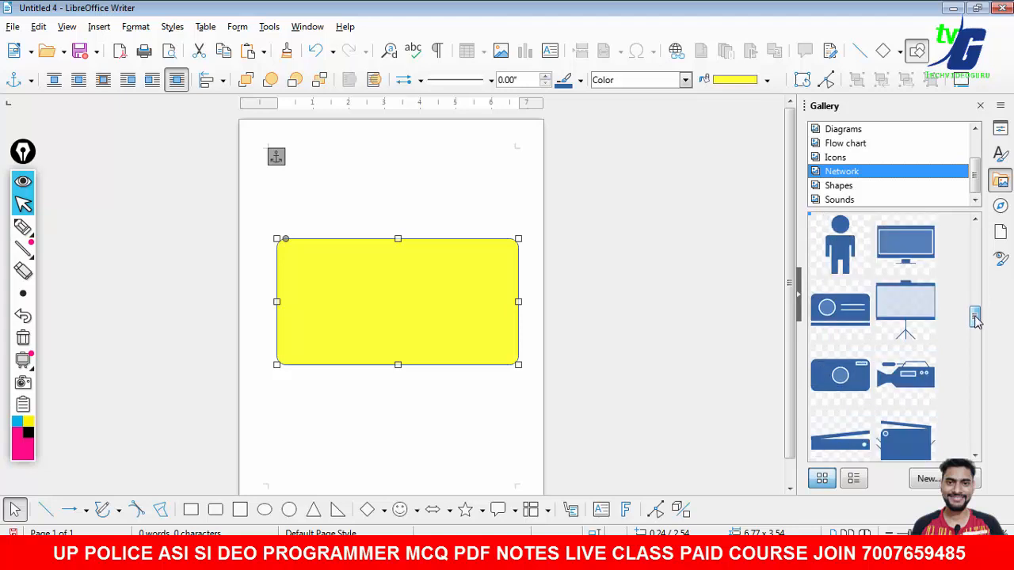
Place the monitor clip-art at the top right of the yellow card.
{"action": "left_click", "coordinate": [905, 241]}
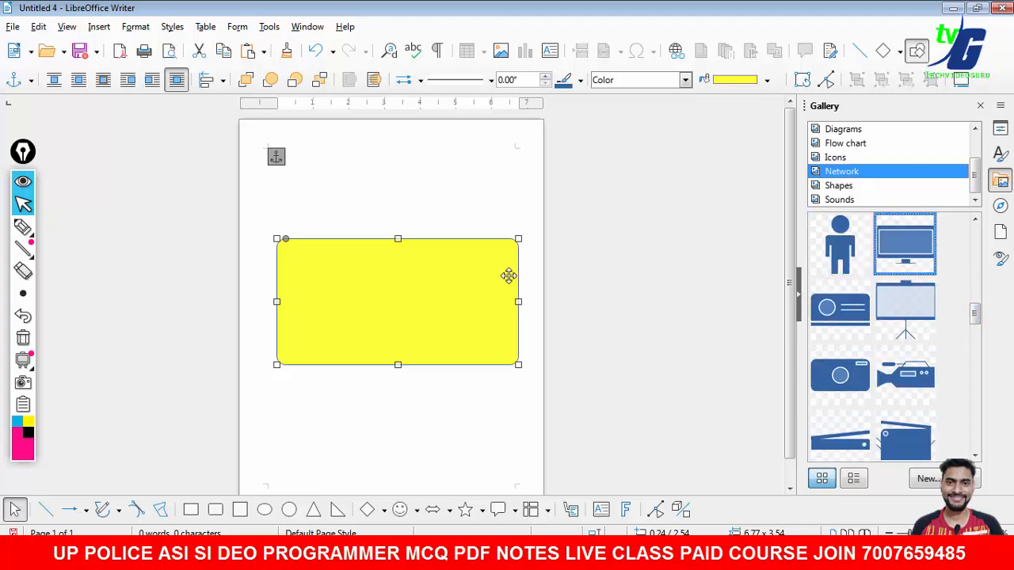
{"action": "left_click_drag", "start_coordinate": [911, 257], "coordinate": [594, 308]}
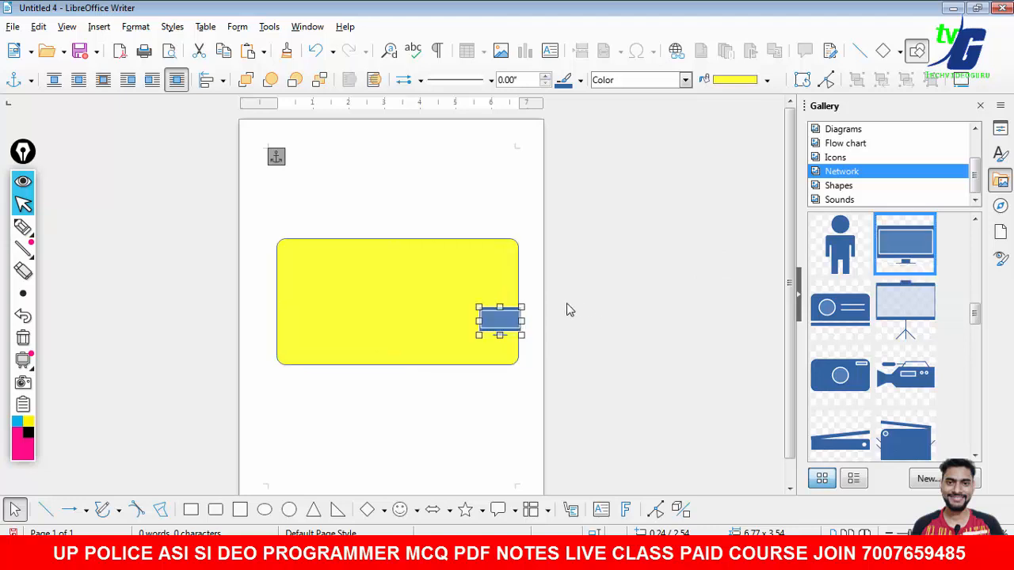
{"action": "left_click_drag", "start_coordinate": [494, 319], "coordinate": [482, 304]}
{"action": "left_click", "coordinate": [618, 312]}
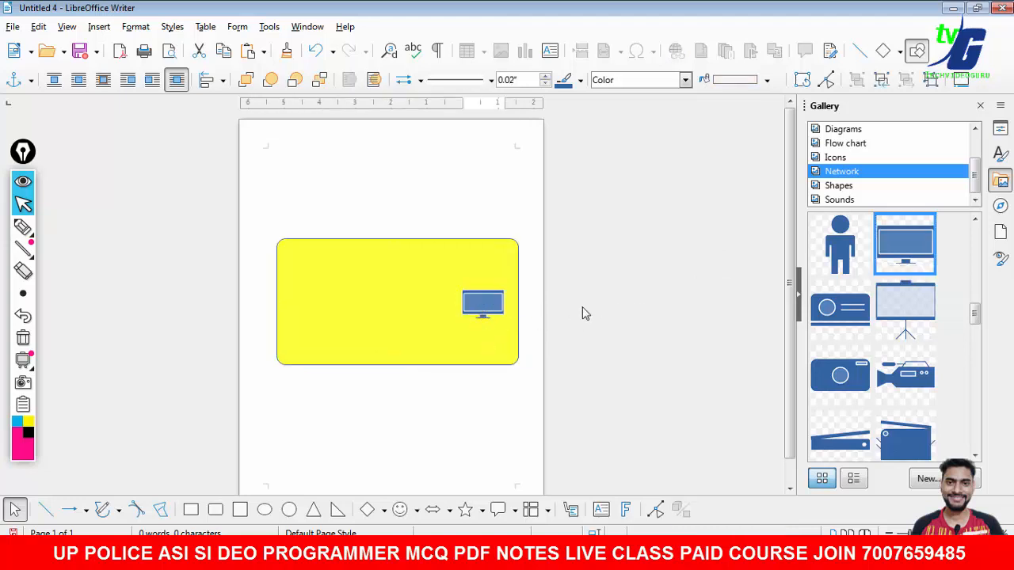
{"action": "left_click", "coordinate": [481, 304]}
{"action": "double_click", "coordinate": [483, 304]}
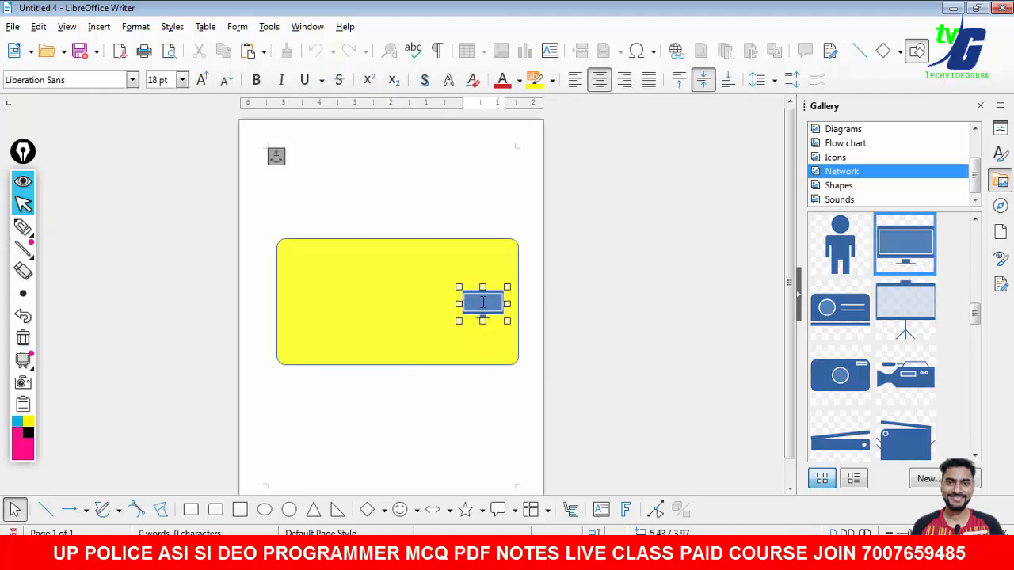
{"action": "left_click", "coordinate": [623, 308]}
{"action": "left_click", "coordinate": [480, 301]}
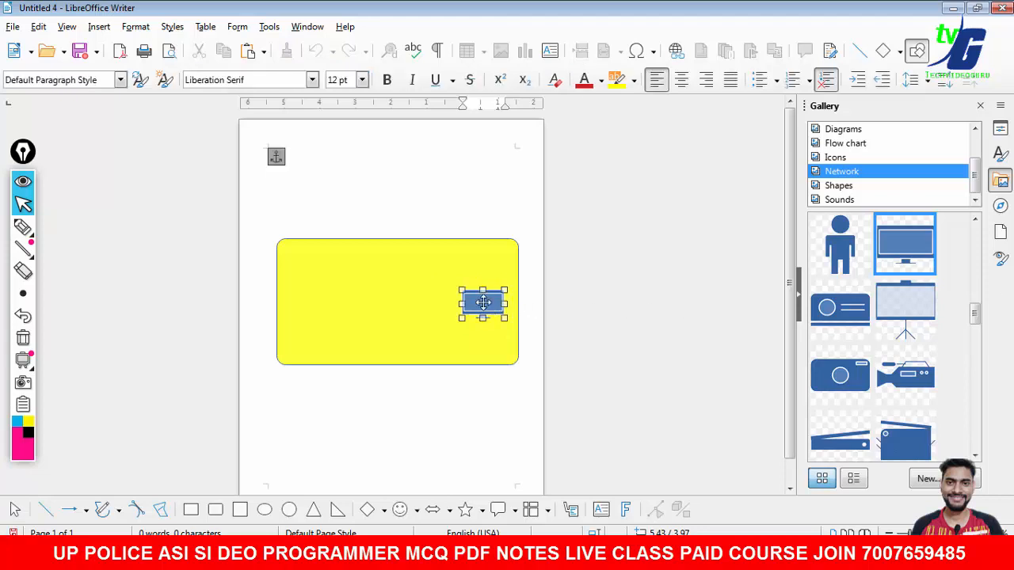
{"action": "left_click_drag", "start_coordinate": [480, 299], "coordinate": [484, 261]}
{"action": "left_click", "coordinate": [595, 293]}
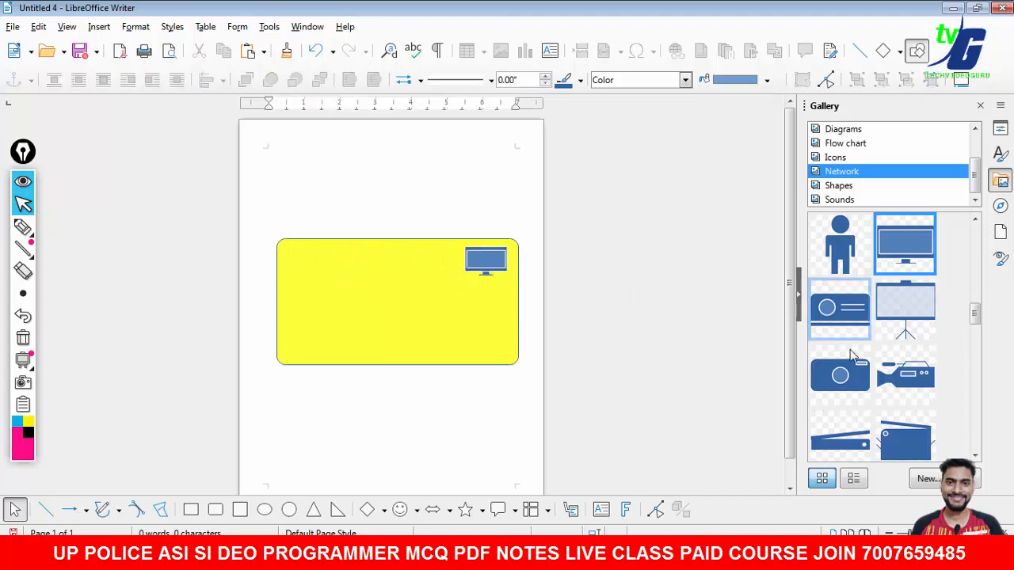
Place the cell-phone clip-art at the lower right of the yellow card.
{"action": "left_click", "coordinate": [975, 220]}
{"action": "left_click", "coordinate": [975, 220]}
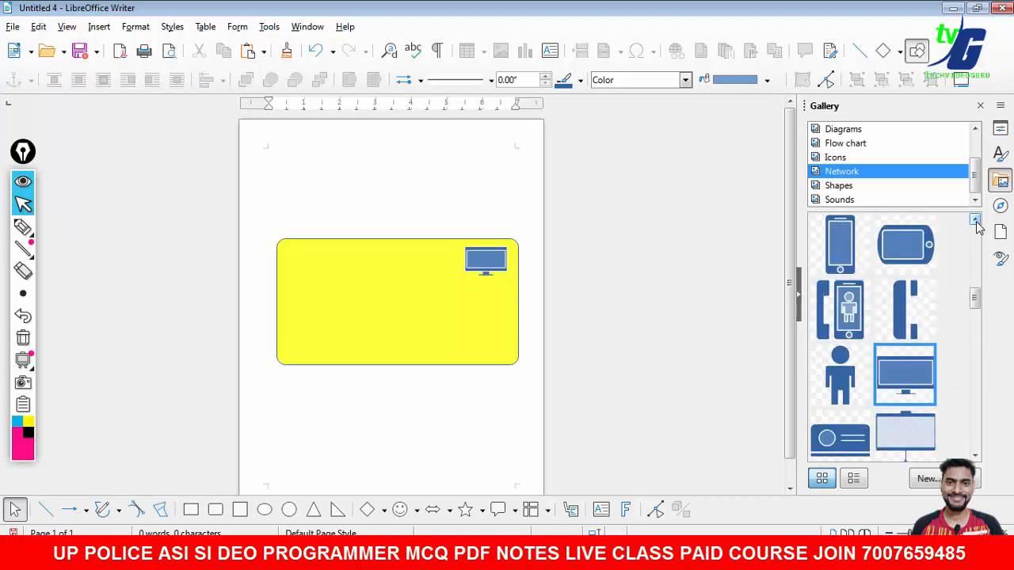
{"action": "left_click", "coordinate": [975, 220]}
{"action": "left_click_drag", "start_coordinate": [928, 255], "coordinate": [499, 298]}
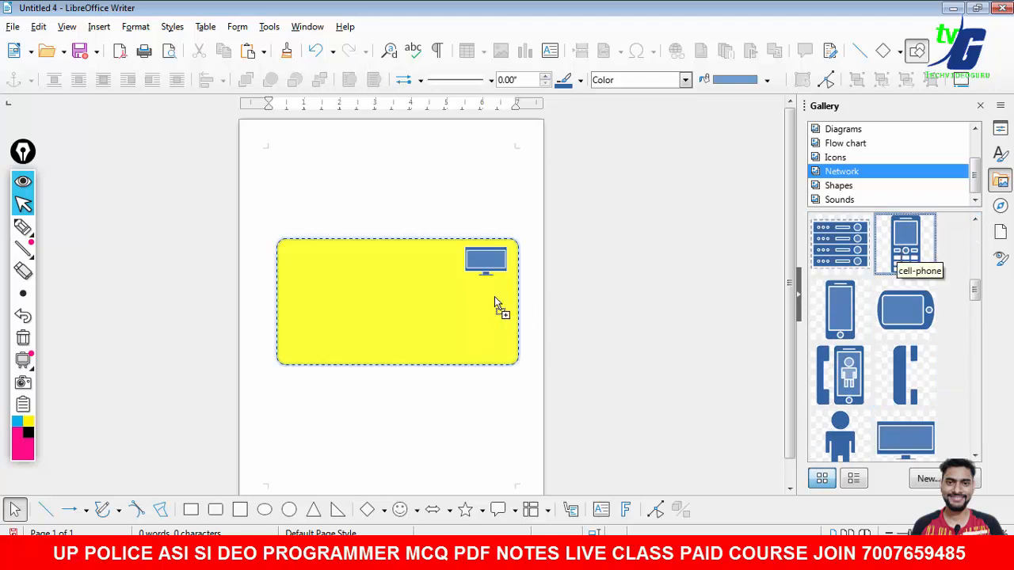
{"action": "left_click_drag", "start_coordinate": [309, 346], "coordinate": [485, 342]}
{"action": "left_click", "coordinate": [400, 428]}
{"action": "left_click", "coordinate": [317, 360]}
{"action": "left_click", "coordinate": [600, 358]}
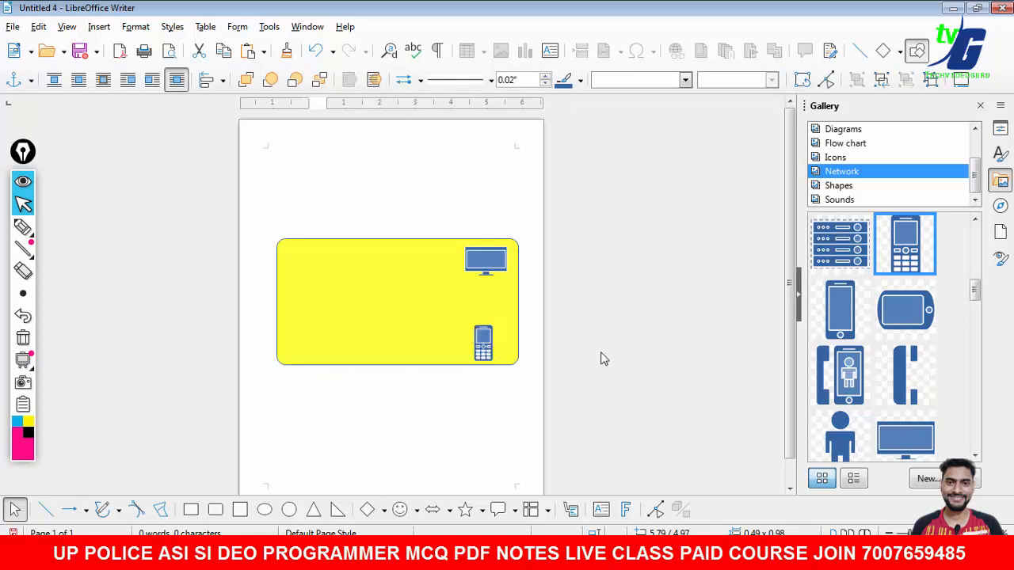
Type GAMING PC HUB inside the yellow card and zoom in on it.
{"action": "right_click", "coordinate": [343, 258]}
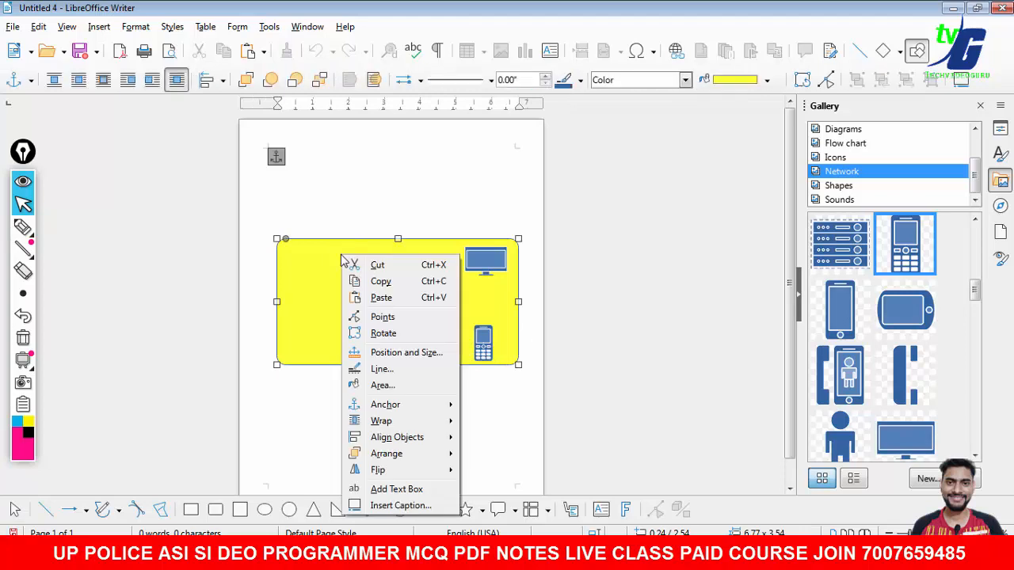
{"action": "left_click", "coordinate": [316, 252]}
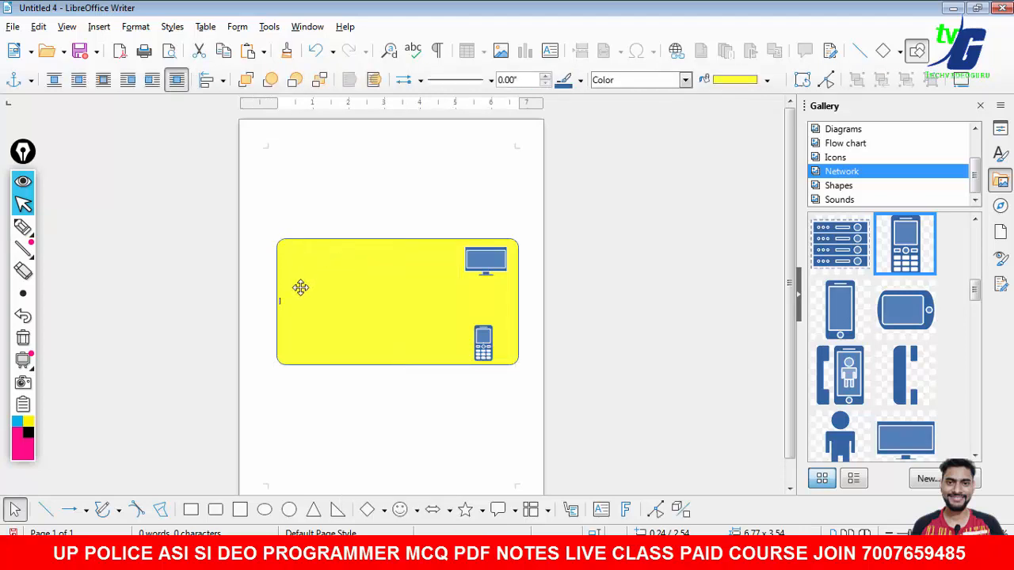
{"action": "left_click", "coordinate": [327, 299]}
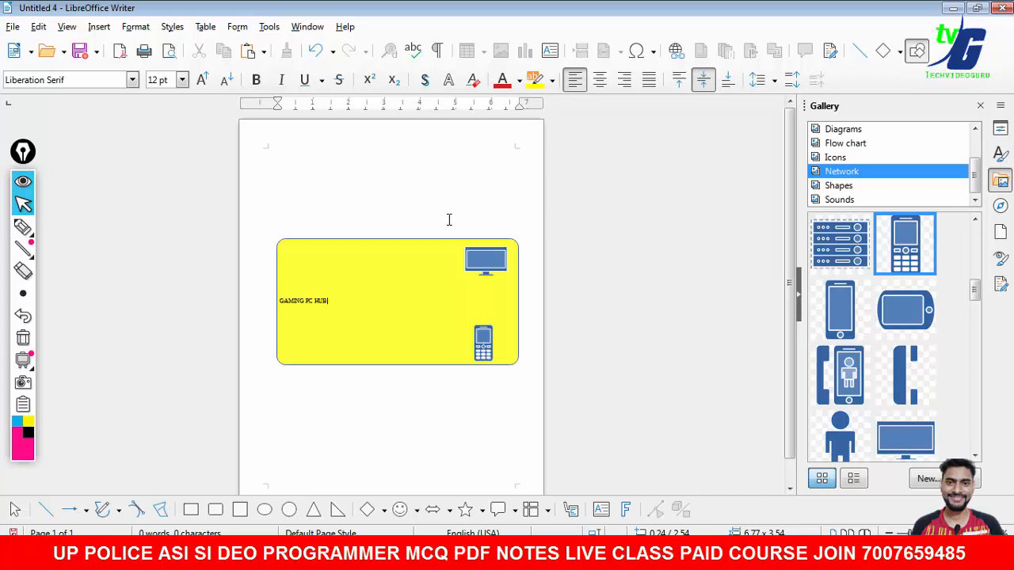
{"action": "left_click", "coordinate": [978, 533]}
{"action": "left_click", "coordinate": [977, 533]}
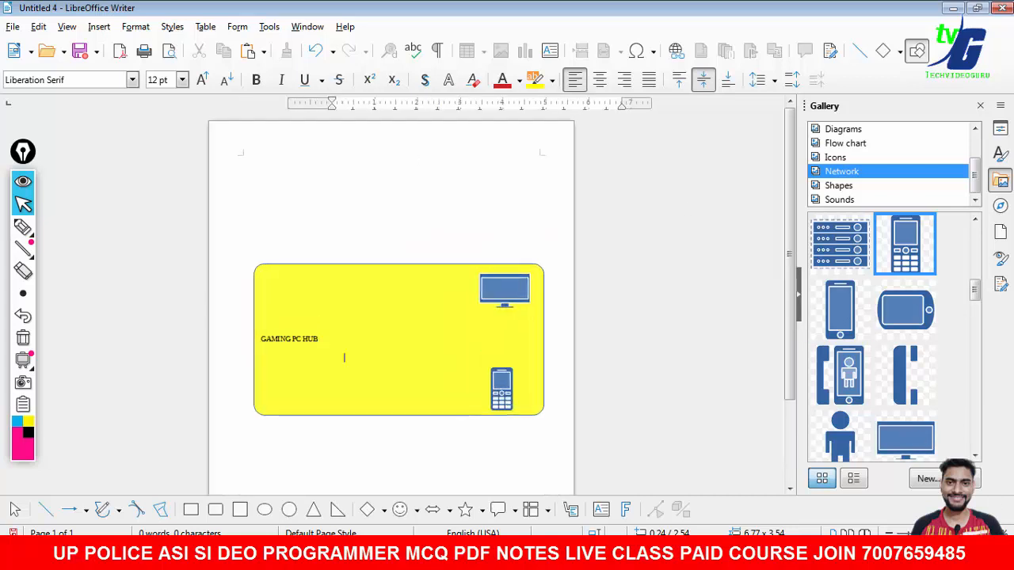
{"action": "left_click", "coordinate": [977, 532]}
{"action": "left_click", "coordinate": [977, 532]}
{"action": "left_click_drag", "start_coordinate": [794, 198], "coordinate": [792, 294]}
Make the GAMING PC HUB text bold, italic and 20 pt.
{"action": "left_click_drag", "start_coordinate": [300, 247], "coordinate": [229, 247]}
{"action": "left_click", "coordinate": [255, 80]}
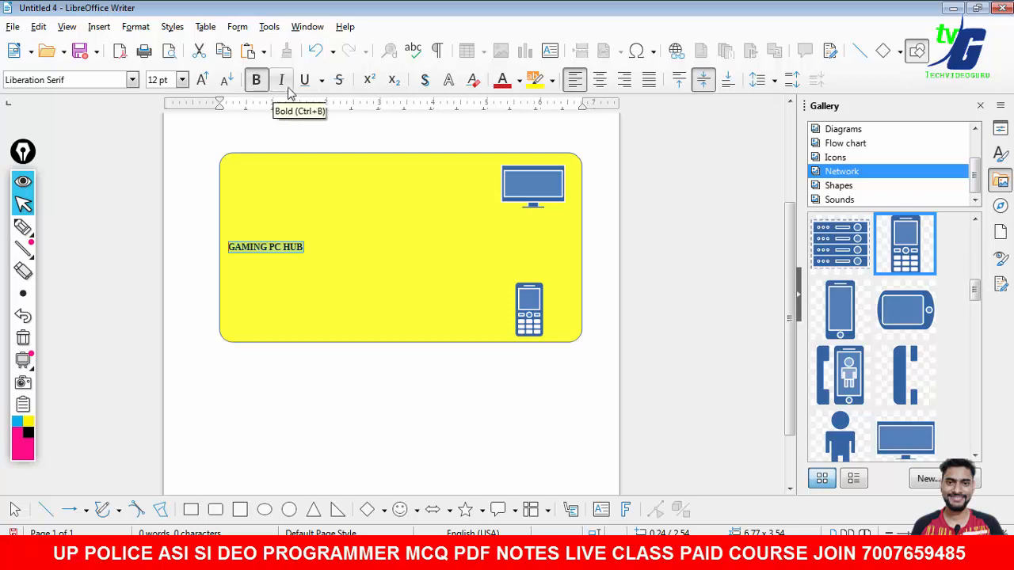
{"action": "left_click", "coordinate": [281, 81]}
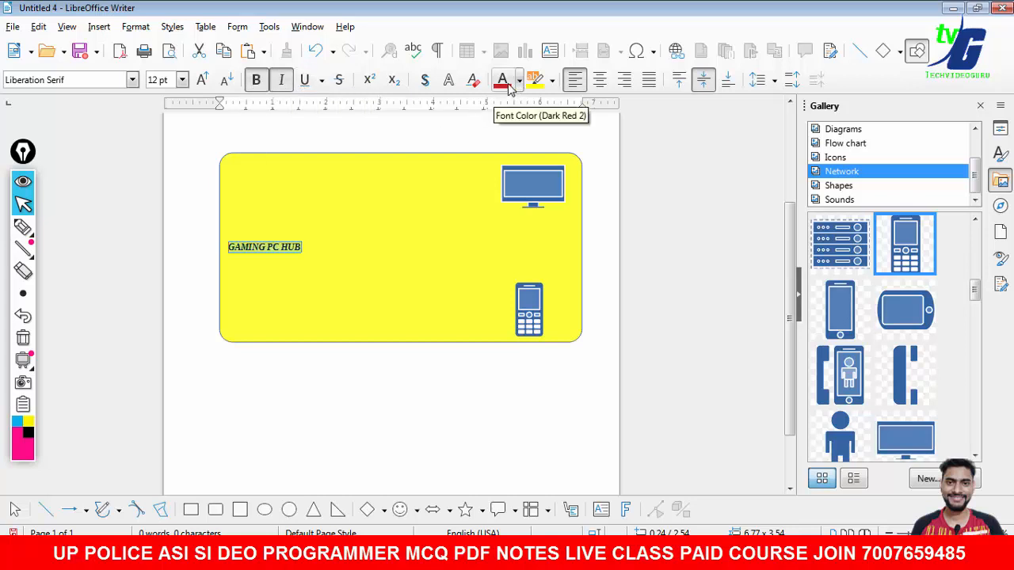
{"action": "left_click", "coordinate": [204, 80]}
{"action": "left_click", "coordinate": [203, 80]}
{"action": "left_click", "coordinate": [204, 80]}
{"action": "left_click", "coordinate": [203, 80]}
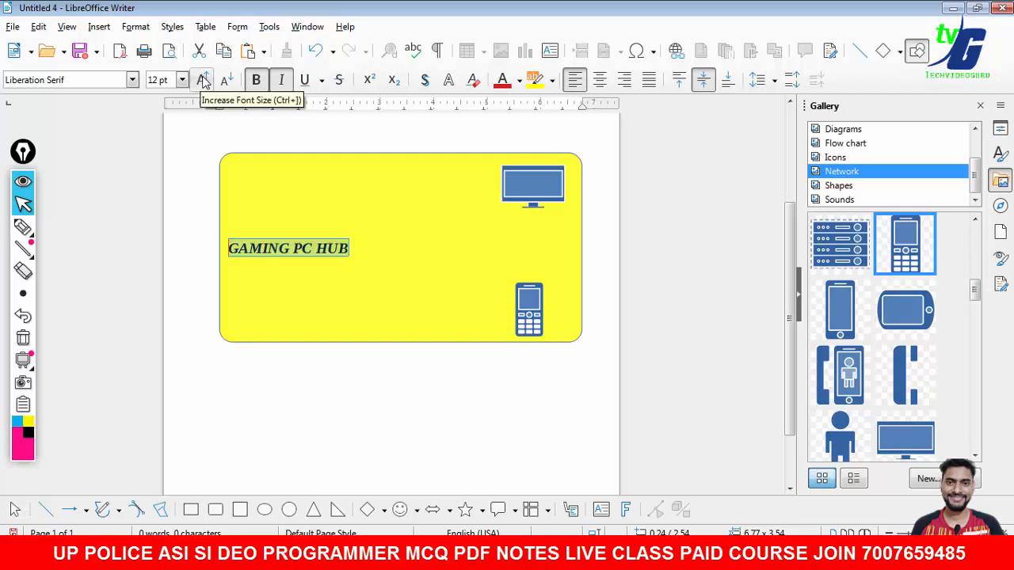
Add two blank lines to lift the heading toward the card's top left, then finish editing.
{"action": "left_click", "coordinate": [230, 251]}
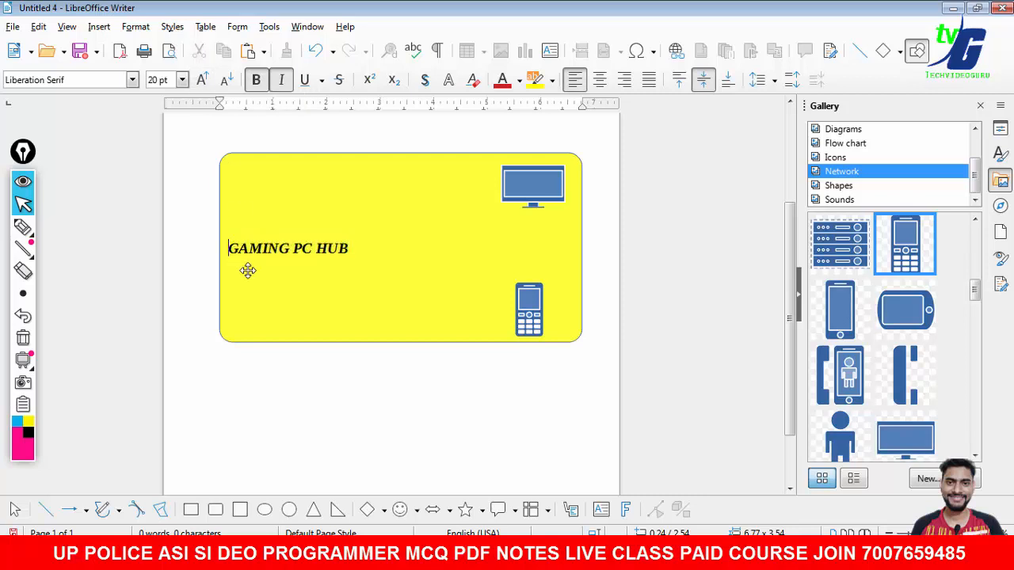
{"action": "key", "text": "Return"}
{"action": "key", "text": "Return"}
{"action": "key", "text": "Return"}
{"action": "key", "text": "Return"}
{"action": "key", "text": "Return"}
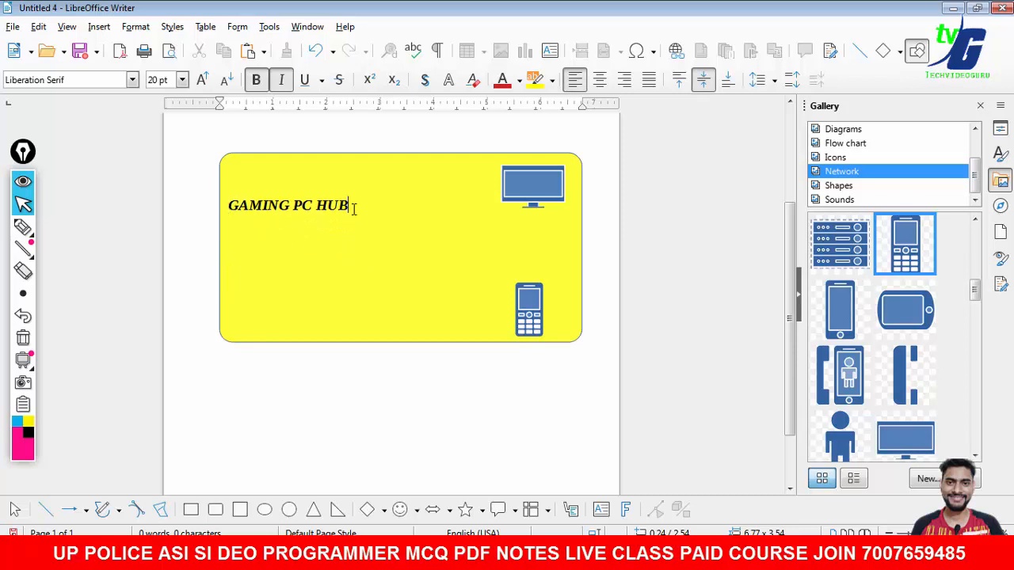
{"action": "key", "text": "Return"}
{"action": "key", "text": "Return"}
{"action": "key", "text": "Escape"}
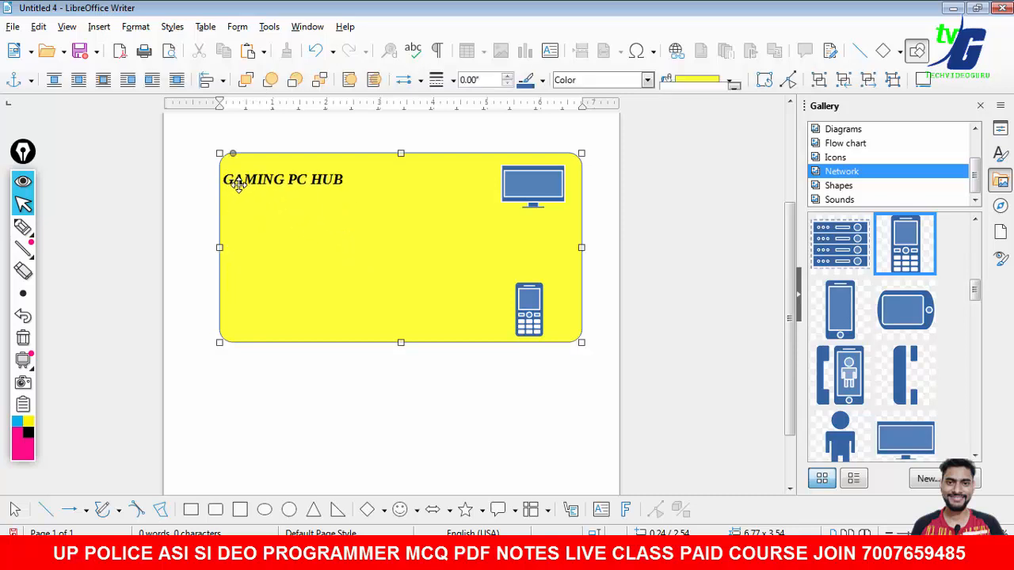
{"action": "left_click", "coordinate": [192, 293]}
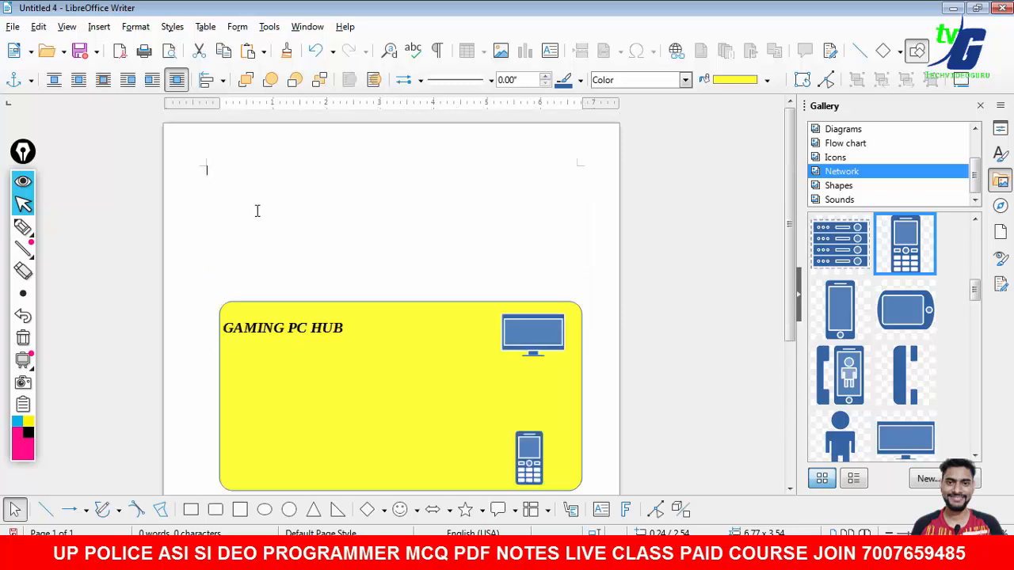
{"action": "left_click", "coordinate": [254, 329]}
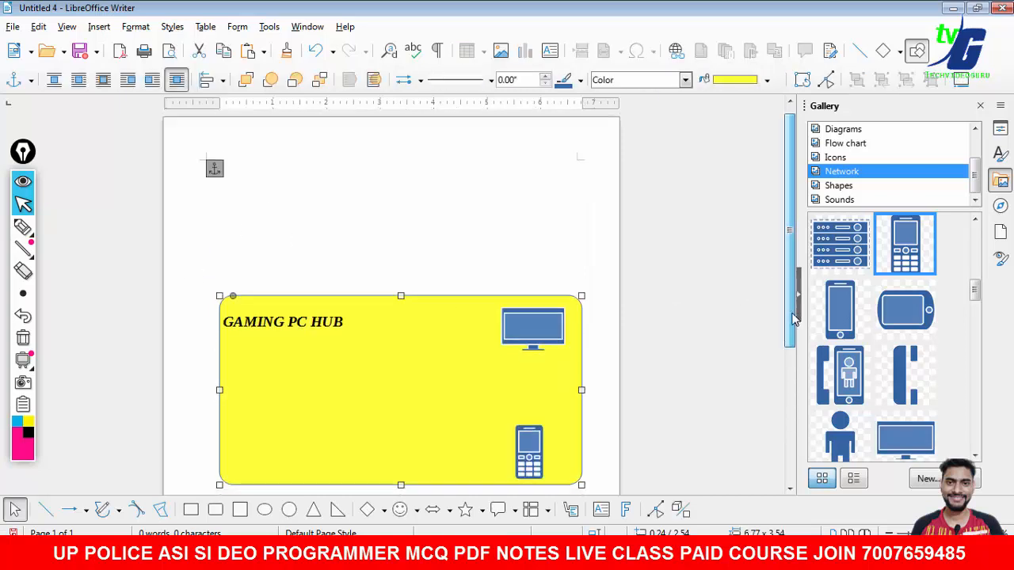
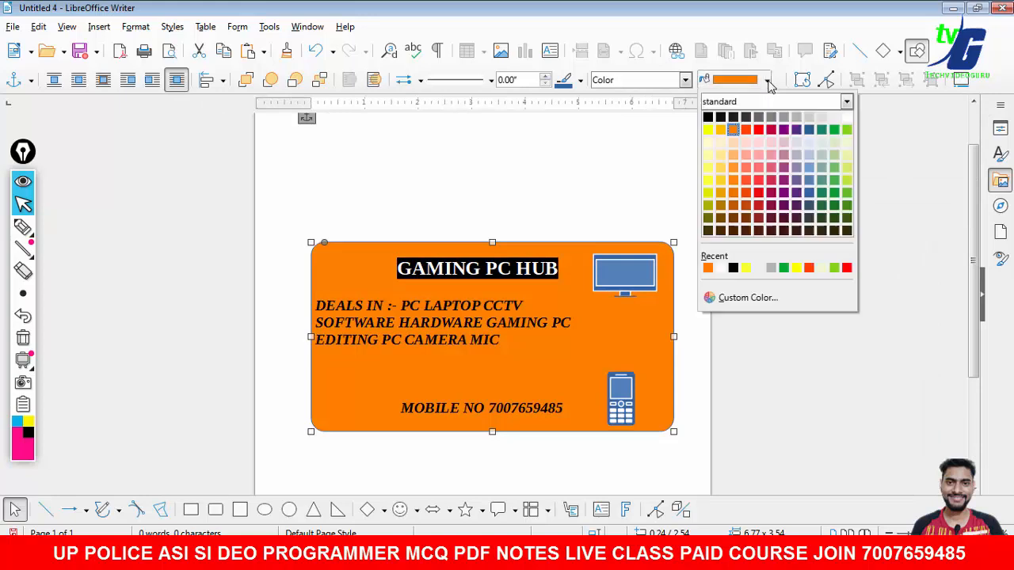
Change the GAMING PC HUB card's fill colour to yellow and deselect the card.
{"action": "left_click", "coordinate": [729, 129]}
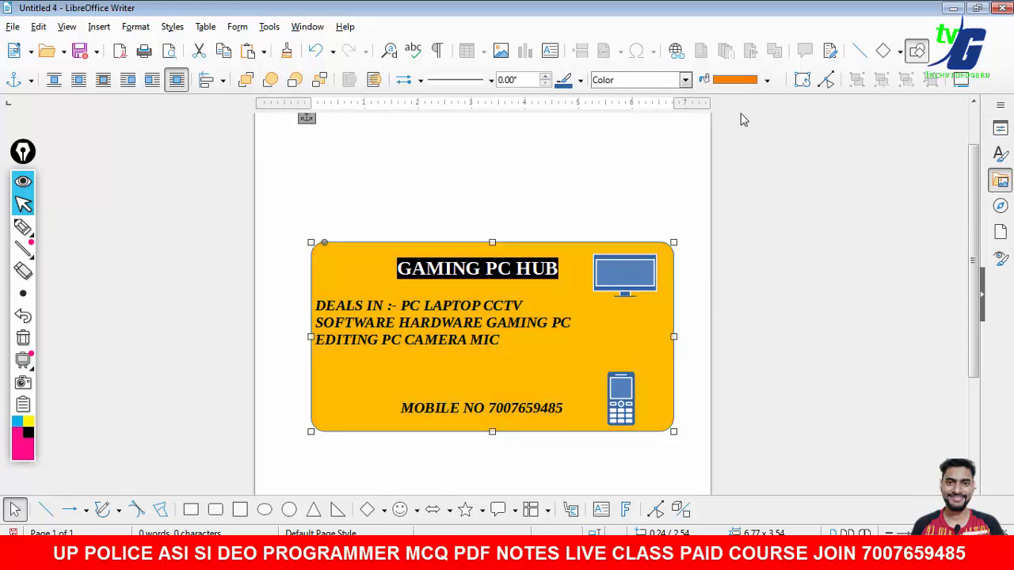
{"action": "left_click", "coordinate": [766, 81]}
{"action": "left_click", "coordinate": [708, 195]}
{"action": "scroll", "coordinate": [710, 306], "scroll_direction": "up", "scroll_amount": 1}
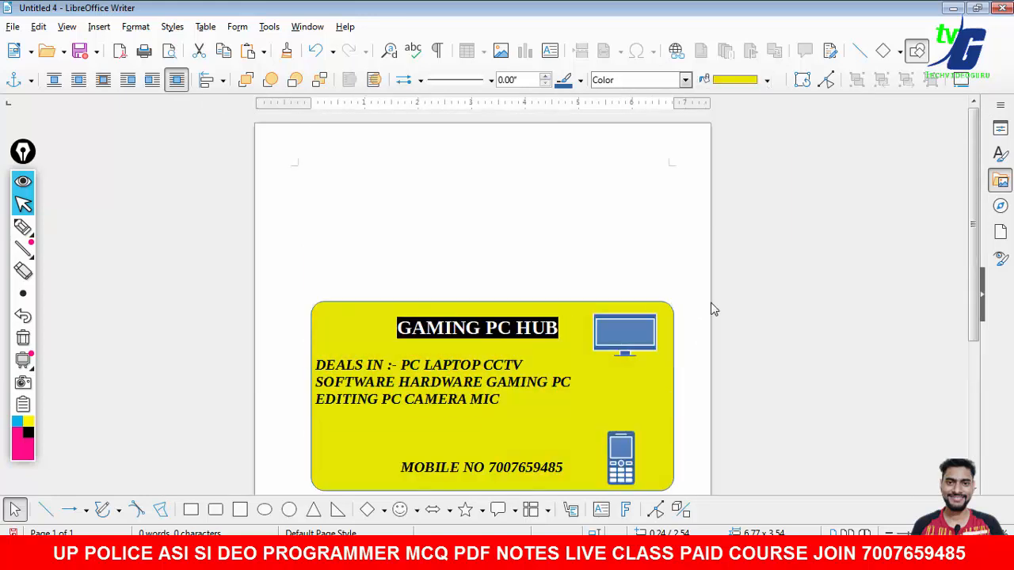
{"action": "left_click", "coordinate": [788, 308]}
In the Word questions document, select the Qno 3 business-card question line.
{"action": "left_click_drag", "start_coordinate": [976, 292], "coordinate": [973, 358]}
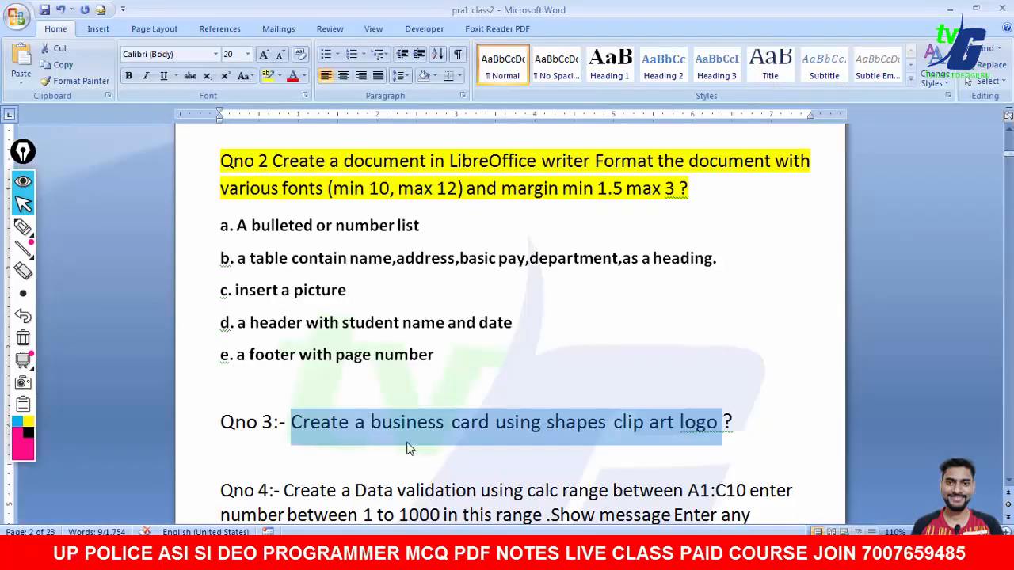
{"action": "left_click", "coordinate": [408, 448]}
{"action": "left_click_drag", "start_coordinate": [222, 422], "coordinate": [730, 432]}
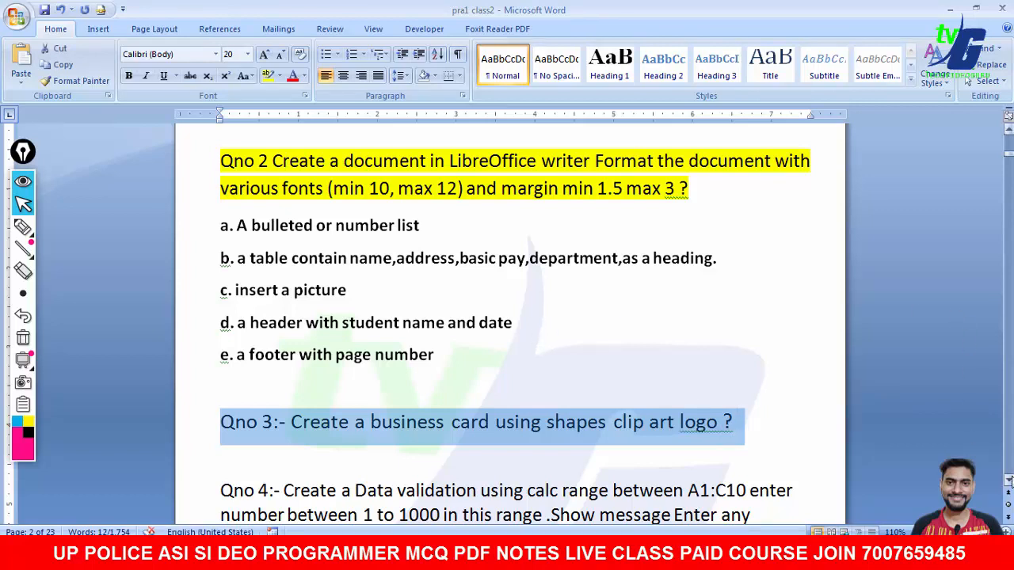
Scroll the Word document down to show the whole Qno 4 data-validation question.
{"action": "left_click", "coordinate": [1008, 481]}
{"action": "left_click", "coordinate": [1008, 480]}
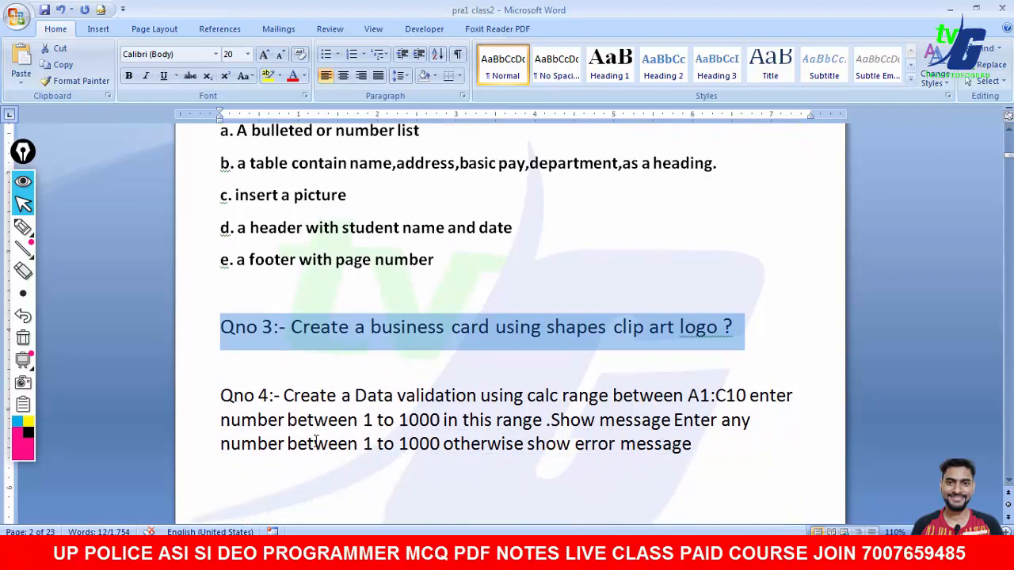
{"action": "left_click_drag", "start_coordinate": [217, 398], "coordinate": [673, 464]}
{"action": "left_click", "coordinate": [489, 461]}
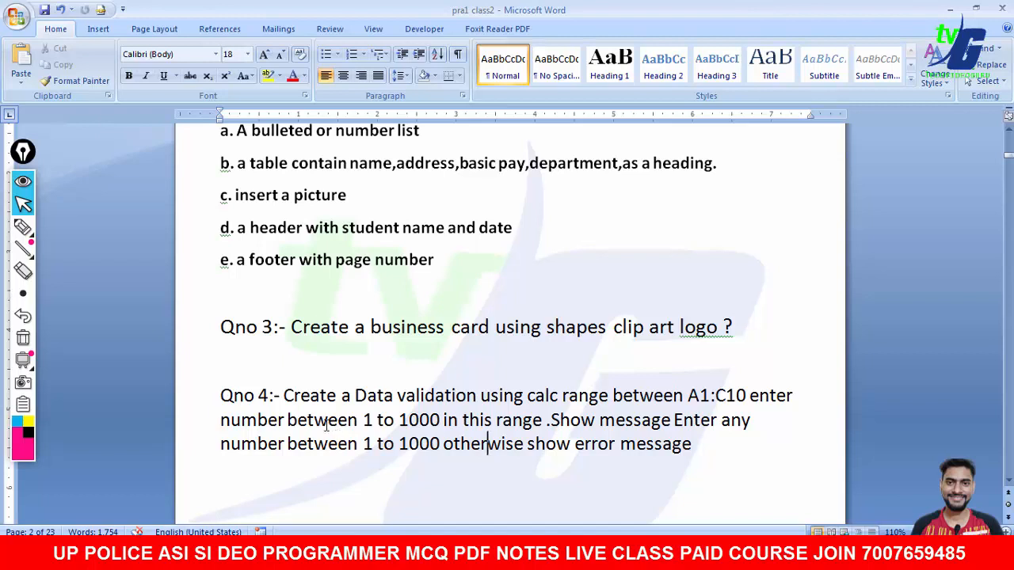
Underline '1 to 1000', the input message and the error-message requirement in Qno 4, then erase the marks.
{"action": "left_click", "coordinate": [22, 227]}
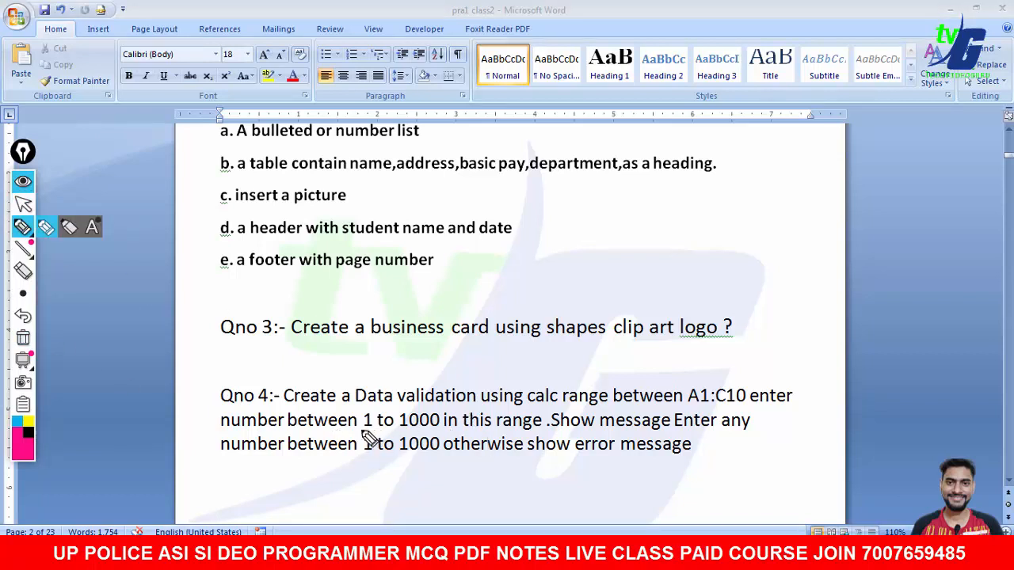
{"action": "left_click_drag", "start_coordinate": [360, 432], "coordinate": [420, 432]}
{"action": "left_click_drag", "start_coordinate": [551, 426], "coordinate": [765, 433]}
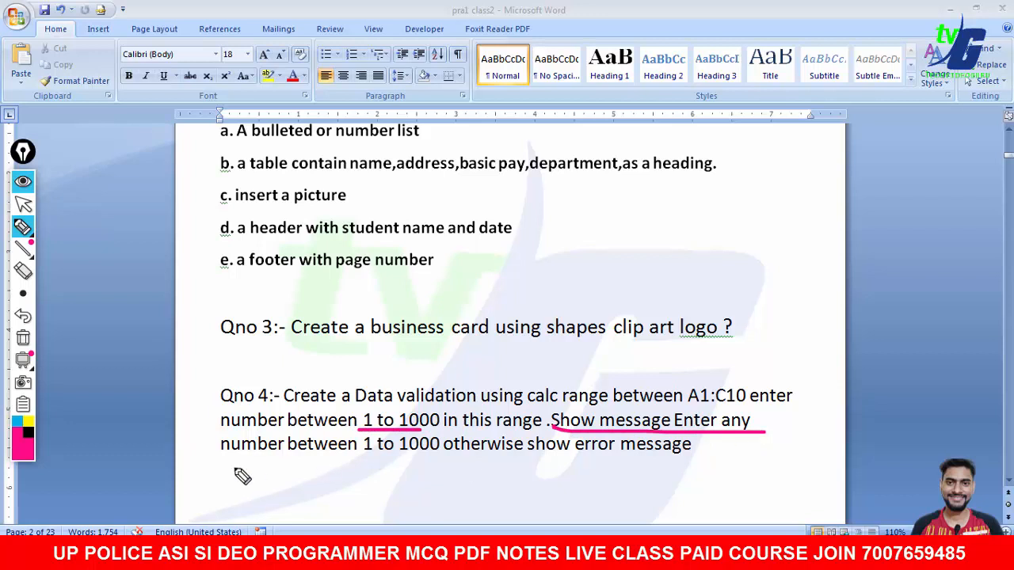
{"action": "left_click_drag", "start_coordinate": [224, 466], "coordinate": [700, 468]}
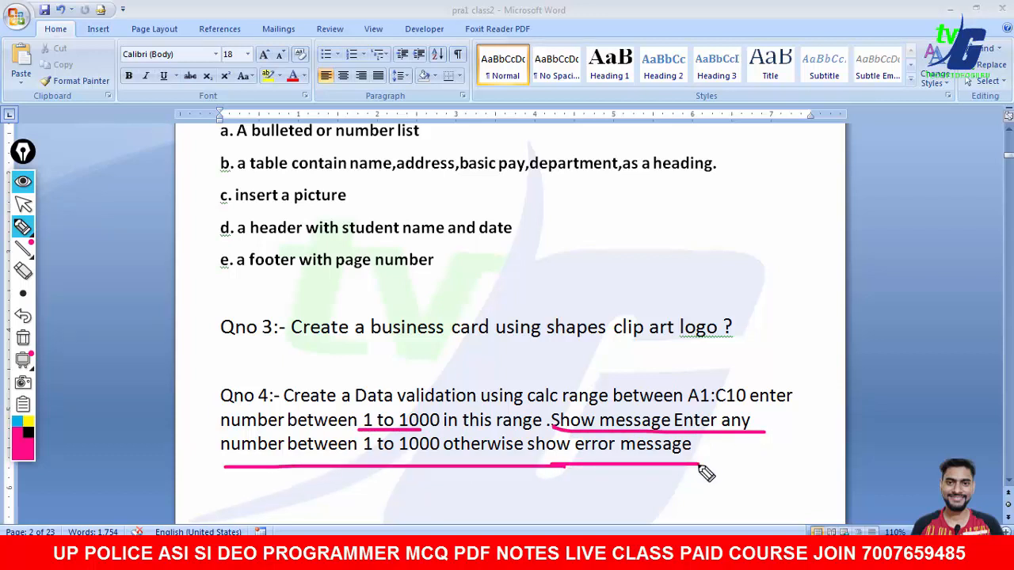
{"action": "left_click", "coordinate": [22, 337]}
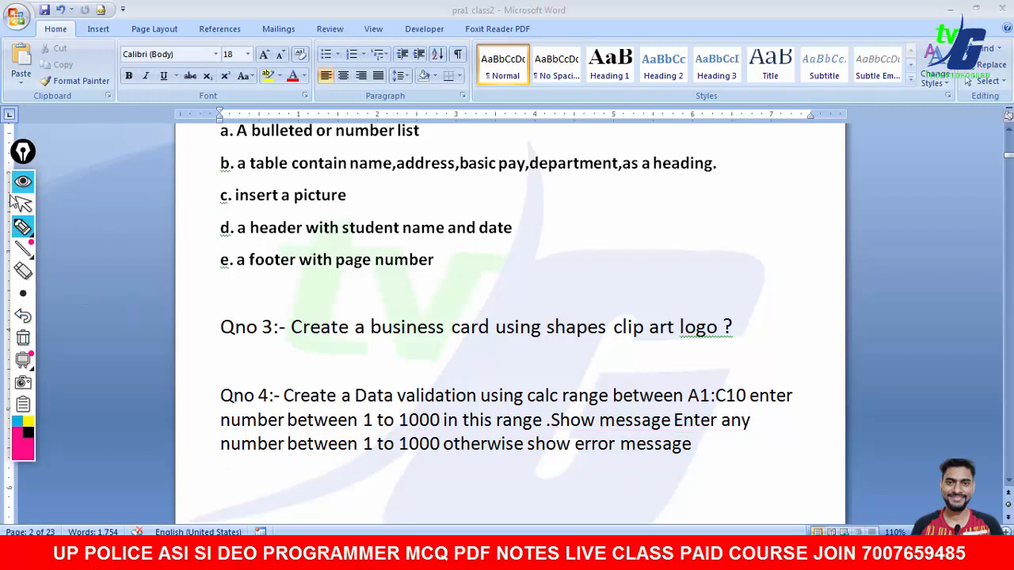
{"action": "left_click", "coordinate": [24, 205]}
{"action": "left_click", "coordinate": [614, 554]}
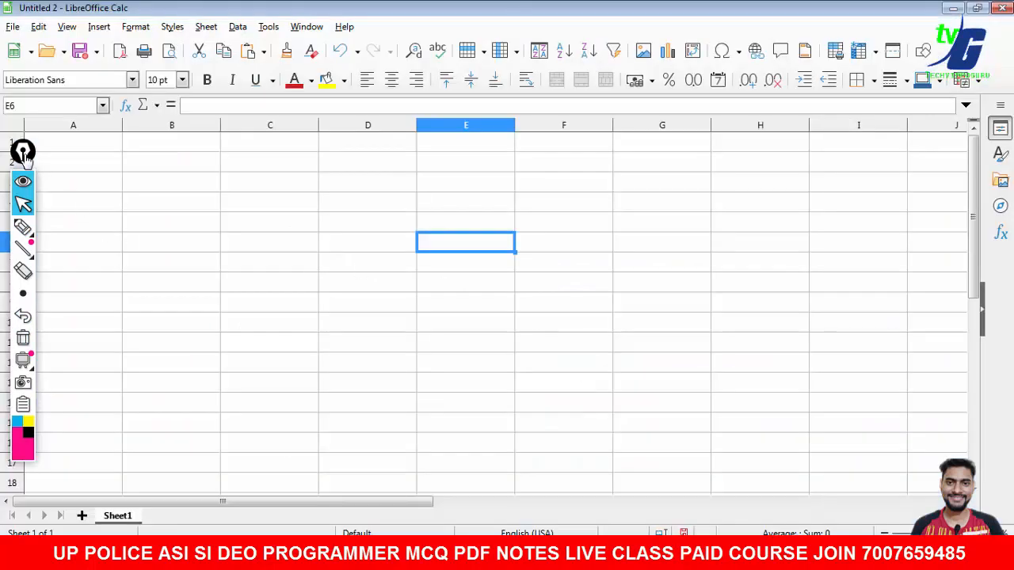
Select the range A1:C10 in the blank Calc sheet.
{"action": "left_click_drag", "start_coordinate": [23, 152], "coordinate": [922, 156]}
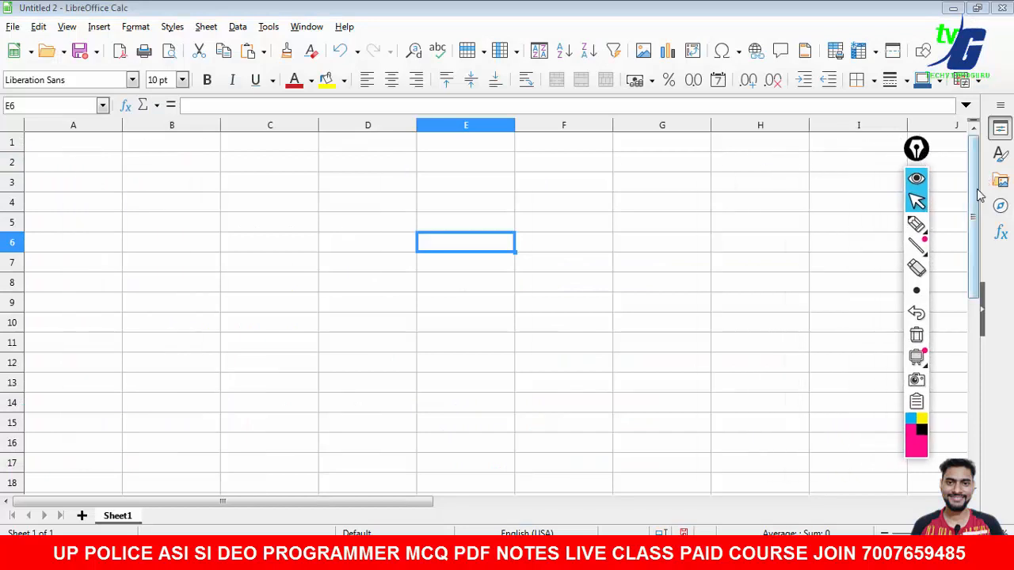
{"action": "left_click", "coordinate": [165, 204]}
{"action": "left_click", "coordinate": [73, 150]}
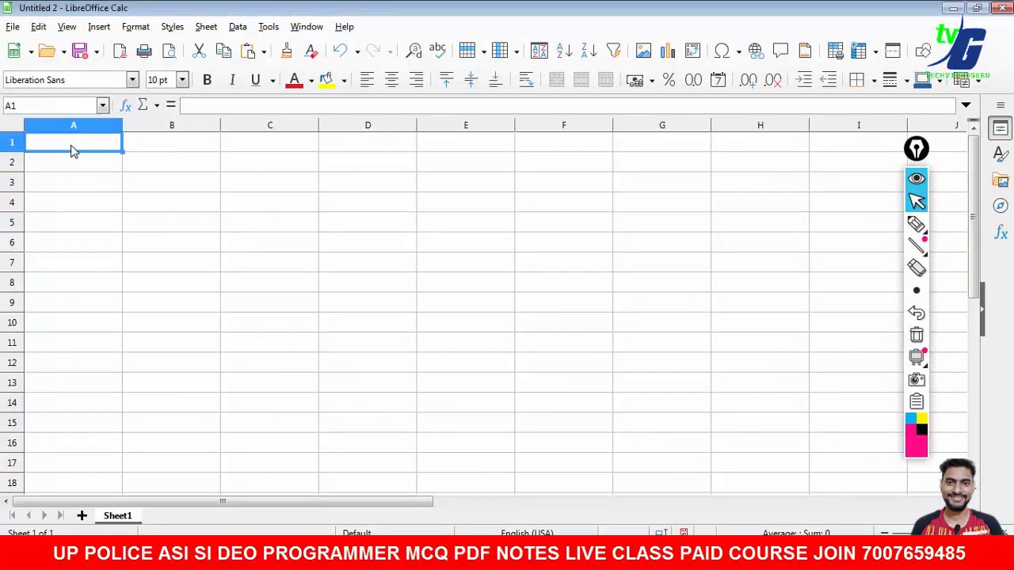
{"action": "left_click_drag", "start_coordinate": [71, 150], "coordinate": [274, 323]}
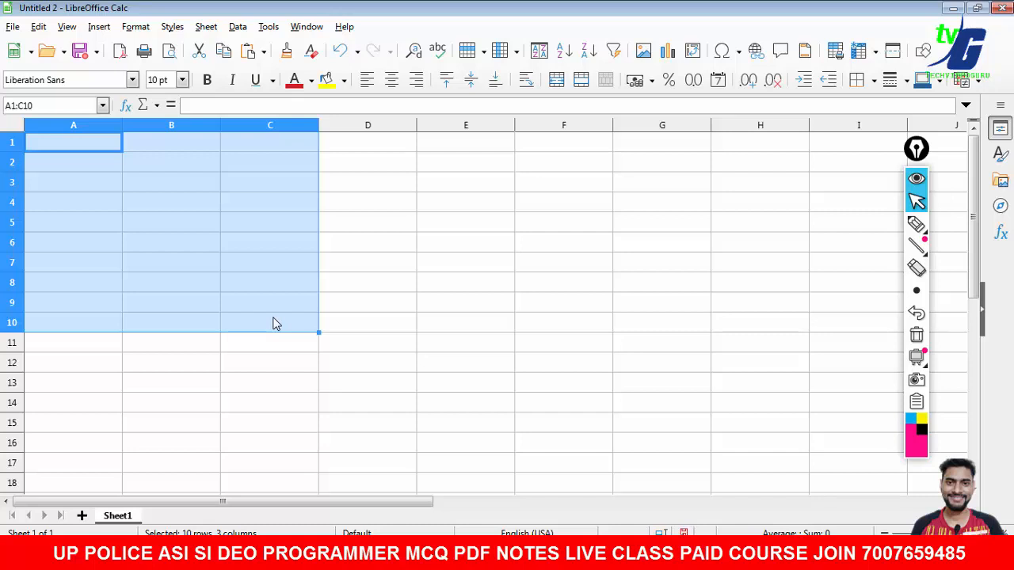
{"action": "scroll", "coordinate": [808, 465], "scroll_direction": "up", "scroll_amount": 5}
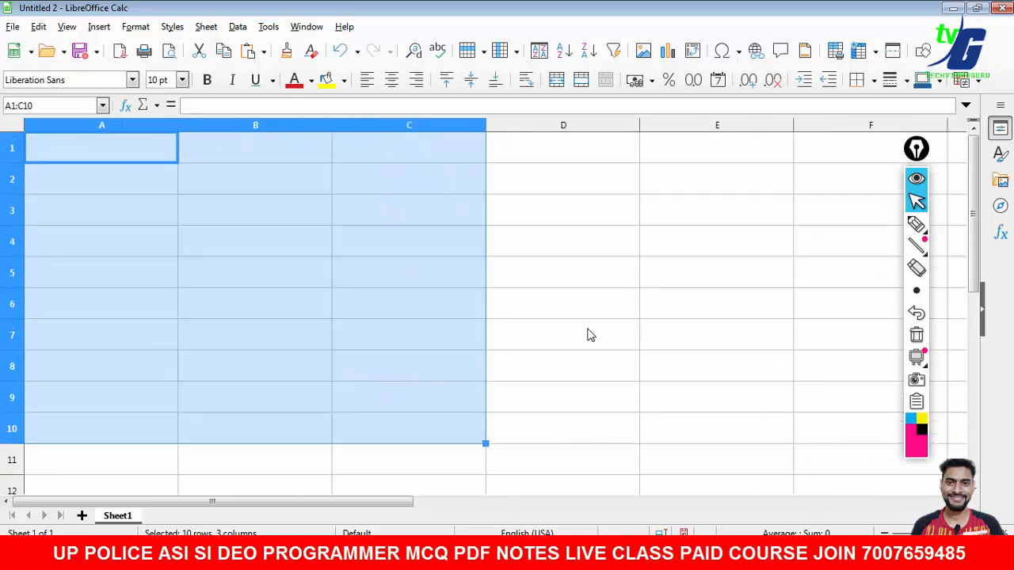
In Data > Validity, allow whole numbers in a valid range from 1 to 1000.
{"action": "left_click", "coordinate": [238, 27]}
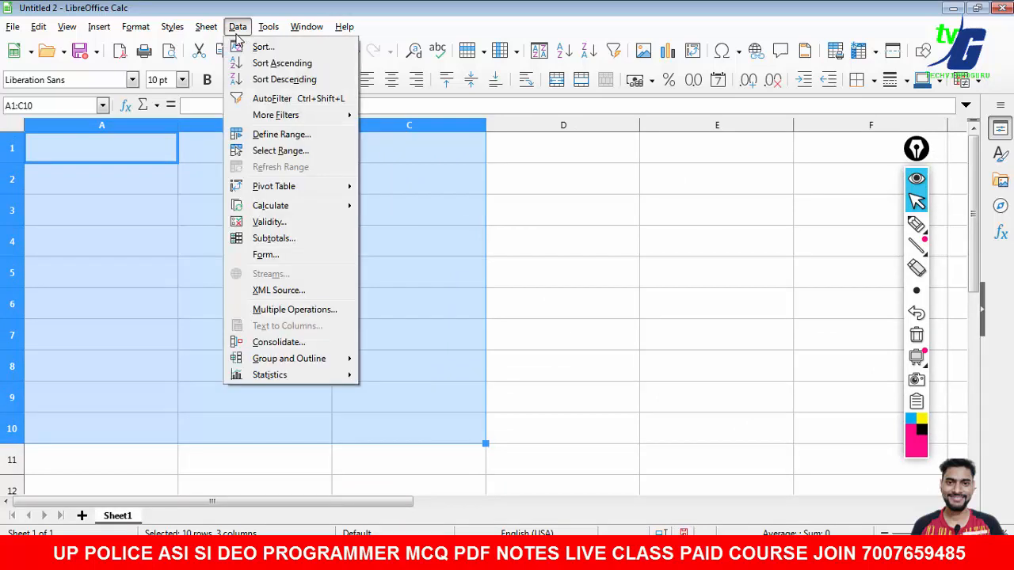
{"action": "left_click", "coordinate": [270, 221]}
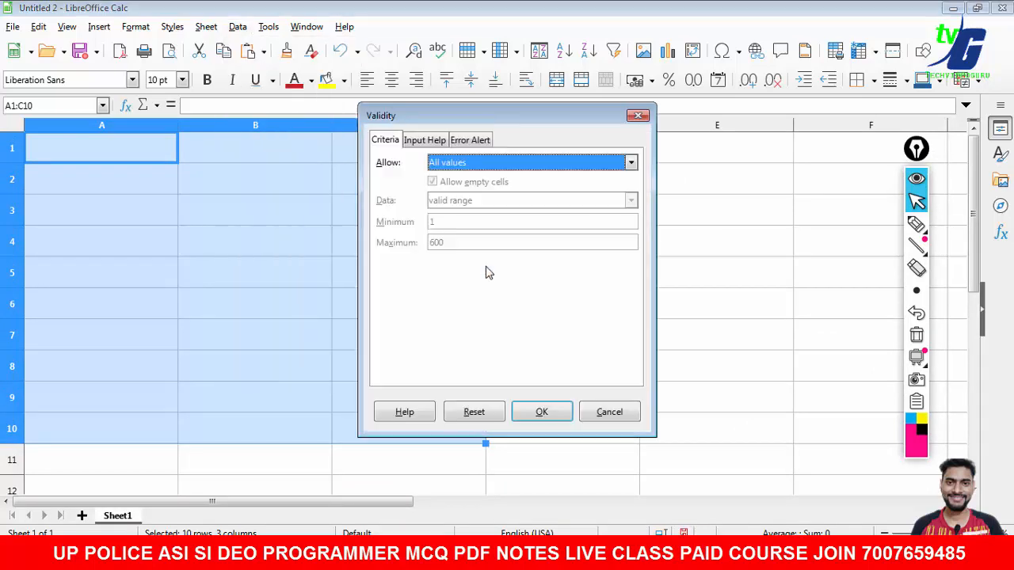
{"action": "left_click_drag", "start_coordinate": [433, 118], "coordinate": [601, 118]}
{"action": "left_click", "coordinate": [799, 163]}
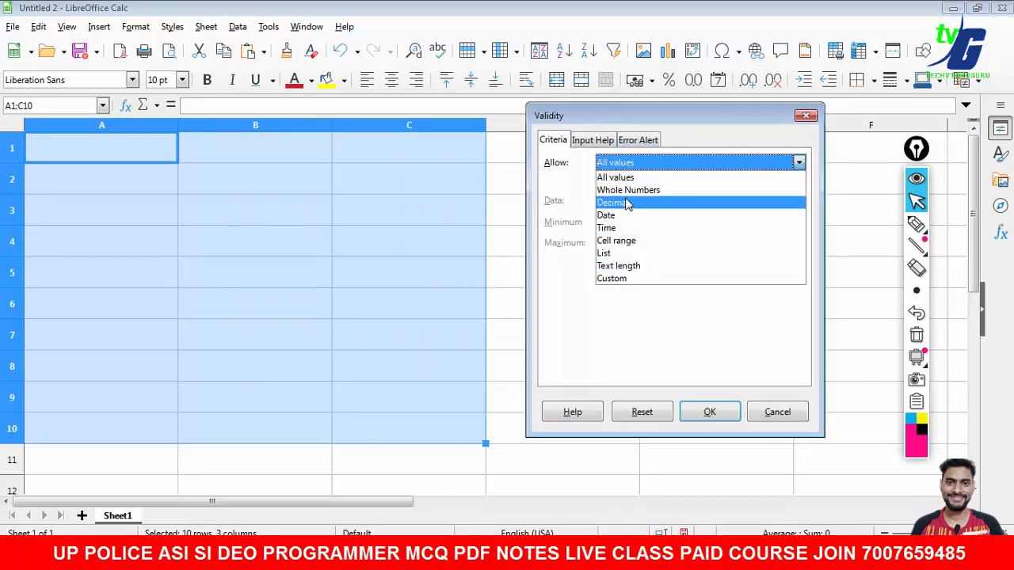
{"action": "left_click", "coordinate": [647, 192]}
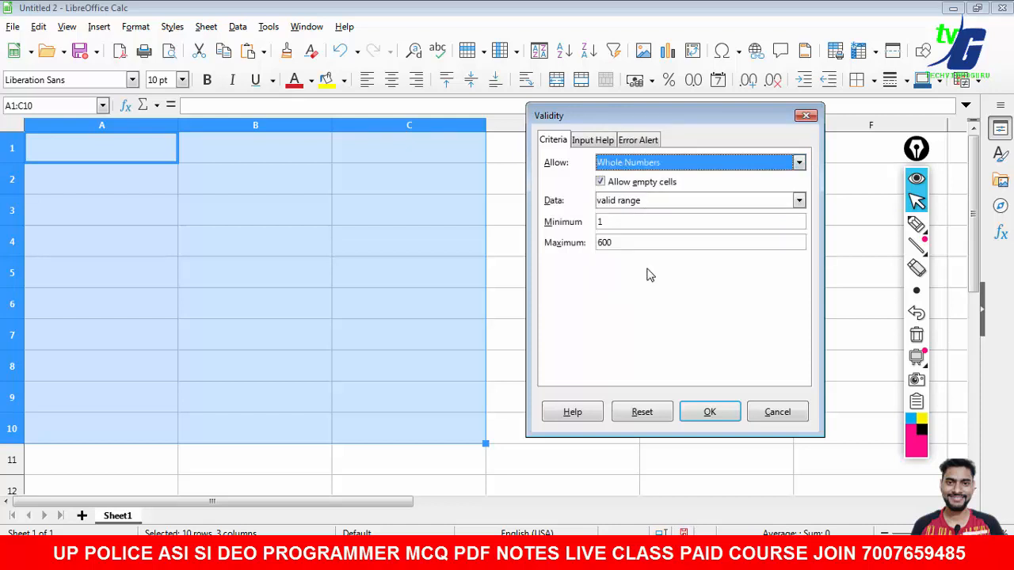
{"action": "left_click", "coordinate": [800, 202]}
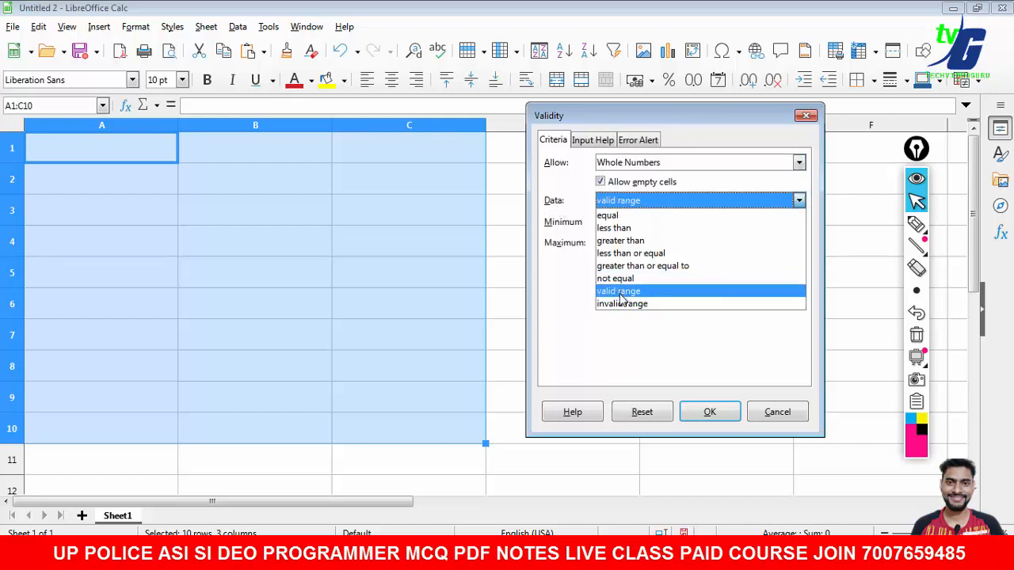
{"action": "left_click", "coordinate": [622, 293]}
{"action": "left_click_drag", "start_coordinate": [624, 224], "coordinate": [589, 242]}
{"action": "type", "text": "1000"}
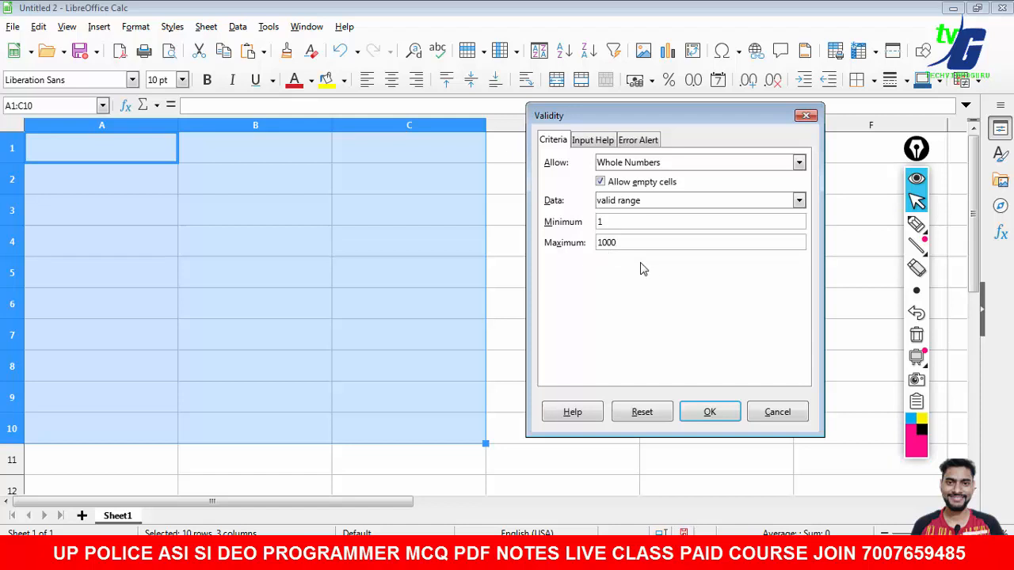
{"action": "left_click", "coordinate": [589, 140]}
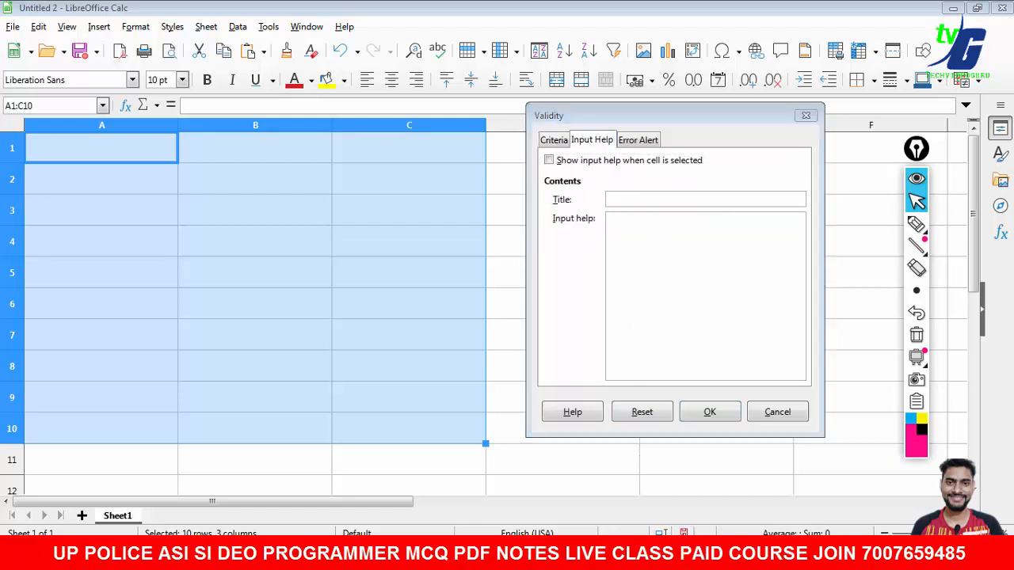
Copy 'Enter any number between 1 to 1000' from Word and paste it as the input help.
{"action": "key", "text": "alt+Tab"}
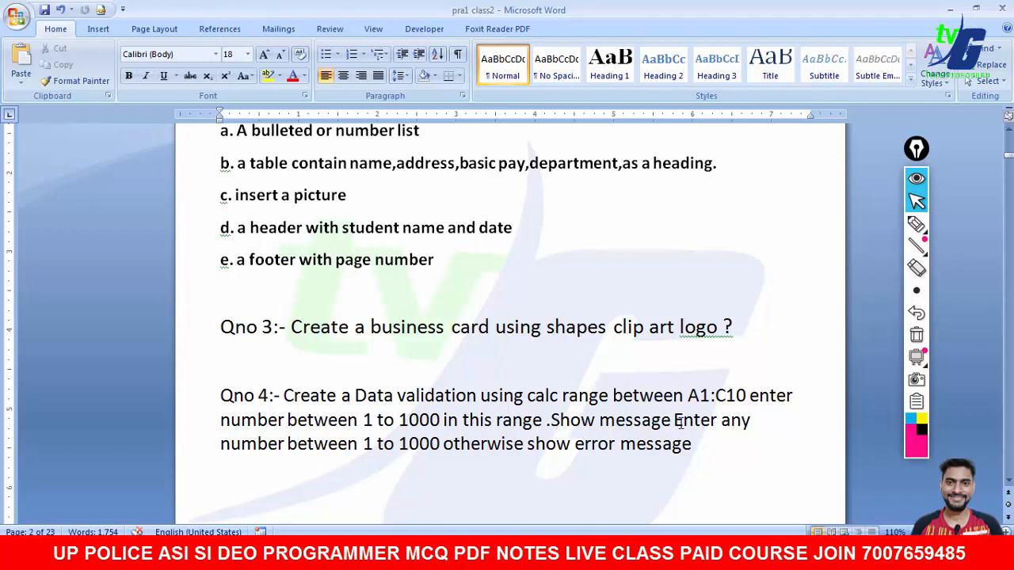
{"action": "left_click_drag", "start_coordinate": [675, 421], "coordinate": [439, 453]}
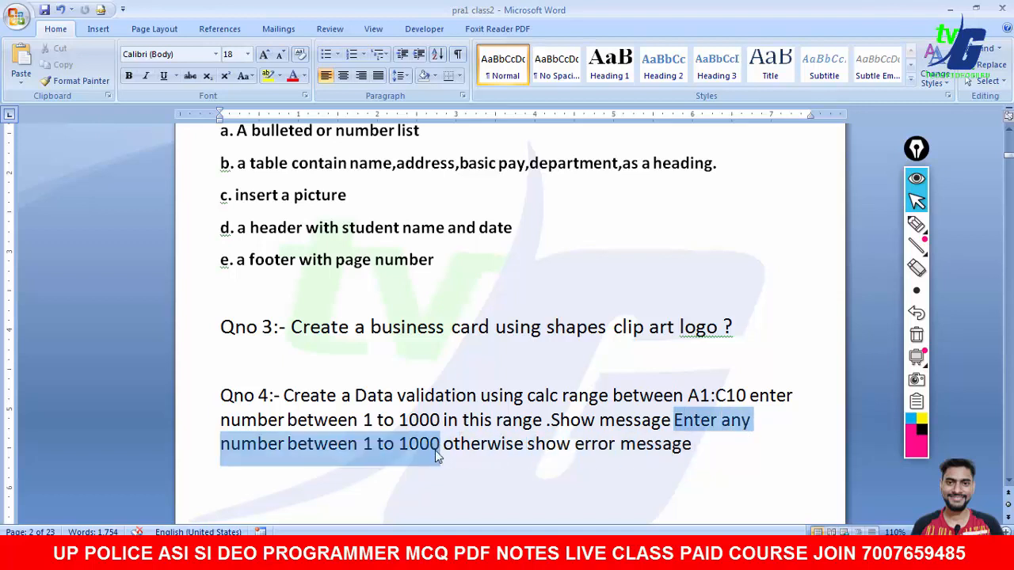
{"action": "right_click", "coordinate": [426, 451]}
{"action": "left_click", "coordinate": [458, 266]}
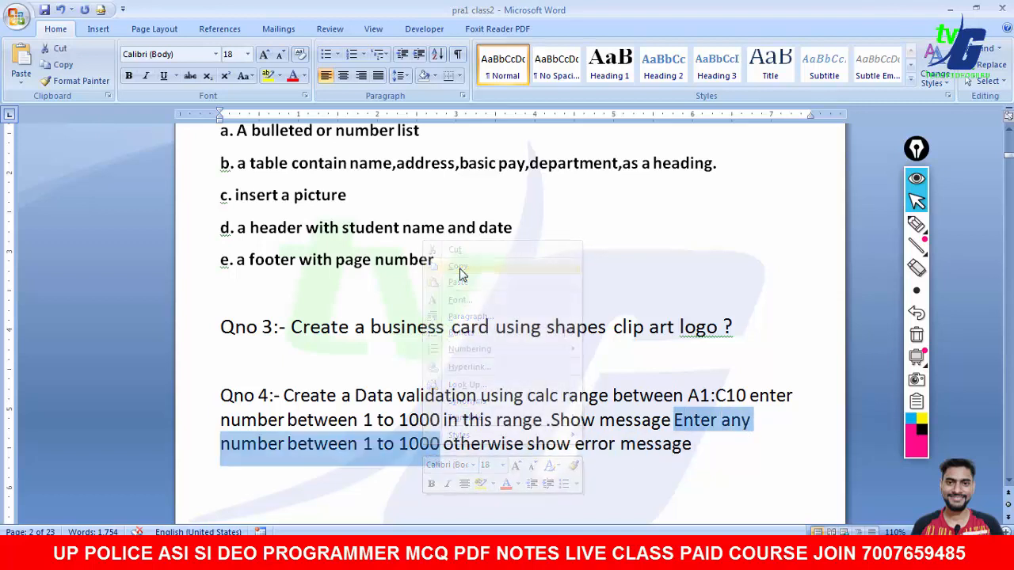
{"action": "key", "text": "alt+Tab"}
{"action": "right_click", "coordinate": [636, 236]}
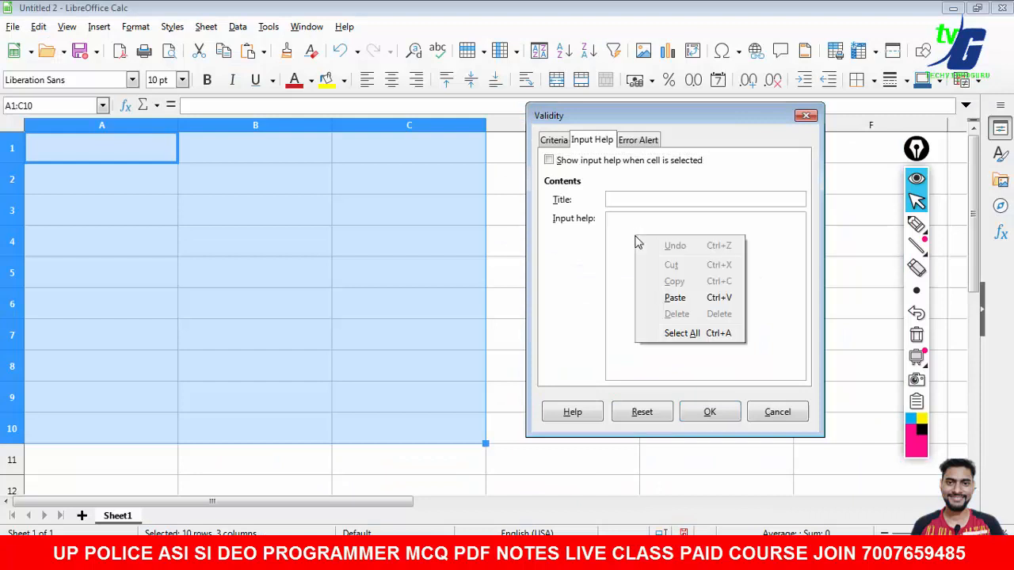
{"action": "left_click", "coordinate": [651, 299]}
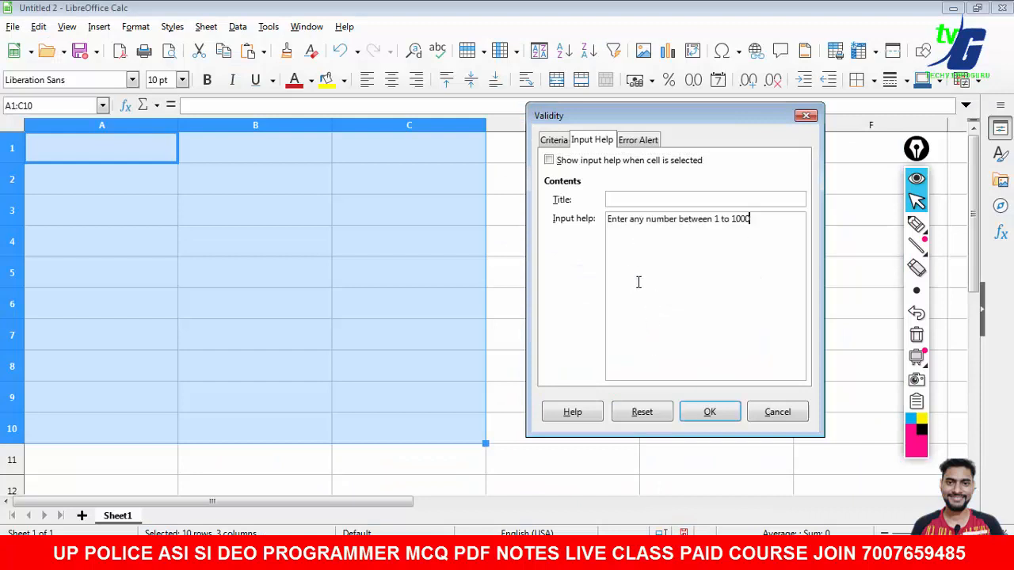
Set the error alert message to 'PLEASE ENTER VALID NO' and confirm the validity settings.
{"action": "left_click", "coordinate": [631, 139]}
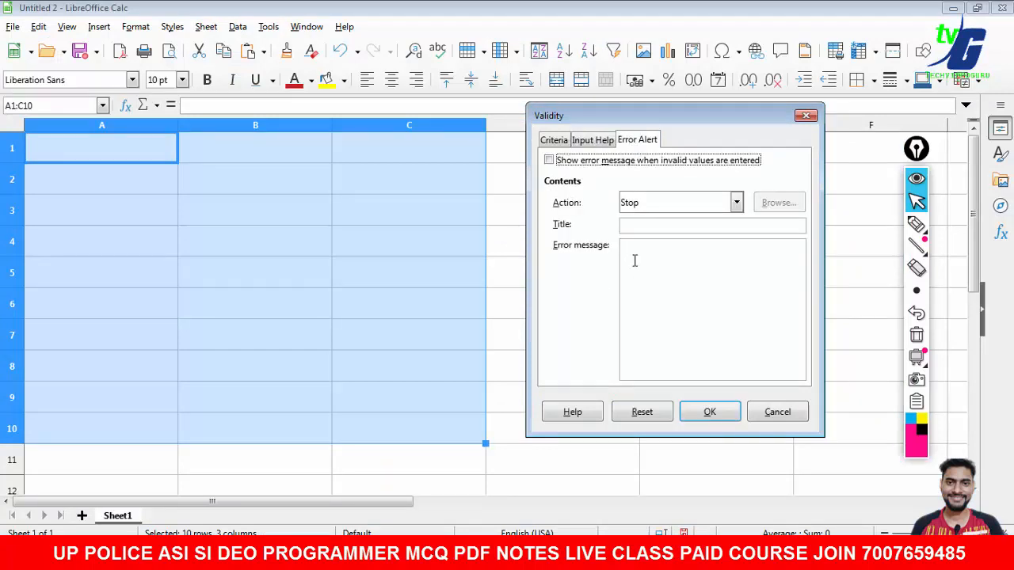
{"action": "left_click", "coordinate": [634, 261]}
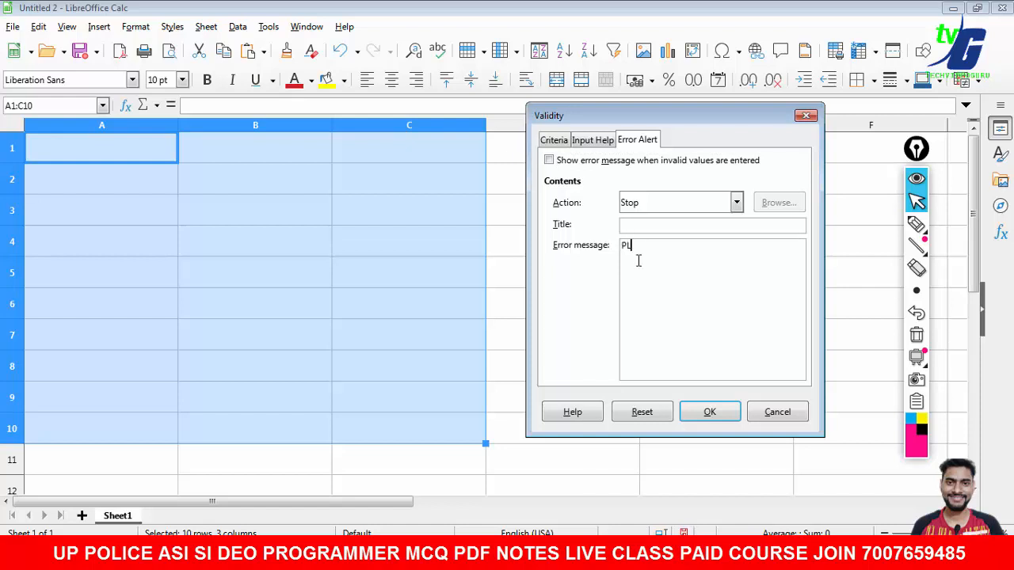
{"action": "type", "text": "PLEASE ENTER VALID NO"}
{"action": "left_click", "coordinate": [706, 412]}
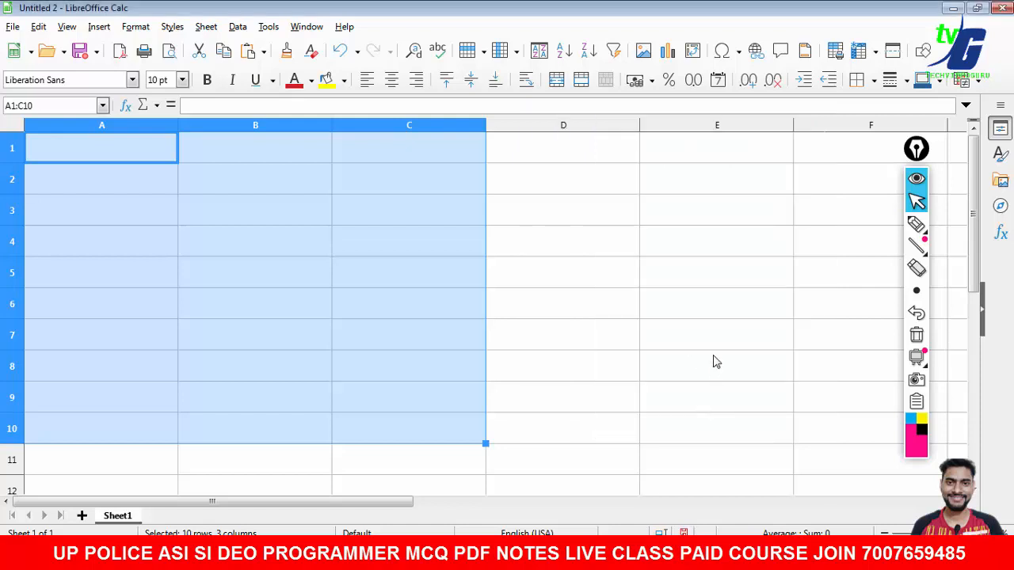
{"action": "left_click", "coordinate": [713, 362]}
{"action": "left_click", "coordinate": [157, 159]}
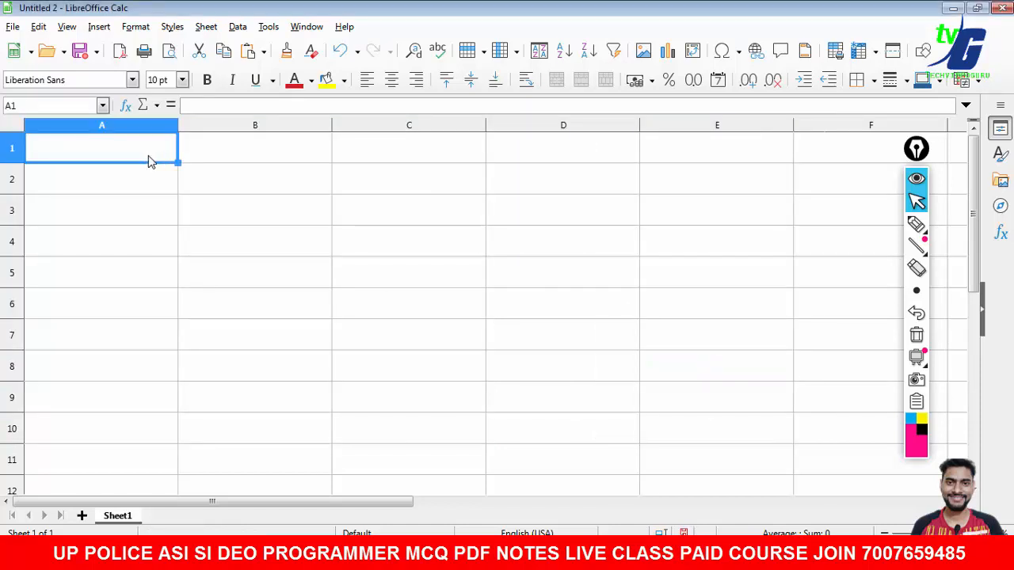
{"action": "left_click", "coordinate": [146, 181]}
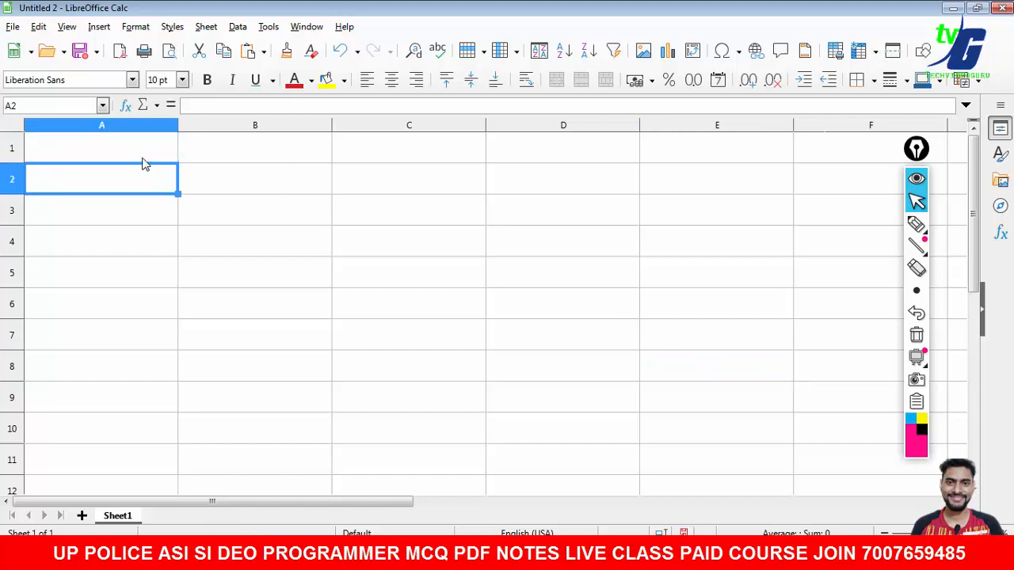
{"action": "left_click", "coordinate": [143, 161]}
{"action": "type", "text": "111"}
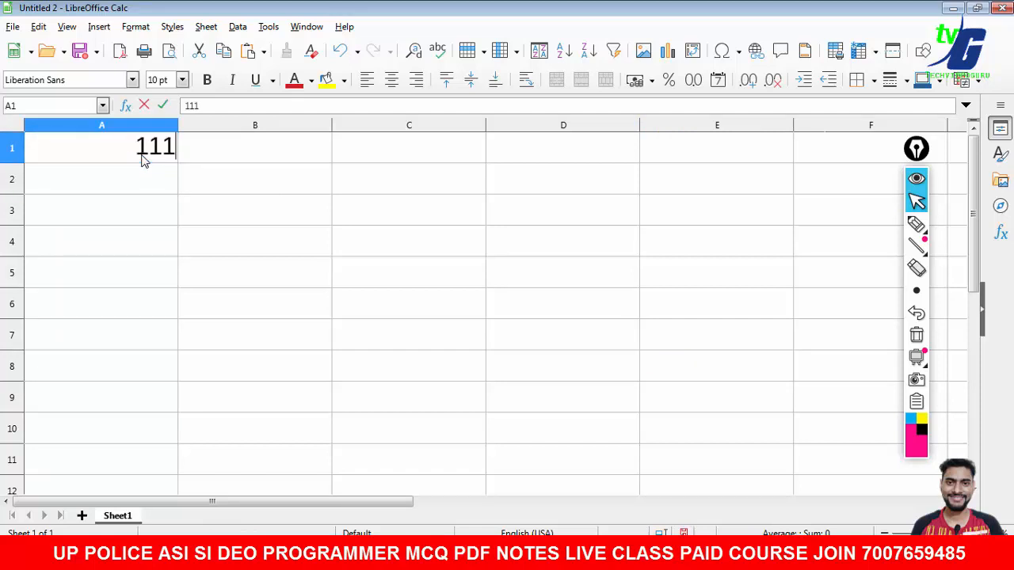
{"action": "key", "text": "Return"}
{"action": "type", "text": "1111"}
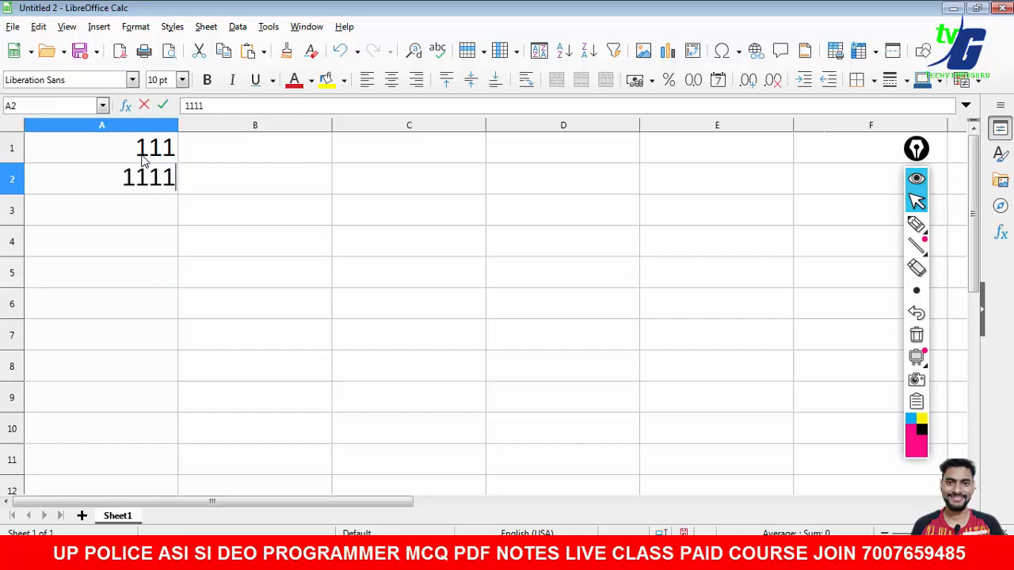
{"action": "key", "text": "Return"}
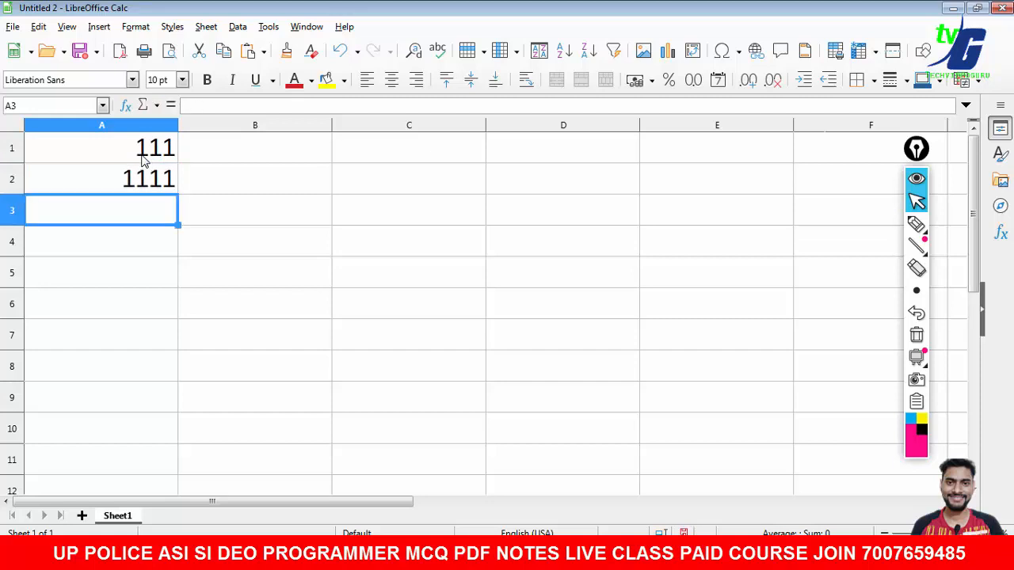
{"action": "left_click", "coordinate": [144, 157]}
{"action": "left_click", "coordinate": [187, 201]}
{"action": "left_click", "coordinate": [134, 157]}
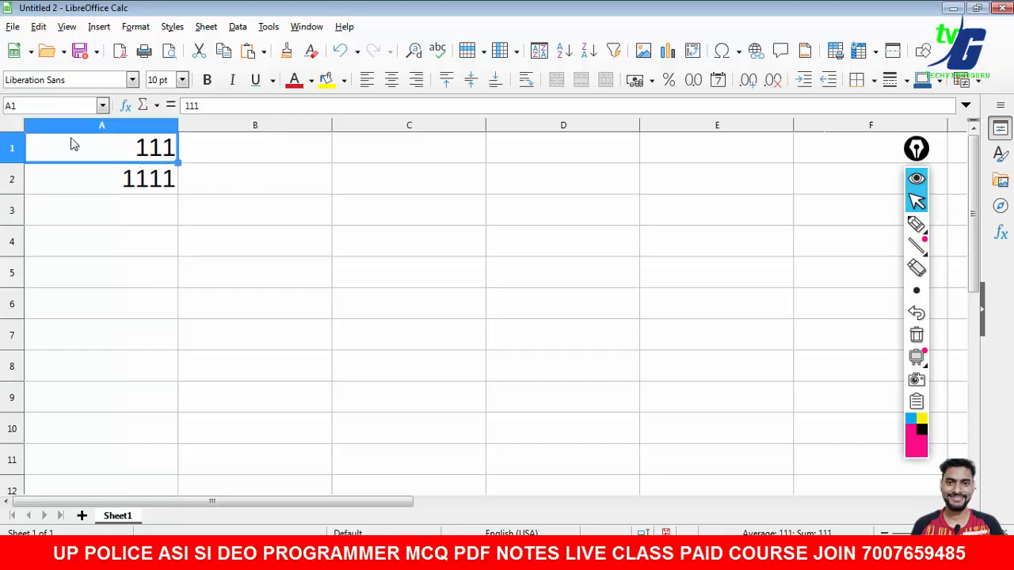
{"action": "left_click", "coordinate": [307, 184]}
{"action": "left_click_drag", "start_coordinate": [118, 150], "coordinate": [391, 433]}
{"action": "key", "text": "Delete"}
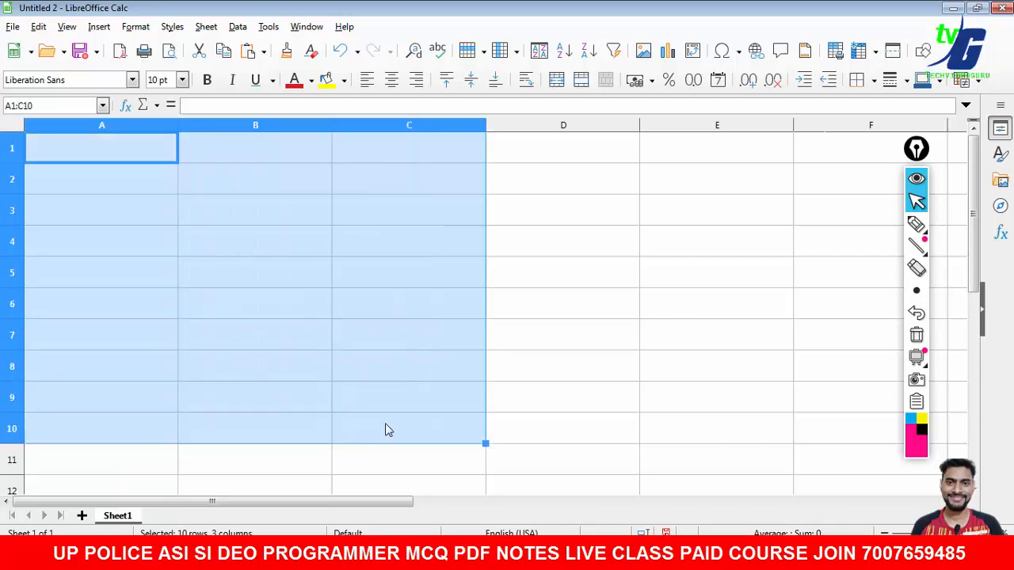
Reopen Validity for A1:C10, enable the invalid-value error message and untick Allow empty cells.
{"action": "left_click", "coordinate": [237, 26]}
{"action": "left_click", "coordinate": [267, 221]}
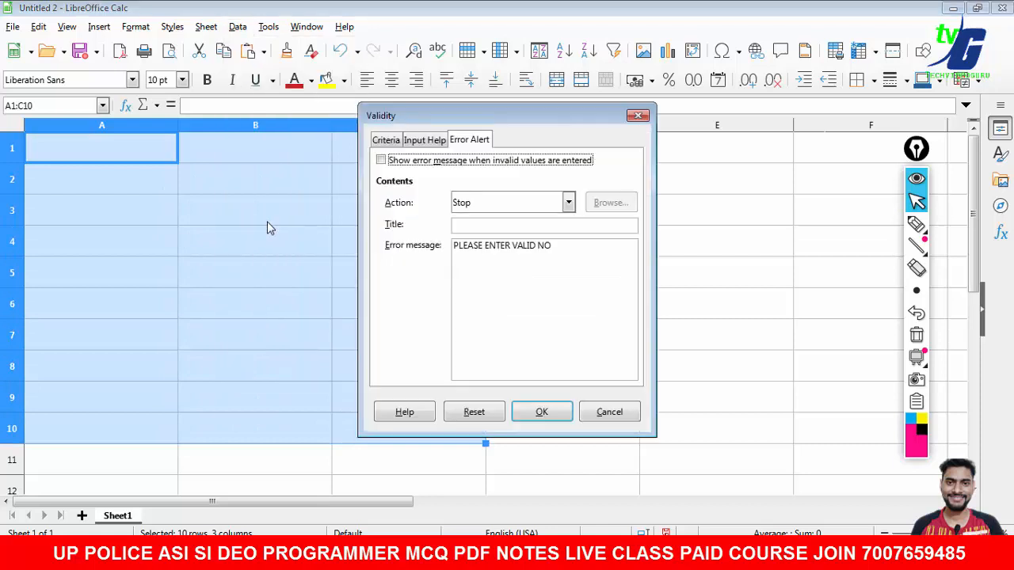
{"action": "left_click", "coordinate": [431, 140]}
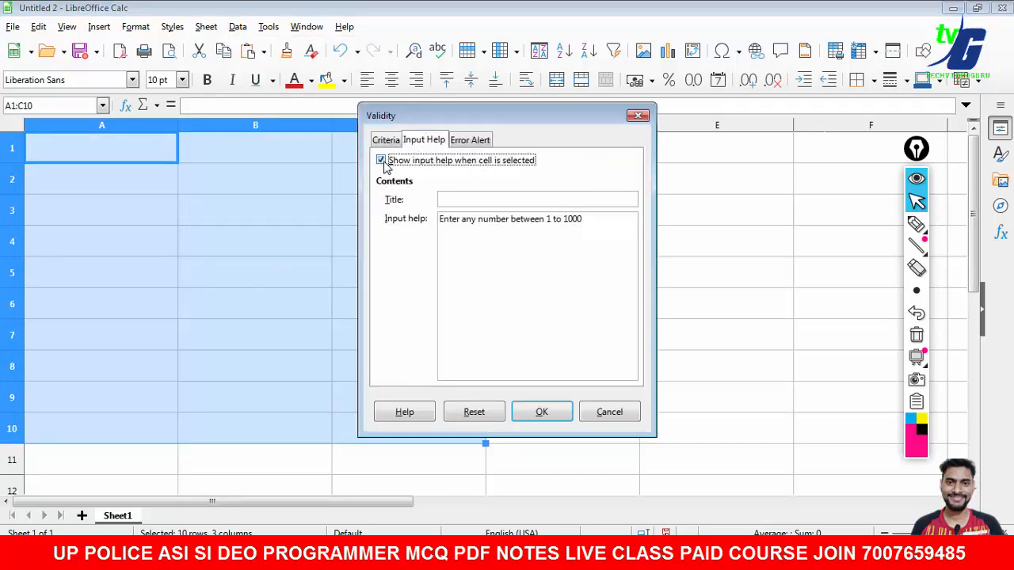
{"action": "left_click", "coordinate": [461, 142]}
{"action": "left_click", "coordinate": [388, 160]}
{"action": "left_click", "coordinate": [387, 143]}
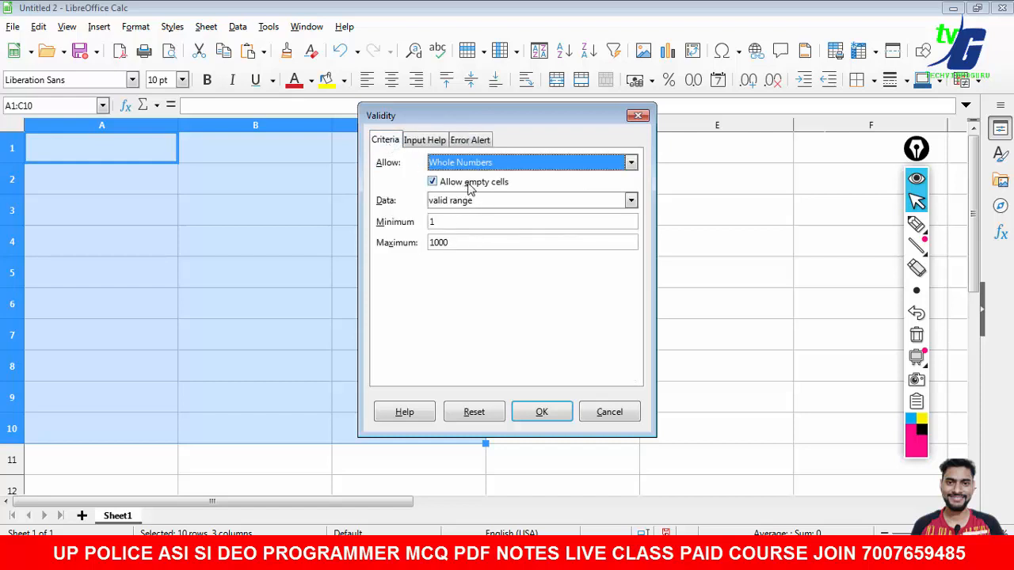
{"action": "left_click", "coordinate": [434, 184]}
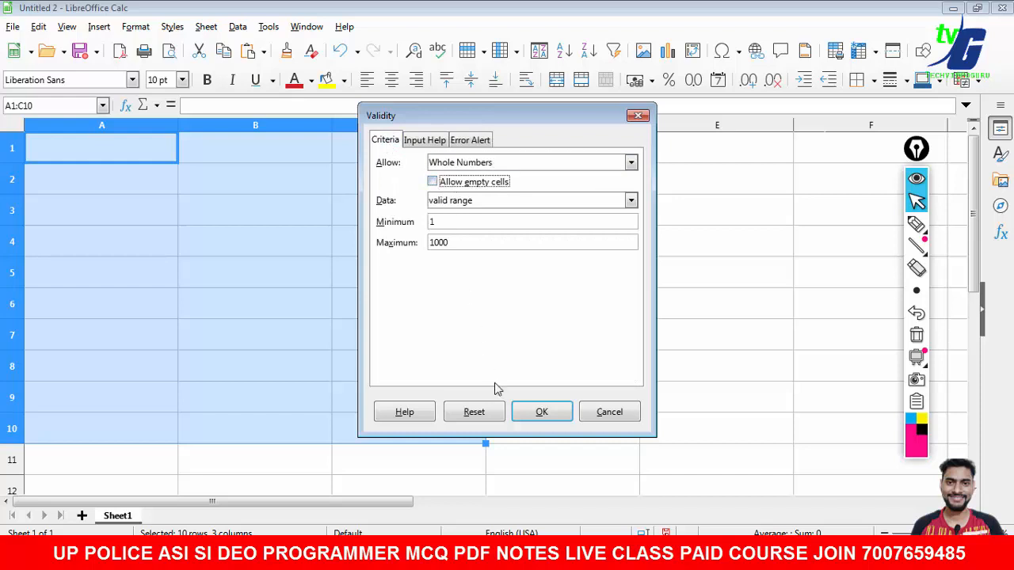
{"action": "left_click", "coordinate": [522, 416]}
{"action": "left_click", "coordinate": [618, 341]}
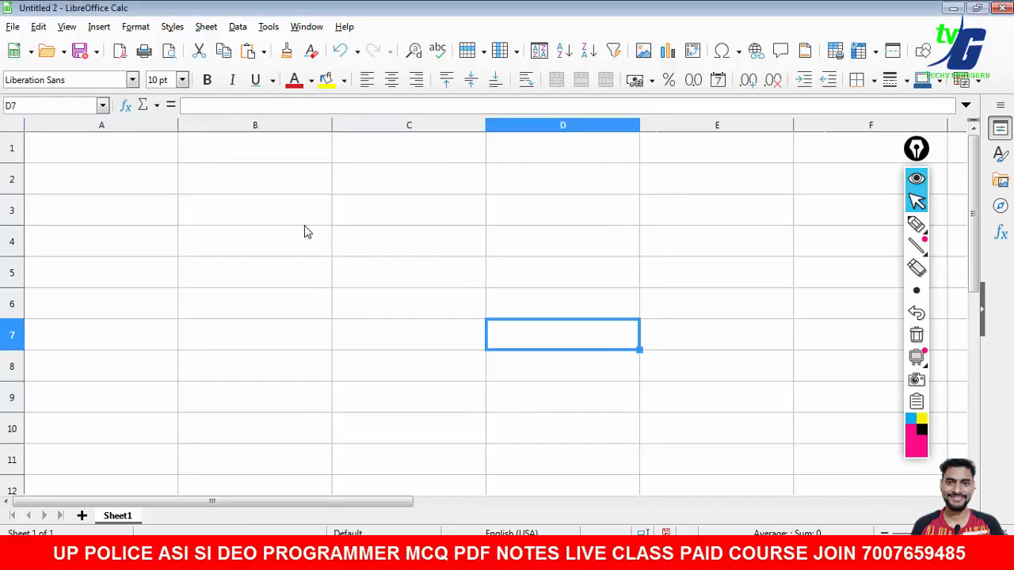
Check A1's input help and see 1001 rejected by the error alert.
{"action": "left_click", "coordinate": [159, 161]}
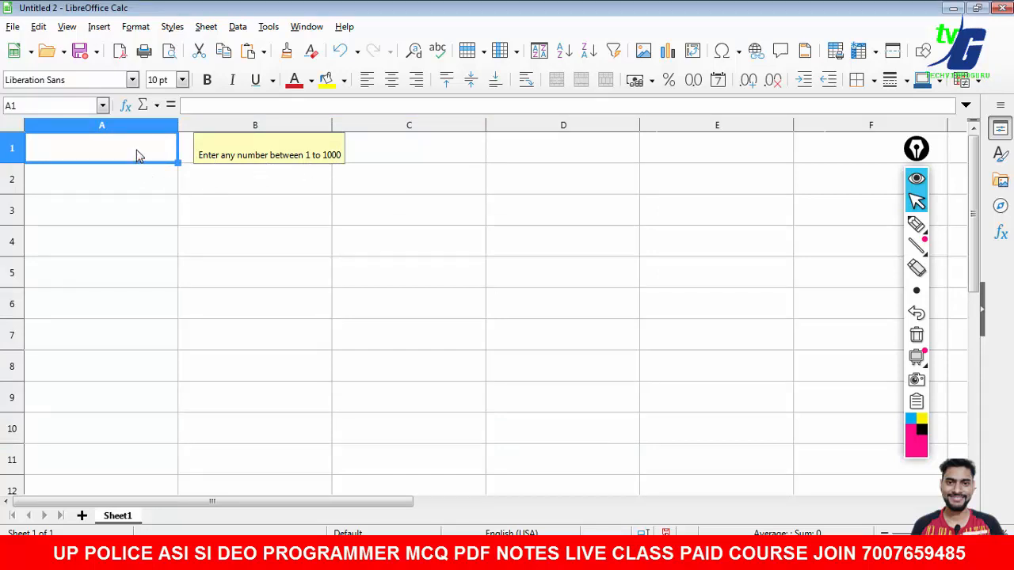
{"action": "type", "text": "1001"}
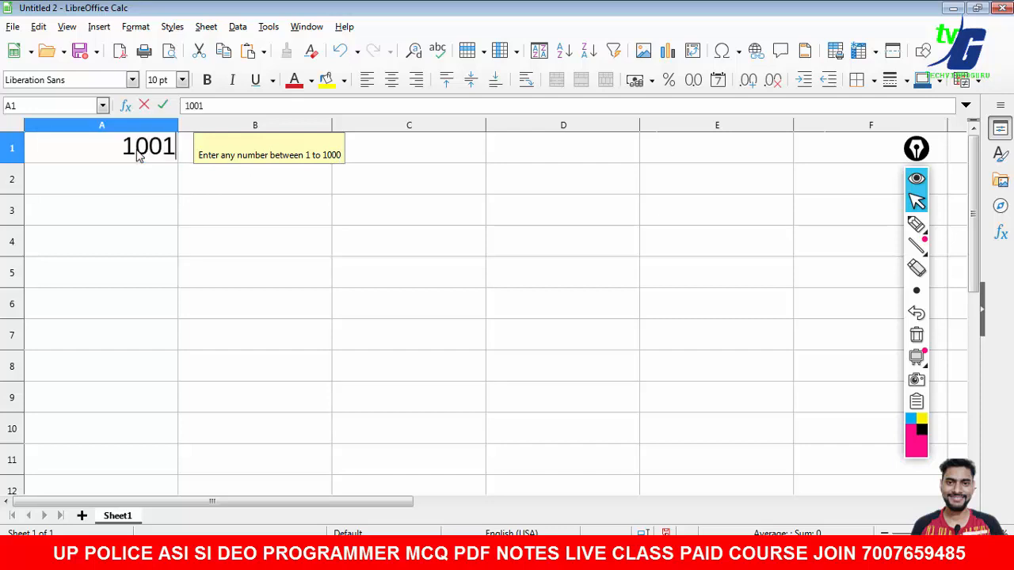
{"action": "key", "text": "Return"}
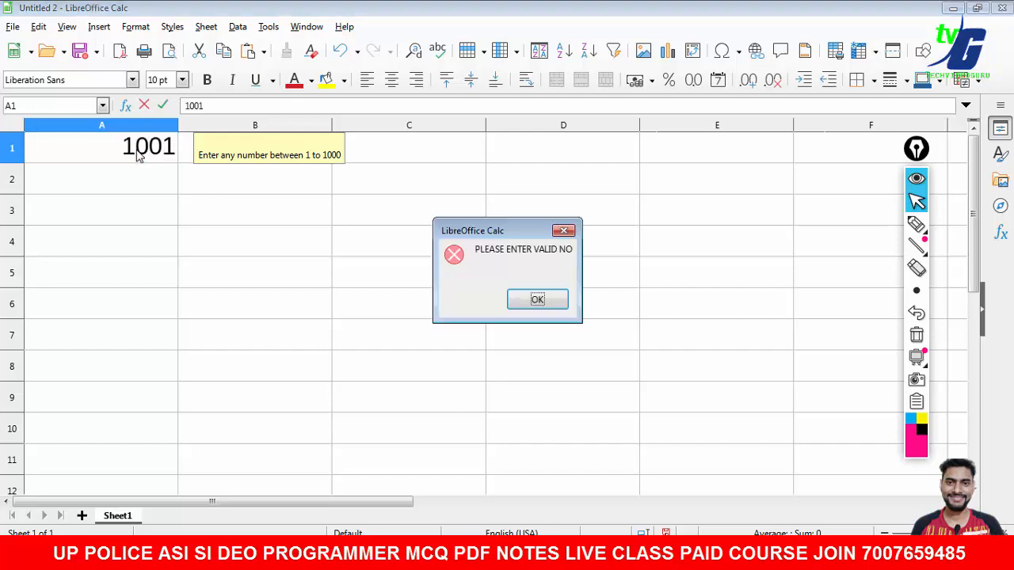
{"action": "left_click_drag", "start_coordinate": [475, 249], "coordinate": [580, 255]}
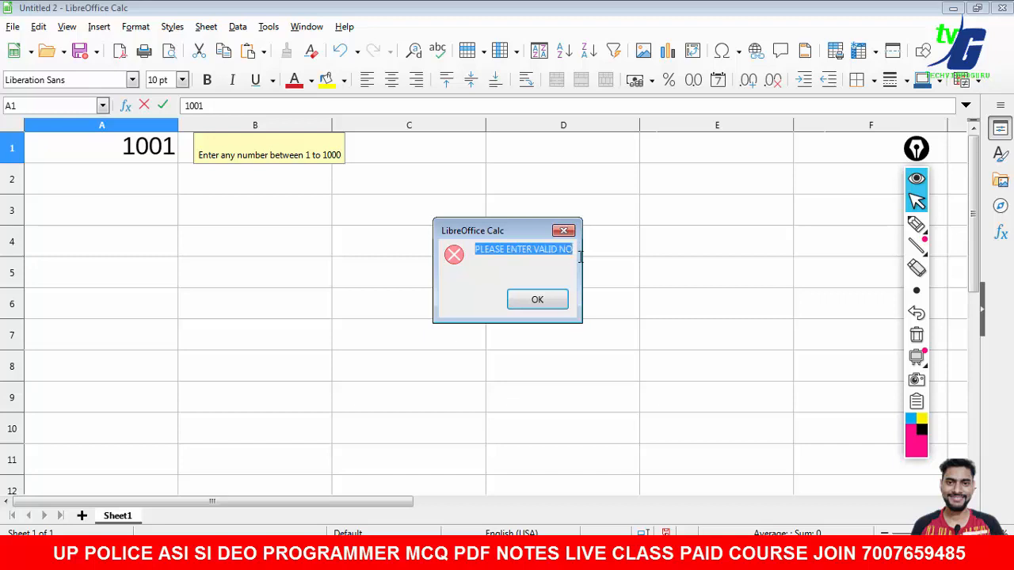
{"action": "left_click", "coordinate": [537, 299]}
{"action": "left_click", "coordinate": [150, 154]}
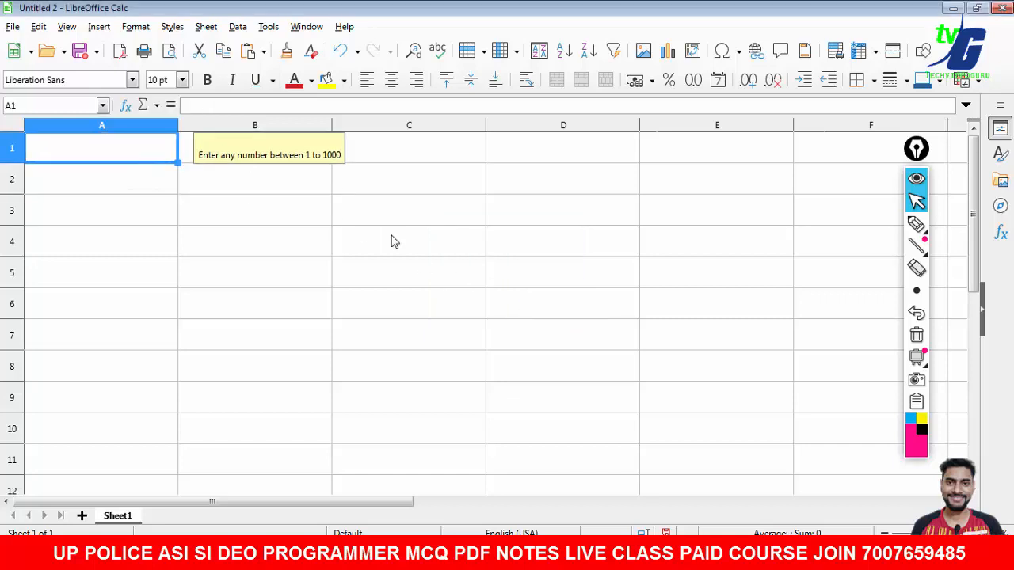
Enter 501, 999, 451 and 254 into A1 through A4.
{"action": "type", "text": "50"}
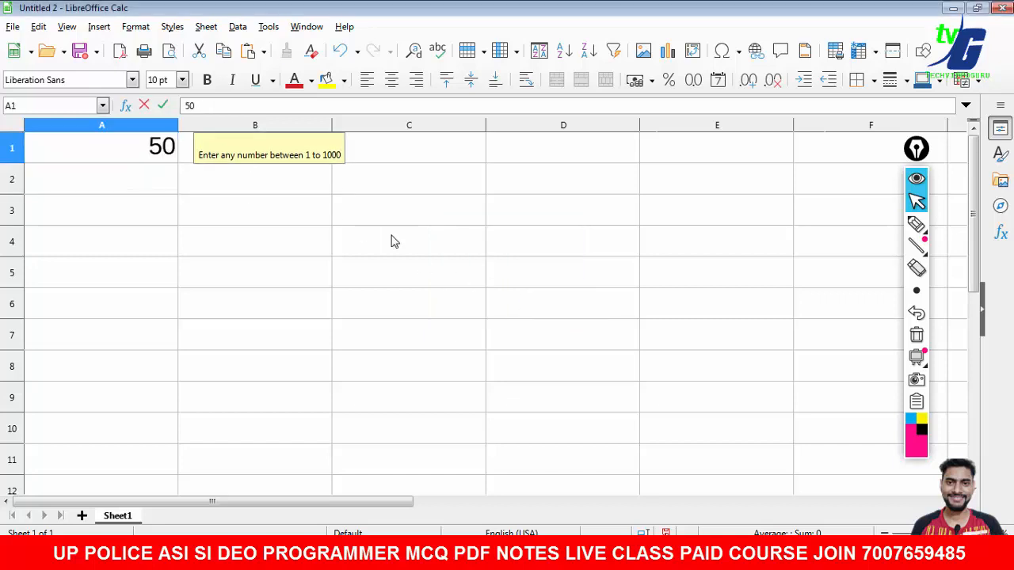
{"action": "type", "text": "1"}
{"action": "key", "text": "Return"}
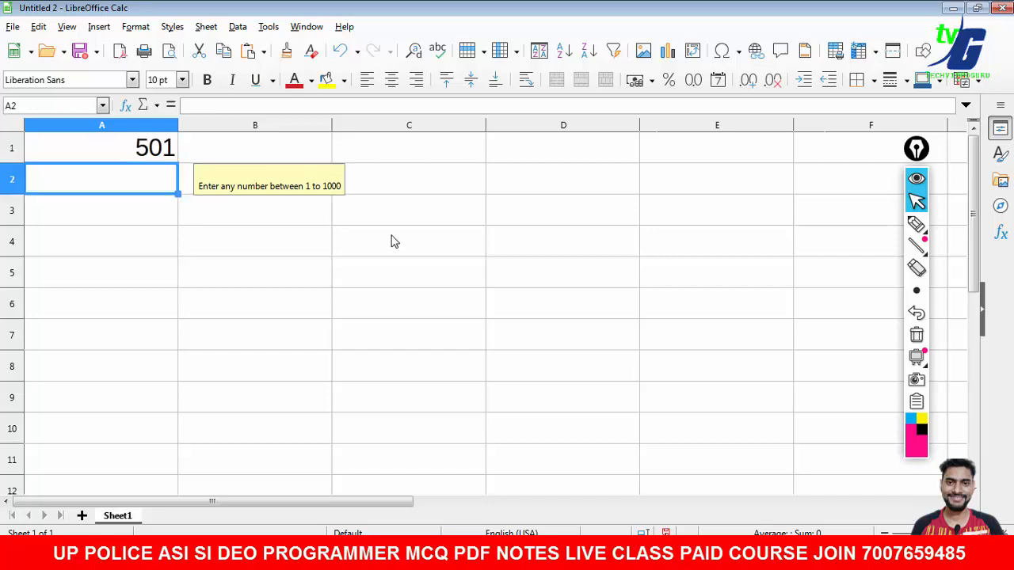
{"action": "type", "text": "999"}
{"action": "key", "text": "Return"}
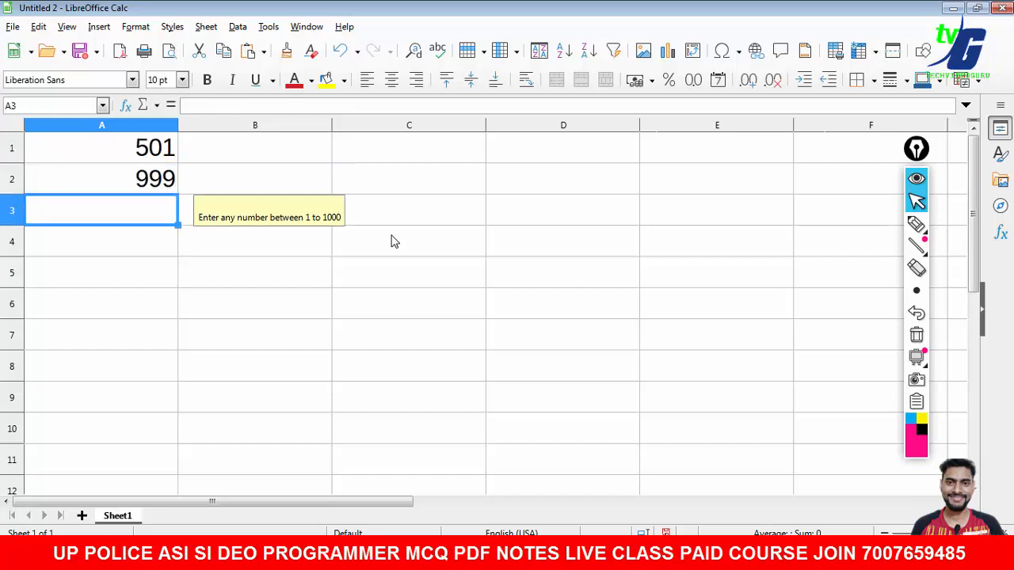
{"action": "type", "text": "451"}
{"action": "key", "text": "Return"}
{"action": "type", "text": "254"}
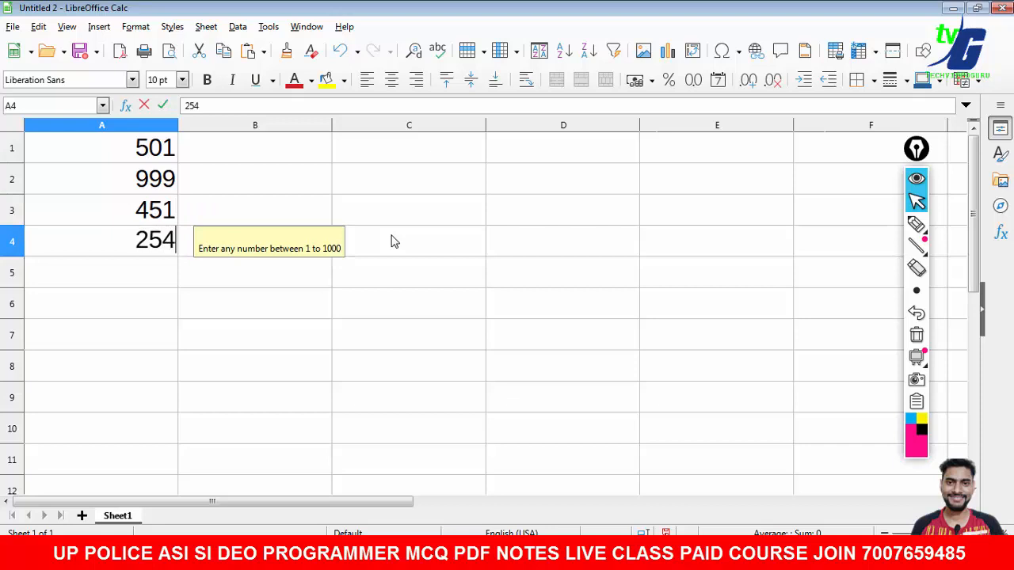
{"action": "key", "text": "Return"}
Enter 254, 665, 574, 3 and 45 into A5 through A9.
{"action": "type", "text": "254"}
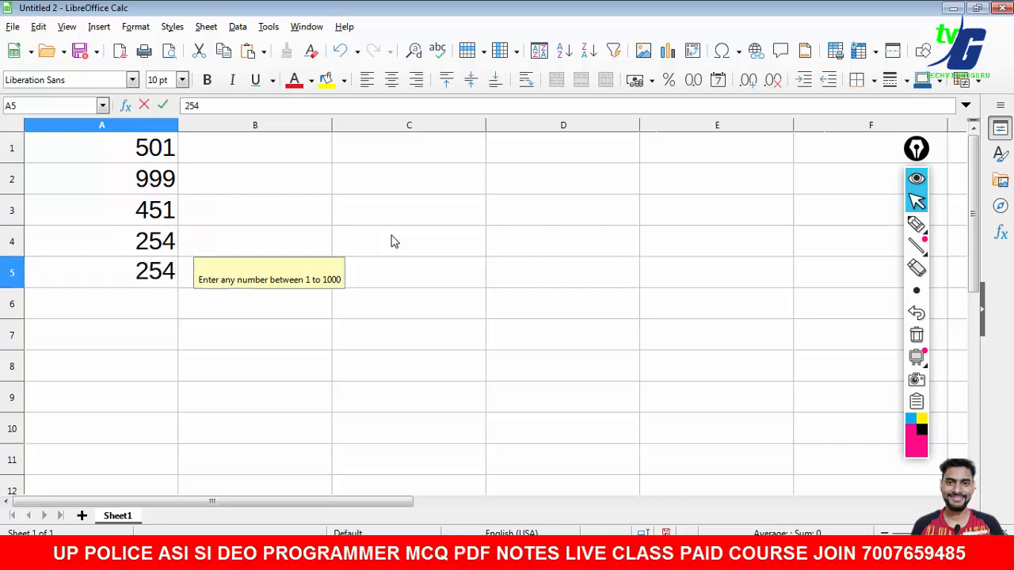
{"action": "key", "text": "Return"}
{"action": "type", "text": "665"}
{"action": "key", "text": "Return"}
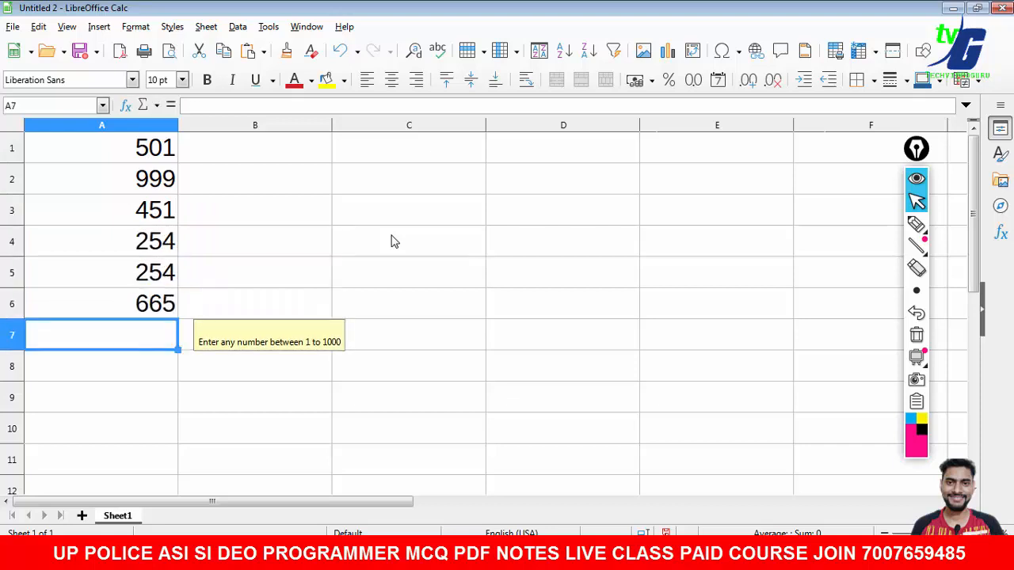
{"action": "type", "text": "574"}
{"action": "key", "text": "Return"}
{"action": "type", "text": "3"}
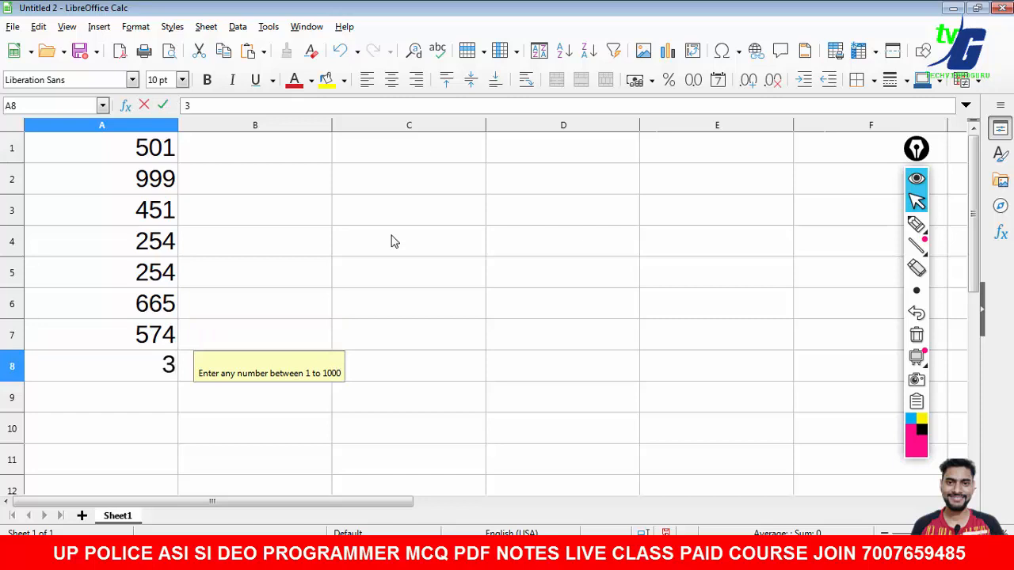
{"action": "key", "text": "Return"}
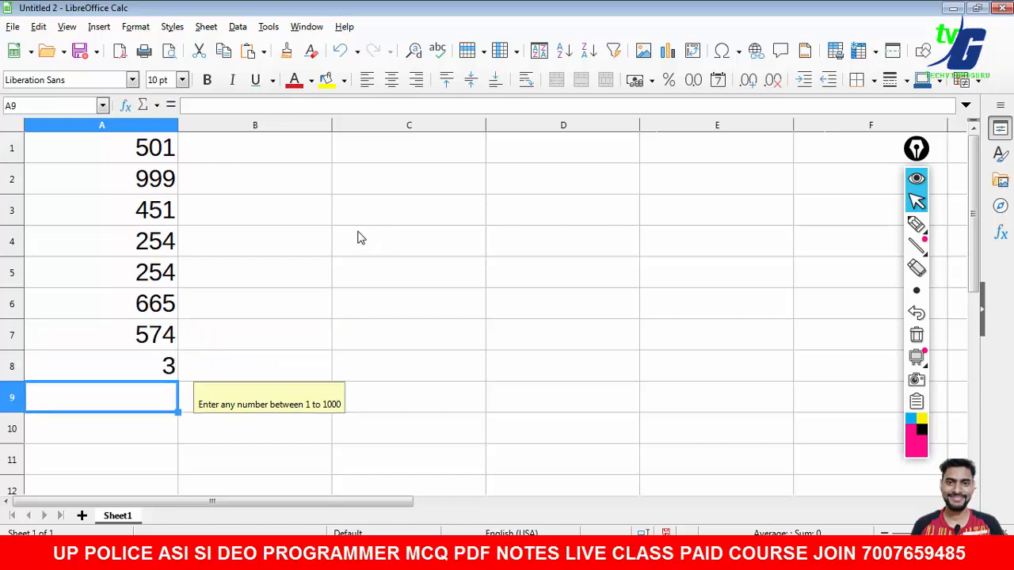
{"action": "type", "text": "45"}
{"action": "key", "text": "Return"}
Enter 54, 14, 44, 22 and 47 down column B starting at B1.
{"action": "left_click", "coordinate": [273, 156]}
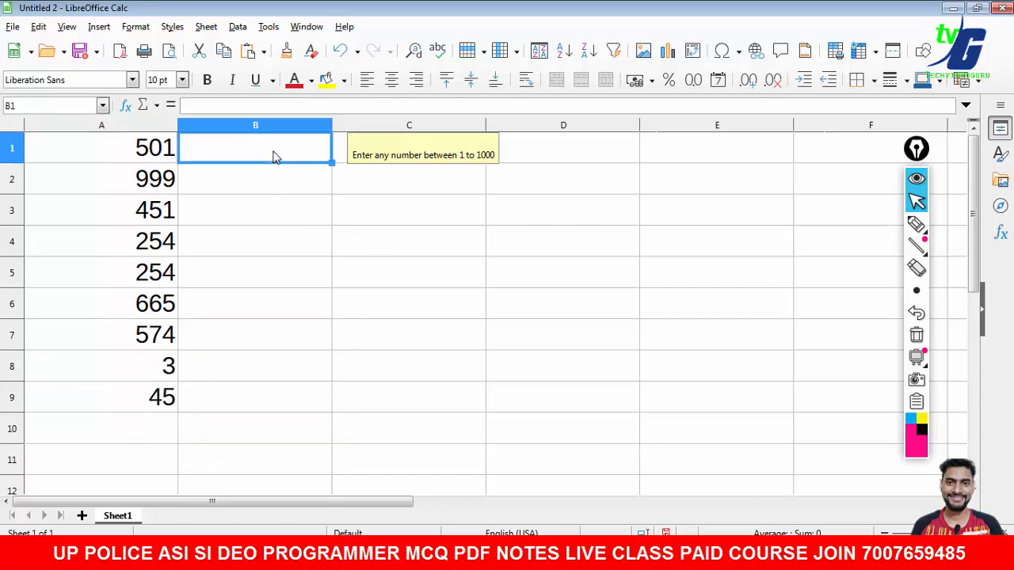
{"action": "type", "text": "54"}
{"action": "key", "text": "Return"}
{"action": "type", "text": "14"}
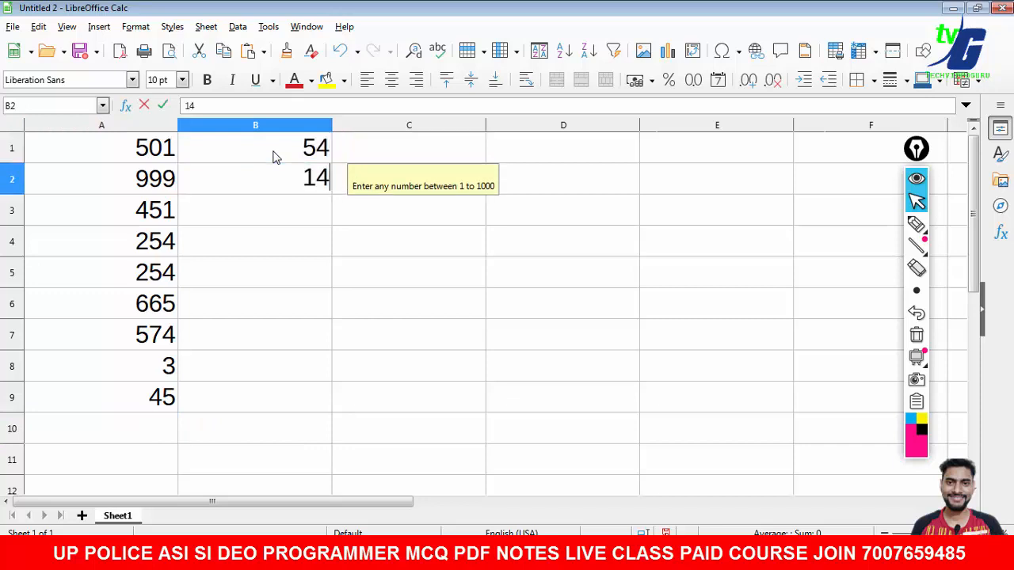
{"action": "key", "text": "Return"}
{"action": "type", "text": "44"}
{"action": "type", "text": "22"}
{"action": "key", "text": "Return"}
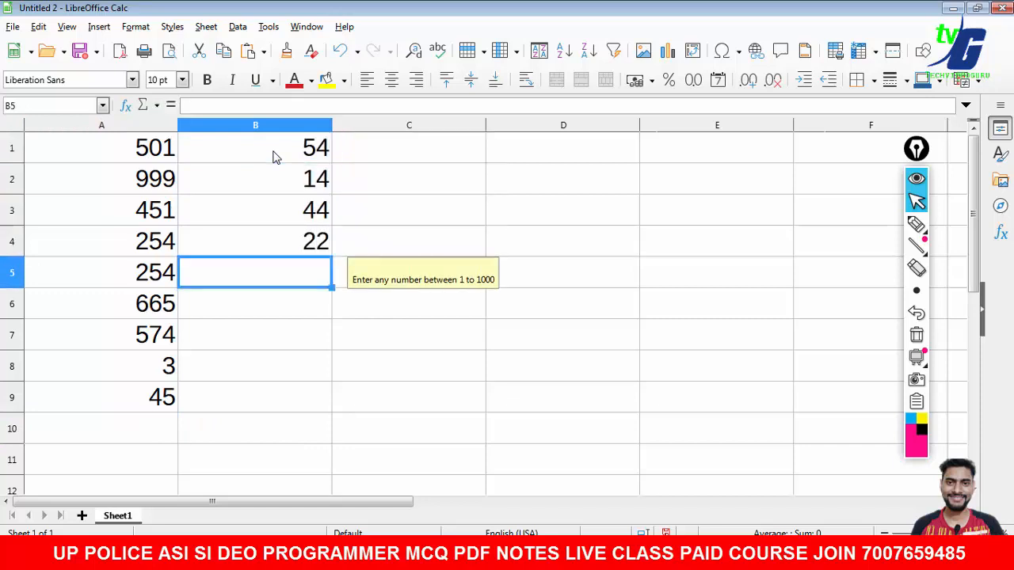
{"action": "type", "text": "47"}
{"action": "key", "text": "Return"}
See 7555 rejected, enter 664 in B7, then 16456454 in unvalidated cell D1.
{"action": "type", "text": "7555"}
{"action": "key", "text": "Return"}
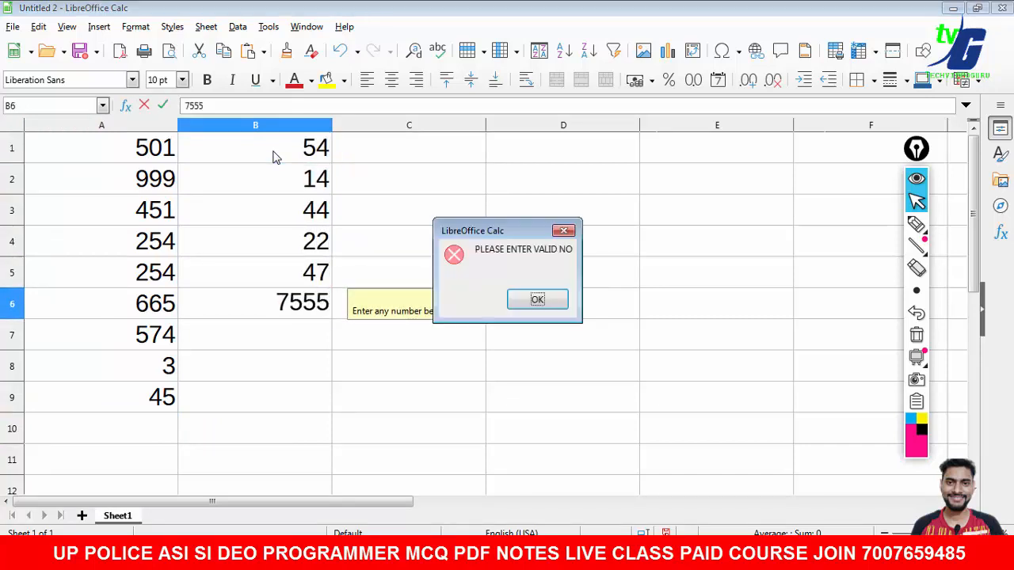
{"action": "left_click", "coordinate": [532, 310]}
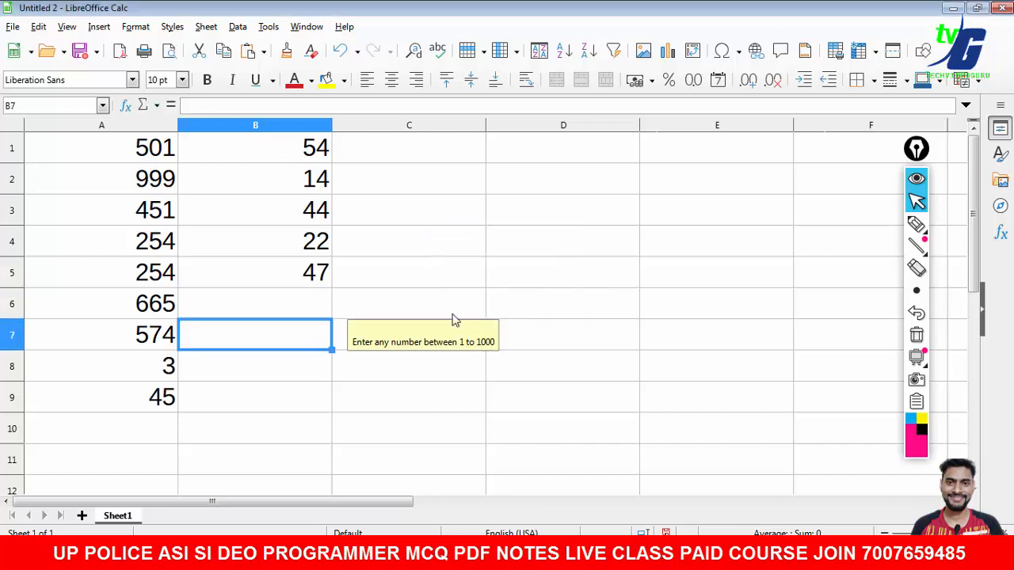
{"action": "type", "text": "664"}
{"action": "key", "text": "Return"}
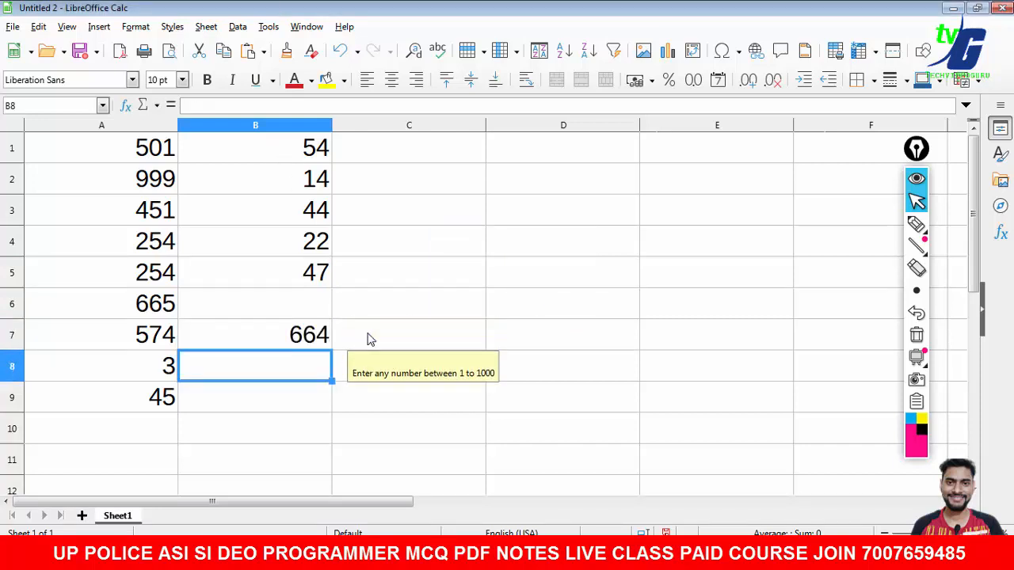
{"action": "left_click", "coordinate": [564, 158]}
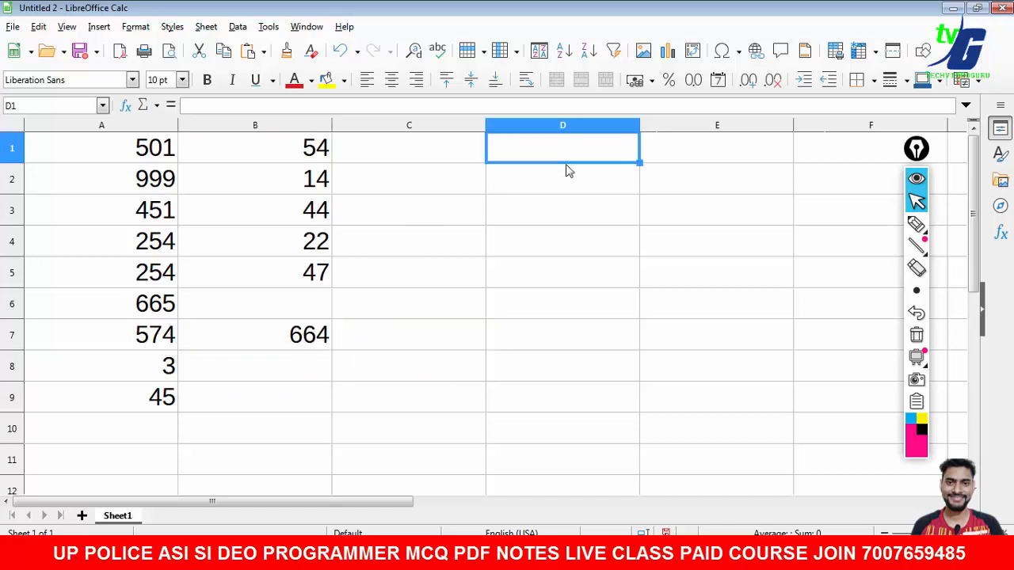
{"action": "type", "text": "16456454"}
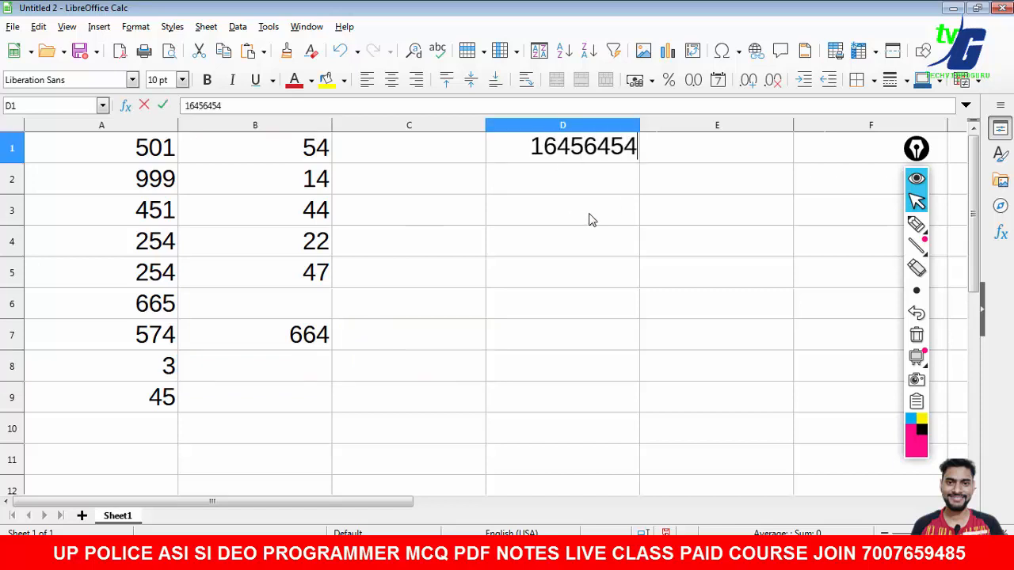
{"action": "key", "text": "Return"}
Show C2's input help and select the filled cells to highlight the validated range.
{"action": "left_click", "coordinate": [443, 192]}
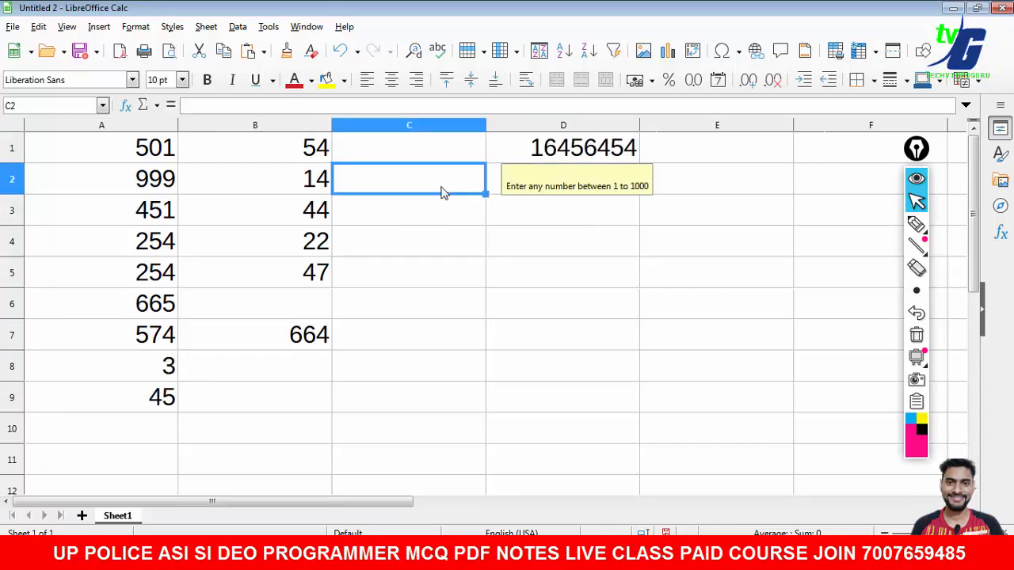
{"action": "left_click_drag", "start_coordinate": [87, 159], "coordinate": [405, 405]}
{"action": "left_click", "coordinate": [253, 396]}
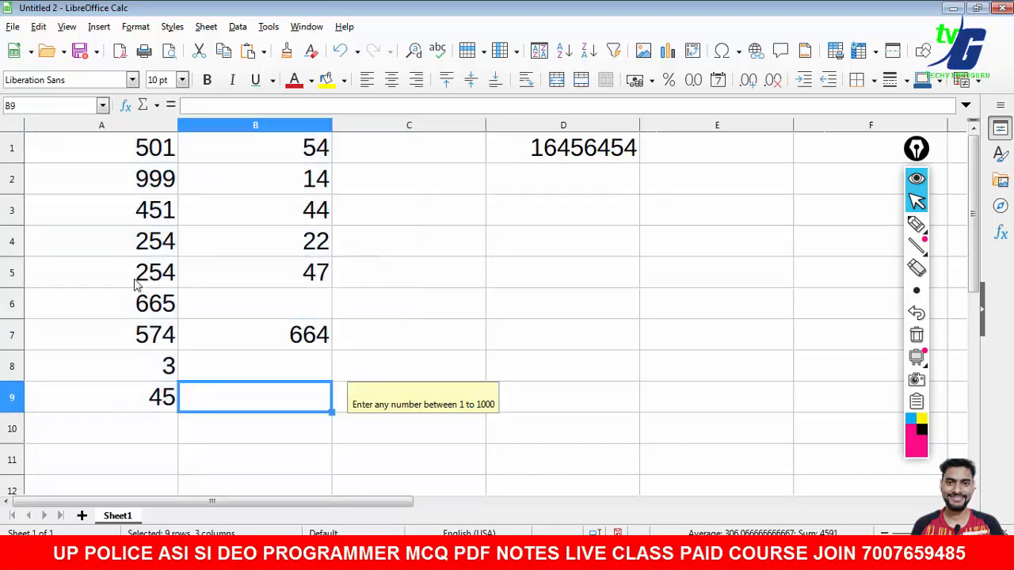
{"action": "left_click_drag", "start_coordinate": [68, 153], "coordinate": [389, 428]}
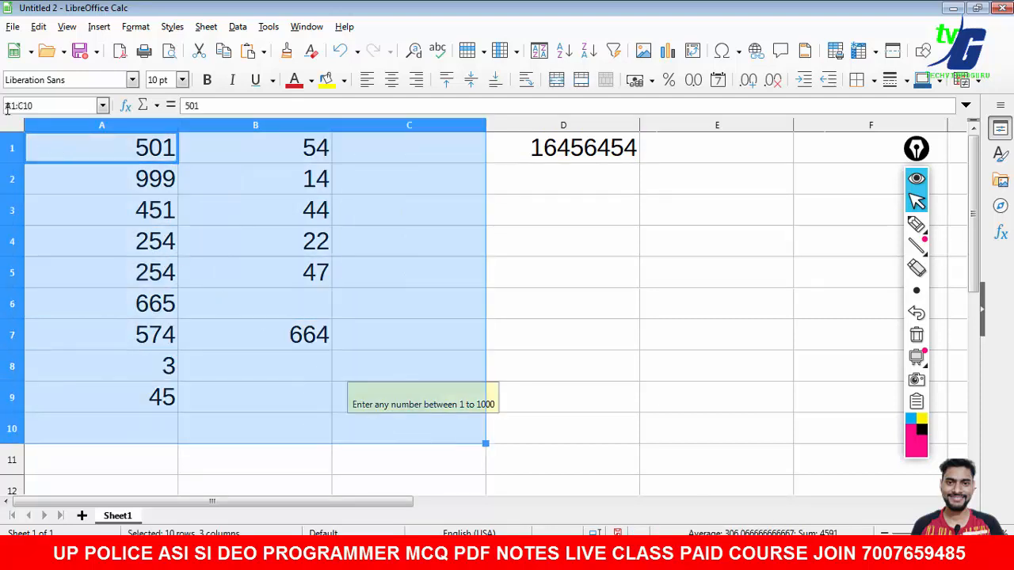
{"action": "left_click", "coordinate": [34, 107]}
{"action": "key", "text": "alt+Tab"}
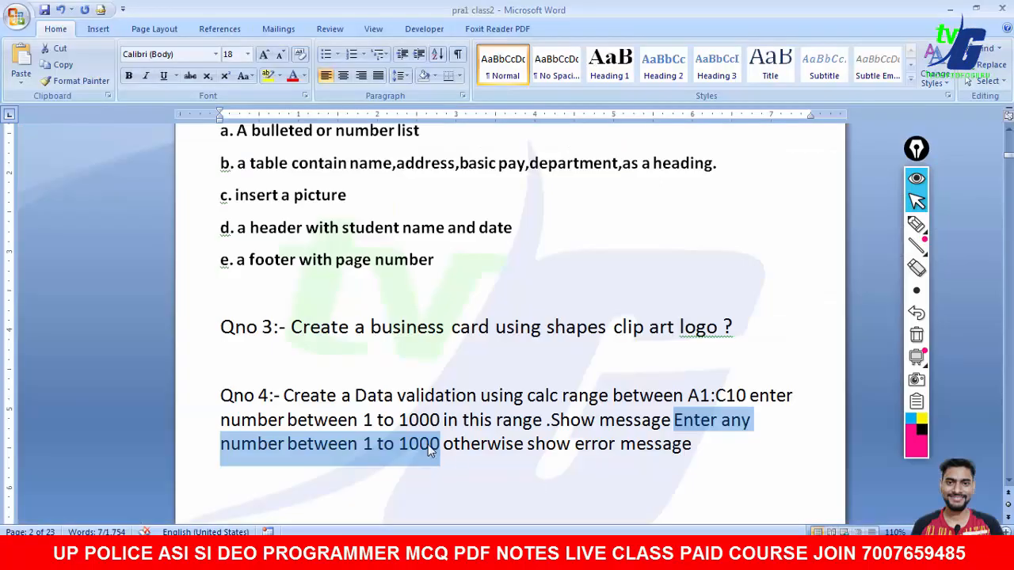
{"action": "left_click_drag", "start_coordinate": [687, 396], "coordinate": [746, 398]}
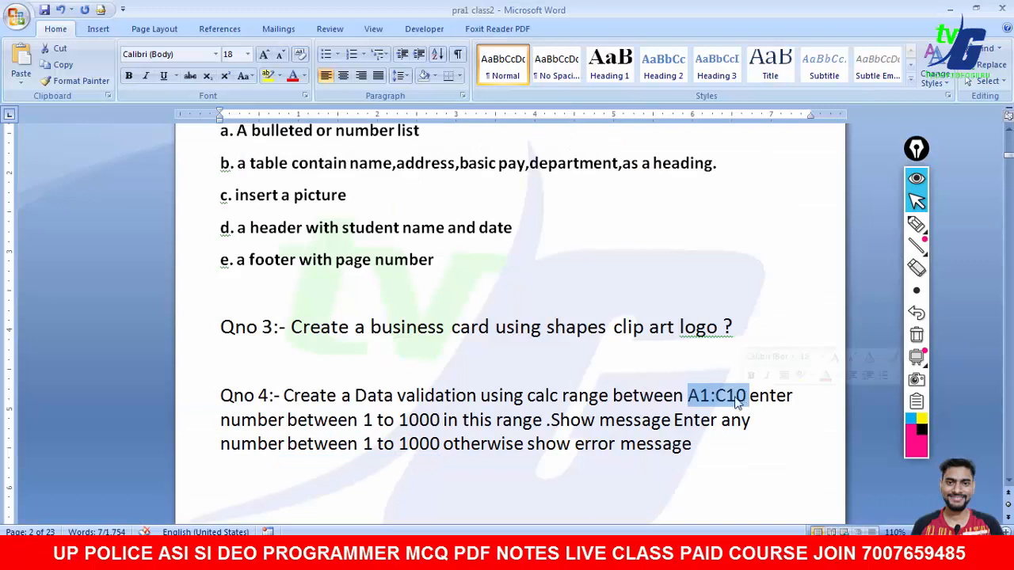
{"action": "left_click_drag", "start_coordinate": [367, 420], "coordinate": [437, 421]}
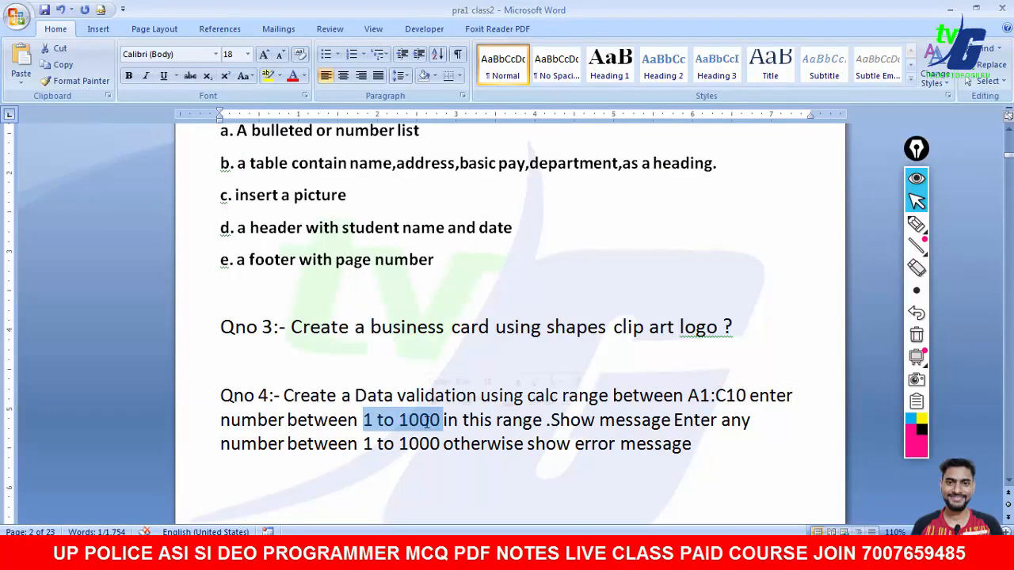
{"action": "left_click_drag", "start_coordinate": [549, 421], "coordinate": [452, 444]}
{"action": "left_click", "coordinate": [277, 446]}
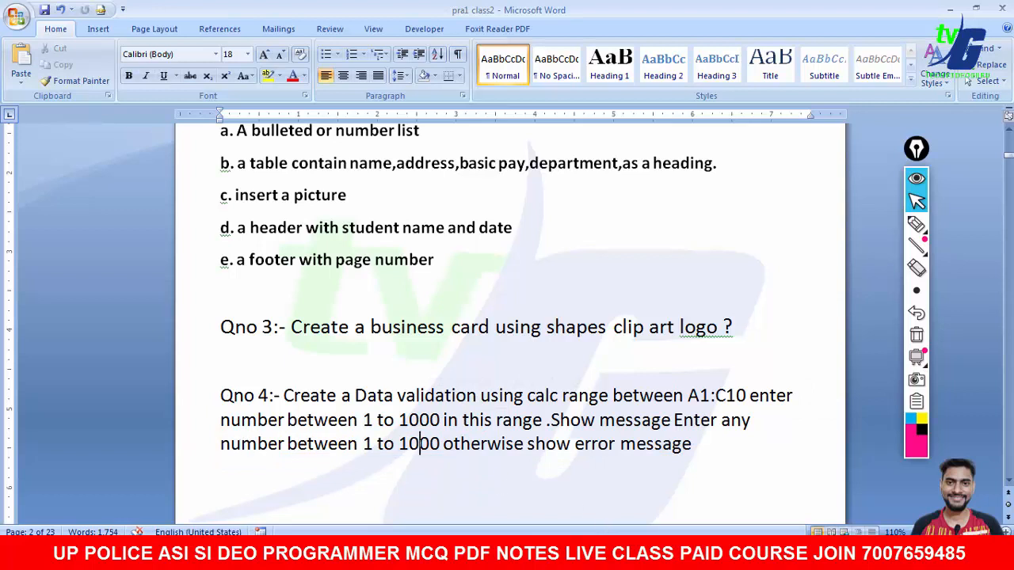
{"action": "key", "text": "alt+Tab"}
{"action": "left_click", "coordinate": [588, 344]}
{"action": "left_click", "coordinate": [406, 306]}
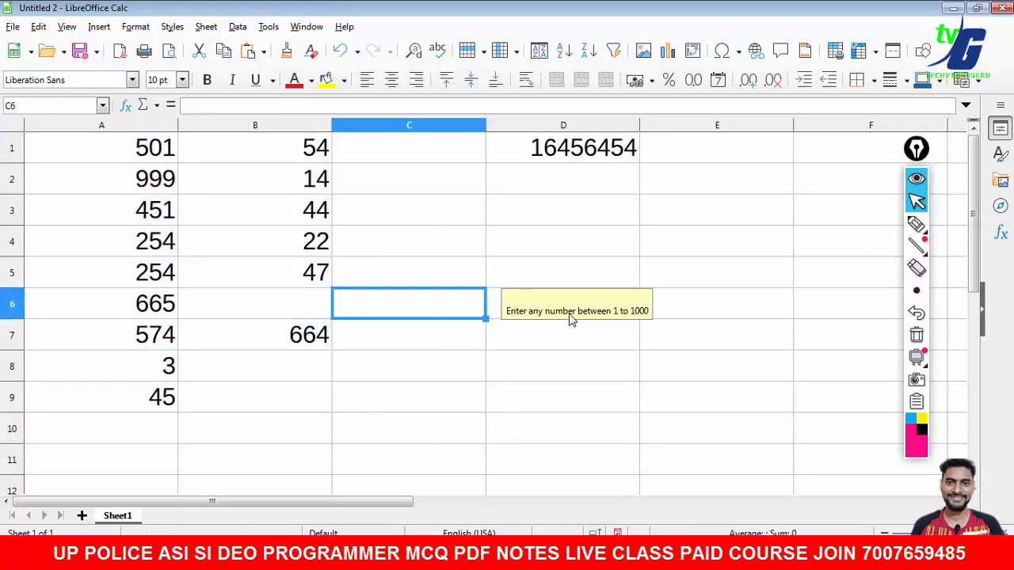
Enter 974 in C4 and 845 in C5, then see 11545 in C6 rejected.
{"action": "left_click", "coordinate": [434, 251]}
{"action": "type", "text": "974"}
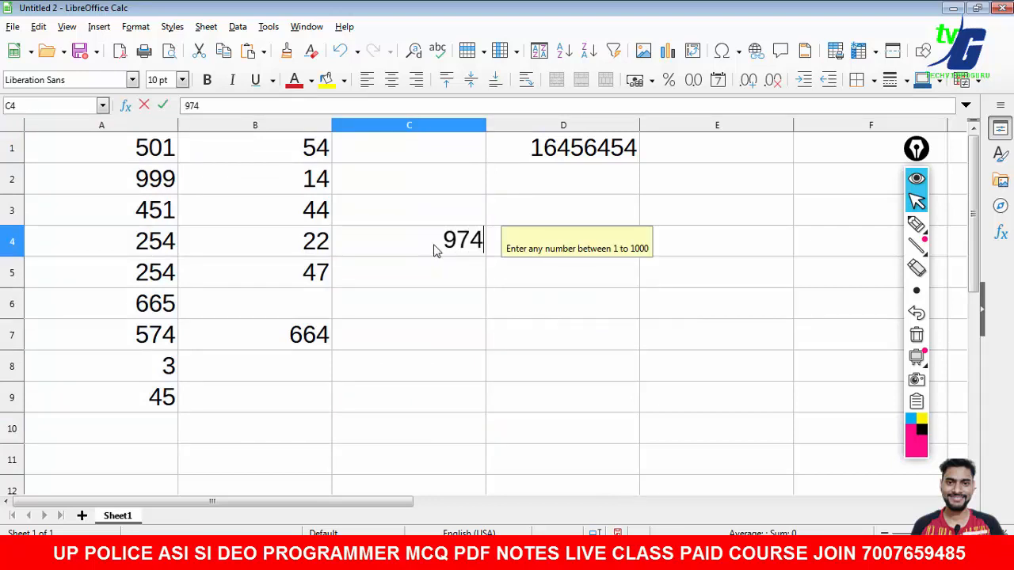
{"action": "key", "text": "Return"}
{"action": "type", "text": "8457"}
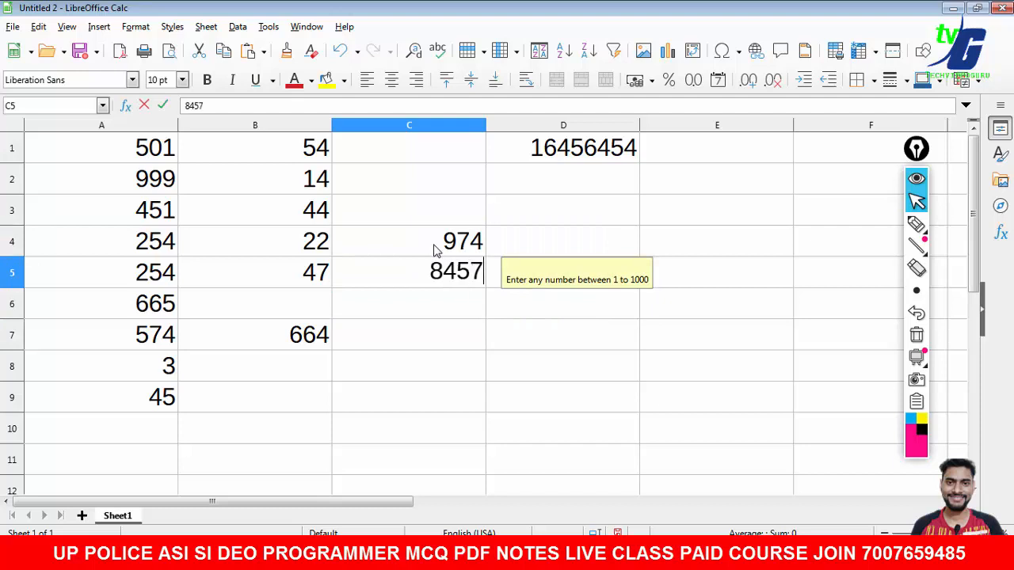
{"action": "key", "text": "BackSpace"}
{"action": "key", "text": "Return"}
{"action": "type", "text": "11545"}
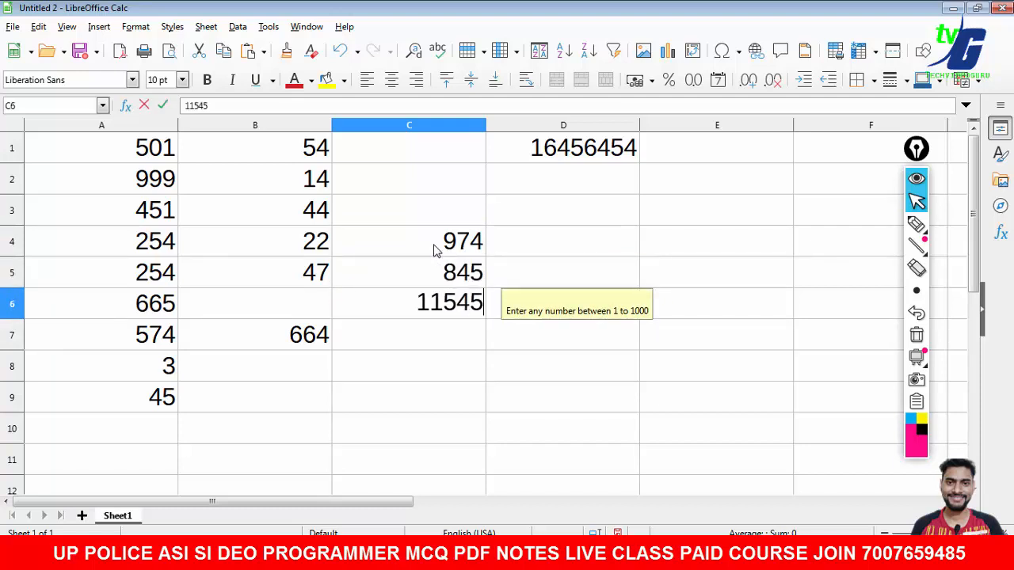
{"action": "key", "text": "Return"}
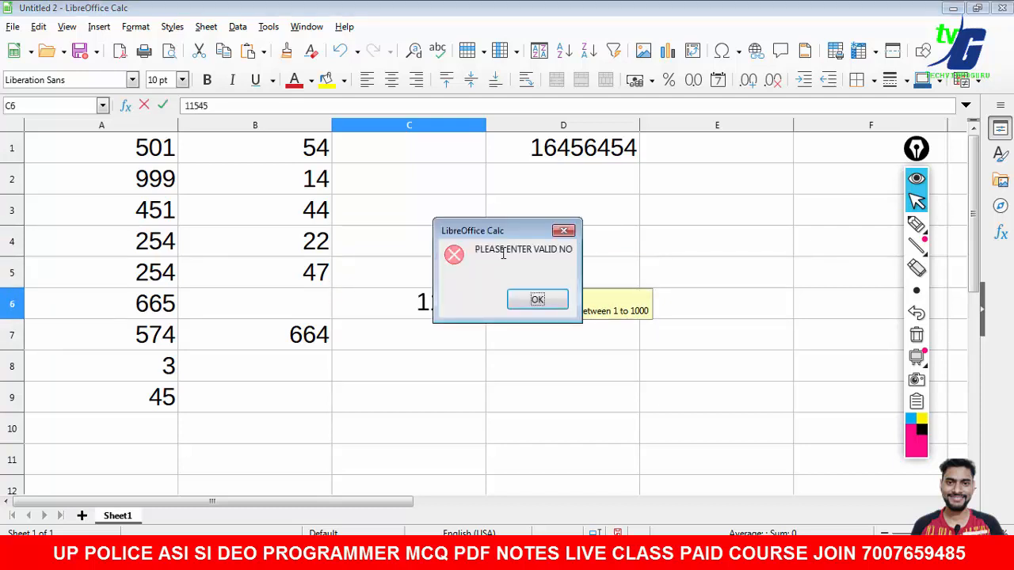
{"action": "left_click", "coordinate": [543, 301]}
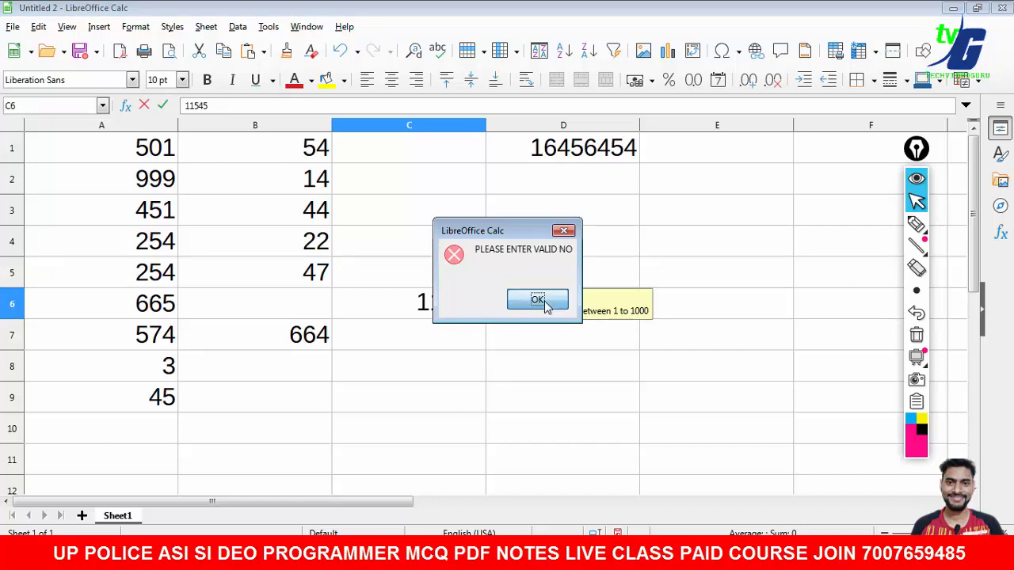
{"action": "left_click", "coordinate": [237, 26]}
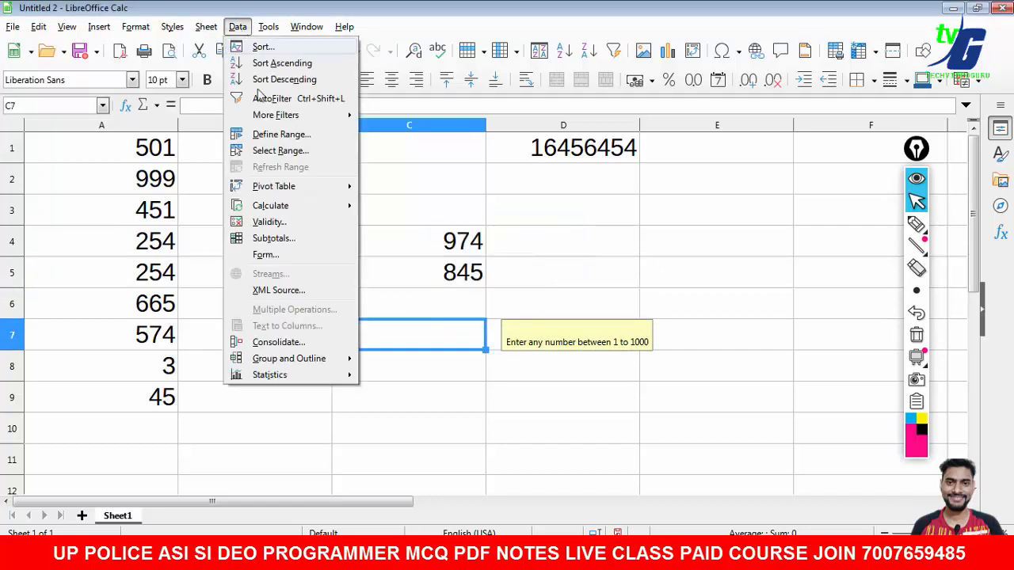
{"action": "left_click", "coordinate": [276, 222]}
{"action": "left_click", "coordinate": [470, 140]}
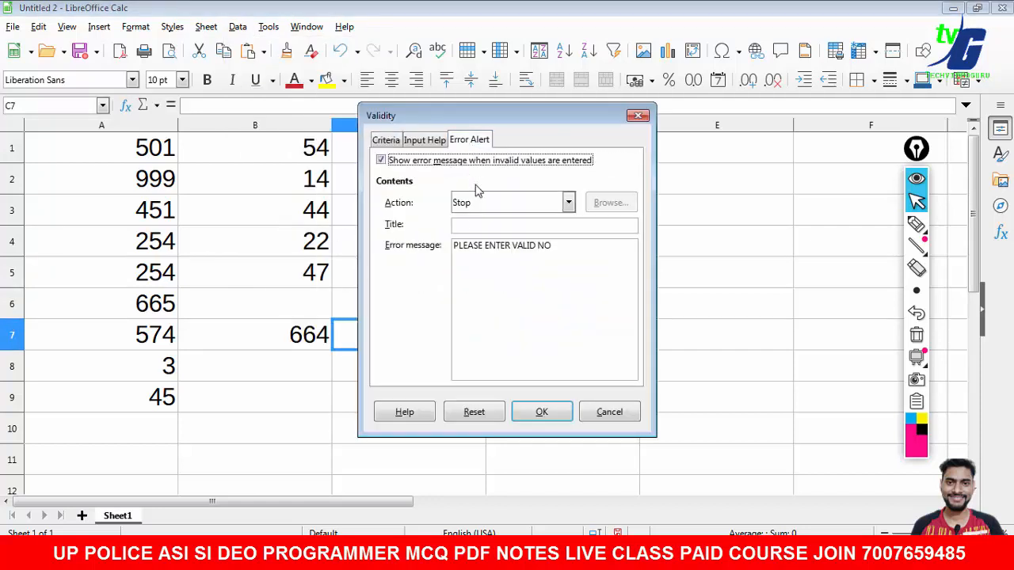
{"action": "left_click_drag", "start_coordinate": [454, 246], "coordinate": [582, 253]}
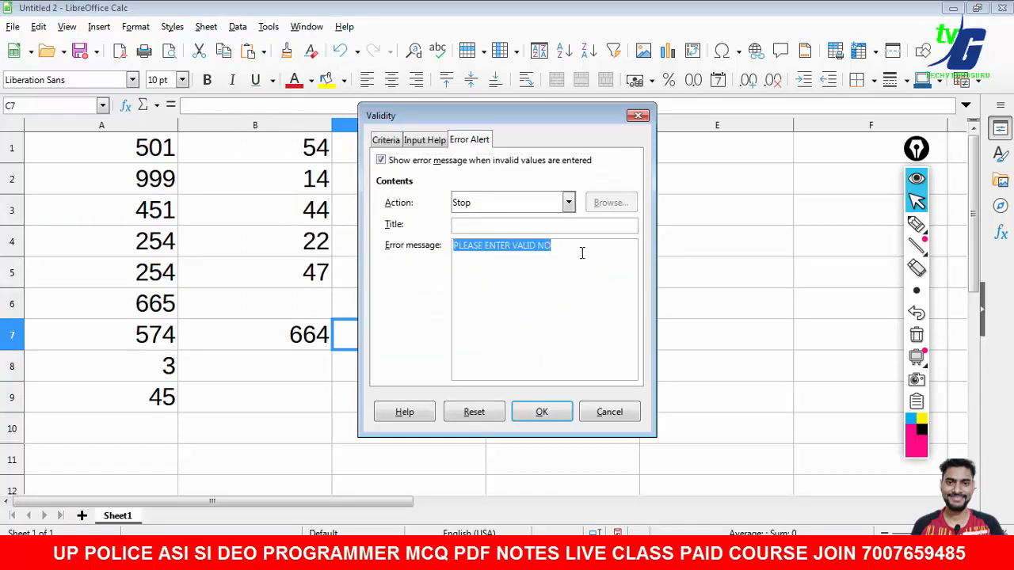
{"action": "left_click", "coordinate": [546, 413]}
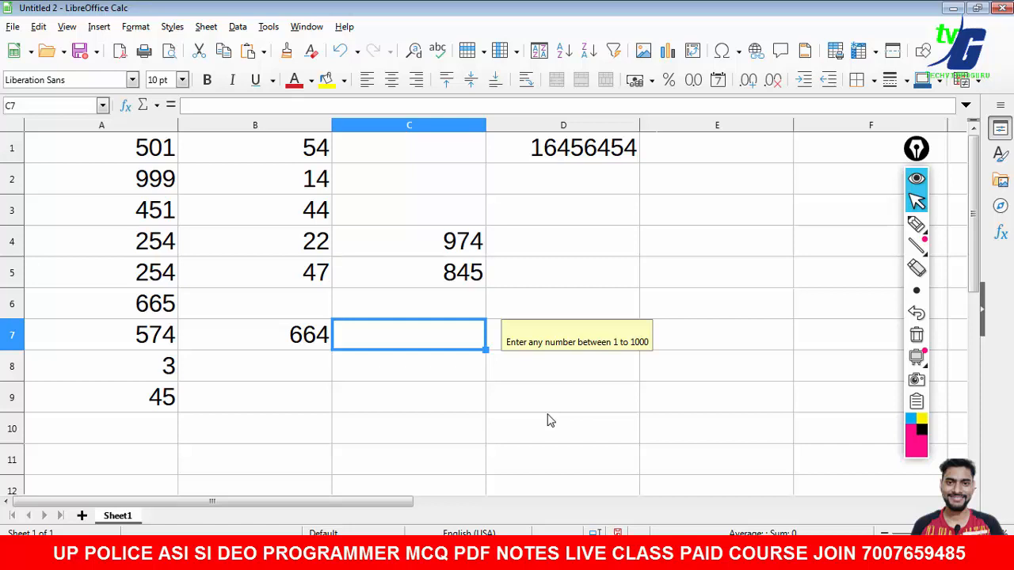
{"action": "left_click", "coordinate": [237, 26]}
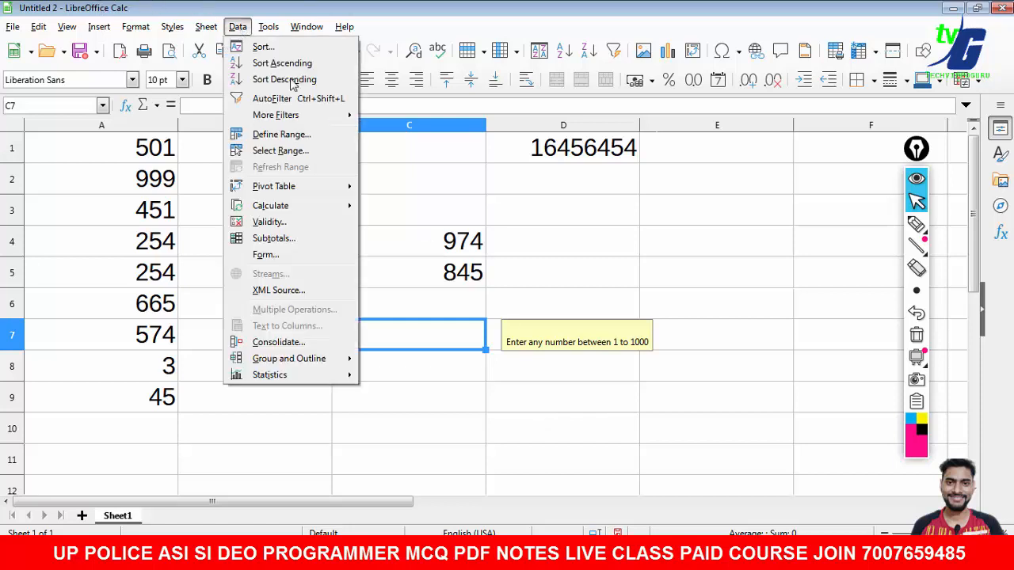
{"action": "left_click", "coordinate": [287, 220]}
{"action": "left_click", "coordinate": [400, 142]}
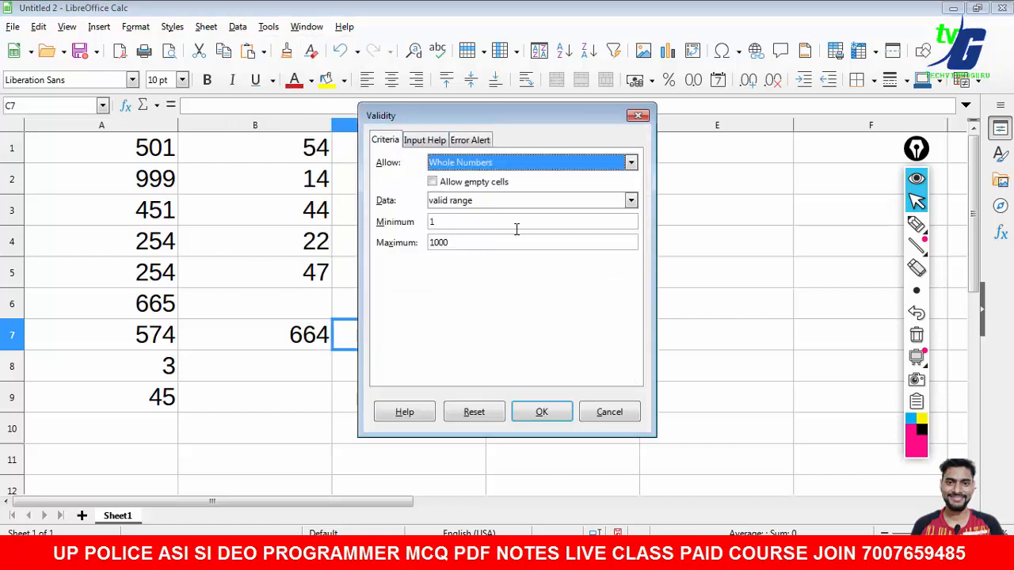
{"action": "left_click", "coordinate": [483, 225]}
{"action": "key", "text": "Tab"}
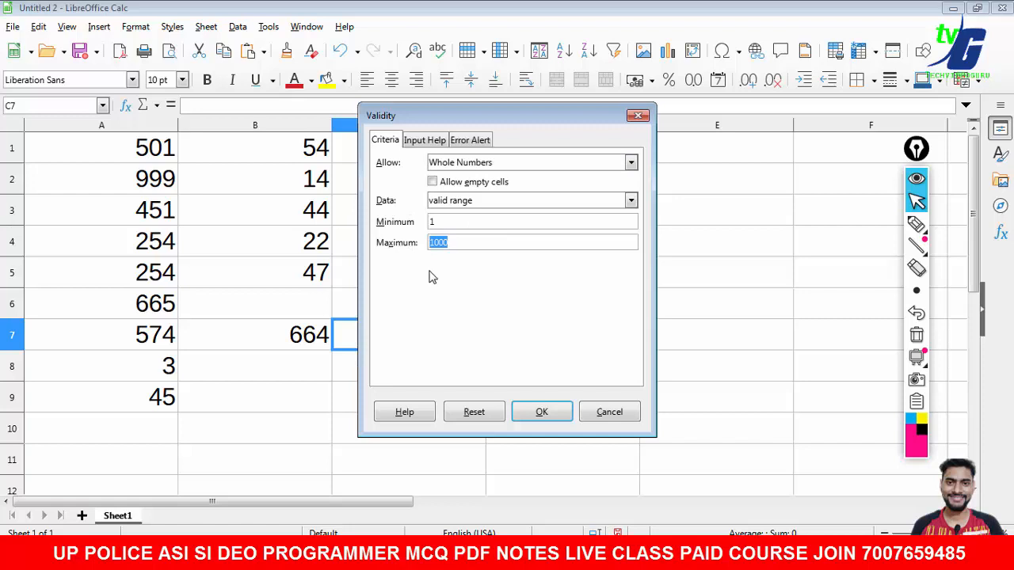
{"action": "key", "text": "shift+Tab"}
{"action": "left_click", "coordinate": [527, 414]}
Clear all contents of A1:C10.
{"action": "left_click", "coordinate": [289, 247]}
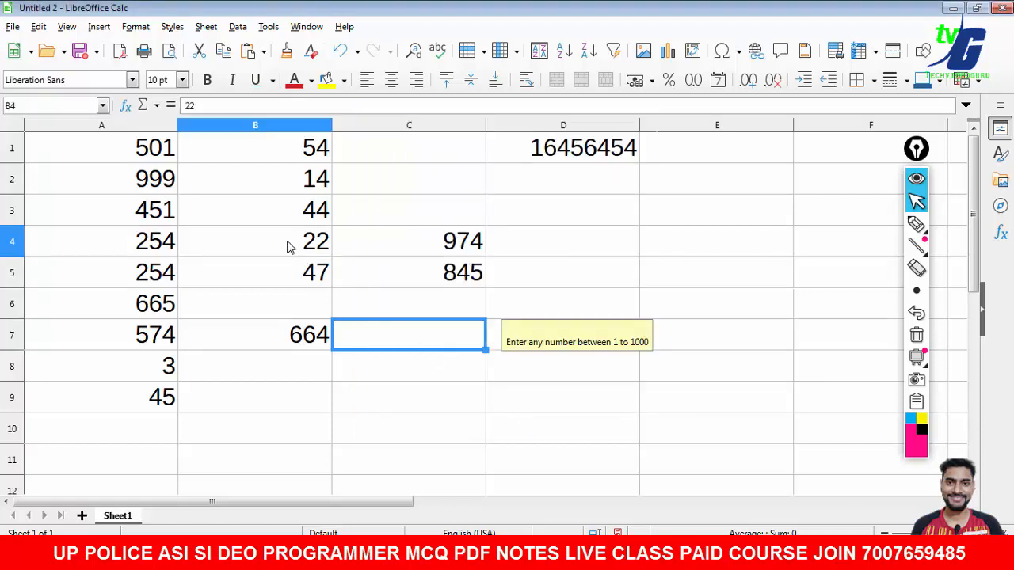
{"action": "left_click_drag", "start_coordinate": [84, 151], "coordinate": [437, 421]}
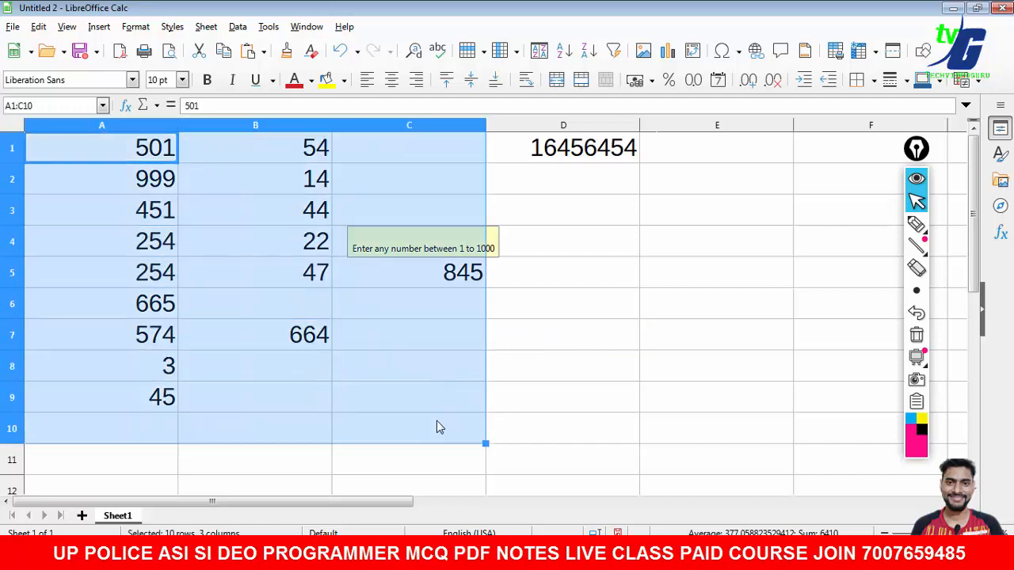
{"action": "key", "text": "Delete"}
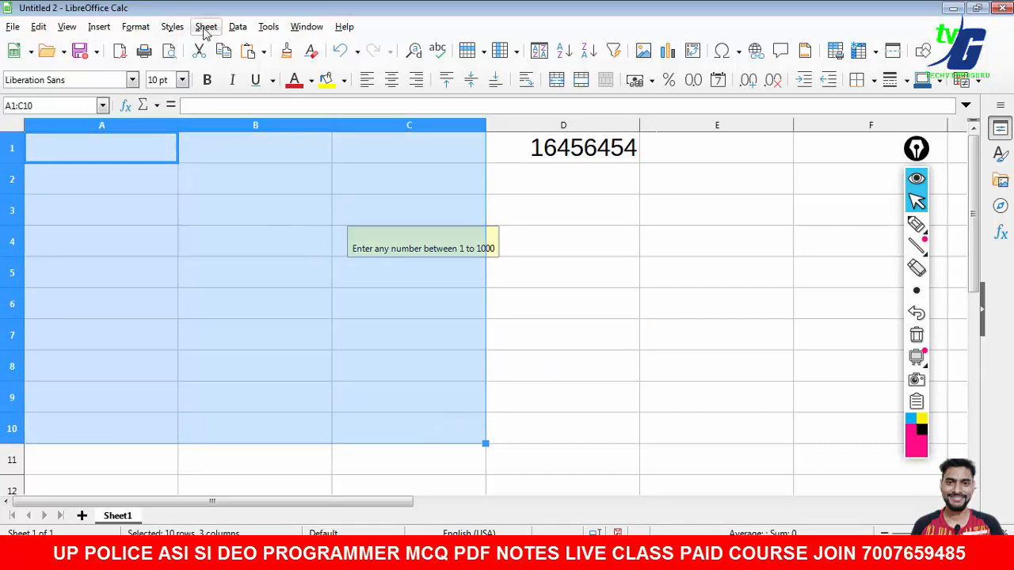
Raise the validity minimum to 500 so A1:C10 accepts only 500 to 1000.
{"action": "left_click", "coordinate": [237, 26]}
{"action": "left_click", "coordinate": [283, 222]}
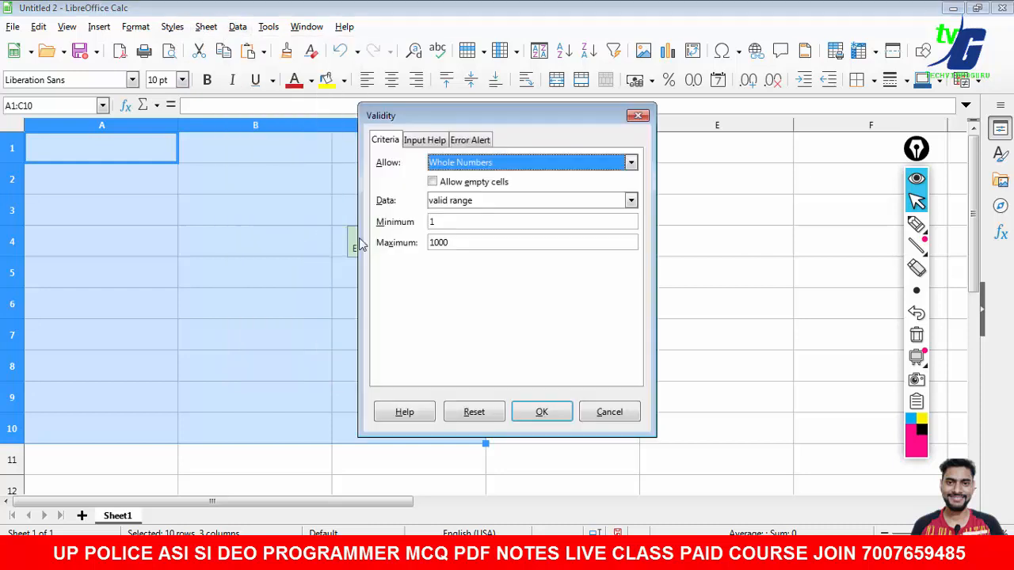
{"action": "double_click", "coordinate": [454, 221]}
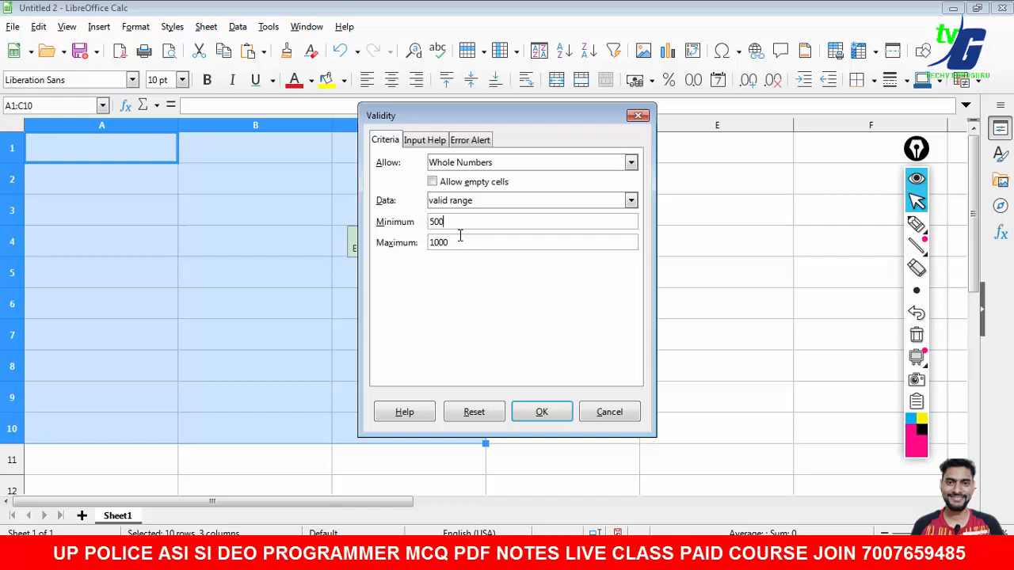
{"action": "left_click", "coordinate": [529, 413]}
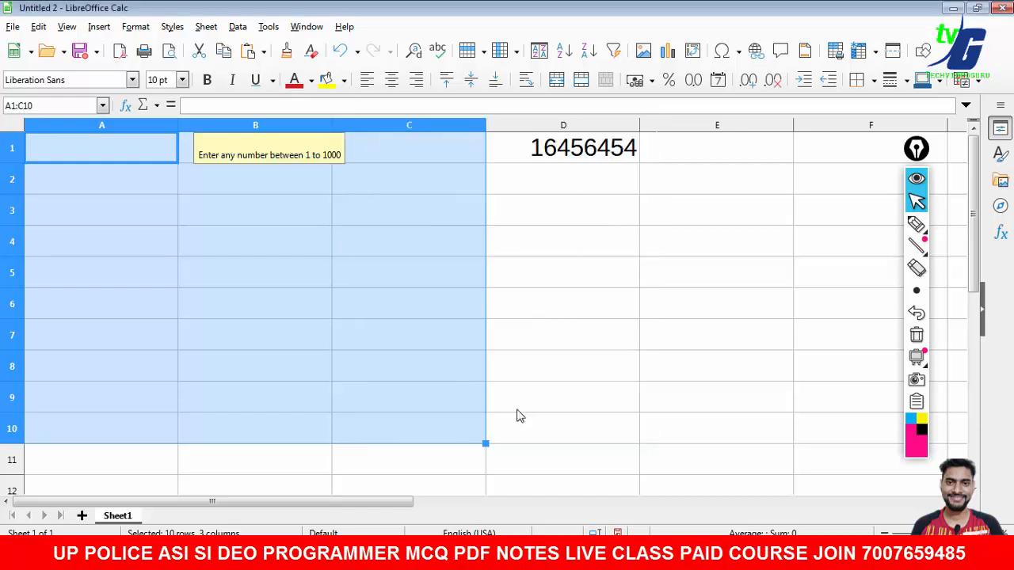
{"action": "left_click", "coordinate": [238, 210]}
{"action": "left_click", "coordinate": [160, 179]}
See 444 rejected in A2, then enter 502 there successfully.
{"action": "type", "text": "444"}
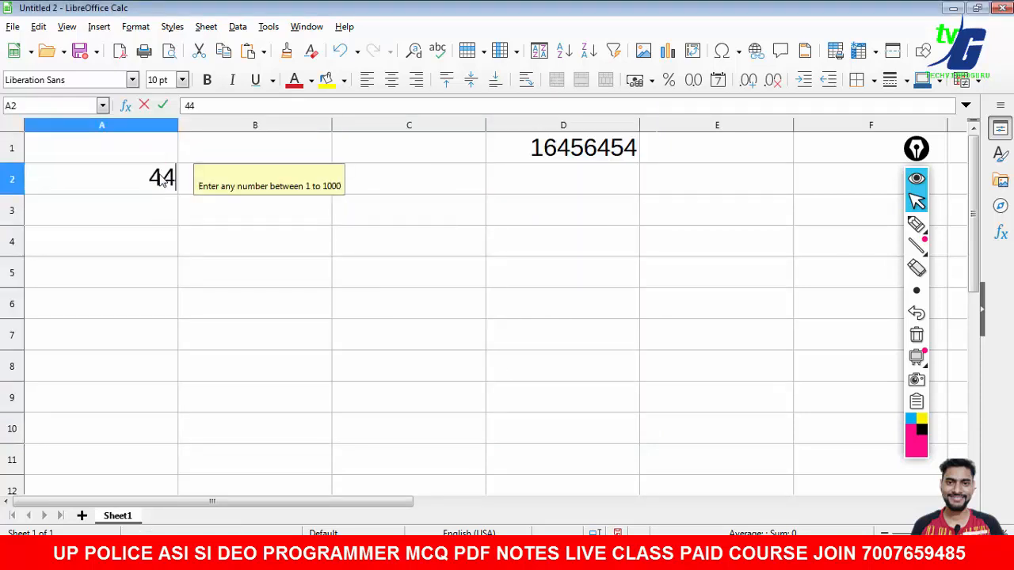
{"action": "key", "text": "Return"}
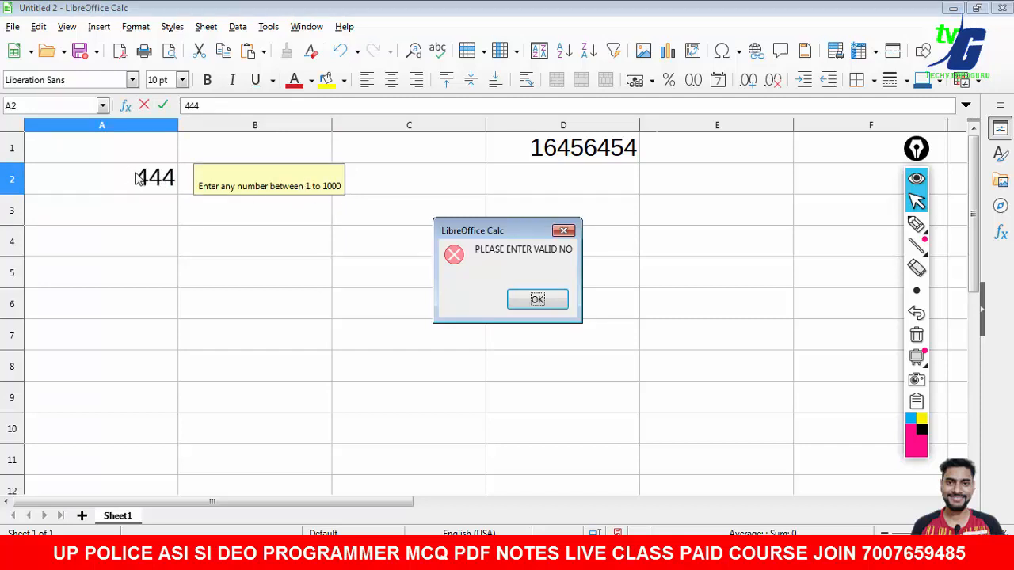
{"action": "left_click", "coordinate": [537, 299]}
{"action": "left_click", "coordinate": [150, 176]}
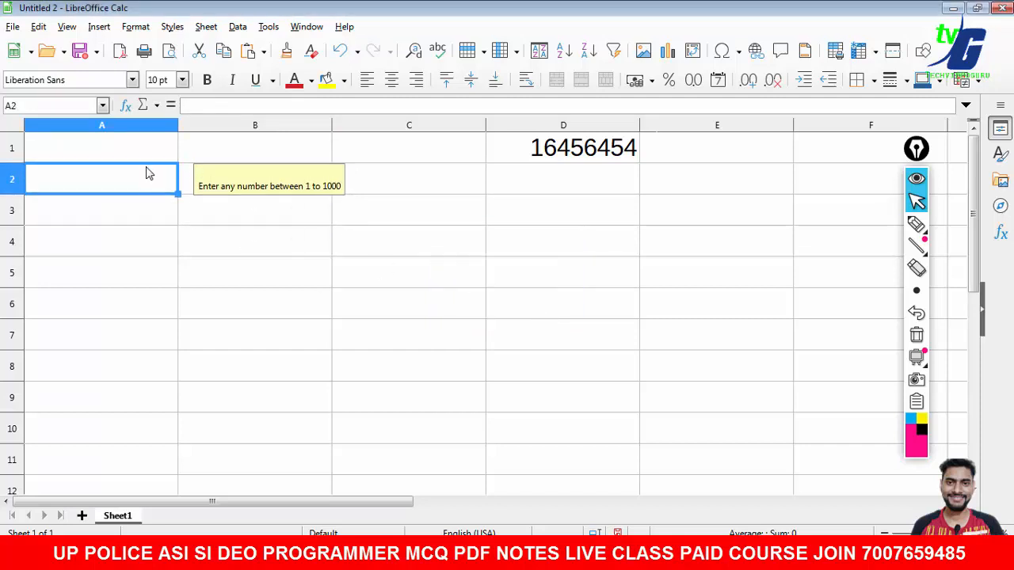
{"action": "type", "text": "502"}
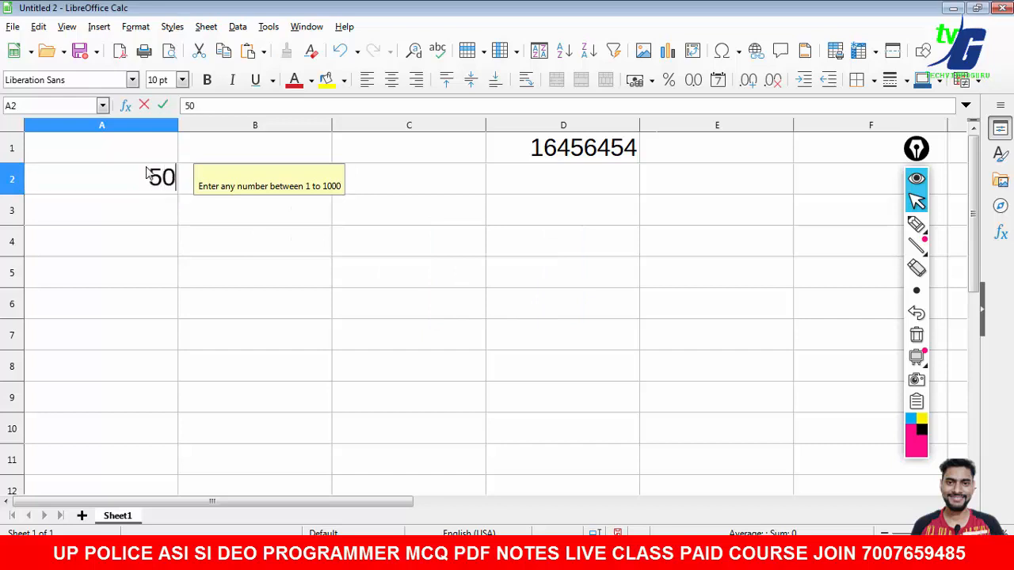
{"action": "key", "text": "Return"}
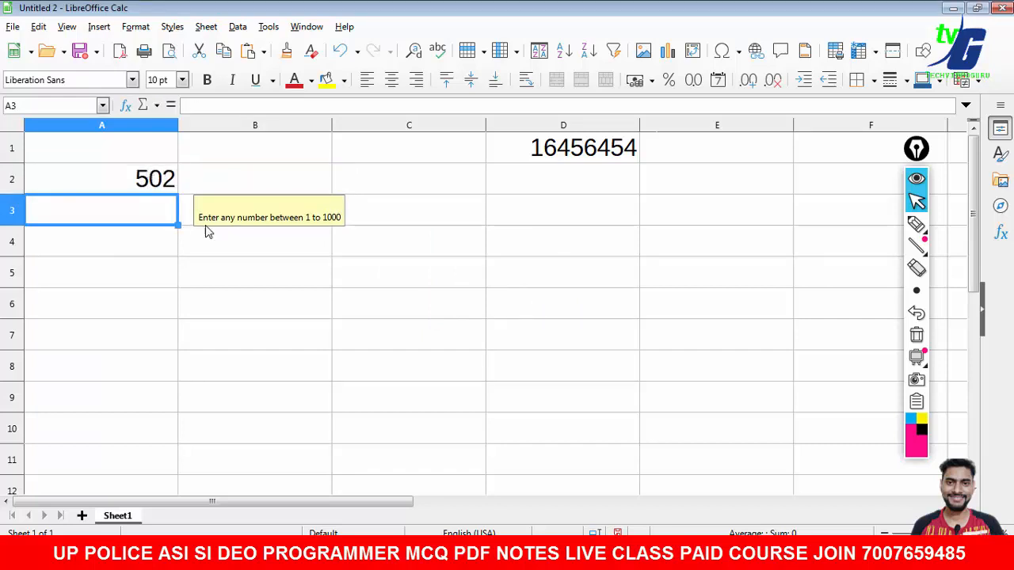
Check the input help on other cells and draw, then erase, a check-mark annotation.
{"action": "left_click", "coordinate": [305, 315]}
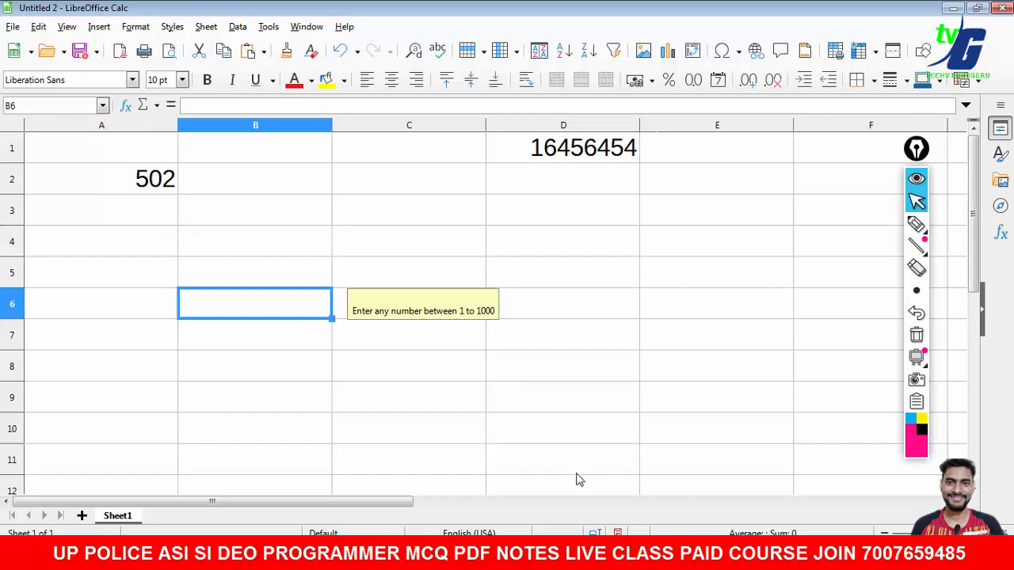
{"action": "mouse_move", "coordinate": [573, 559]}
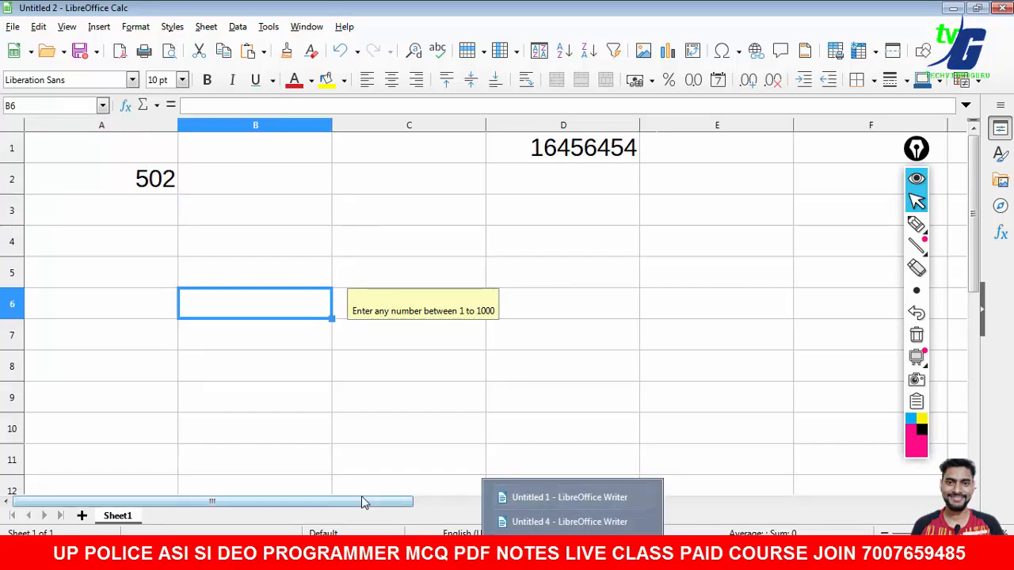
{"action": "left_click", "coordinate": [158, 224]}
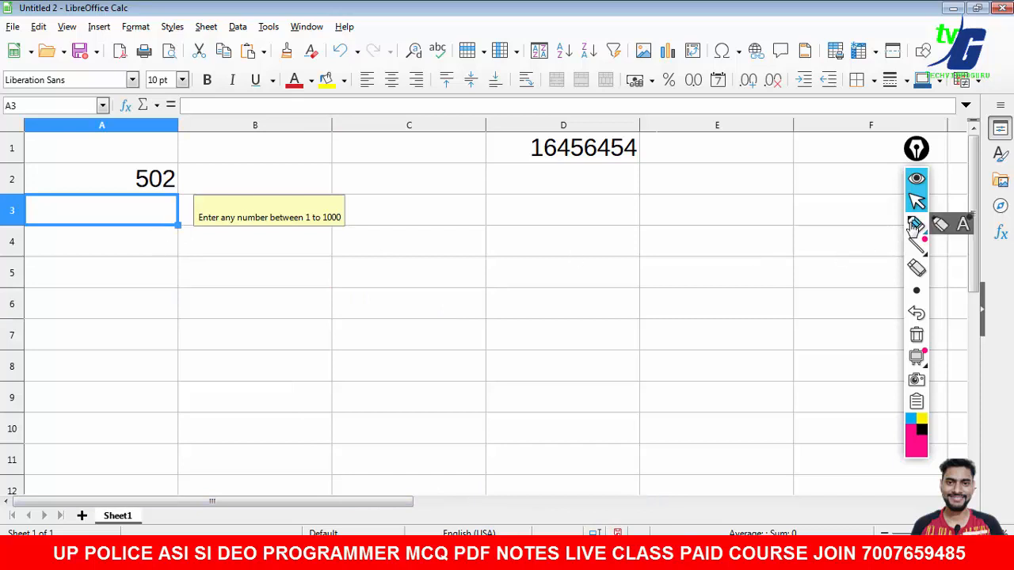
{"action": "left_click", "coordinate": [914, 226]}
{"action": "mouse_move", "coordinate": [239, 285]}
{"action": "left_mouse_down"}
{"action": "mouse_move", "coordinate": [294, 369]}
{"action": "mouse_move", "coordinate": [560, 213]}
{"action": "left_mouse_up"}
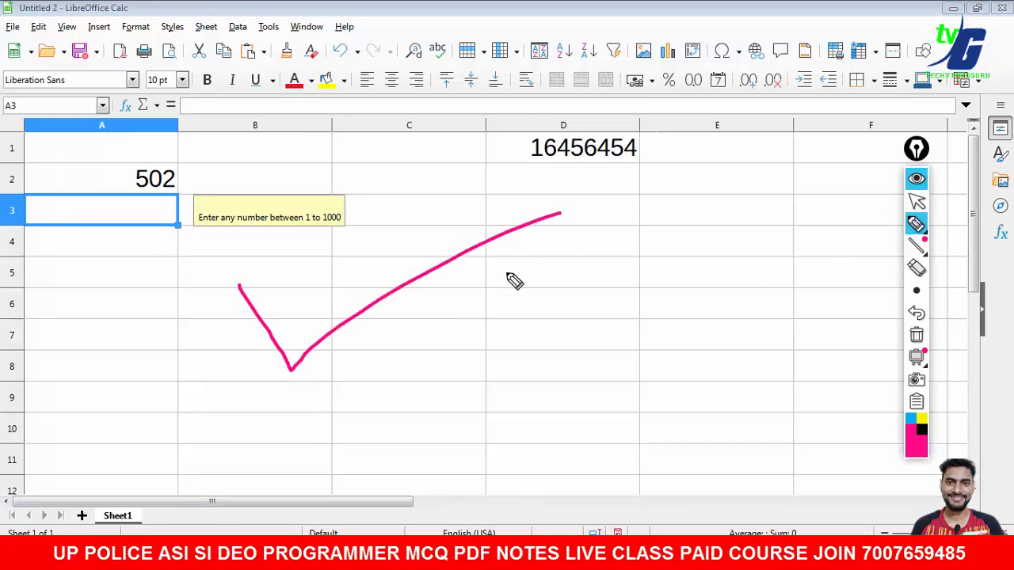
{"action": "left_click", "coordinate": [917, 335]}
{"action": "mouse_move", "coordinate": [916, 223]}
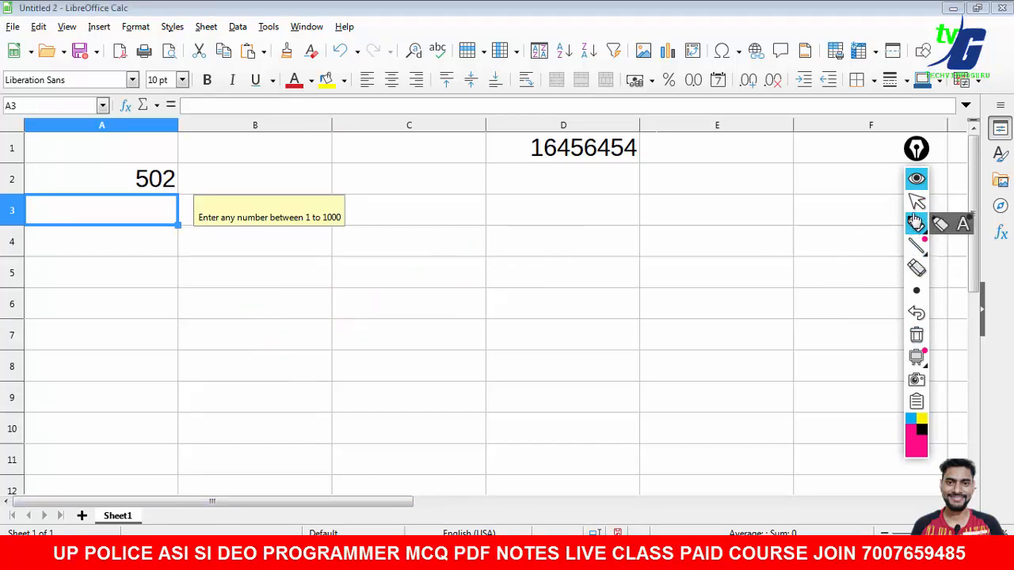
{"action": "left_click", "coordinate": [916, 202]}
{"action": "left_click", "coordinate": [368, 556]}
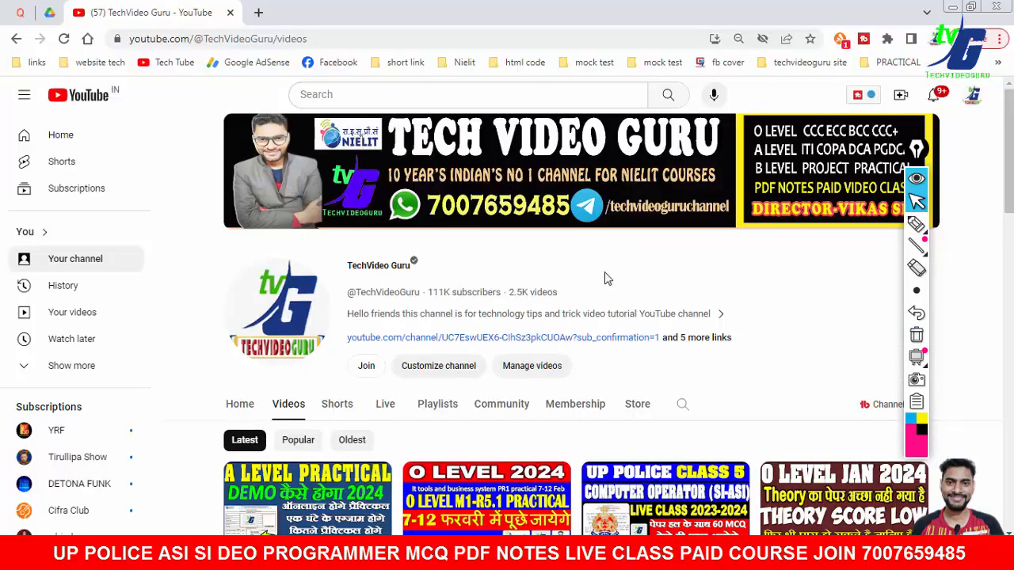
{"action": "left_click", "coordinate": [916, 224]}
{"action": "left_click_drag", "start_coordinate": [662, 243], "coordinate": [727, 279]}
{"action": "left_click_drag", "start_coordinate": [758, 244], "coordinate": [760, 277]}
{"action": "mouse_move", "coordinate": [815, 246]}
{"action": "left_mouse_down"}
{"action": "mouse_move", "coordinate": [840, 273]}
{"action": "mouse_move", "coordinate": [823, 304]}
{"action": "mouse_move", "coordinate": [651, 306]}
{"action": "left_mouse_up"}
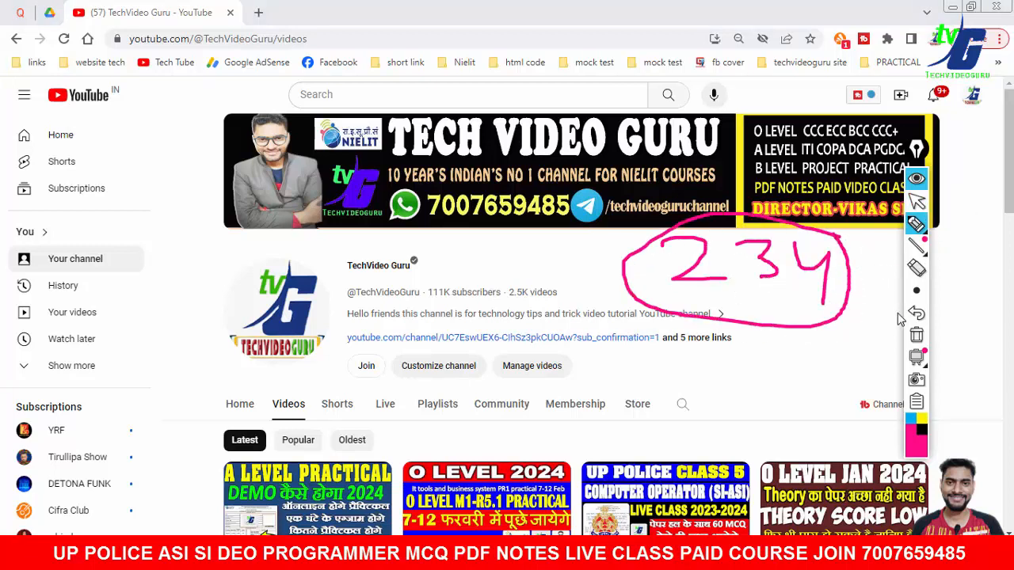
{"action": "left_click", "coordinate": [916, 335]}
{"action": "left_click", "coordinate": [916, 201]}
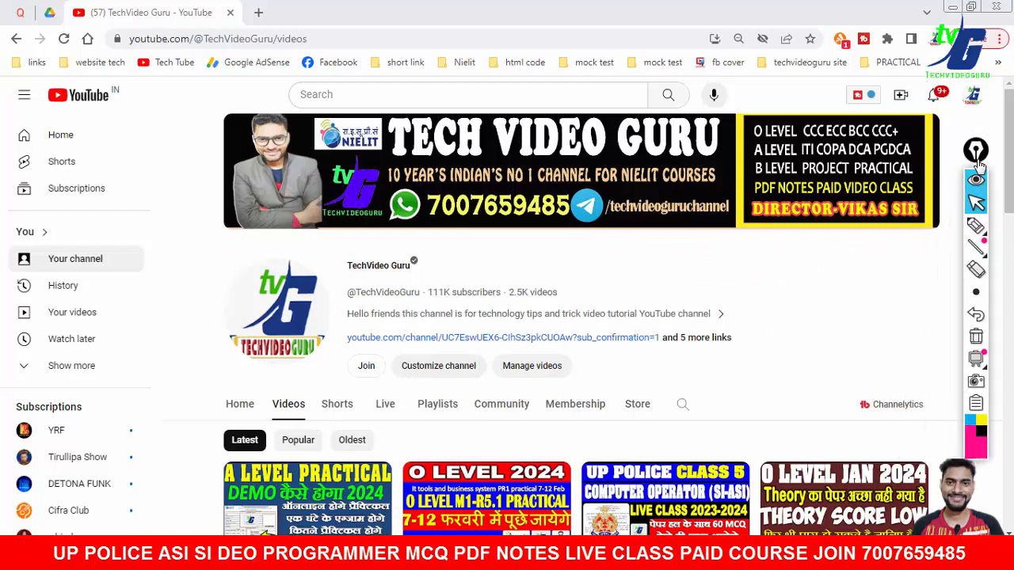